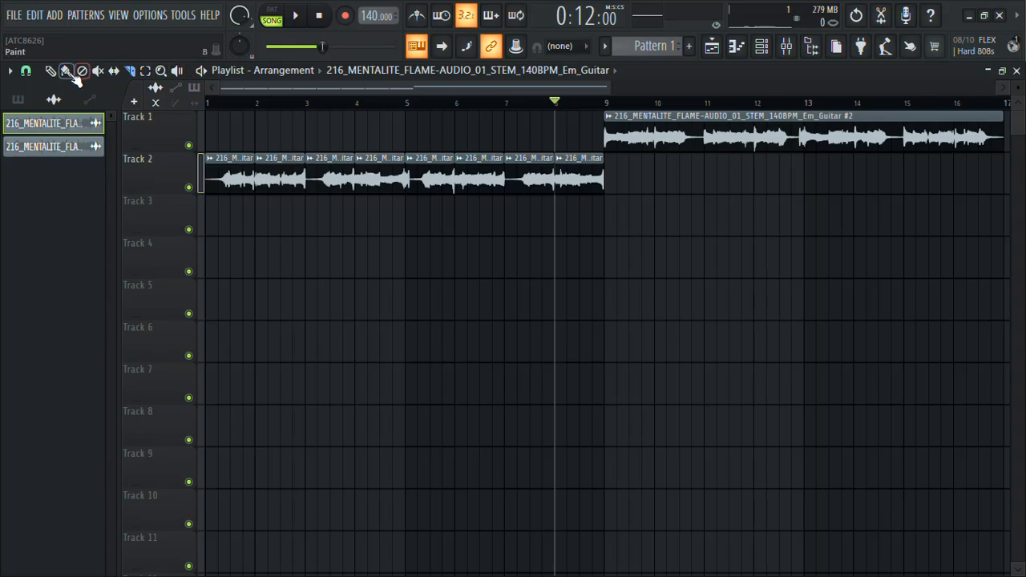
Rearrange the eight one-bar guitar slices from Track 2 onto Track 1 in reverse order, filling bars 1 to 8
left_click_drag(577, 162, 229, 134)
left_click_drag(497, 162, 277, 81)
left_click_drag(472, 168, 335, 95)
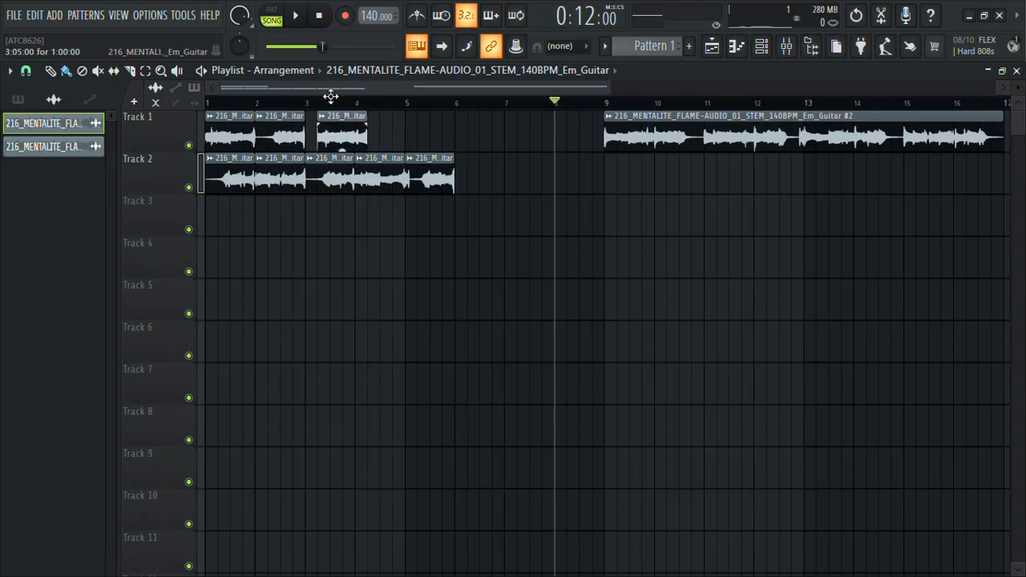
left_click_drag(431, 182, 392, 99)
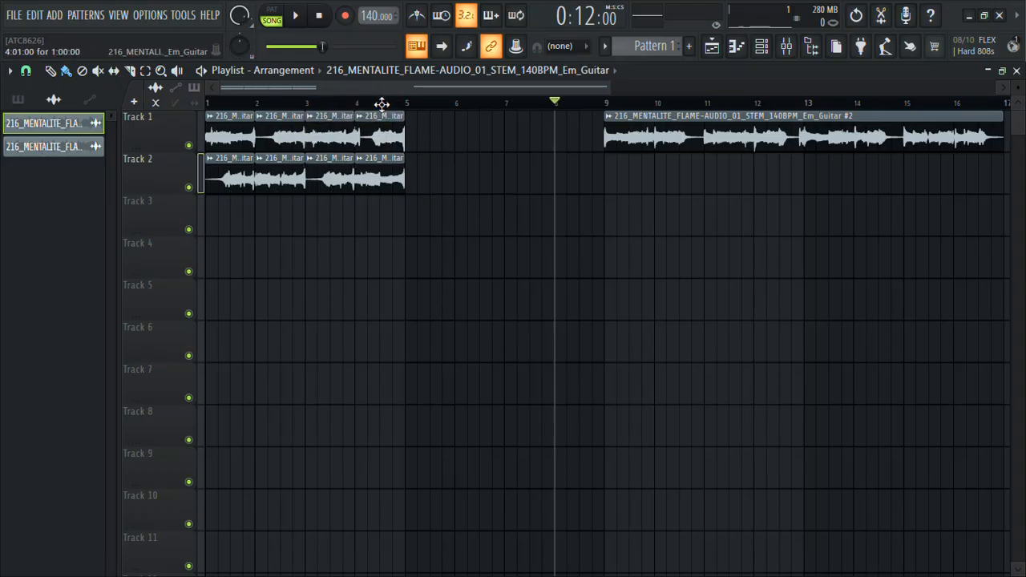
left_click_drag(381, 173, 432, 115)
left_click_drag(334, 179, 470, 108)
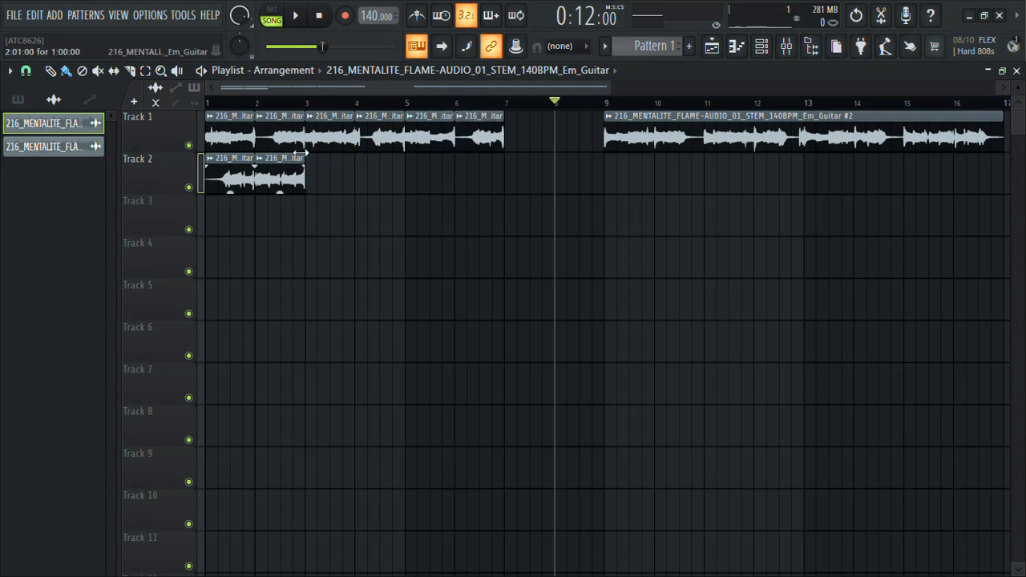
left_click_drag(296, 159, 539, 105)
left_click_drag(218, 167, 577, 106)
Play back the rearranged guitar slices on Track 1, then stop the song
left_click(325, 10)
key("space")
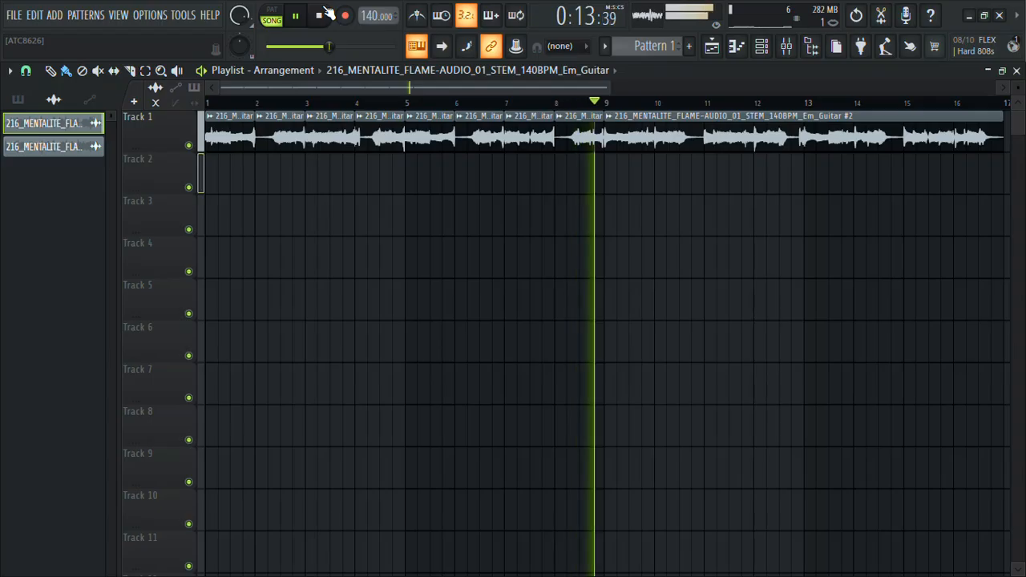
left_click(322, 15)
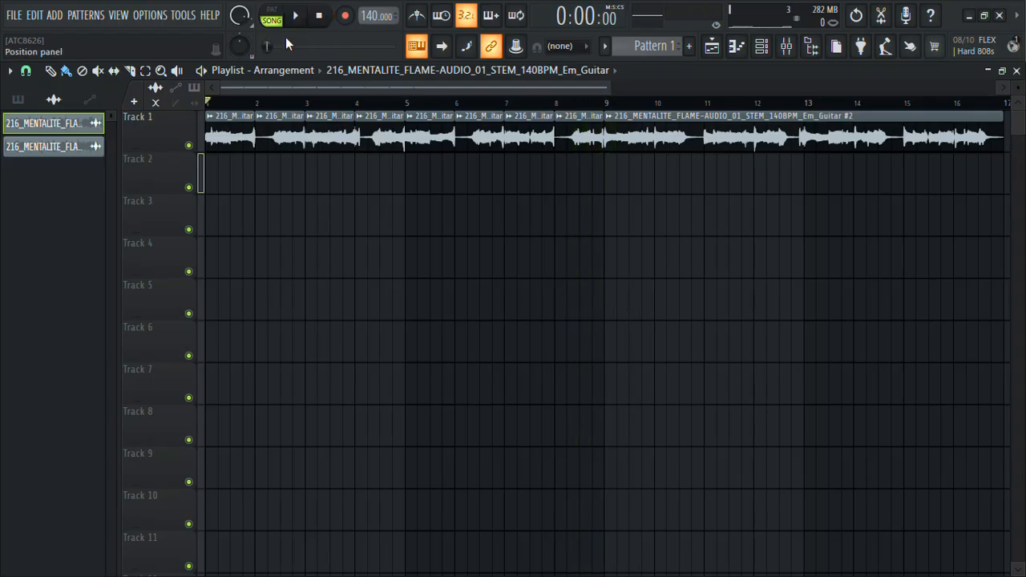
Move the bar 8 guitar slice down to Track 2 and make it a unique audio clip
left_click_drag(603, 88, 445, 89)
left_click_drag(404, 124, 403, 172)
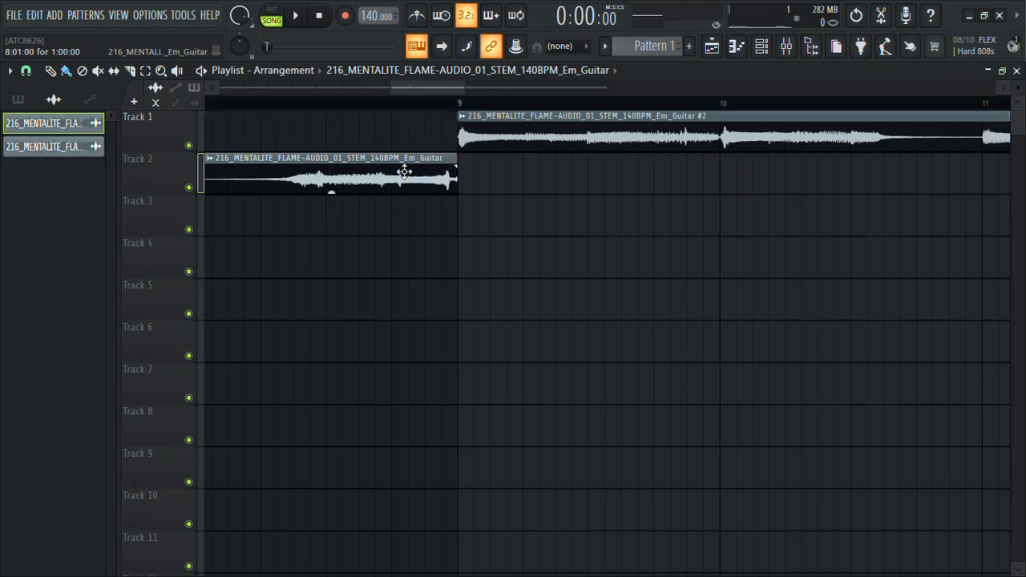
left_click(190, 189)
left_click(189, 188)
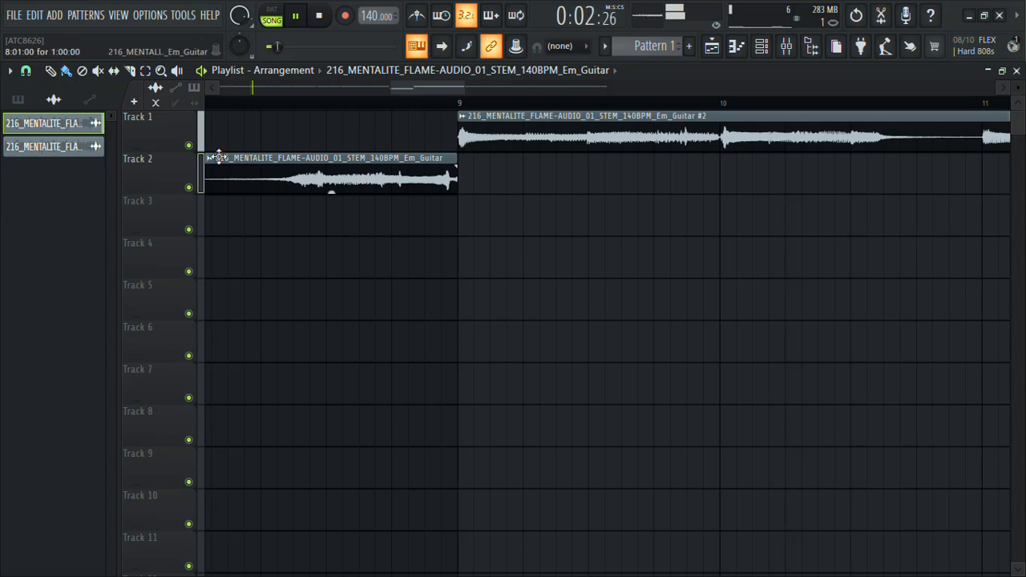
right_click(212, 159)
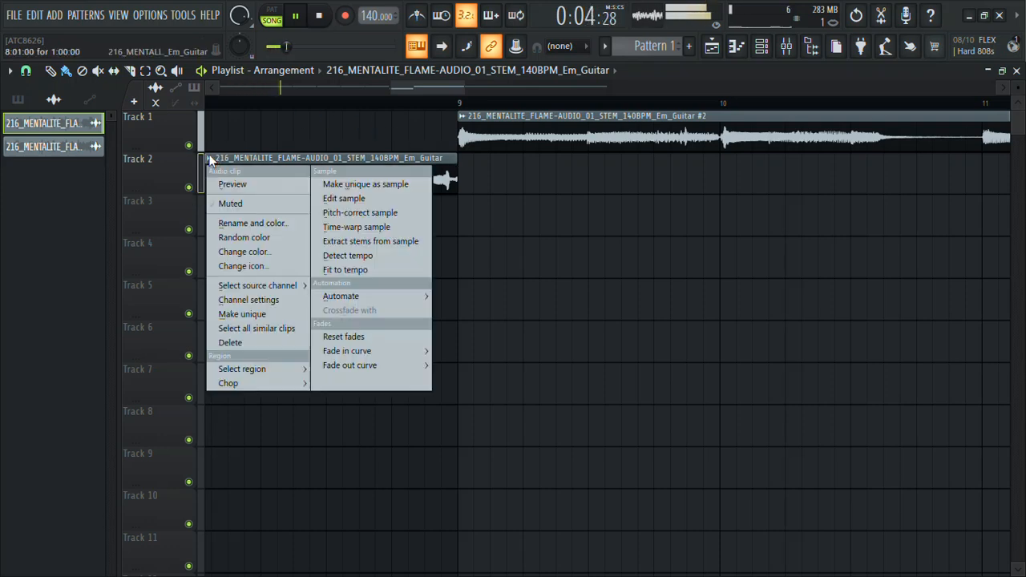
left_click(237, 313)
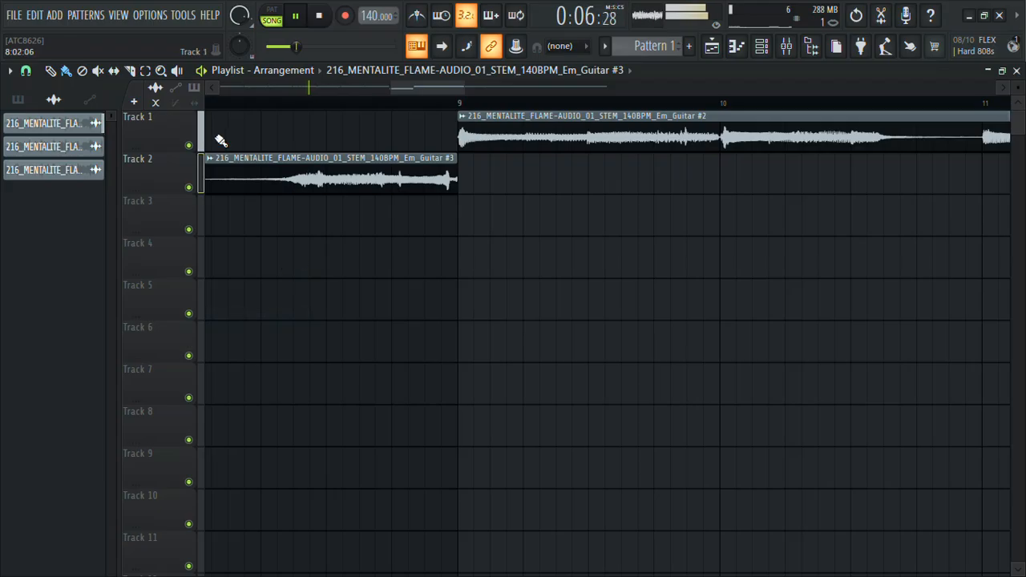
key("space")
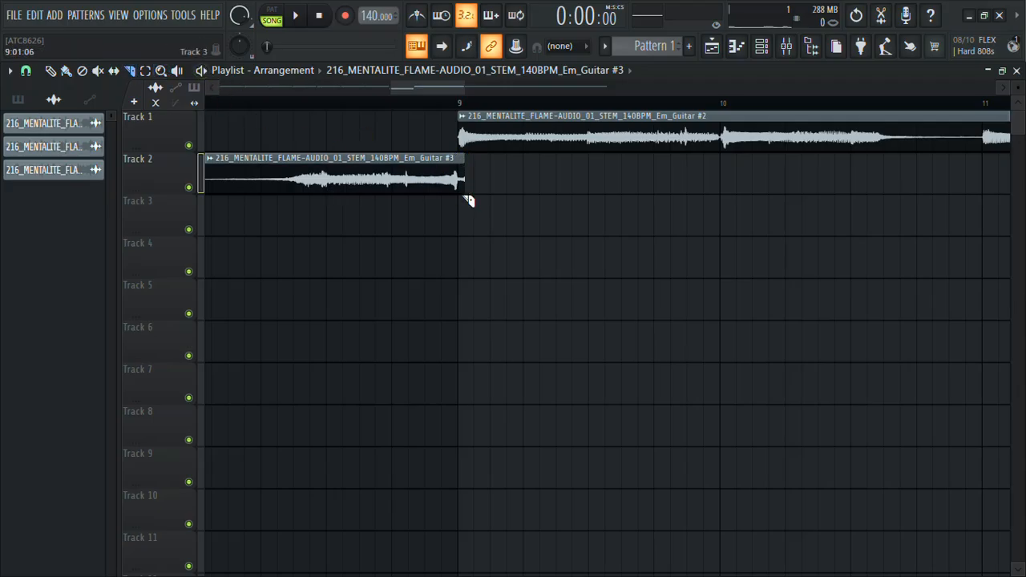
Route the unique guitar clip to mixer track 1 and move it back to bar 8 on Track 1
double_click(273, 176)
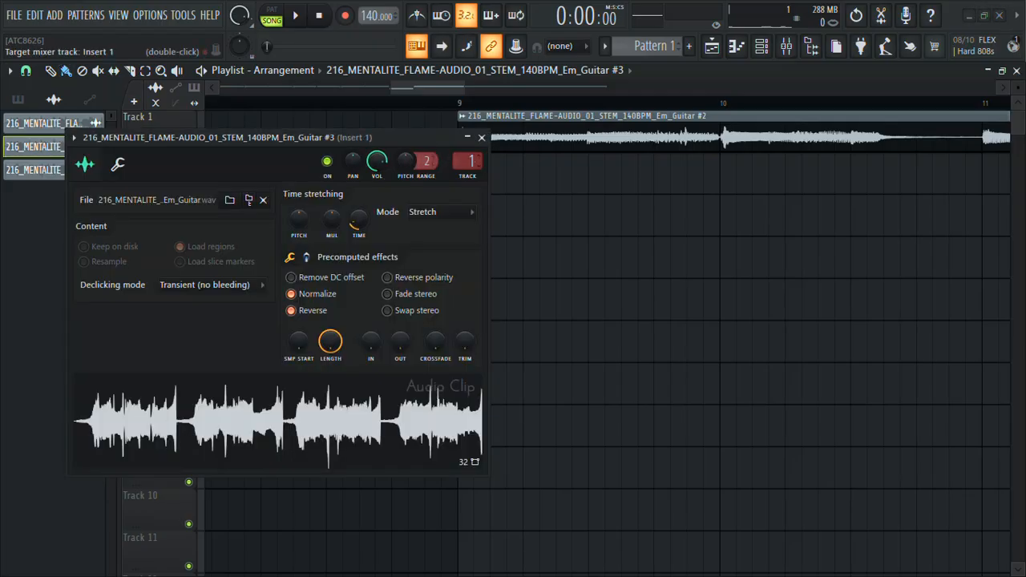
left_click(482, 138)
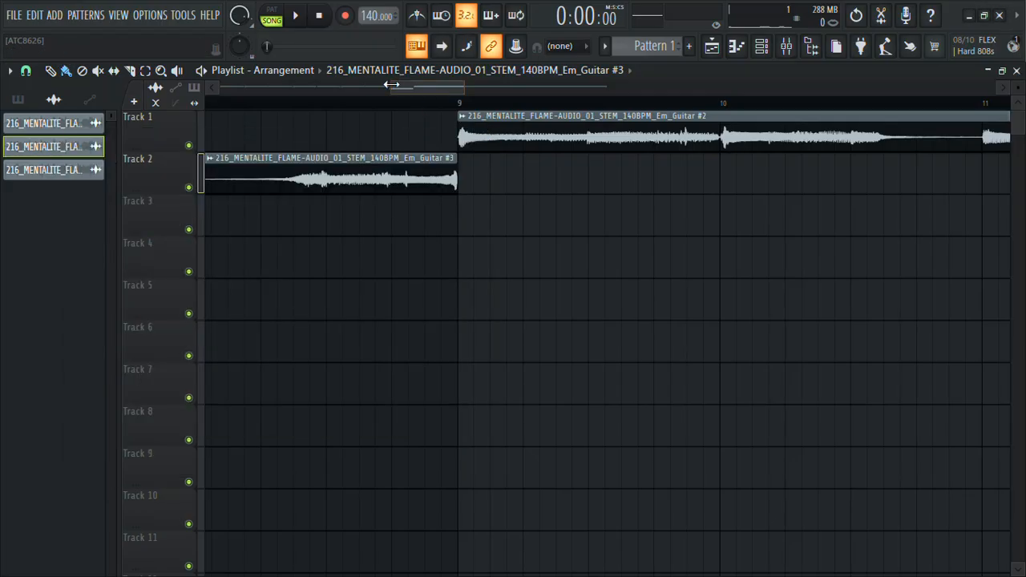
left_click_drag(390, 84, 96, 85)
left_click_drag(776, 205, 788, 165)
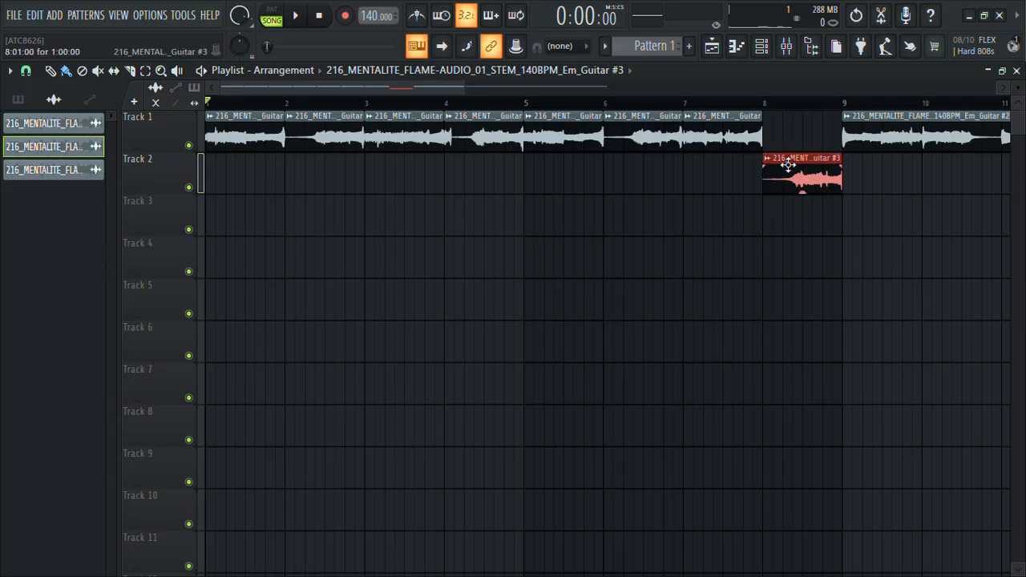
Route the reversed guitar slices' original audio clip to mixer track 1 and return to the playlist
double_click(642, 124)
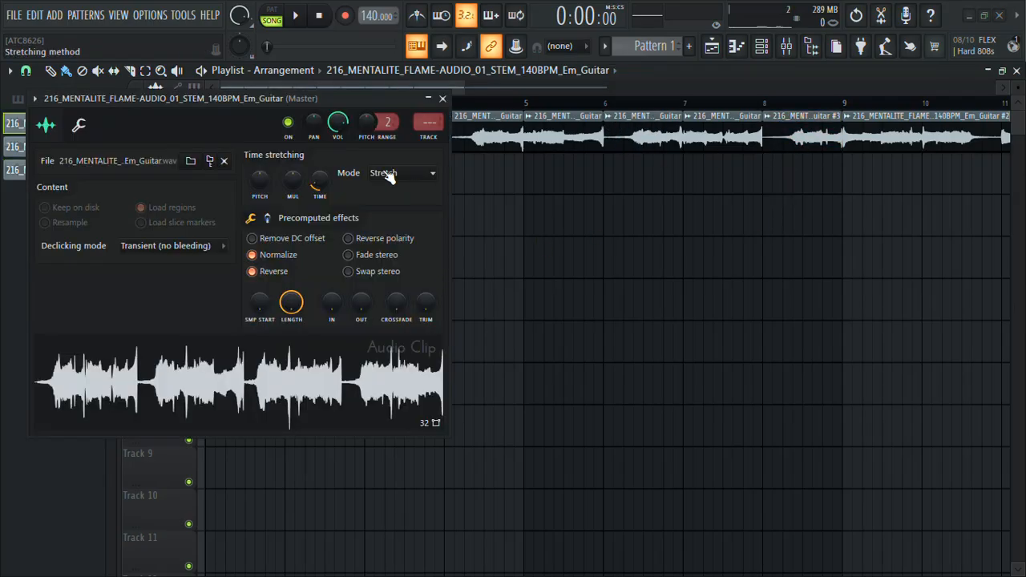
left_click(429, 138)
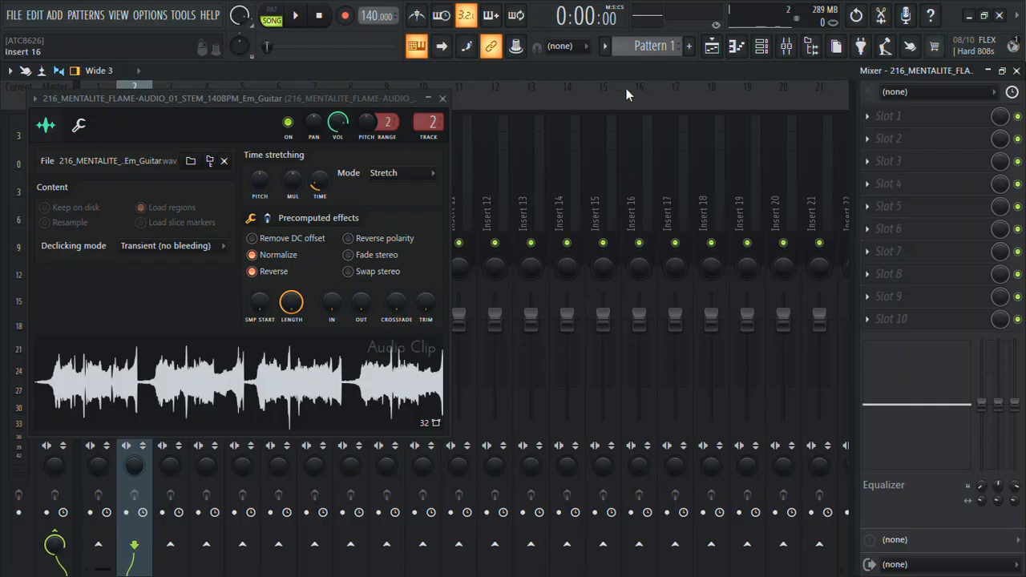
key("ctrl+z")
left_click_drag(428, 123, 429, 116)
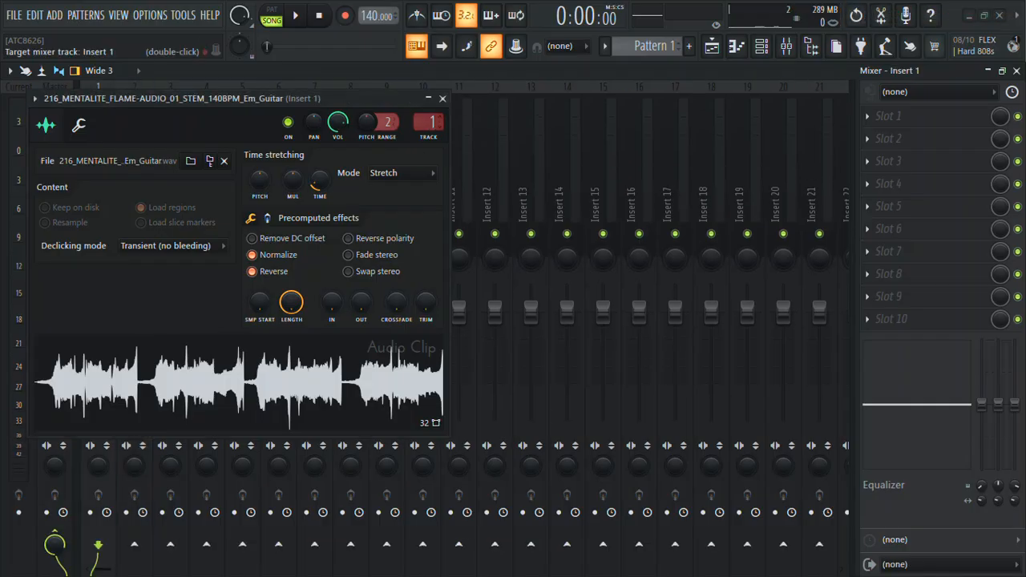
left_click(441, 98)
left_click(720, 46)
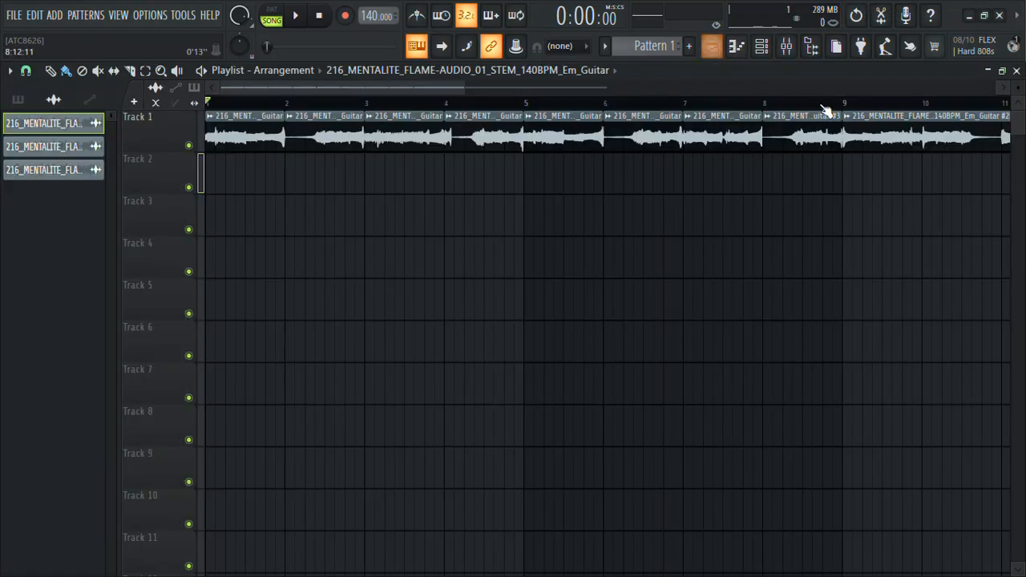
Route the guitar #2 audio clip starting at bar 9 to mixer track 1 and bring up the mixer during playback
double_click(885, 133)
key("space")
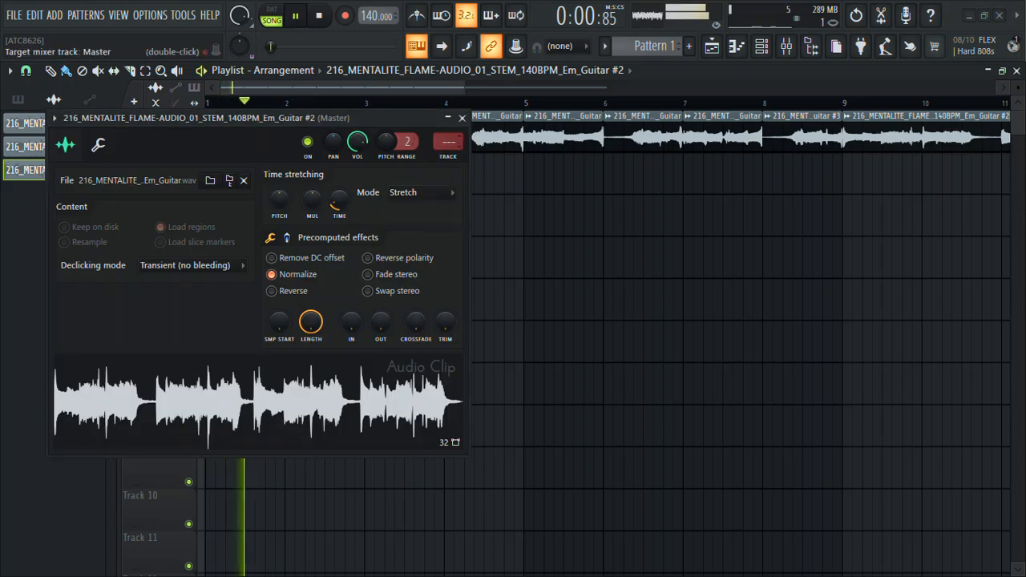
left_click(775, 54)
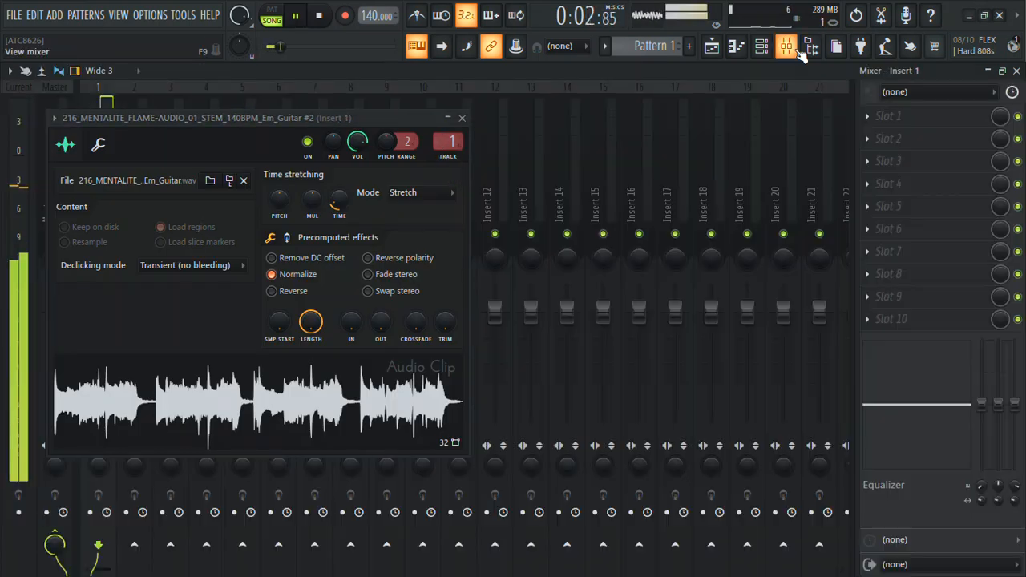
Load the Cymatics Illusion effect into slot 3 of mixer Insert 1
left_click(894, 205)
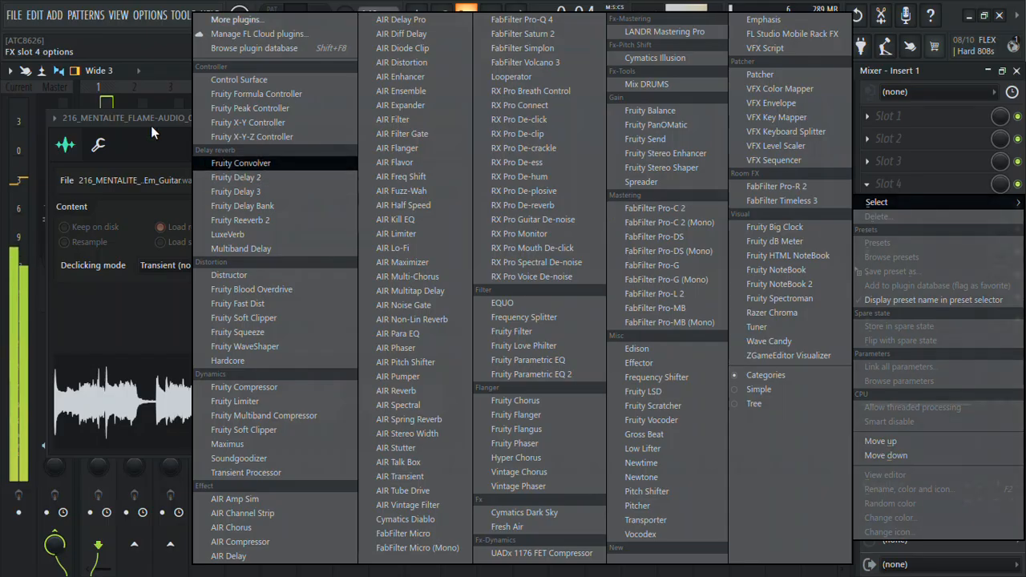
left_click(106, 102)
left_click(872, 162)
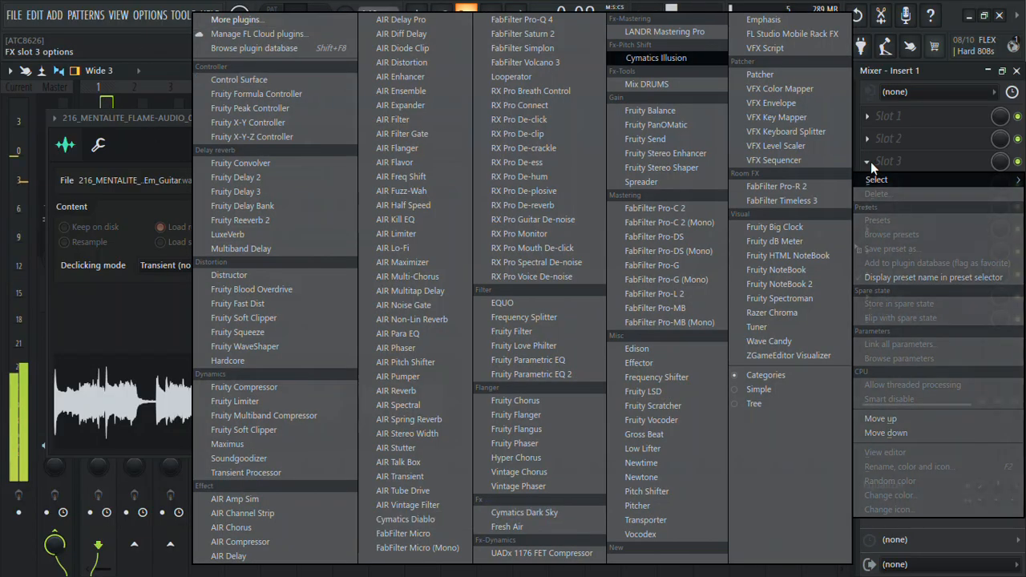
left_click(695, 59)
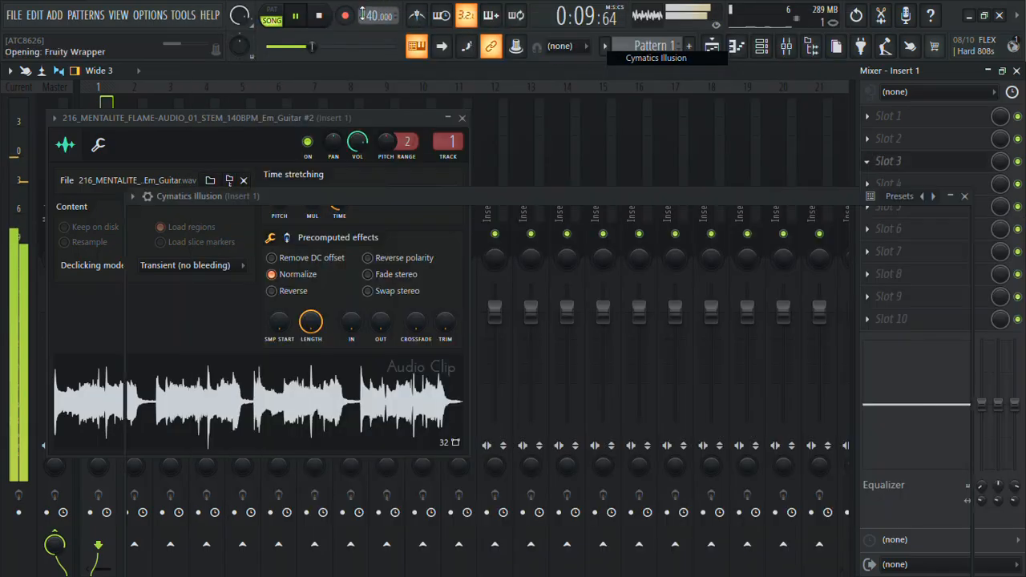
Restart the song, try Illusion's [SEQ] Low Fidelity preset and raise its mix to 56%
left_click(318, 16)
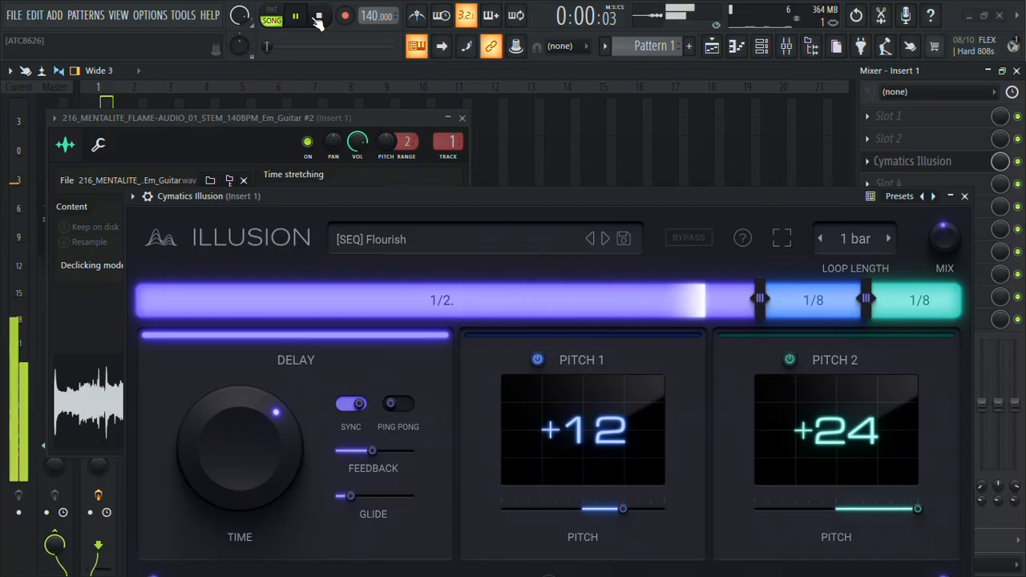
left_click(603, 239)
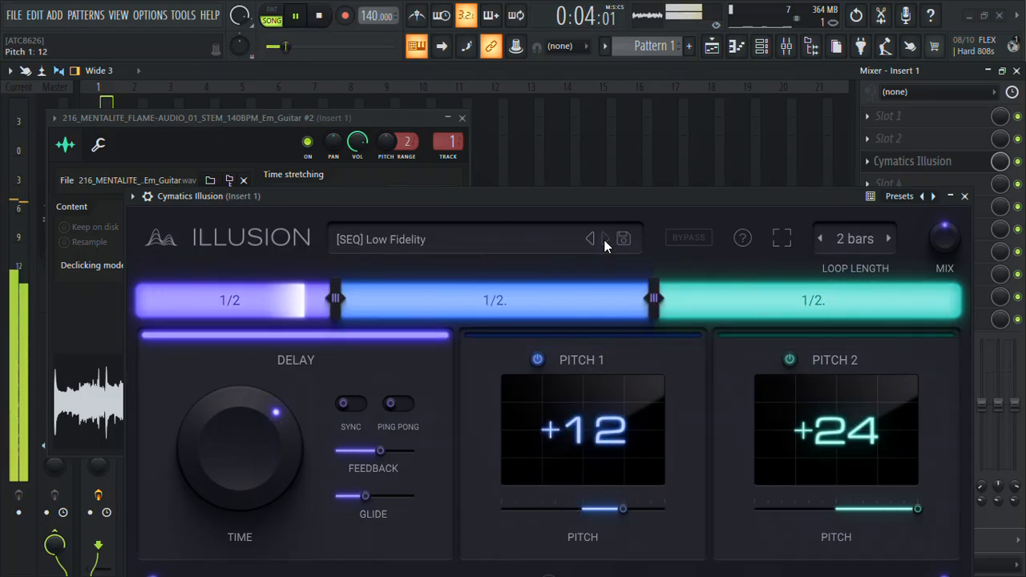
mouse_move(945, 237)
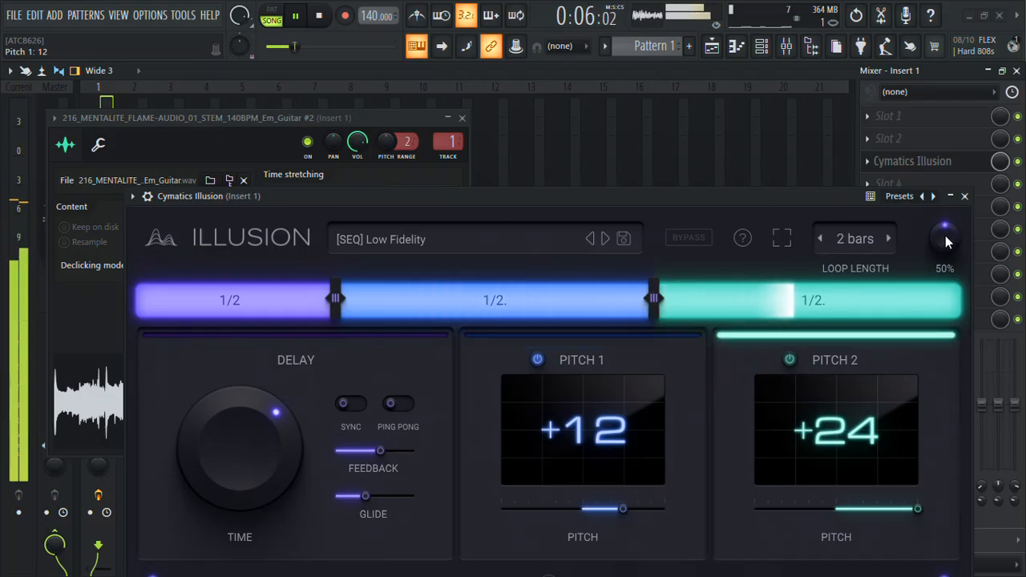
left_click_drag(946, 235, 951, 226)
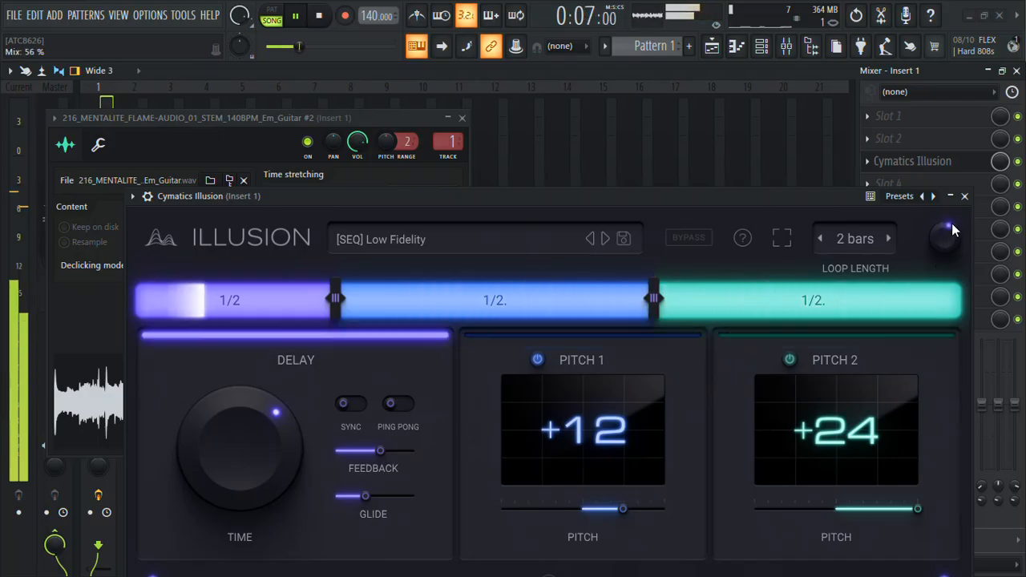
Audition Illusion's Moonlight, My Bloody Valentine and New Beginnings presets, settle on [SEQ] Octave Jumps, and stop playback
left_click(605, 238)
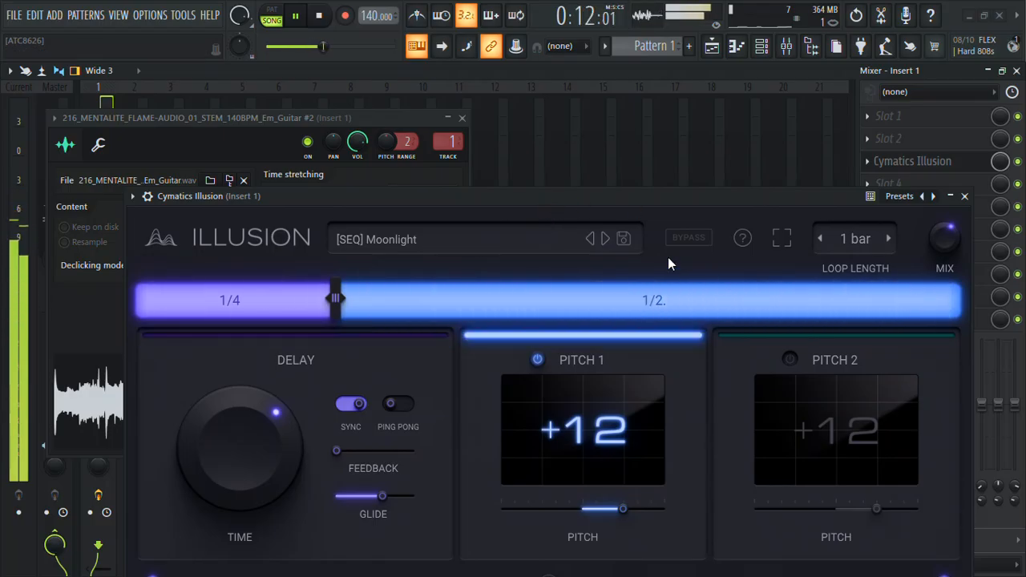
left_click(605, 238)
left_click(322, 18)
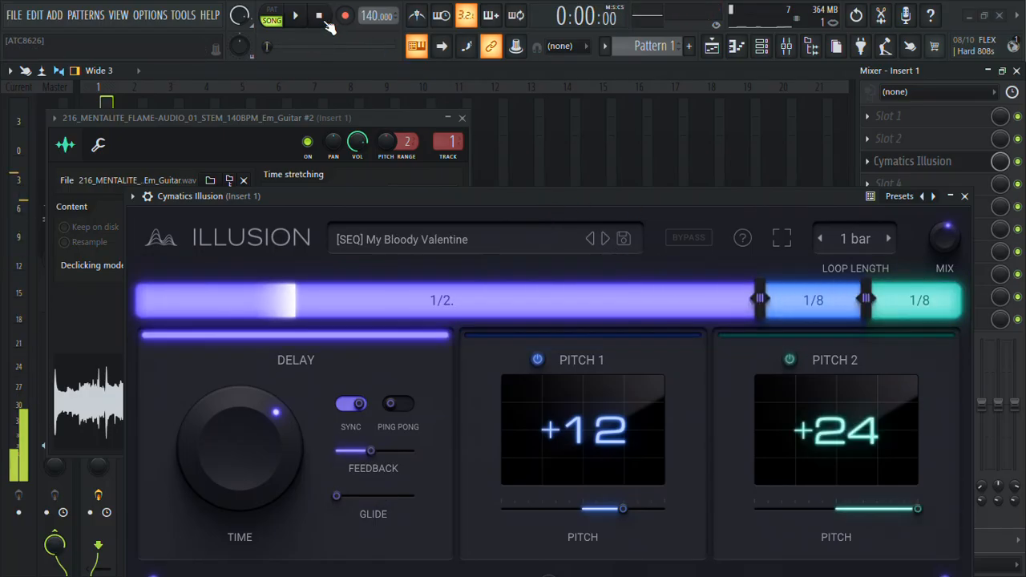
key("space")
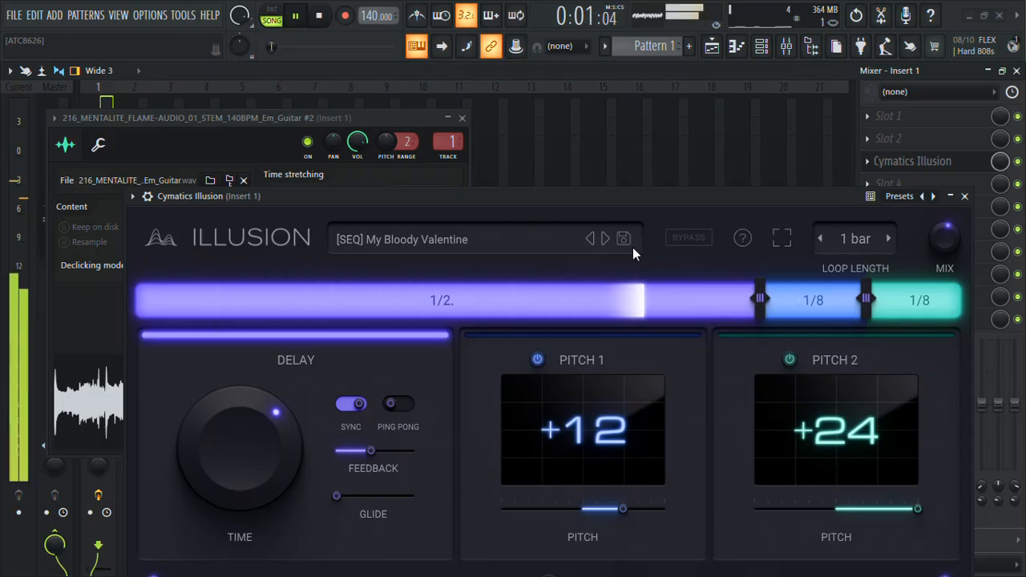
left_click(606, 238)
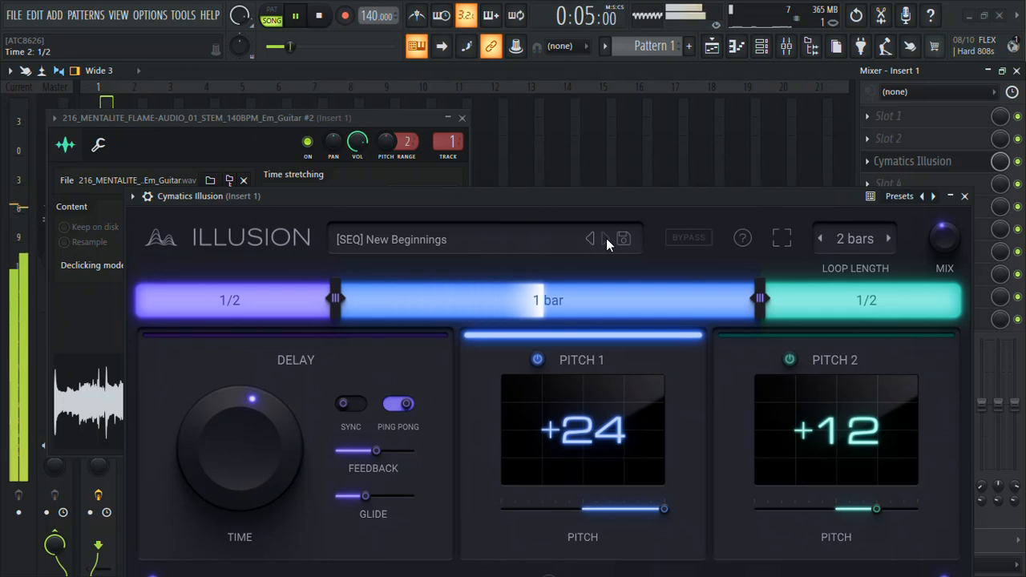
left_click(605, 238)
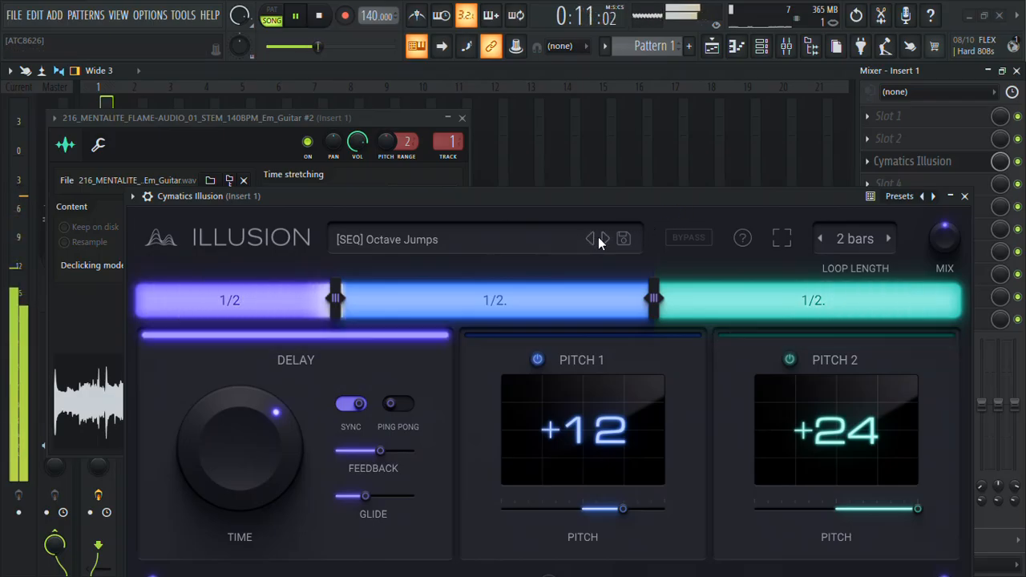
left_click(324, 17)
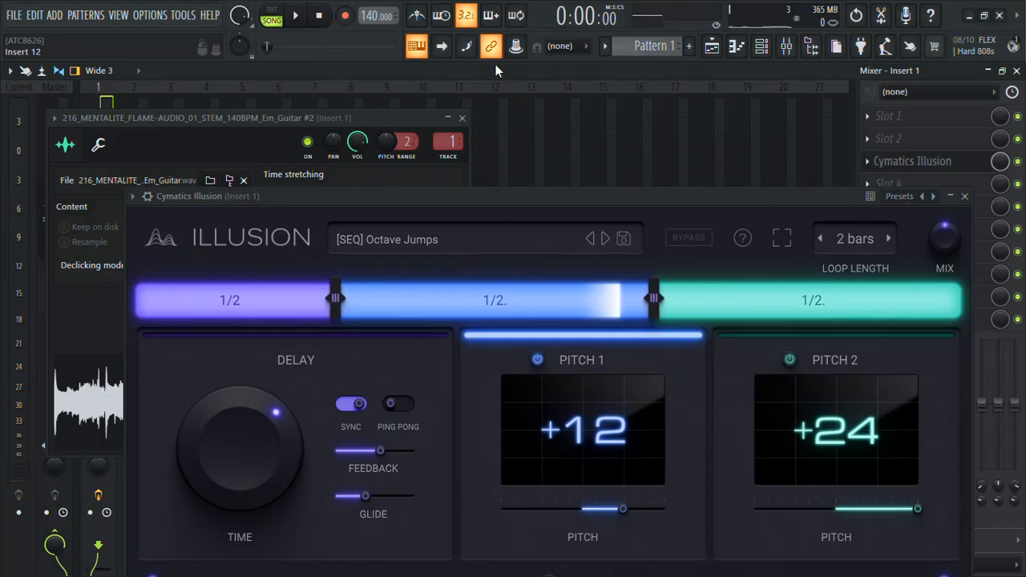
left_click(880, 8)
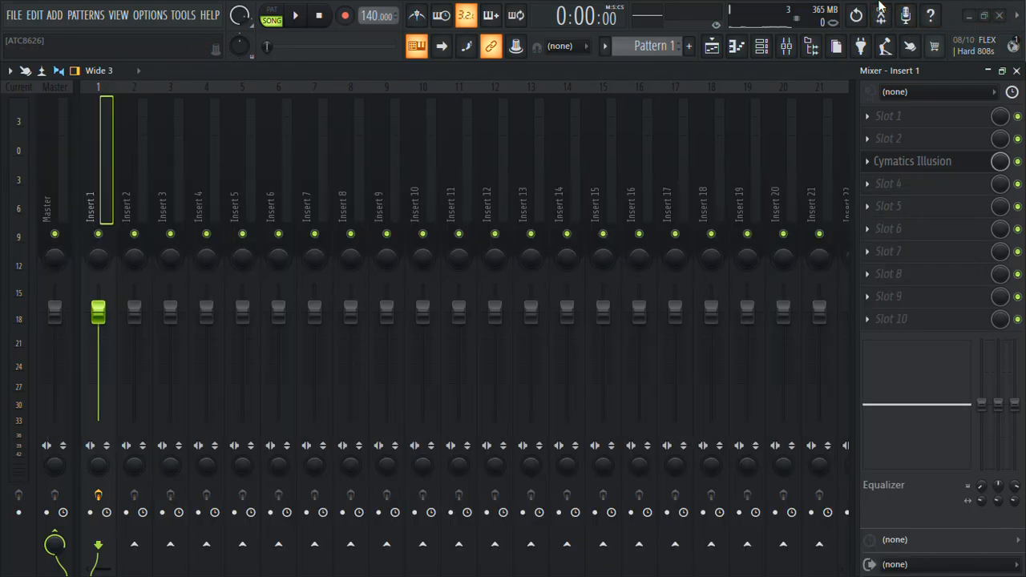
key("super")
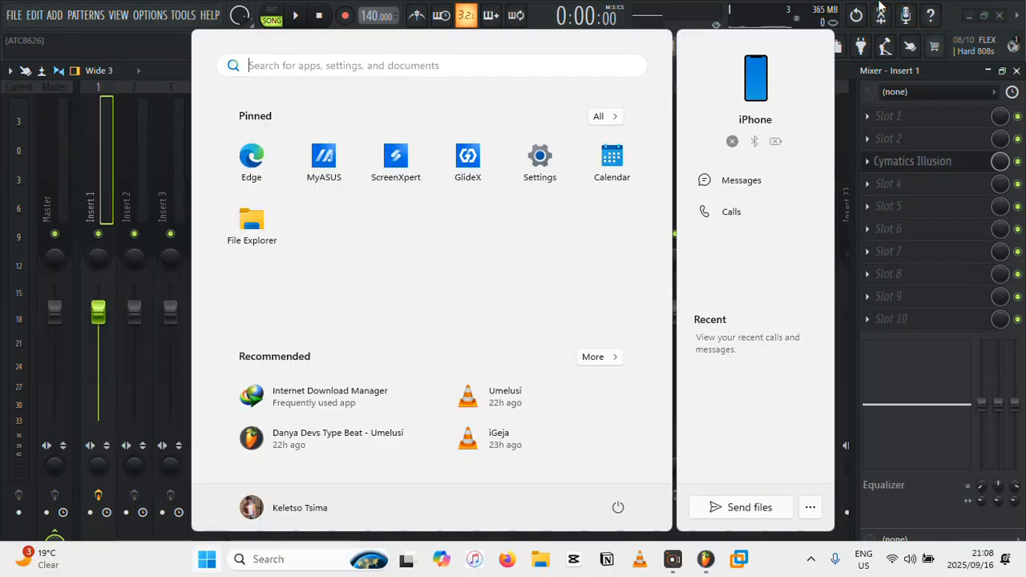
left_click(670, 565)
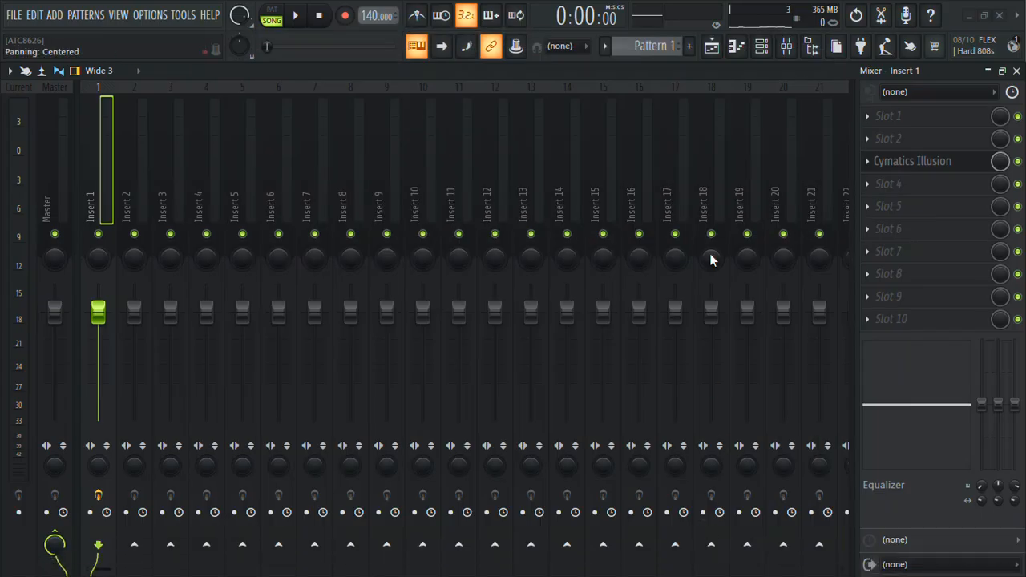
Play the song through Illusion's [SEQ] Octave Jumps preset and raise the plugin's mix to nearly fully wet
left_click(936, 79)
key("space")
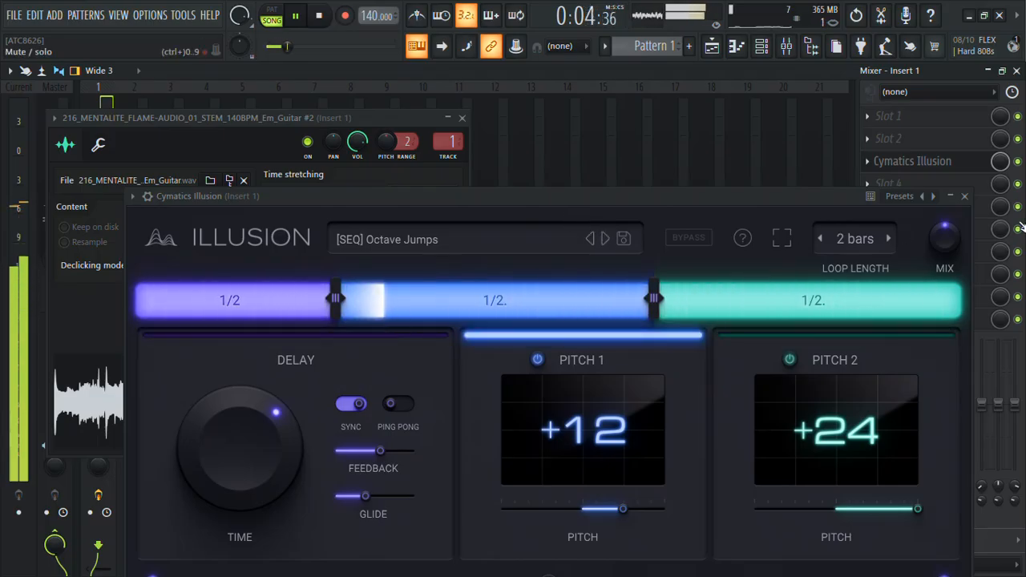
left_click_drag(944, 237, 952, 171)
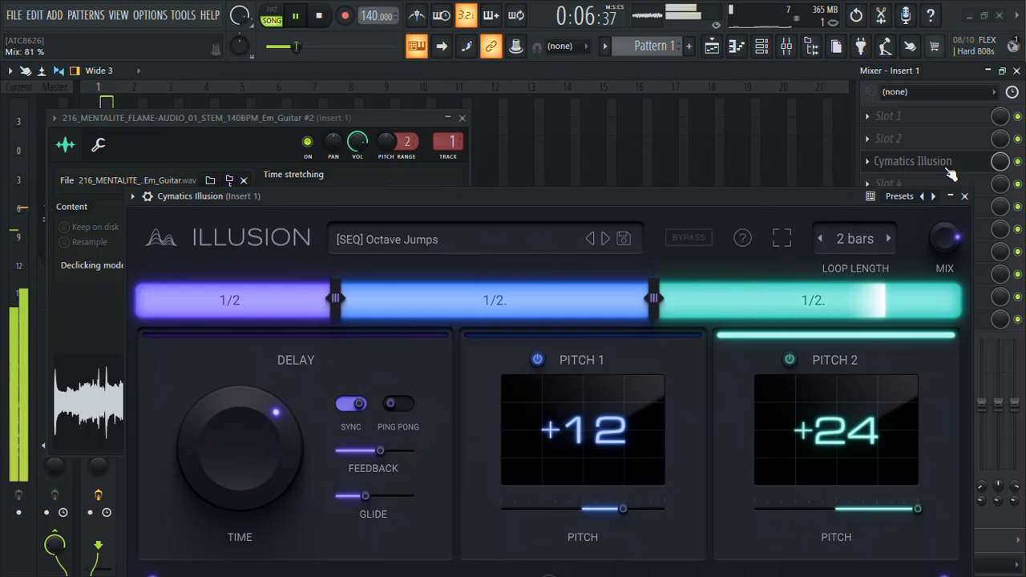
left_click_drag(941, 237, 950, 172)
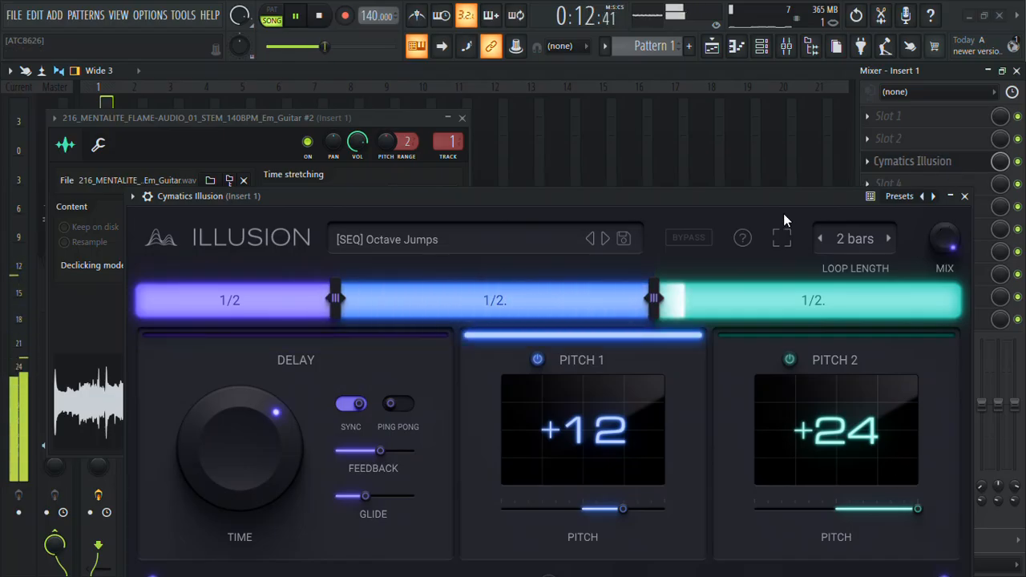
Set Illusion's output to 5 dB and its Insert 1 slot mix level to 80%, closing the plugin and audio clip windows
left_click_drag(781, 198, 775, 57)
left_click_drag(934, 441, 934, 439)
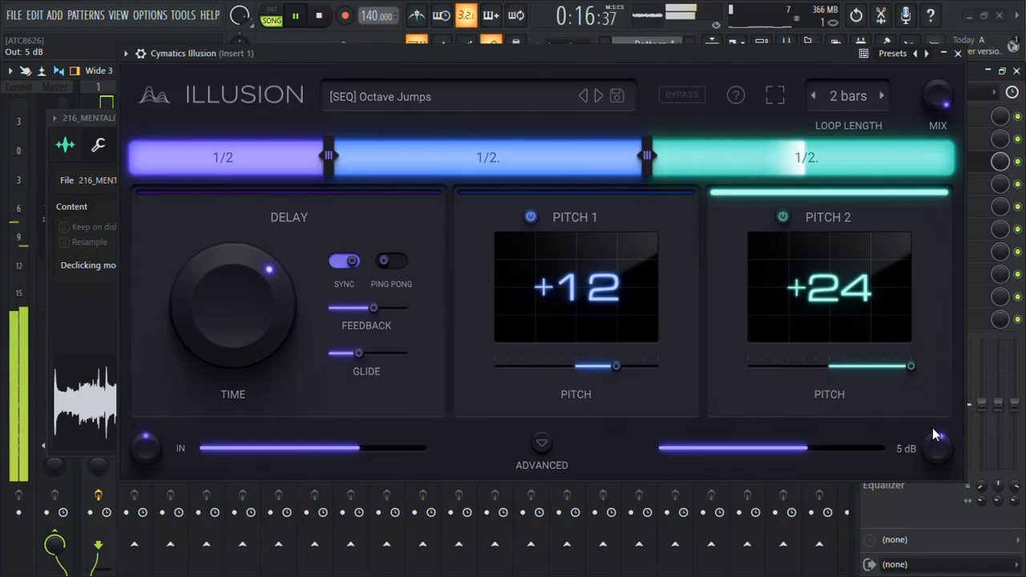
left_click_drag(1001, 157, 1001, 164)
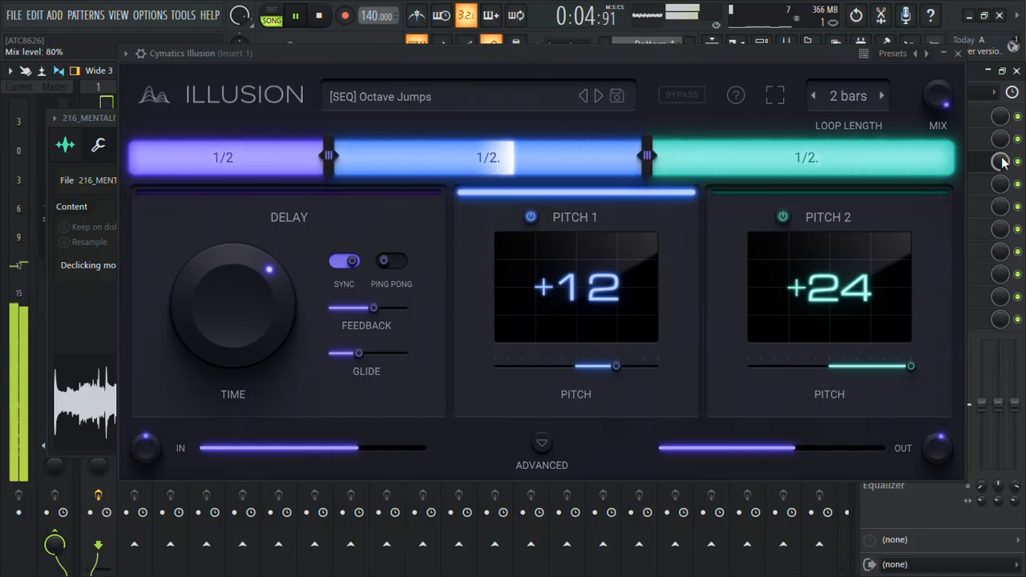
left_click(958, 54)
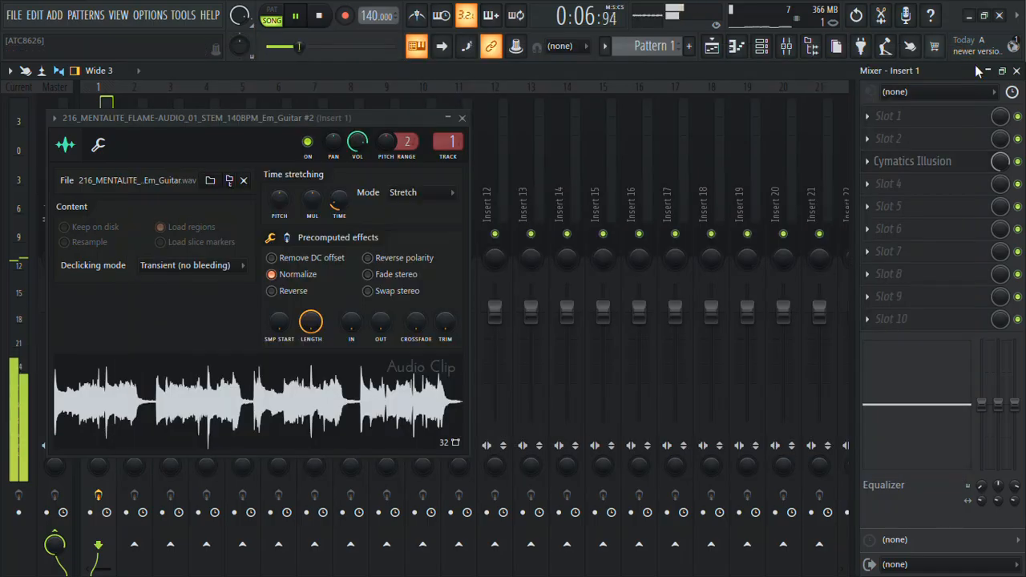
left_click(463, 119)
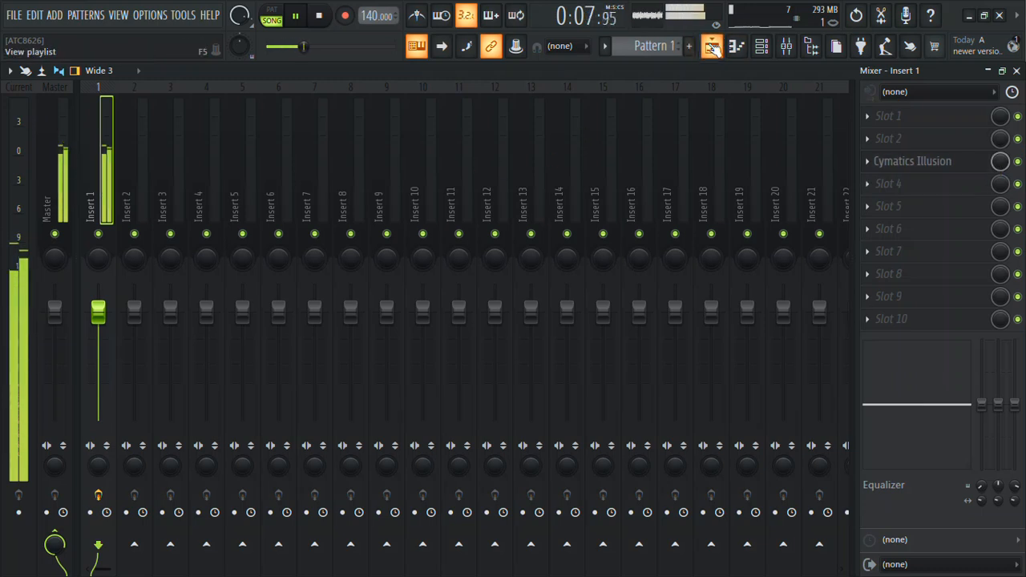
Stop playback and render mixer Insert 1 for the full song as a 32Bit float stereo WAV with 256-point sinc resampling
key("space")
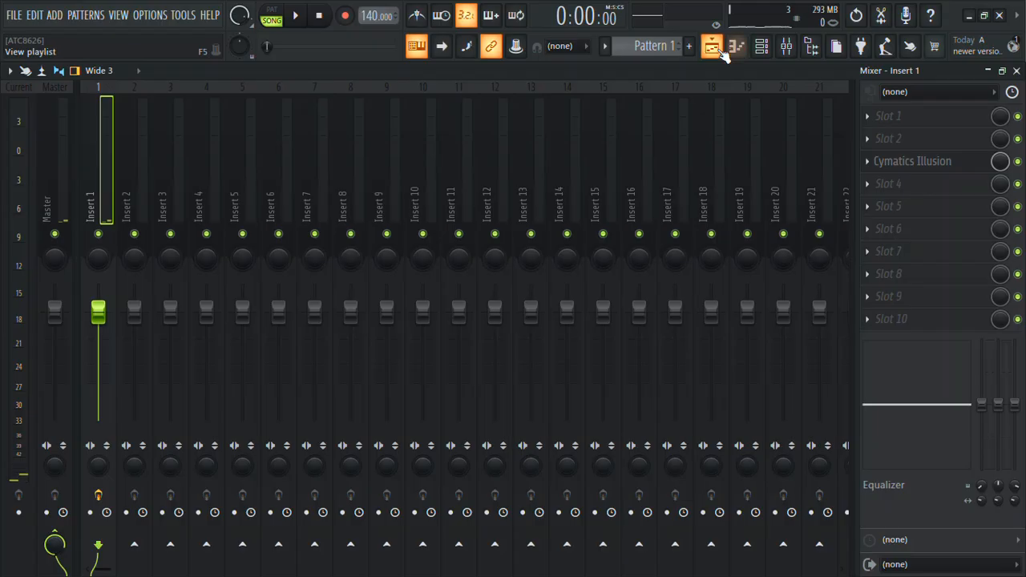
left_click(92, 509)
left_click(489, 310)
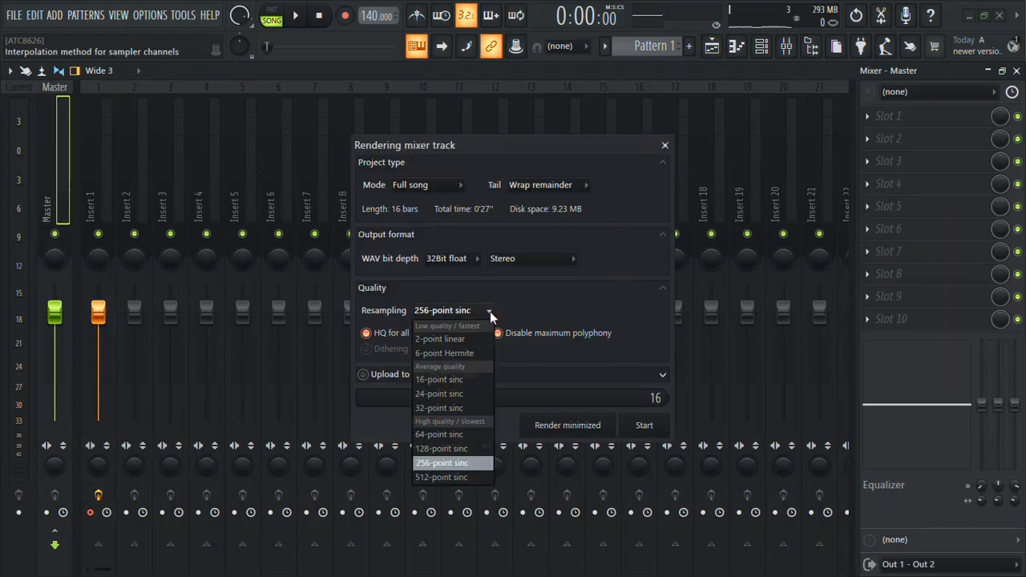
left_click(440, 463)
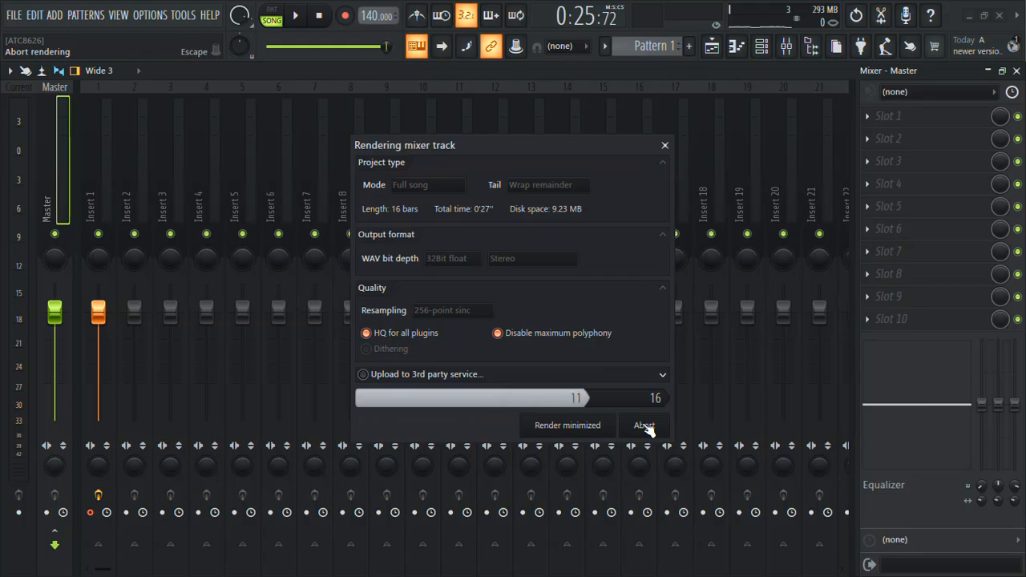
In the playlist, solo Track 2, slice the rendered clip at bar 9 and move its second half to bar 1 on Track 3
left_click(713, 48)
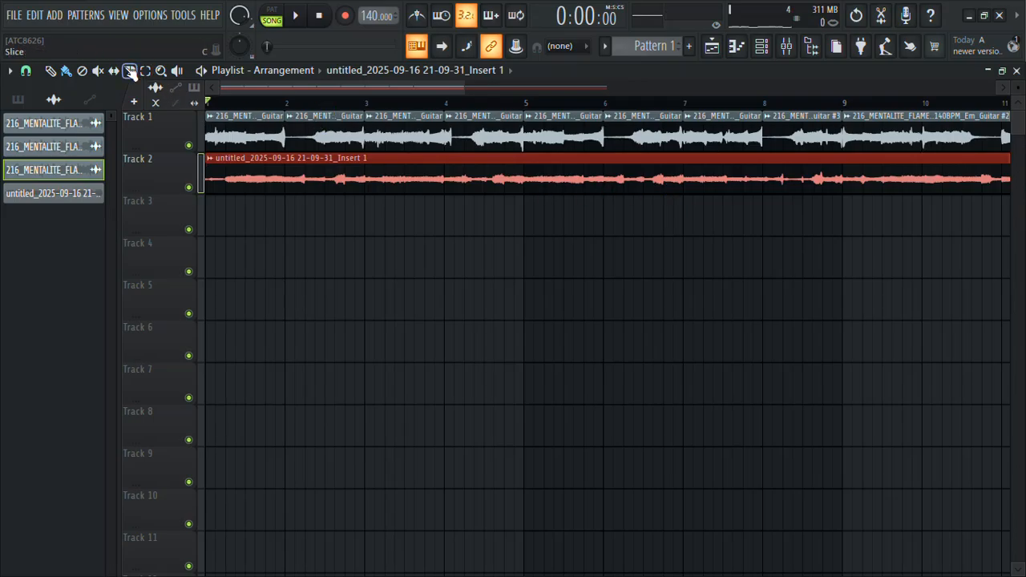
right_click(189, 186)
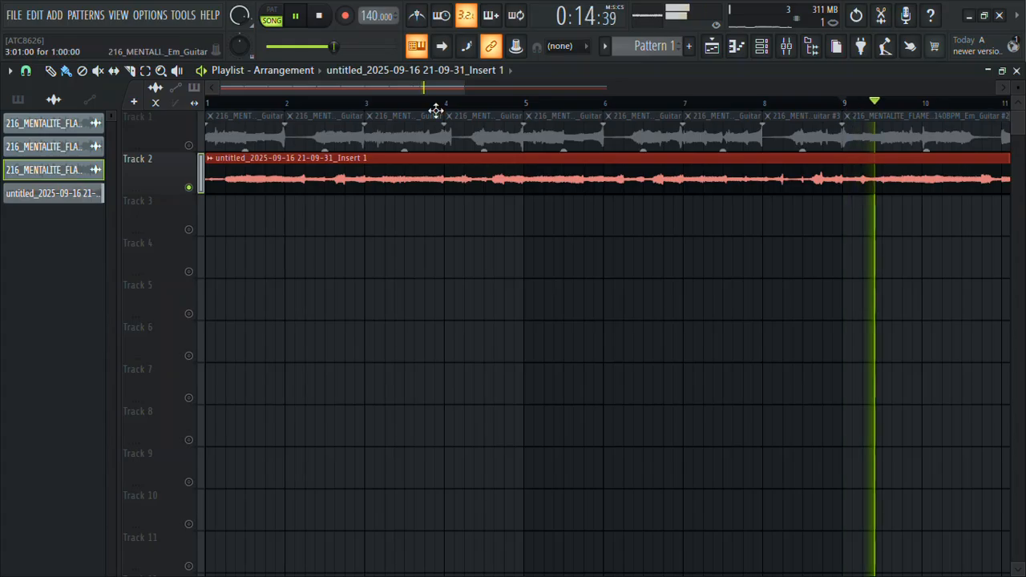
left_click_drag(462, 89, 581, 102)
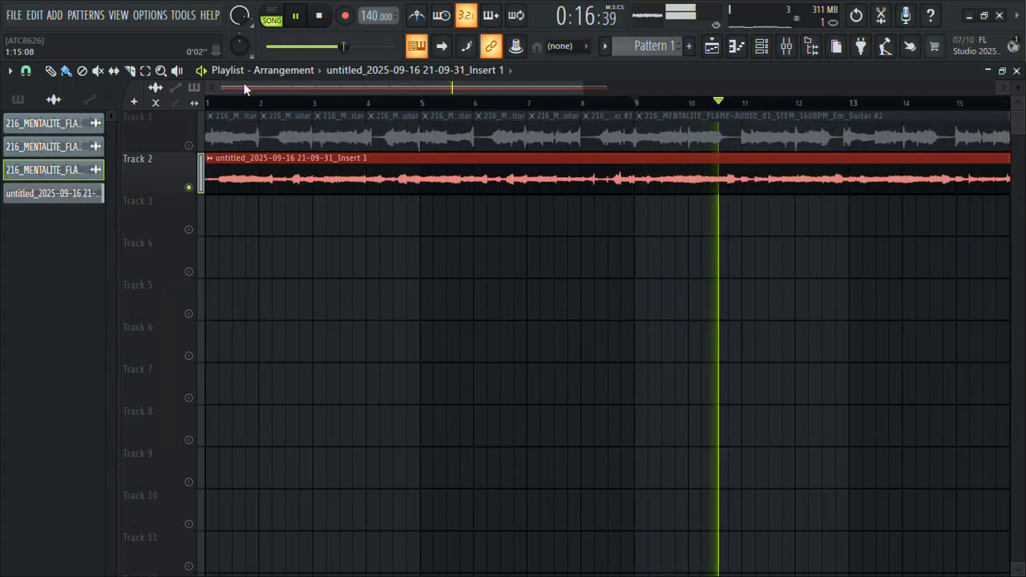
left_click(130, 72)
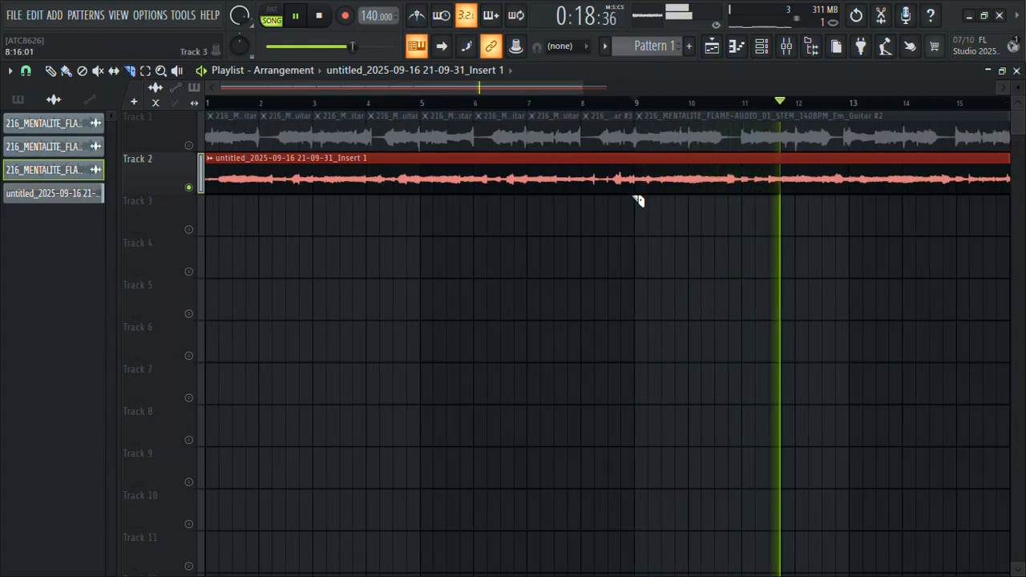
left_click(641, 170)
left_click(67, 72)
mouse_move(650, 188)
left_mouse_down()
mouse_move(584, 230)
mouse_move(281, 208)
mouse_move(193, 227)
left_mouse_up()
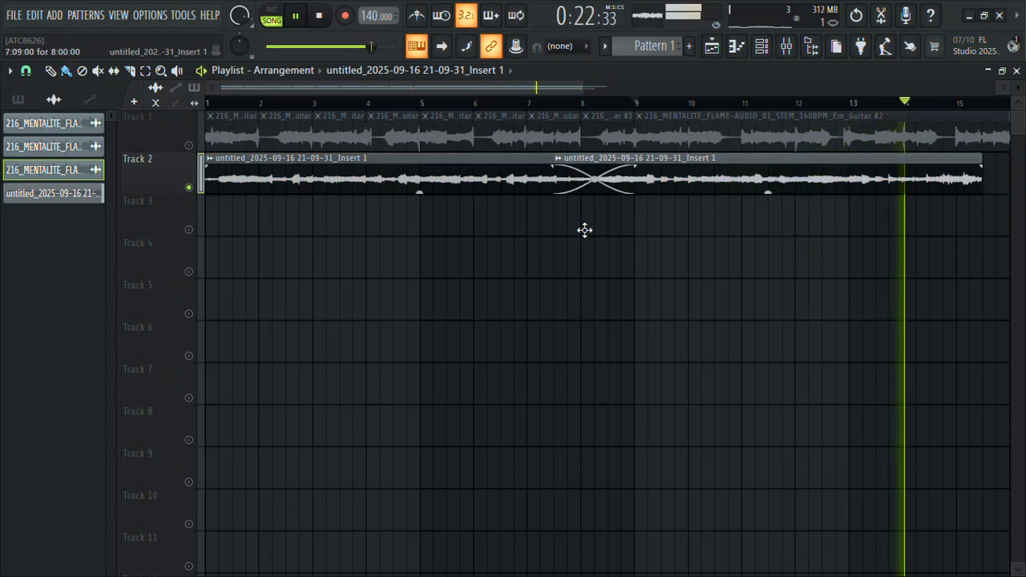
Stop playback and unmute Tracks 2 and 3 so both halves of the rendered audio play together
key("space")
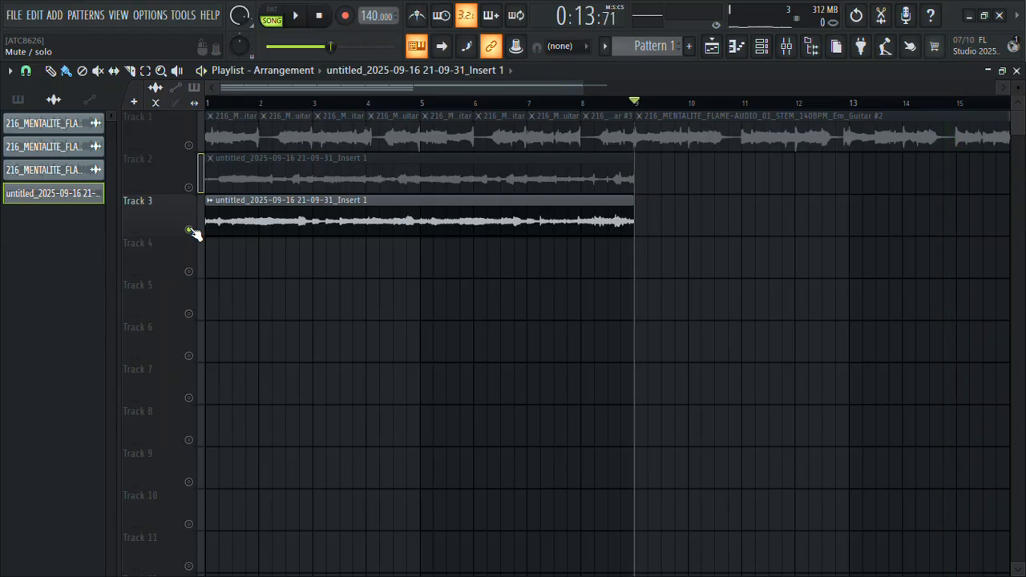
left_click(189, 187)
key("space")
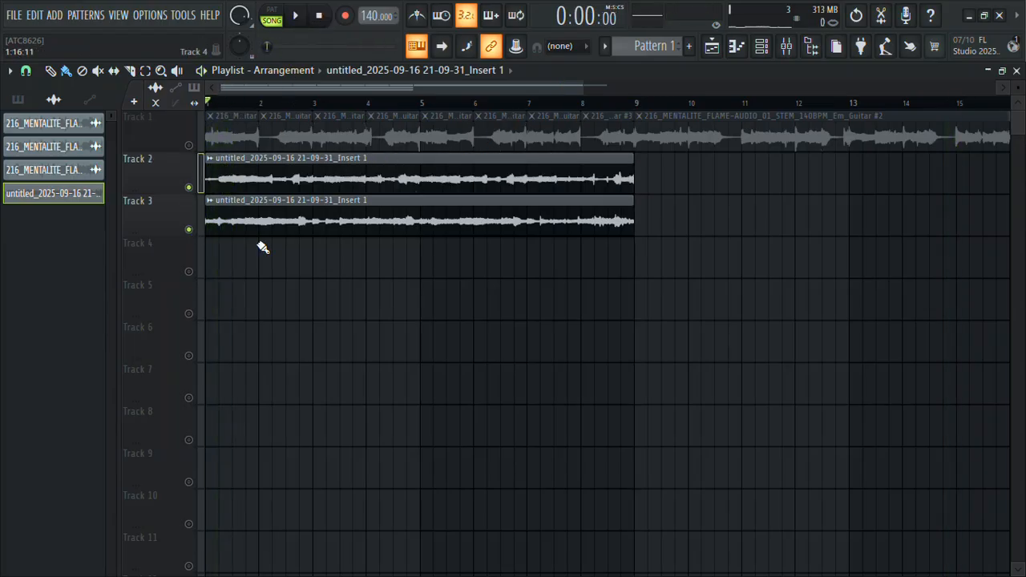
Slice Track 3's clip after the first beat of bar 1 and midway through bar 2, and delete the section in between
left_click_drag(580, 86, 345, 86)
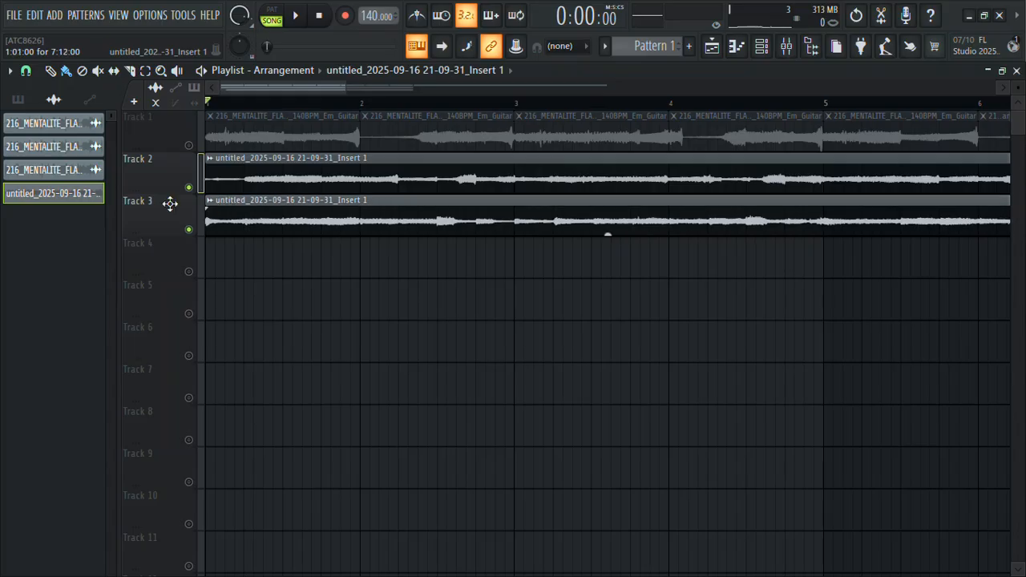
key("space")
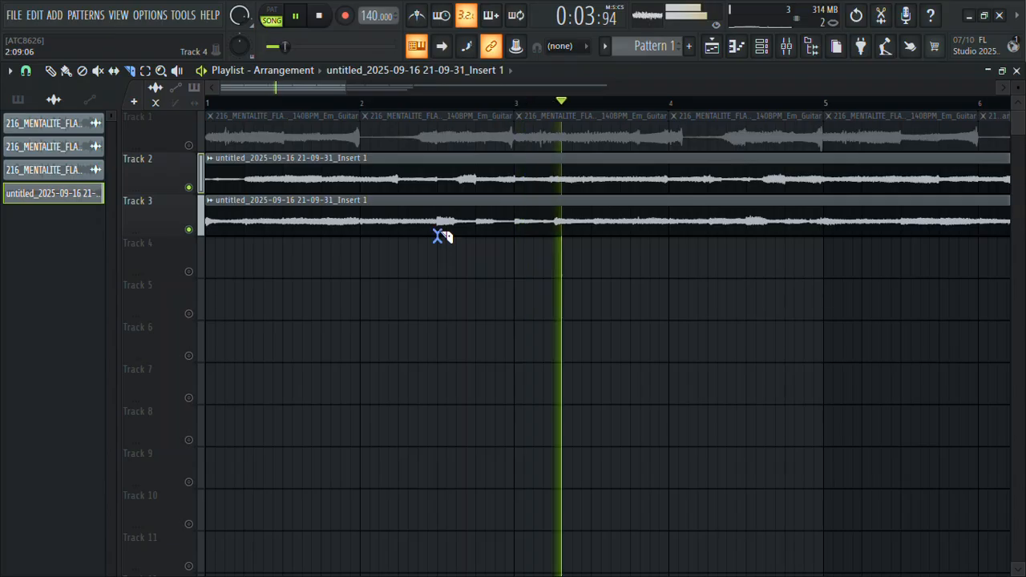
left_click(443, 210)
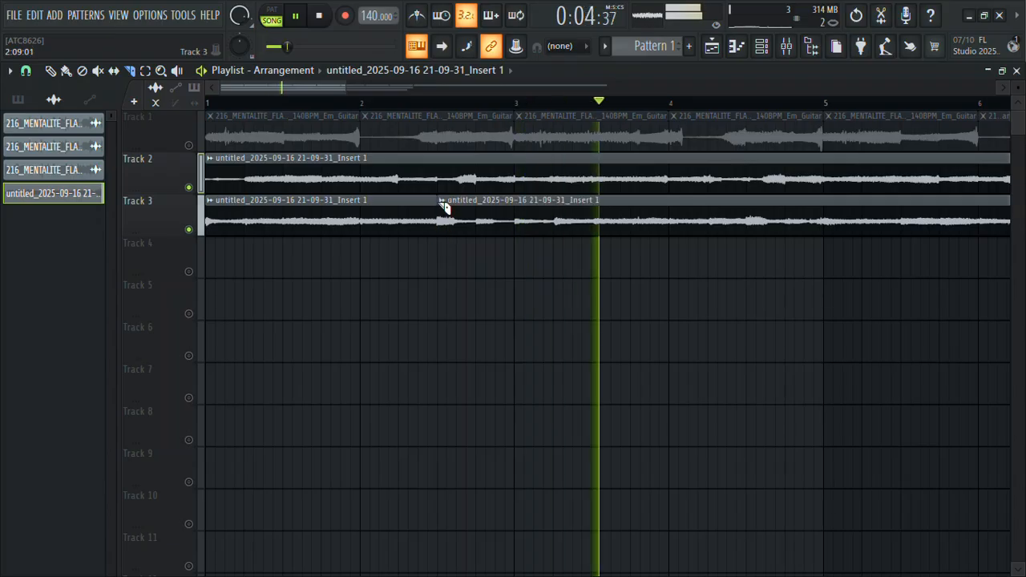
left_click(244, 210)
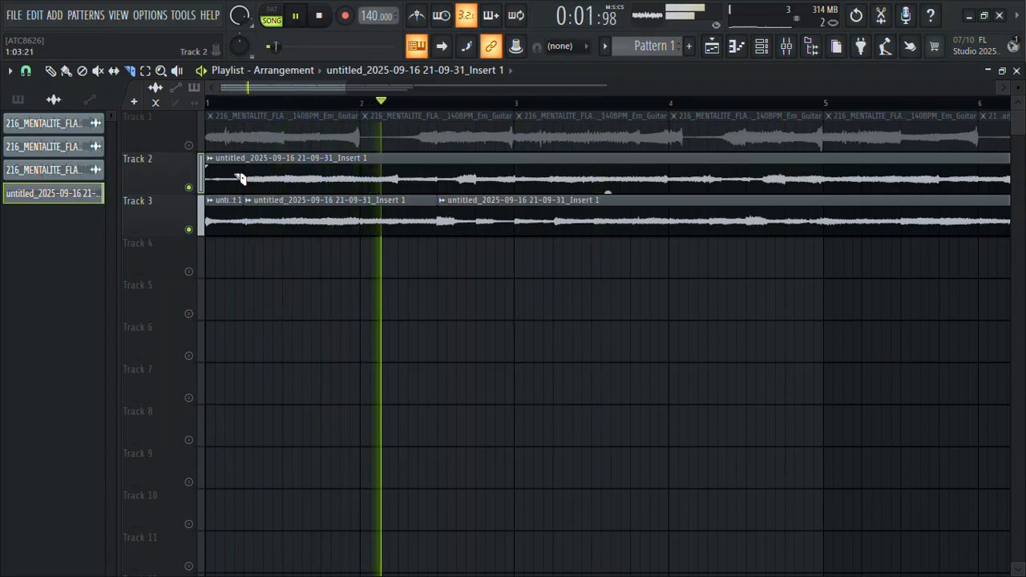
left_click(69, 71)
right_click(313, 201)
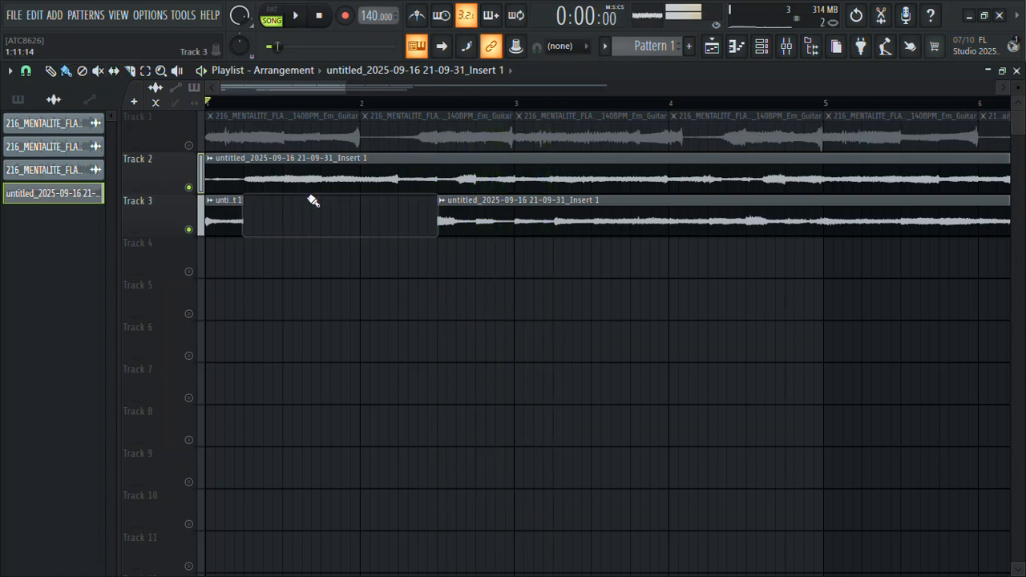
Set the rendered audio clip's time stretching mode to Stretch, close its settings and restart playback
double_click(231, 218)
left_click(443, 274)
left_click(501, 156)
key("space")
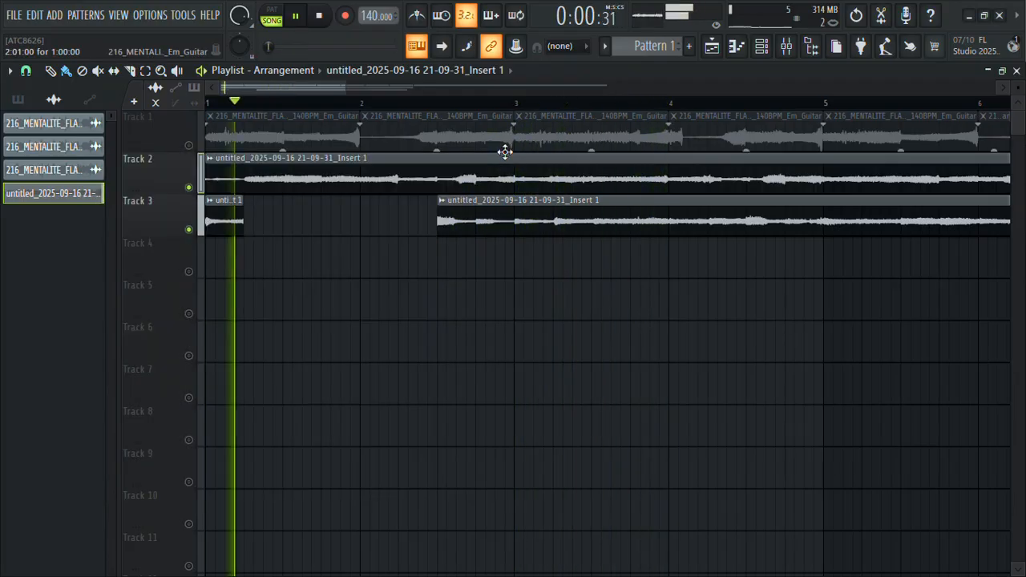
Solo Track 2 and cut the first beat of bars 1, 3 and 5 out of its clip
right_click(191, 186)
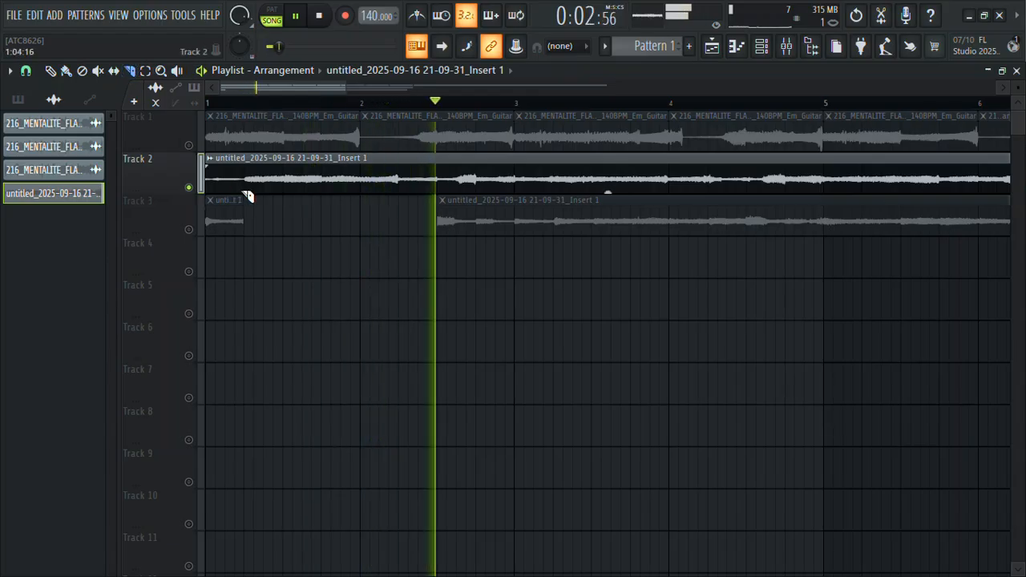
left_click_drag(249, 173, 245, 175)
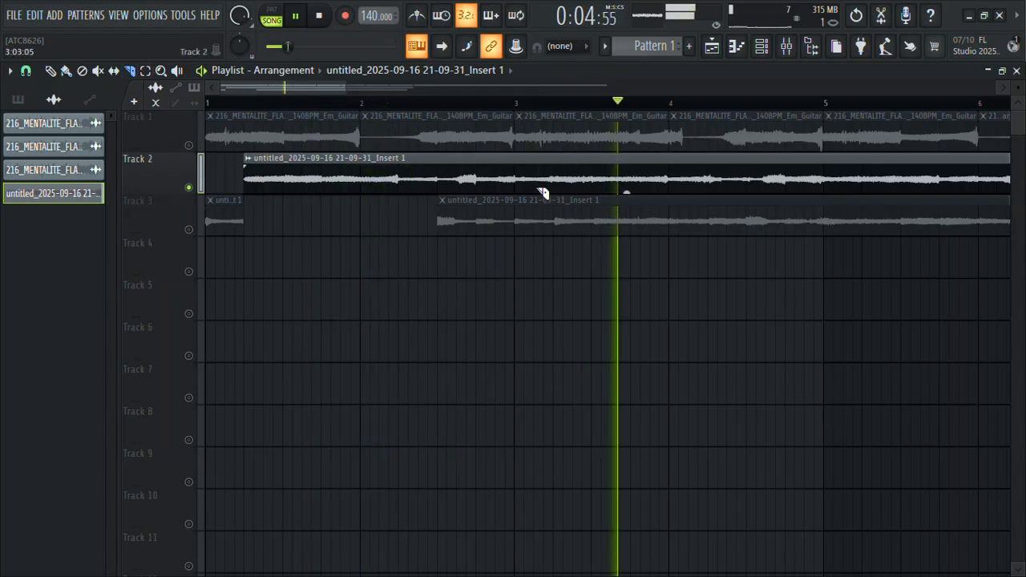
left_click_drag(518, 193, 516, 166)
left_click_drag(557, 192, 556, 166)
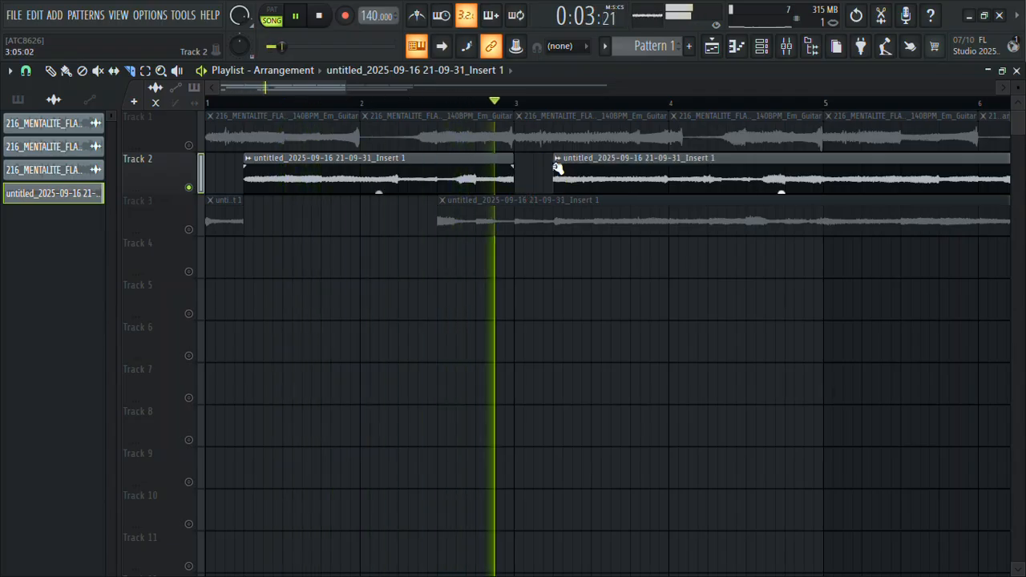
left_click_drag(829, 162, 865, 152)
Restart playback and cut the first beat of bar 7 out of Track 2's last clip
key("space")
left_click_drag(382, 93, 492, 95)
key("space")
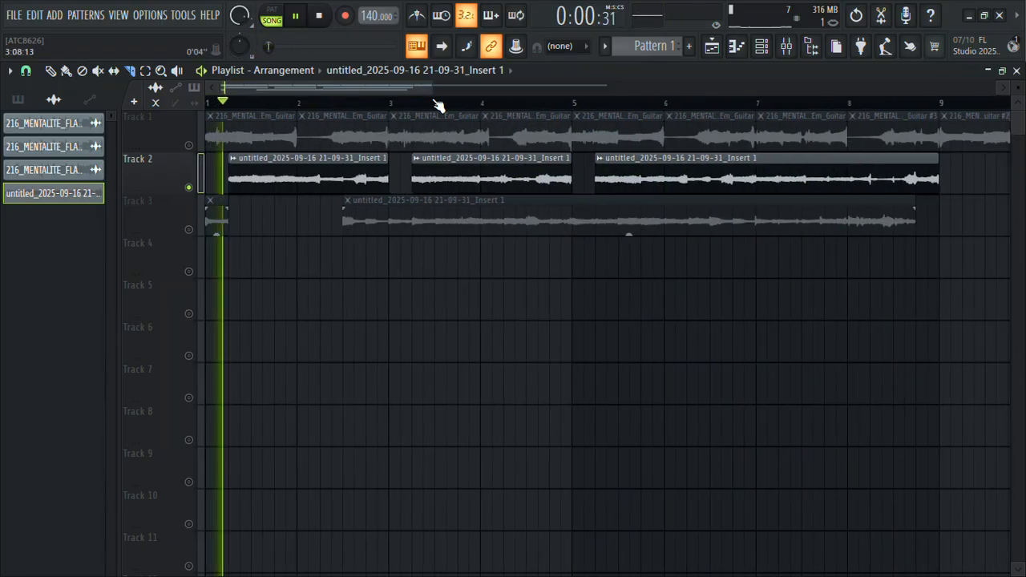
mouse_move(762, 188)
left_mouse_down()
mouse_move(758, 160)
mouse_move(761, 172)
left_mouse_up()
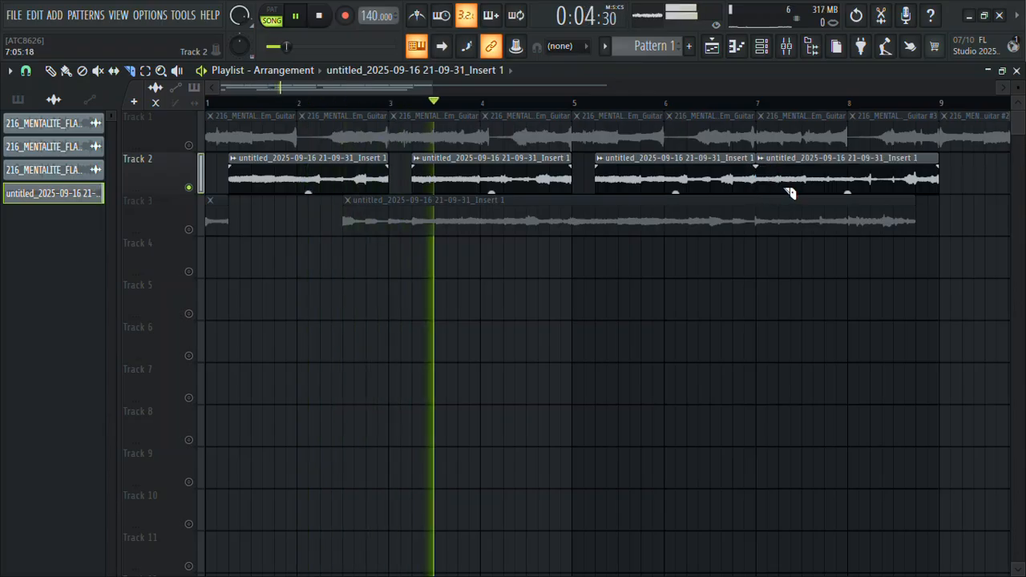
left_click_drag(782, 164, 783, 152)
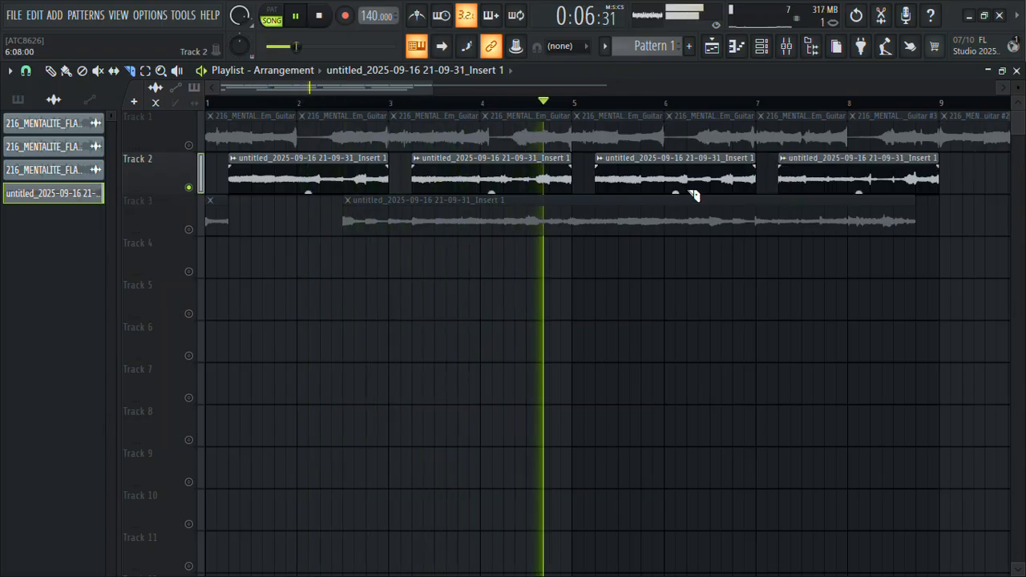
Slice Track 3's long clip at the start and after the first beat of bars 3, 5 and 7, restoring the piece removed at bar 5
left_click(50, 71)
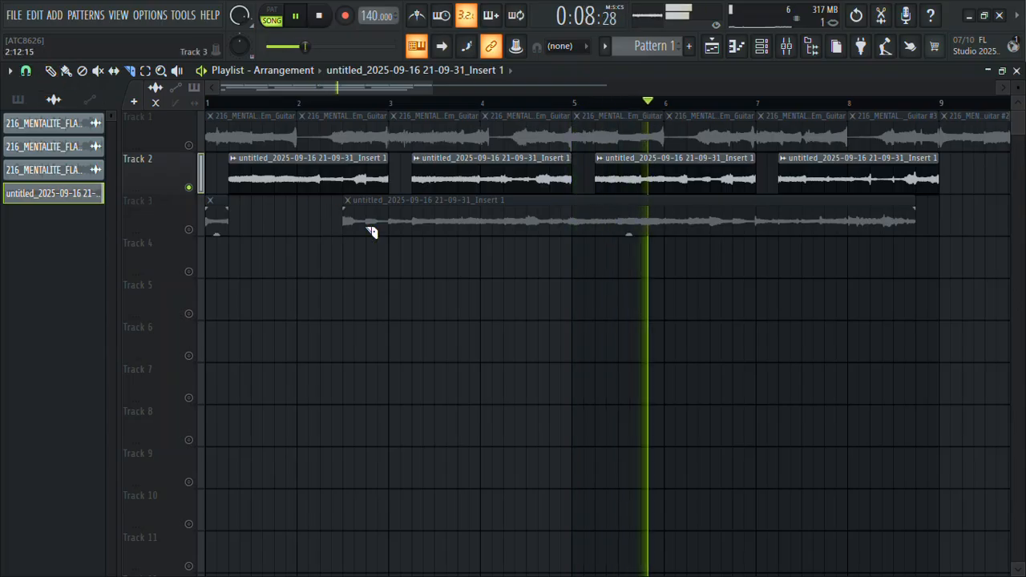
left_click_drag(393, 237, 415, 211)
left_click_drag(574, 190, 574, 191)
left_click_drag(595, 229, 598, 199)
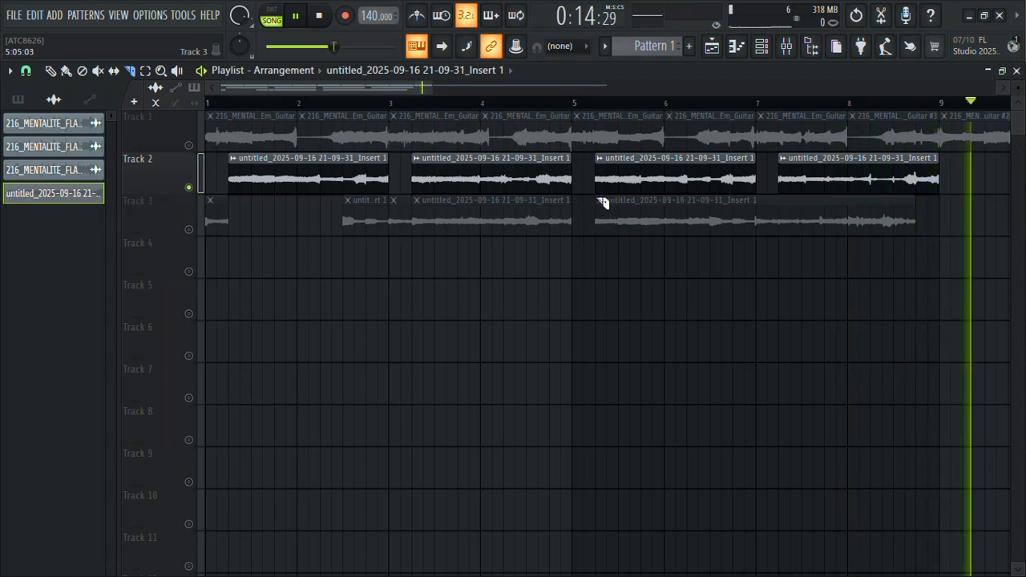
key("ctrl+z")
mouse_move(760, 223)
left_mouse_down()
mouse_move(761, 195)
mouse_move(780, 202)
left_mouse_up()
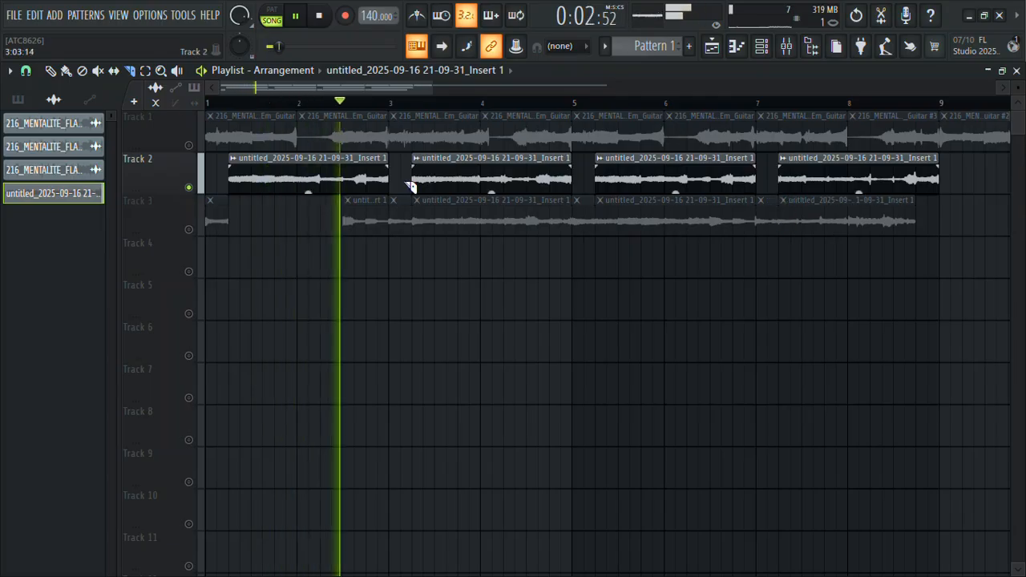
Delete the long pieces from Track 3 and move the remaining one-beat slices up into the gaps on Track 2
left_click(68, 72)
right_click(475, 230)
right_click(359, 217)
right_click(711, 228)
right_click(861, 227)
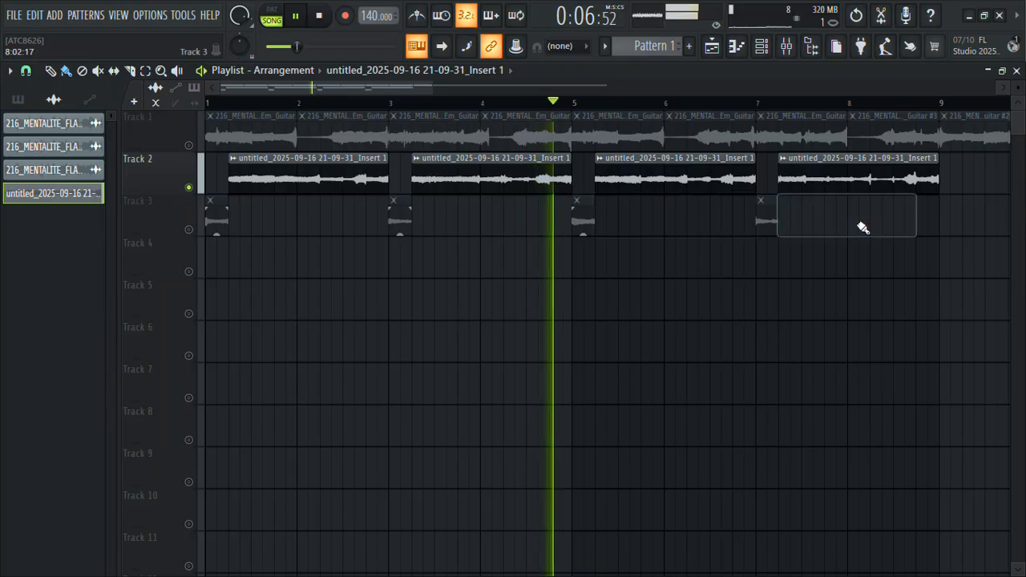
left_click_drag(857, 195, 198, 250)
key("shift+Up")
Play the combined Track 2 melody from the start and check the rendered clip's audio settings
key("space")
key("space")
double_click(313, 169)
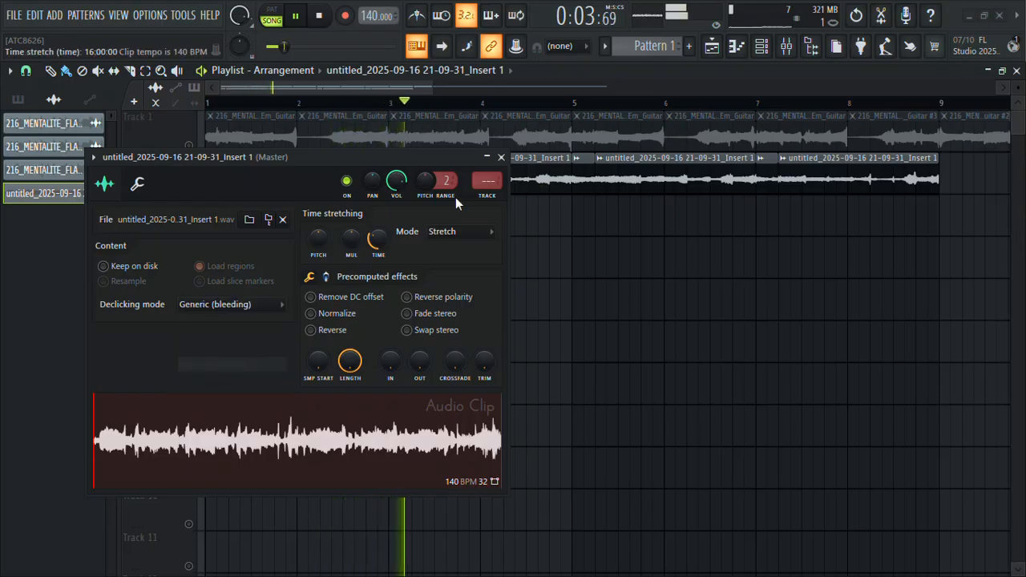
left_click(502, 157)
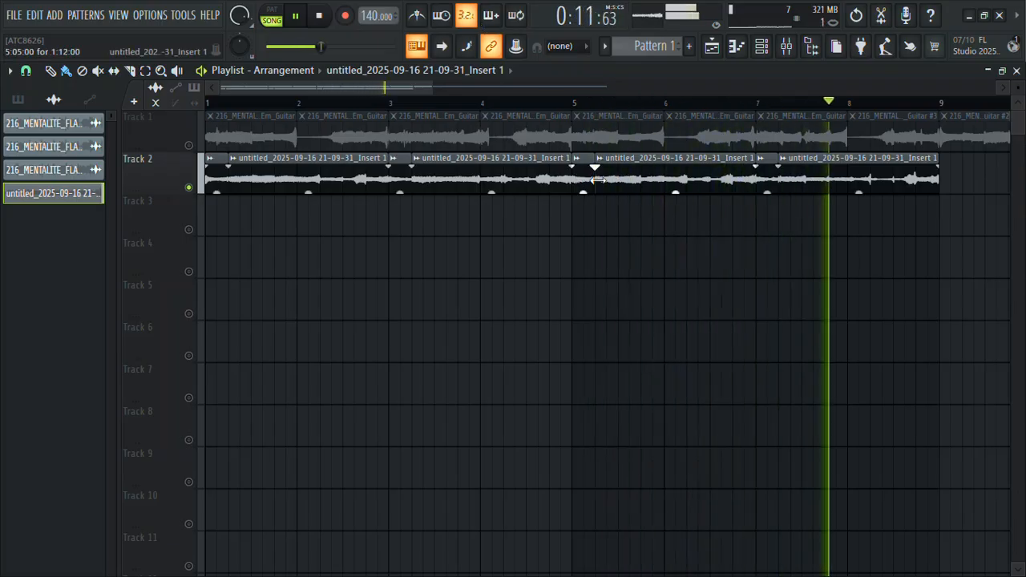
Restart playback, move Track 2's first one-beat slice down to Track 3, and solo Track 3
key("space")
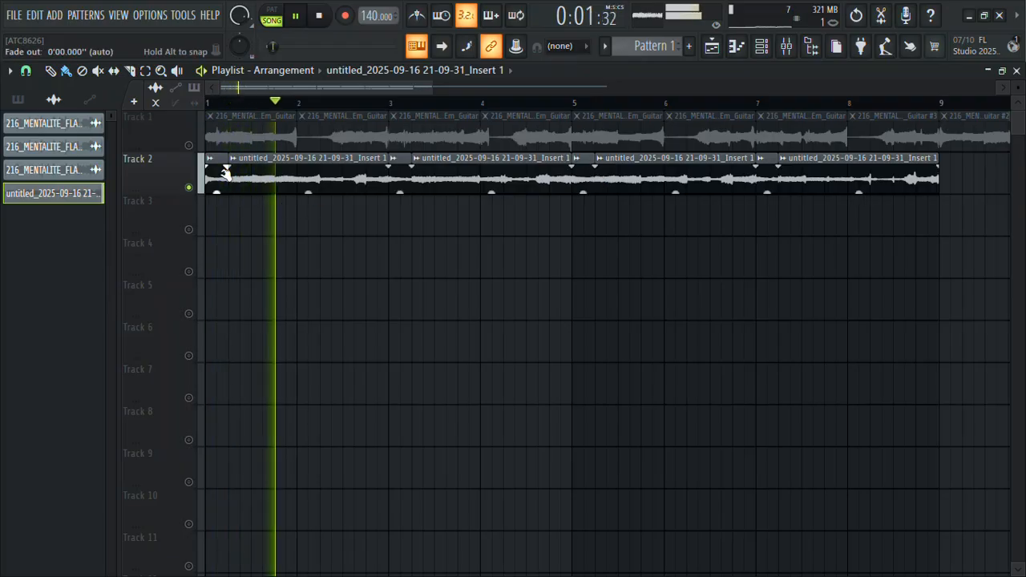
left_click_drag(217, 178, 218, 264)
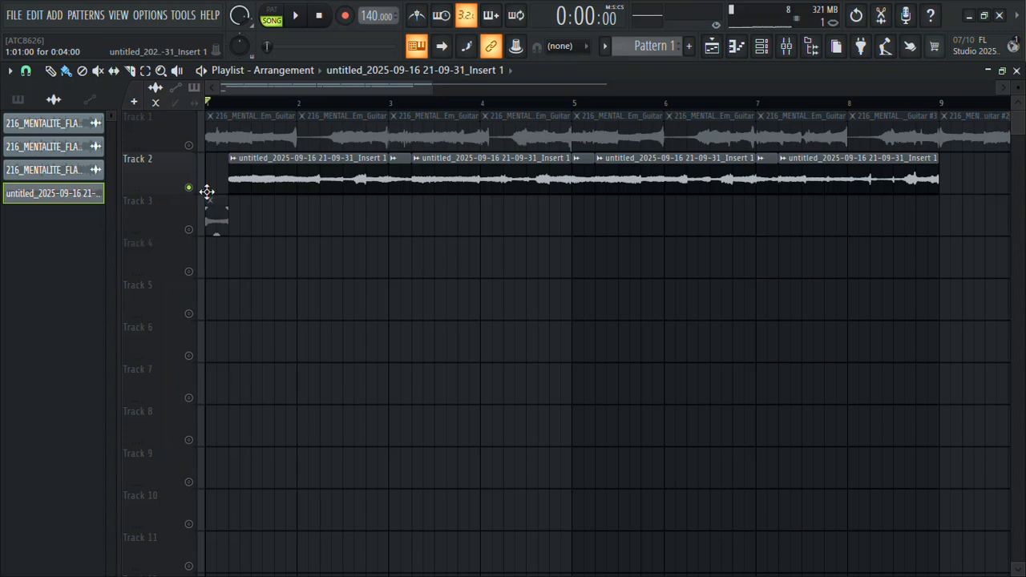
right_click(190, 230)
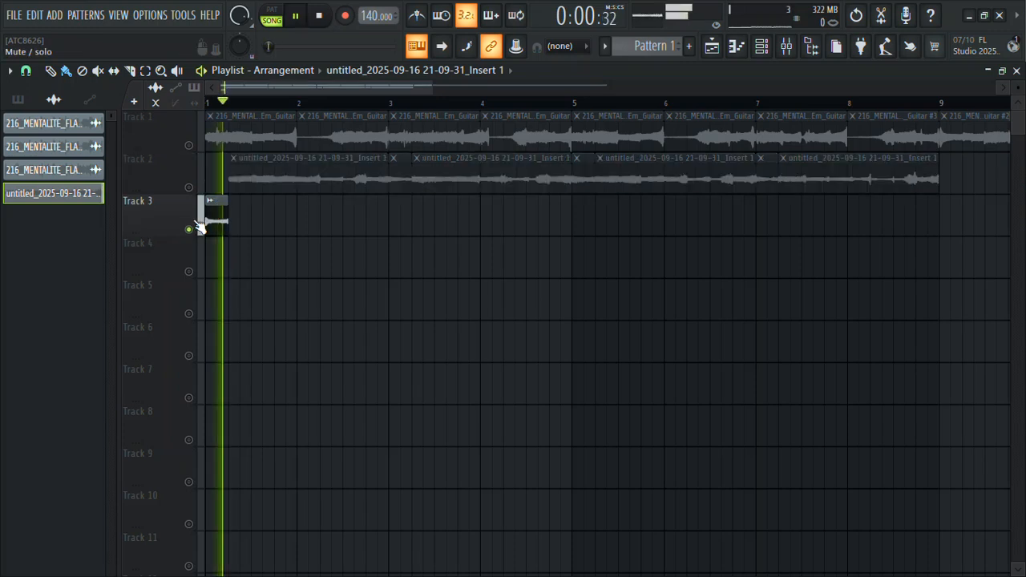
Extend Track 3's slice to four bars, ending at bar 5, and place a copy of it from bar 5 to bar 9
left_click_drag(225, 199, 915, 224)
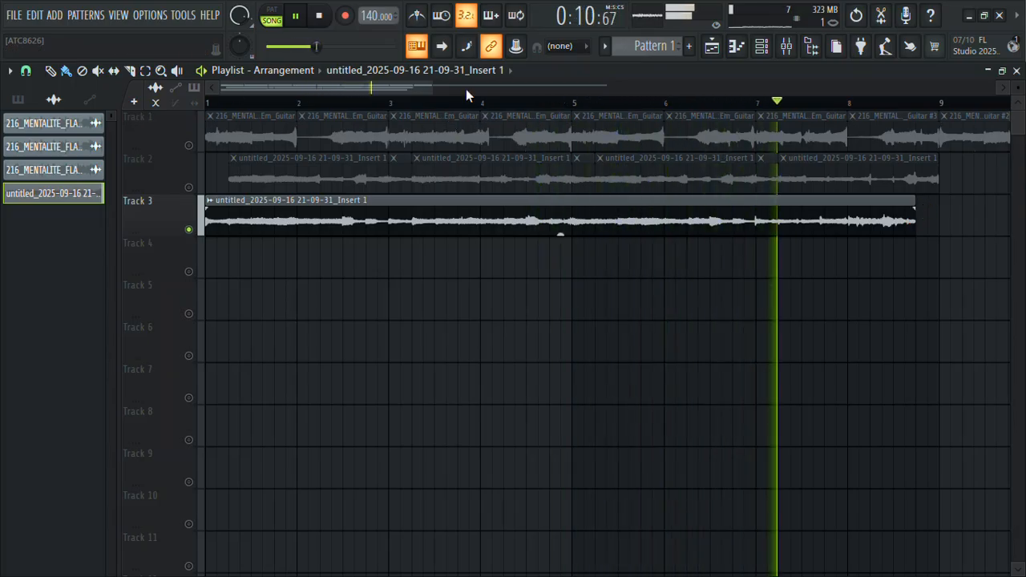
left_click_drag(430, 89, 471, 93)
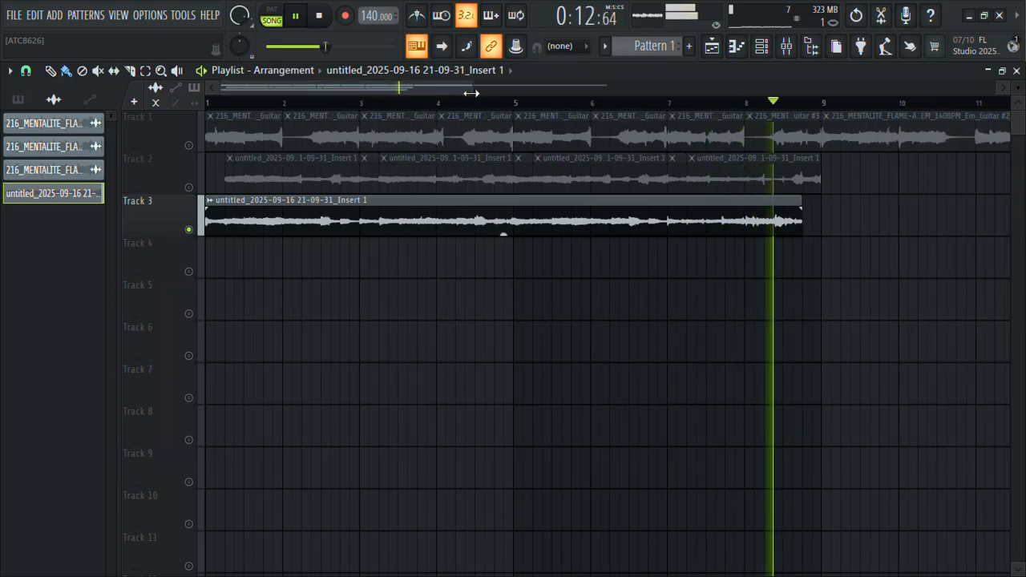
left_click_drag(799, 203, 514, 193)
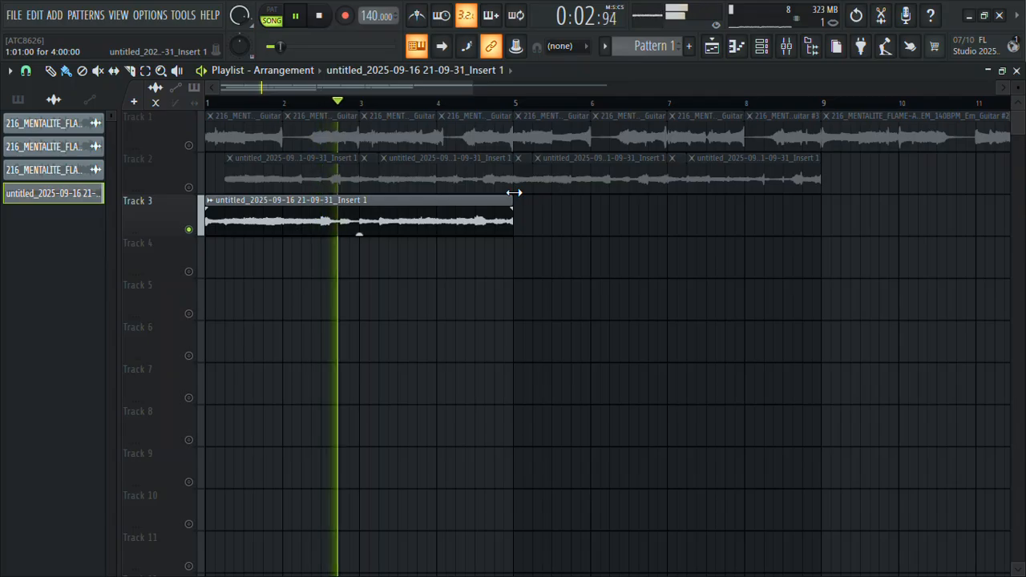
left_click_drag(388, 200, 679, 232)
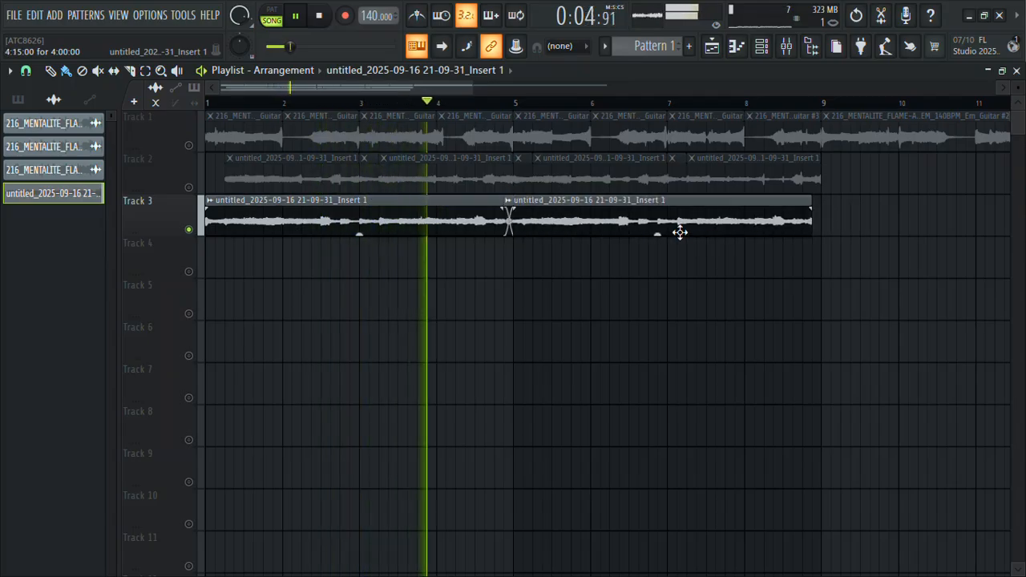
Set the rendered audio clip's declicking mode to Generic (bleeding) in its channel settings
double_click(635, 220)
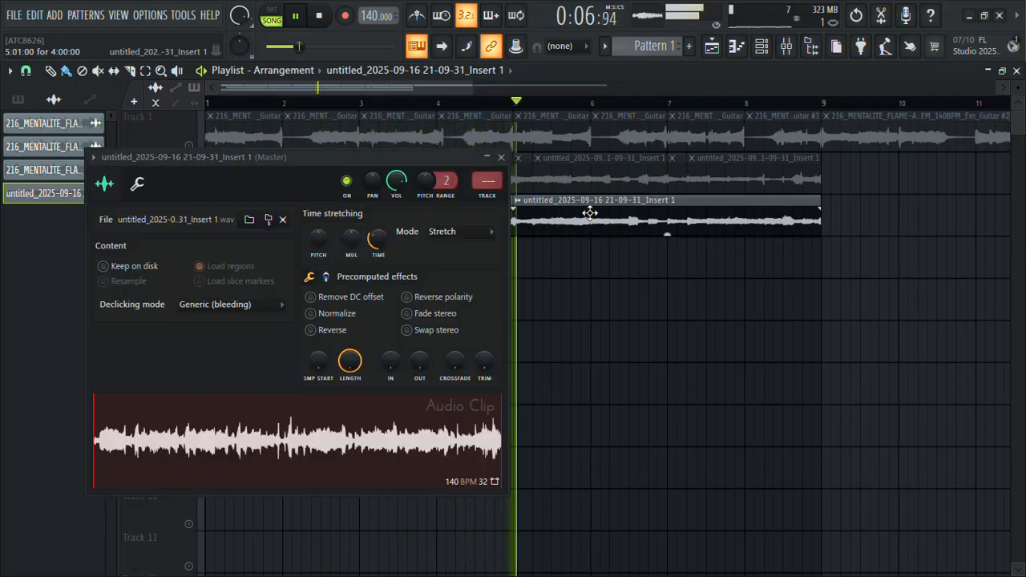
left_click(209, 306)
left_click(211, 367)
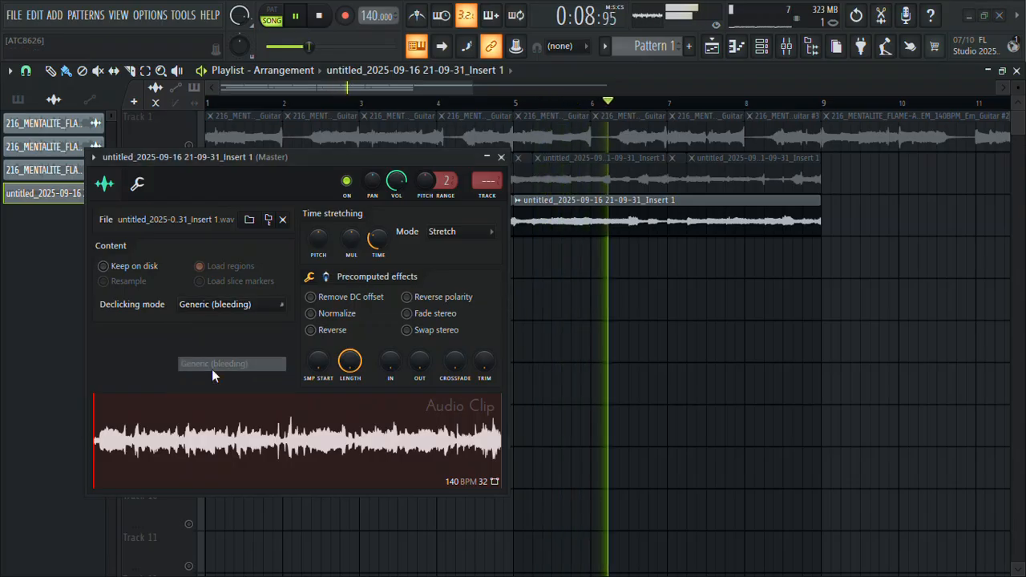
left_click(501, 156)
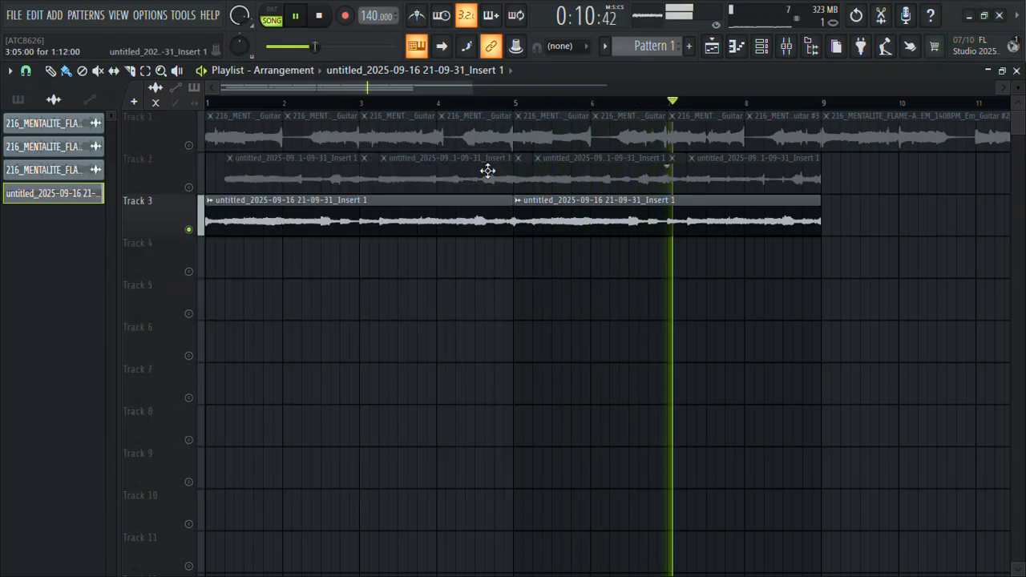
Solo Track 2, move its first long clip to the start of bar 1, and delete all the other clips on that track
right_click(190, 187)
key("space")
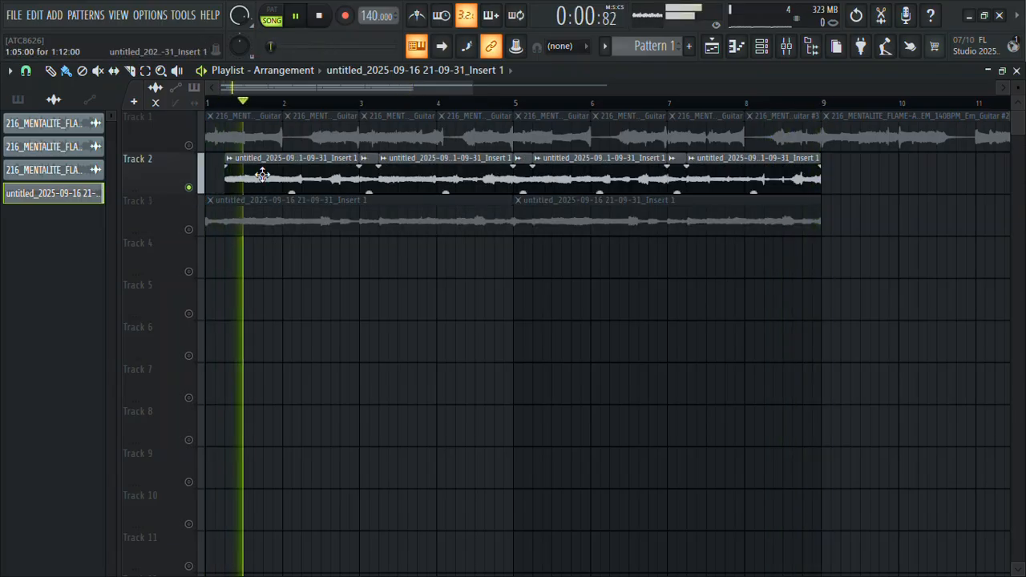
left_click_drag(259, 171, 214, 171)
right_click(368, 179)
right_click(423, 177)
right_click(522, 175)
right_click(561, 175)
right_click(676, 175)
right_click(709, 175)
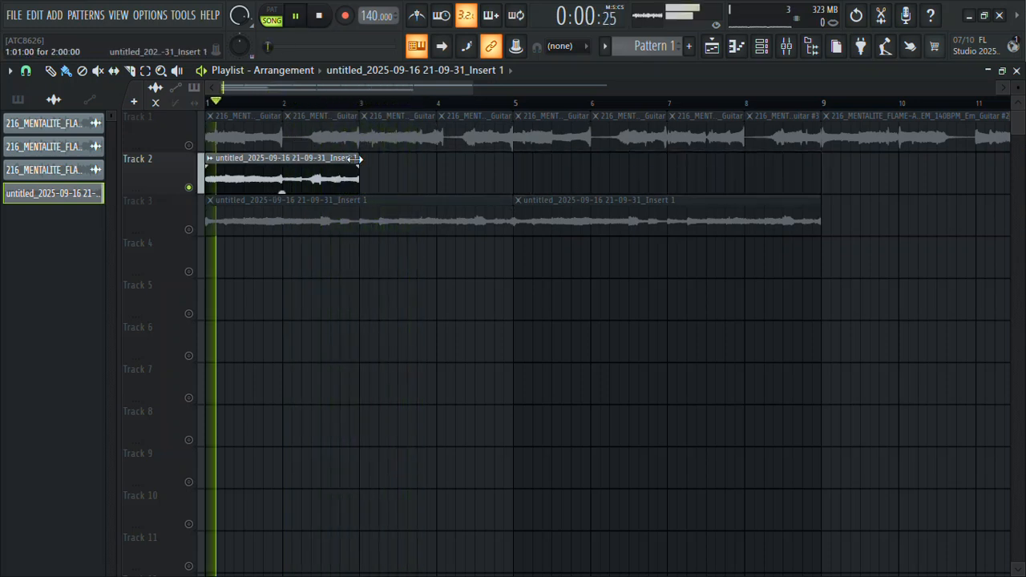
Extend Track 2's clip to the start of bar 7 and add a two-bar copy of it filling bars 7 and 8
left_click_drag(358, 159, 579, 150)
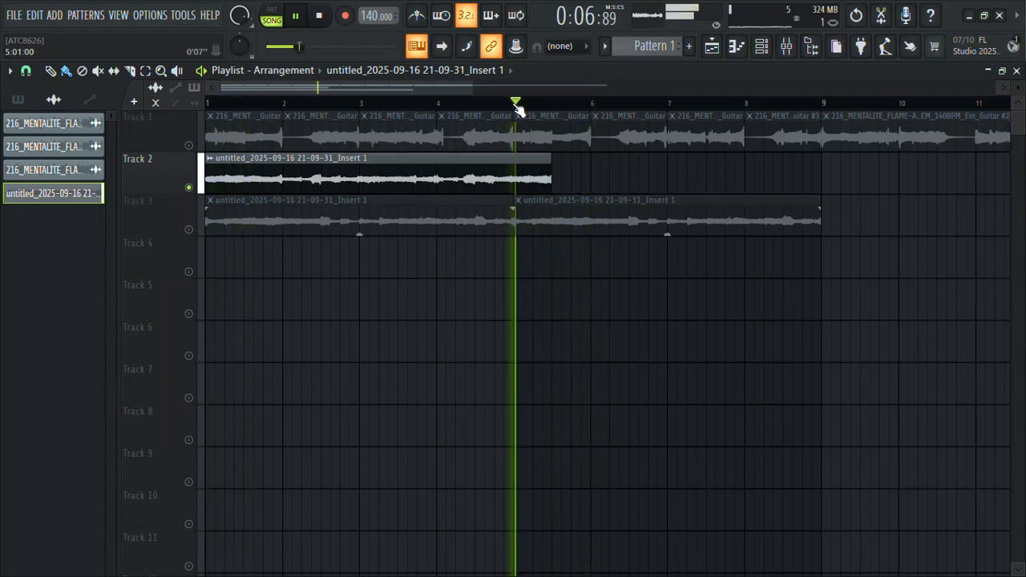
key("space")
left_click_drag(550, 159, 669, 164)
key("space")
left_click_drag(565, 160, 554, 278)
left_click_drag(205, 243, 703, 160)
left_click_drag(974, 158, 823, 161)
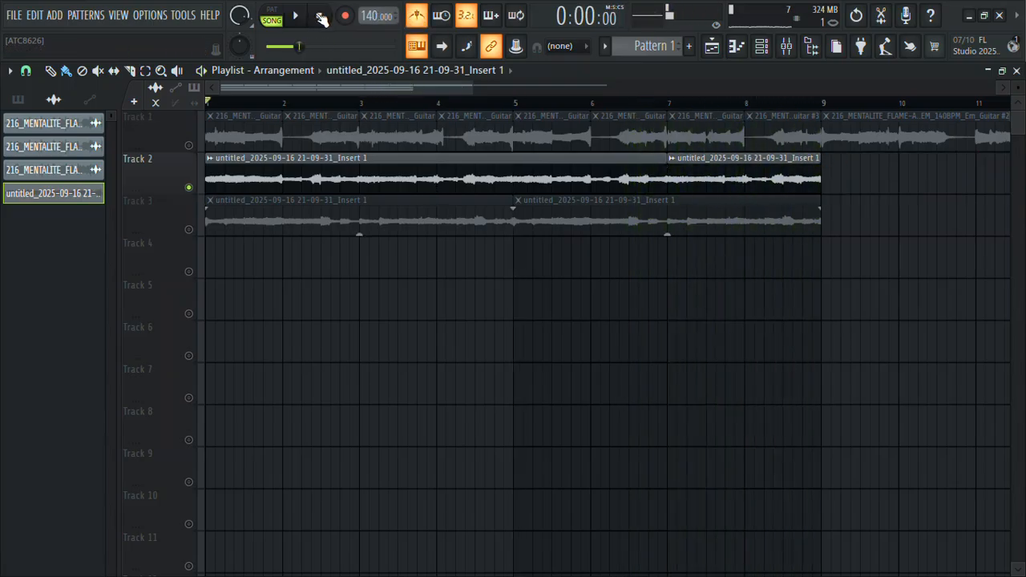
Play Tracks 2 and 3 together, then listen to each of them on its own, finishing with Track 3
left_click(190, 230)
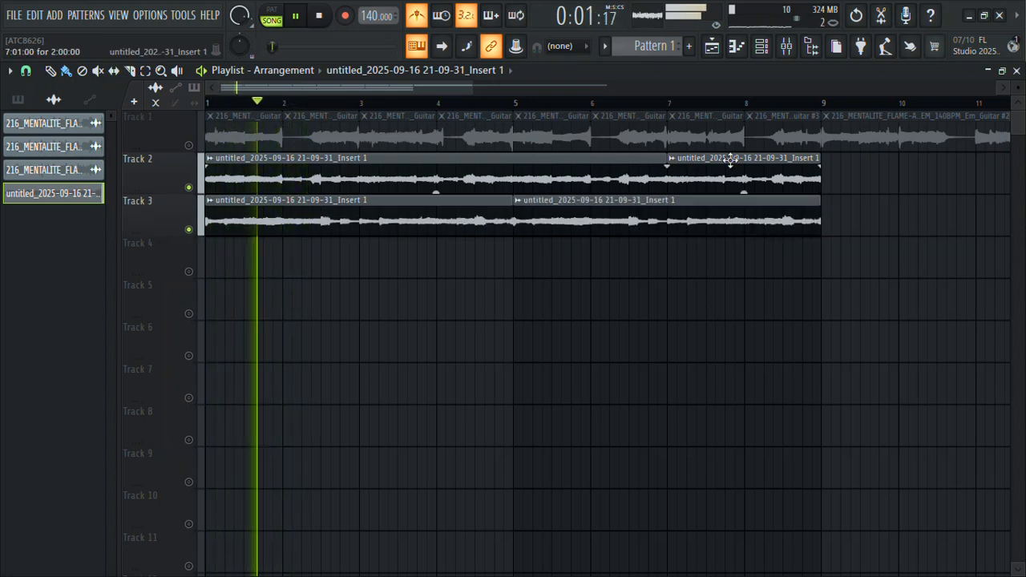
left_click_drag(845, 159, 518, 176)
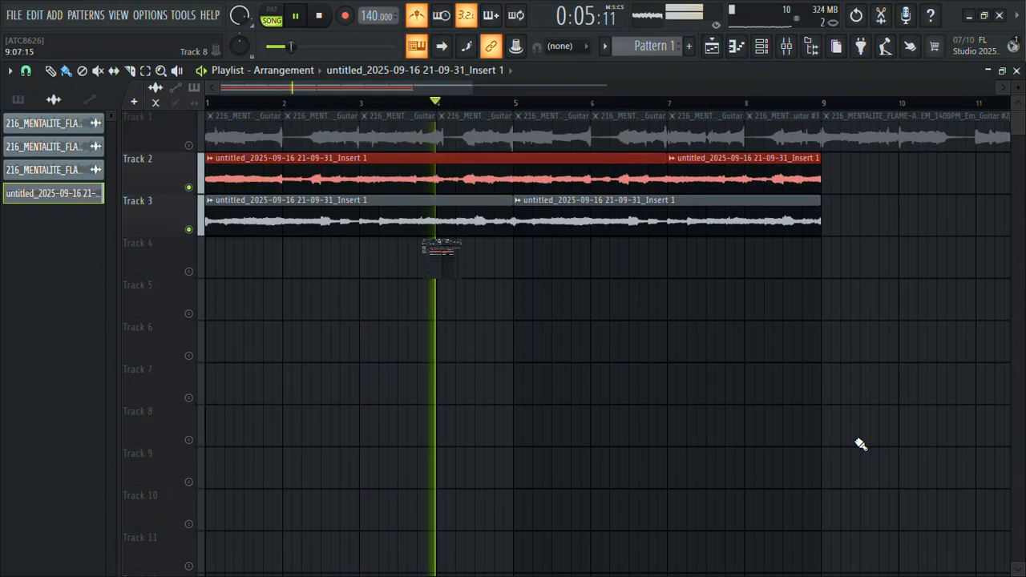
left_click(833, 302)
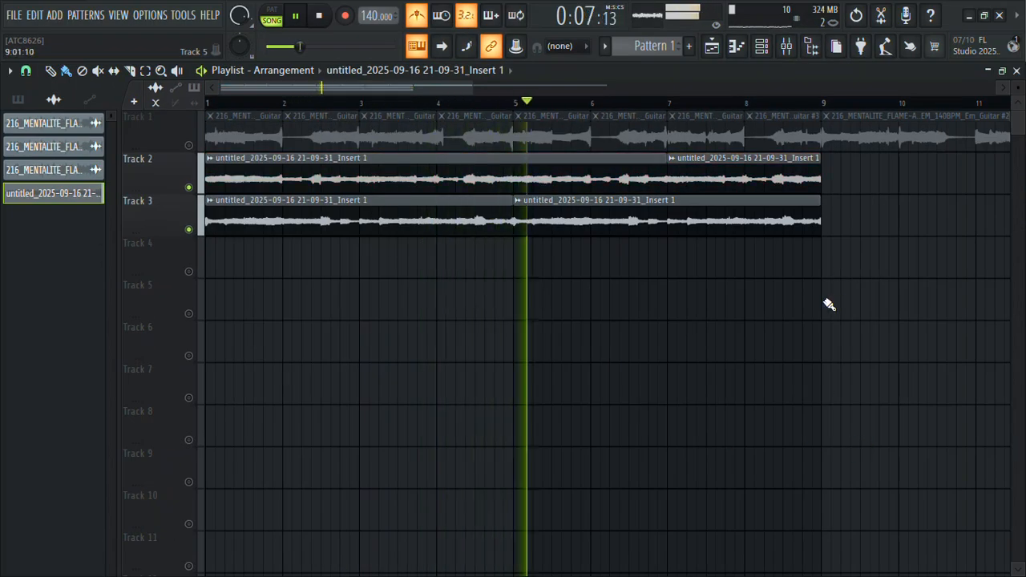
left_click(189, 229)
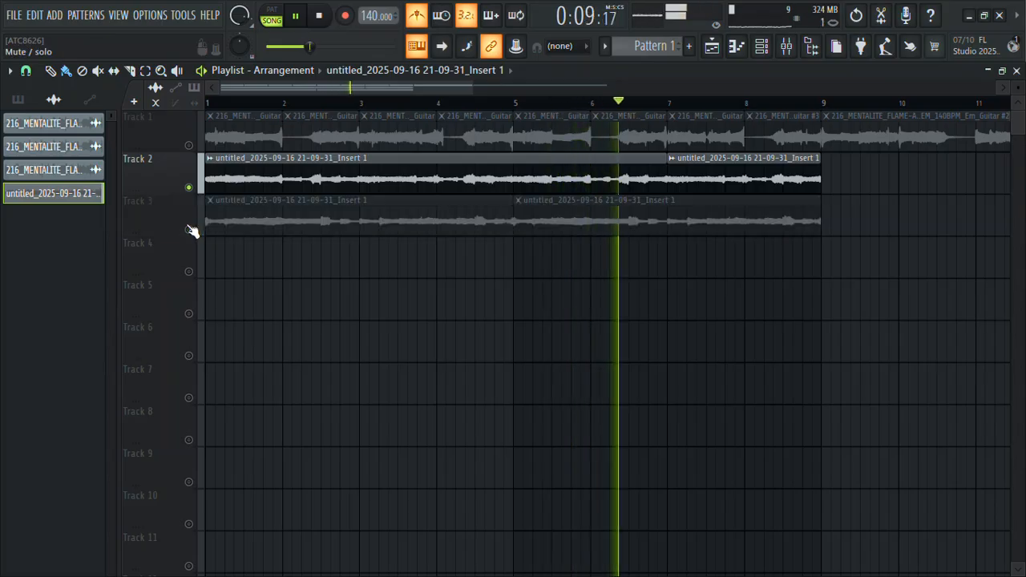
left_click(189, 188)
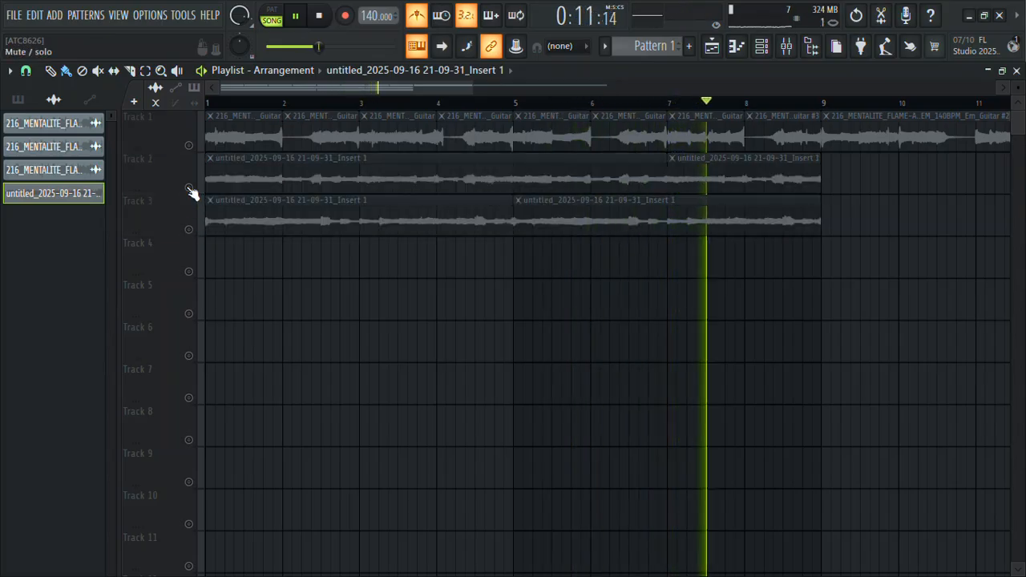
left_click(189, 229)
Mute the two Track 2 clips and delete the one-bar guitar clips from bars 1 to 8 of Track 1
left_click(98, 71)
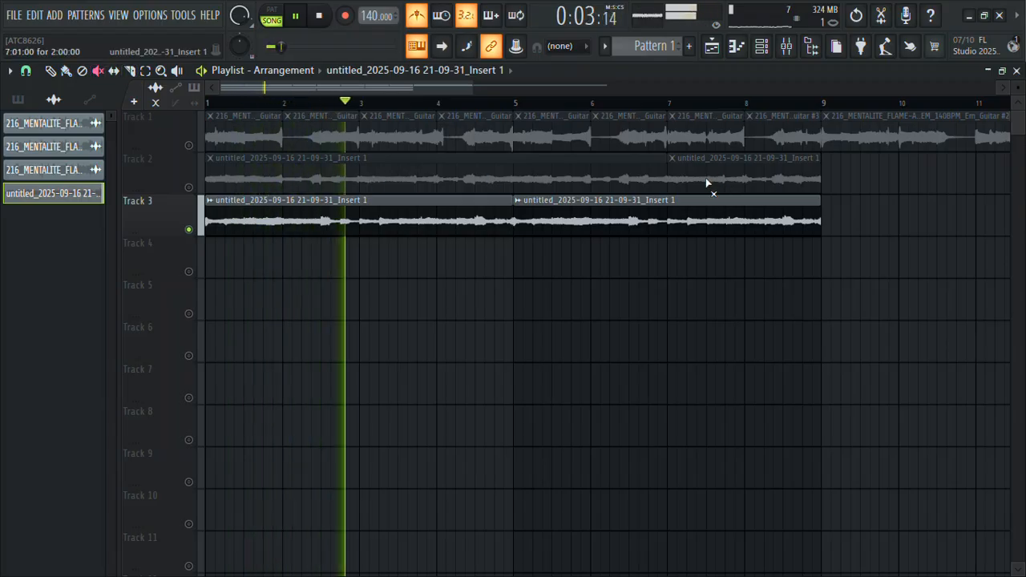
left_click(66, 71)
left_click_drag(772, 132, 192, 131)
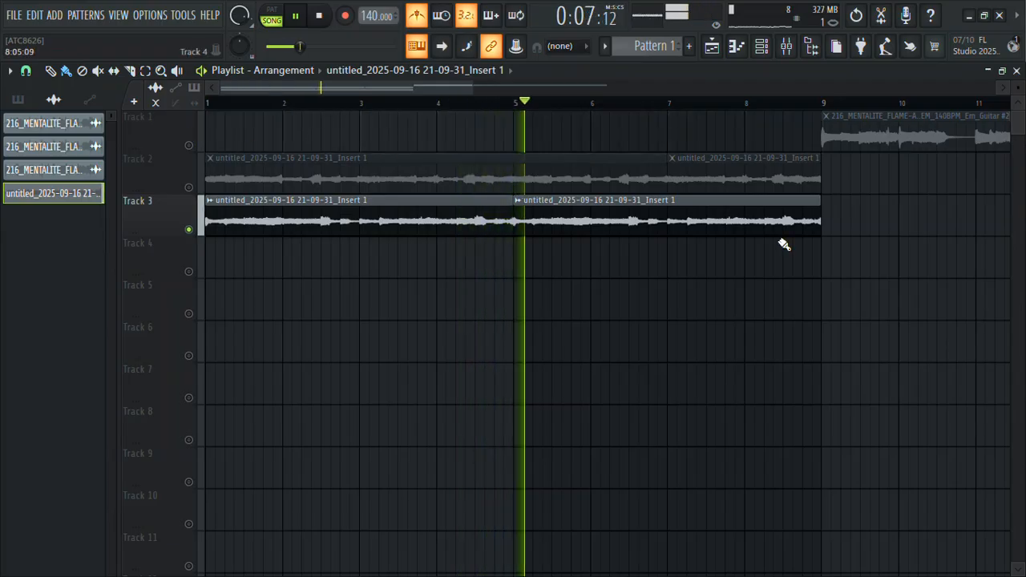
Move both rendered clips from Track 3 up to the empty start of Track 1
left_click_drag(757, 227, 402, 215)
key("shift+Up")
key("shift+Up")
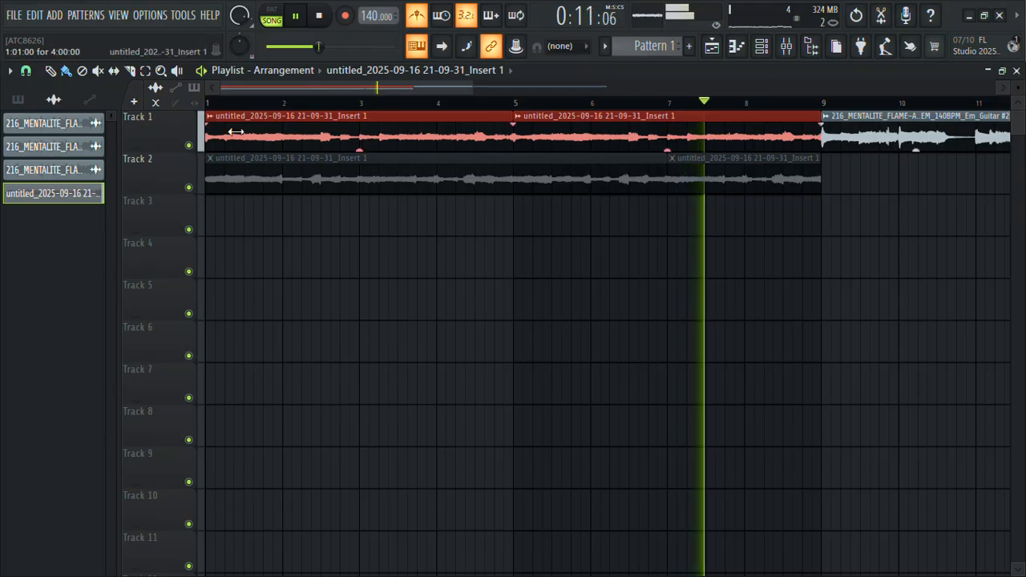
Check Insert 1 in the mixer and return to the playlist
left_click(761, 45)
left_click(786, 47)
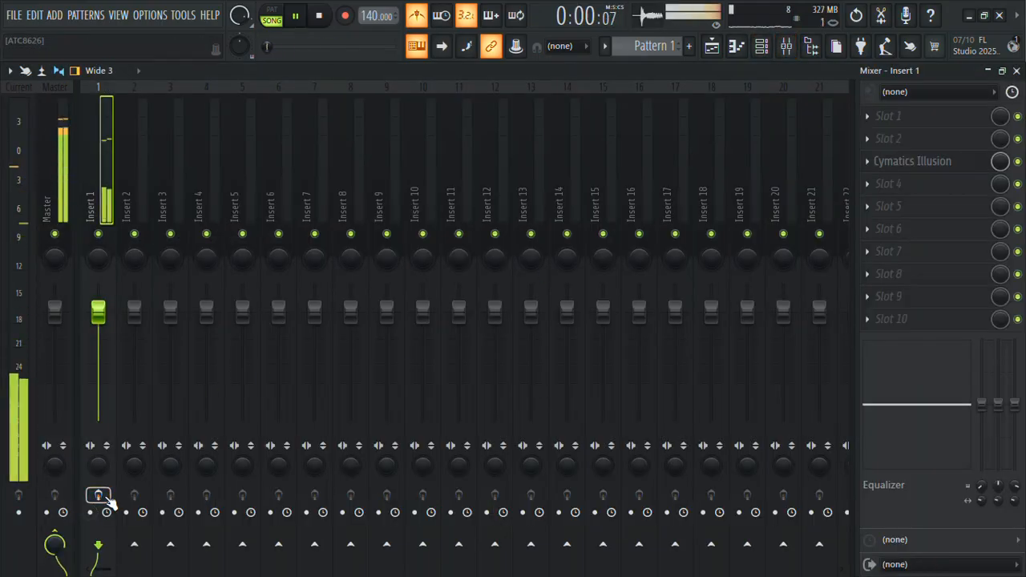
left_click(712, 45)
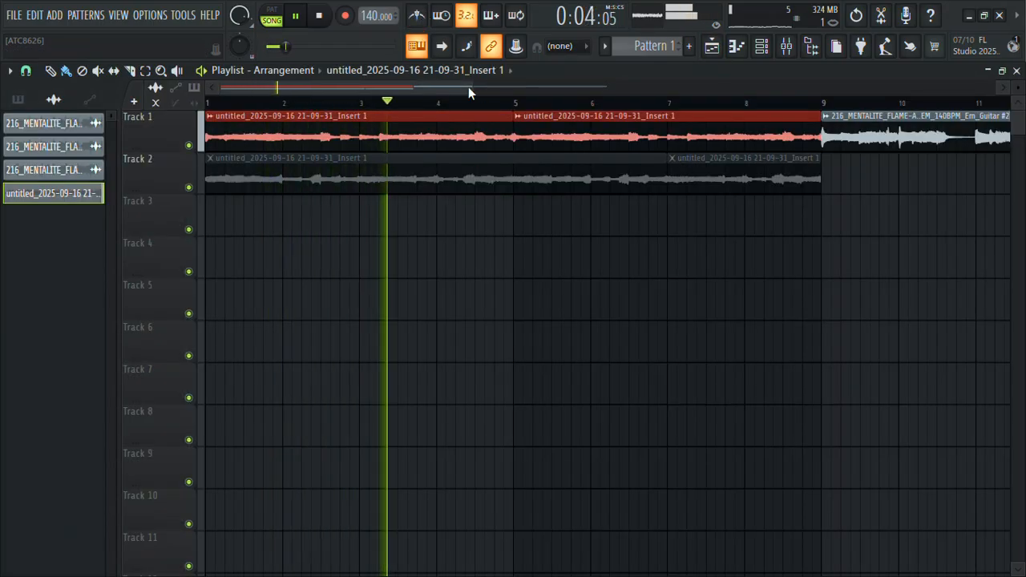
List the patterns in the picker, search the browser for "tshepe", and open the tshepe essentials drumkit's hi hat folder
left_click_drag(474, 86, 759, 138)
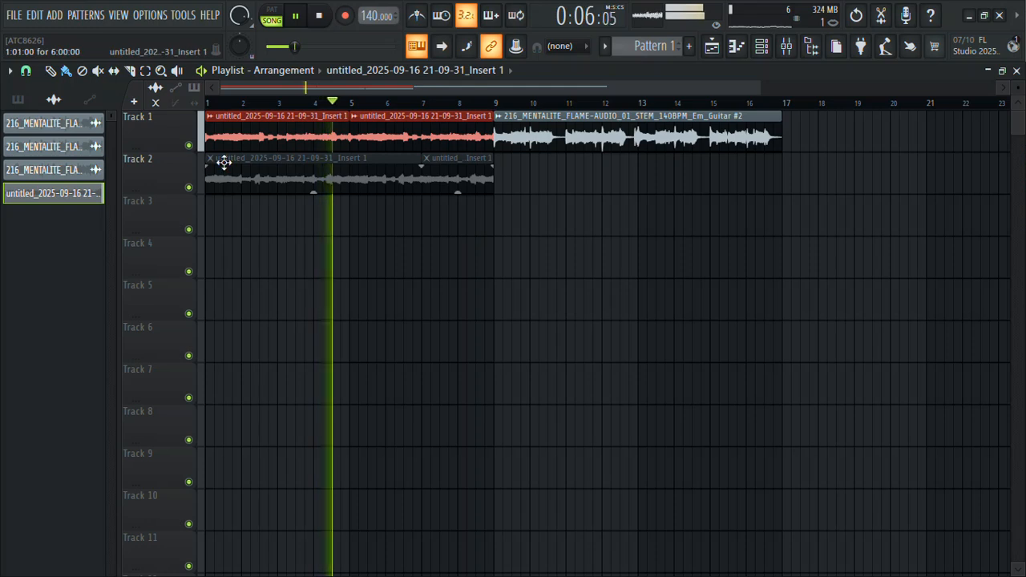
left_click(18, 99)
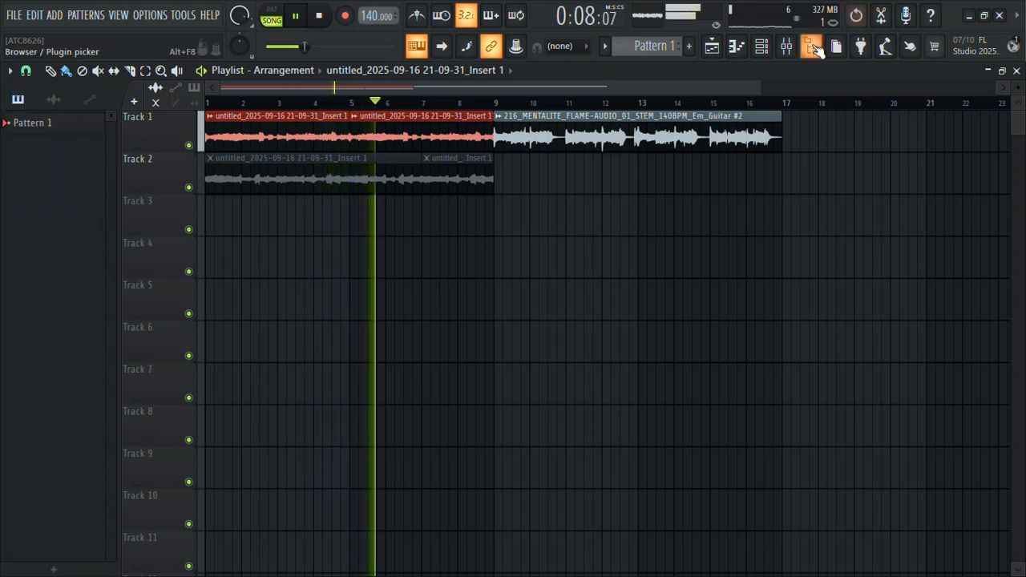
key("alt+F8")
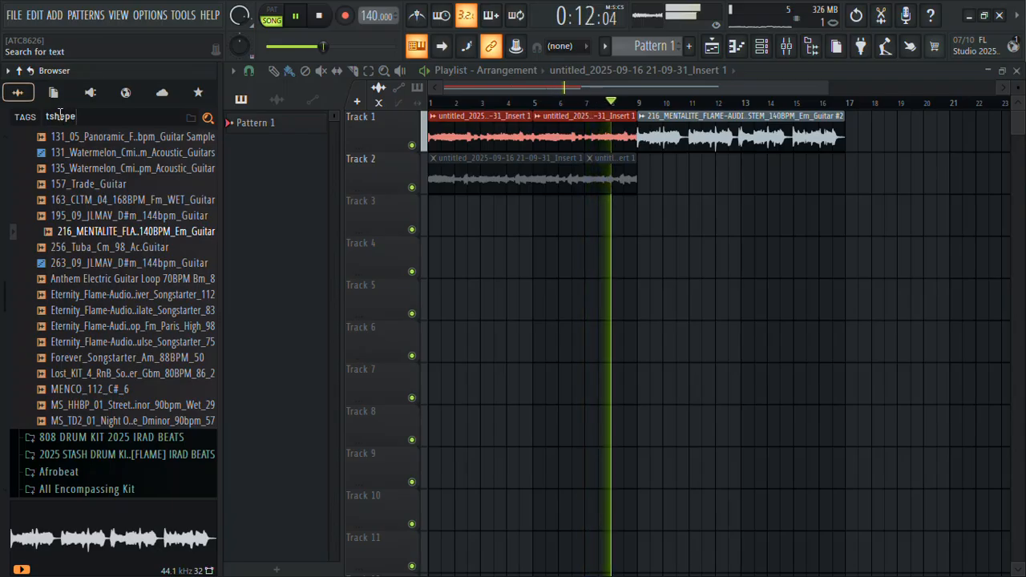
left_click(118, 170)
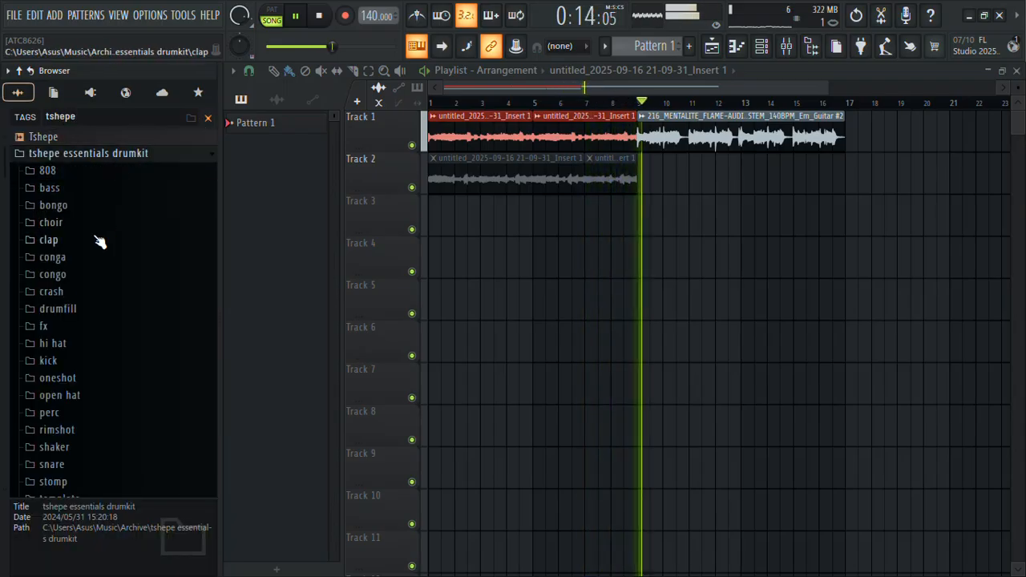
left_click(57, 348)
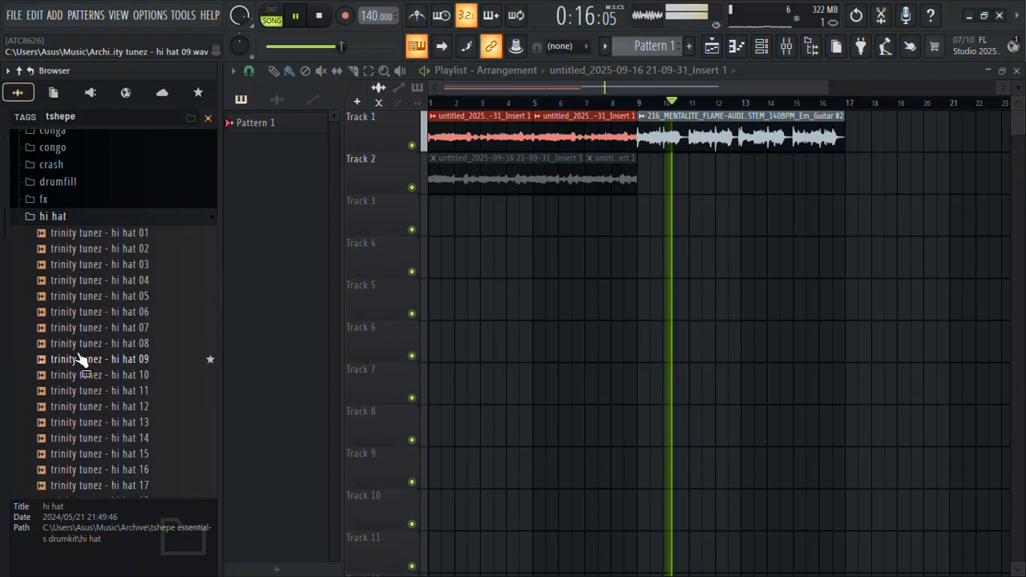
Audition several hi-hat samples and load "trinity tunez - hi hat 08" into a new sampler channel
left_click(125, 346)
left_click(130, 372)
left_click(118, 347)
left_click(115, 360)
left_click(114, 329)
left_click(114, 345)
right_click(98, 345)
left_click(165, 261)
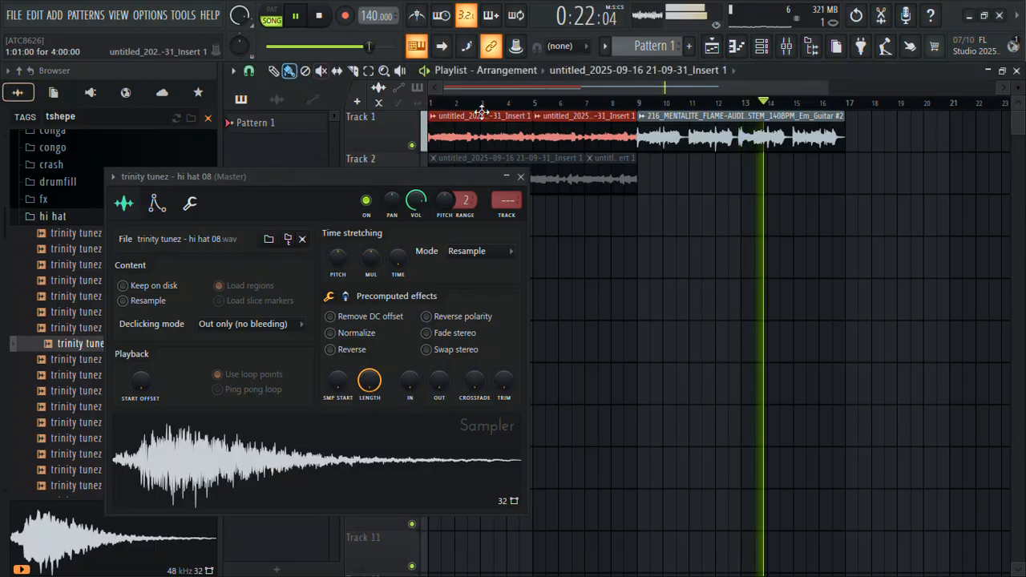
Place a Pattern 1 clip at bar 9 on Track 3 and close the hi-hat's sampler settings
left_click(652, 223)
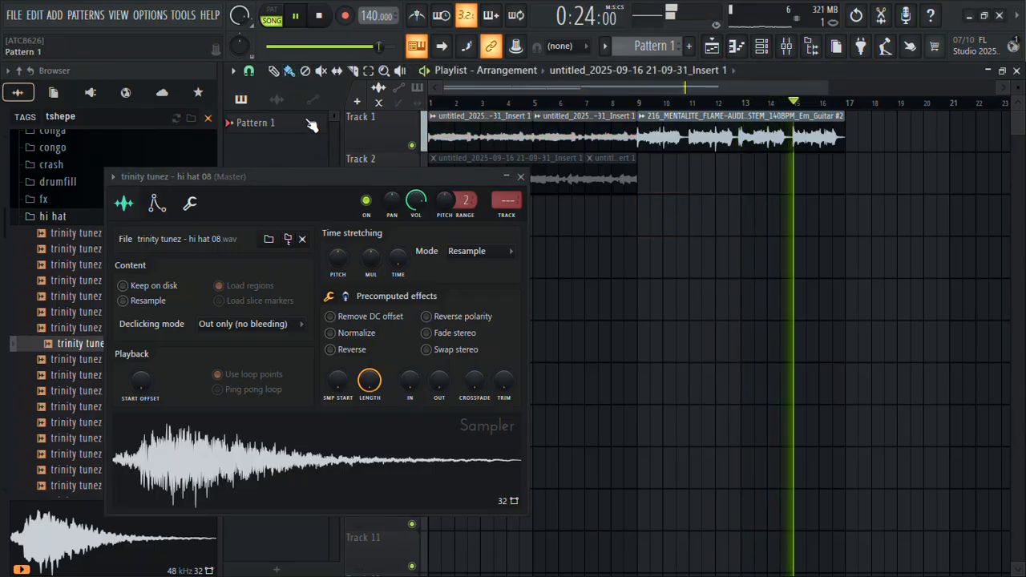
left_click(645, 230)
double_click(647, 226)
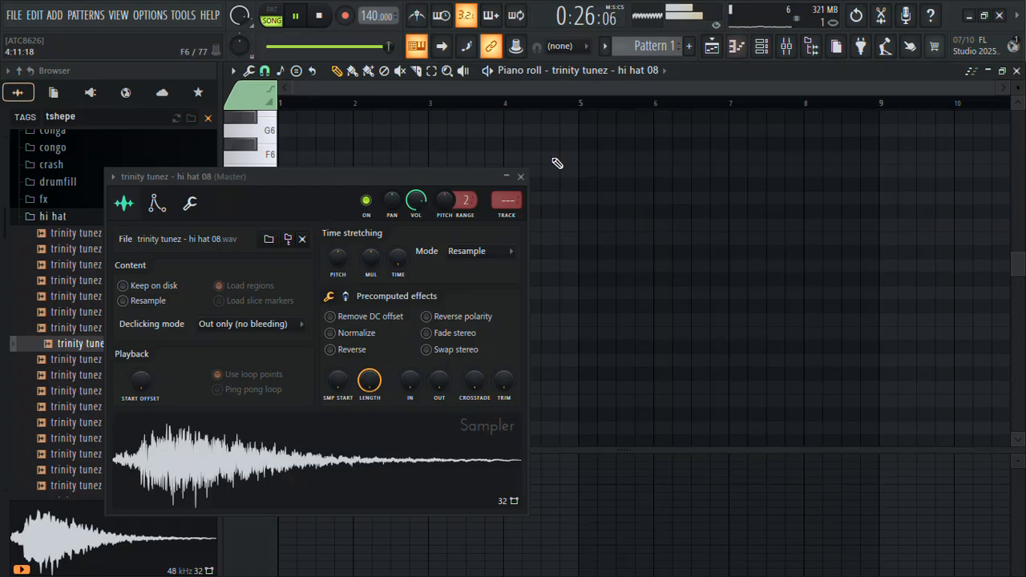
left_click(762, 48)
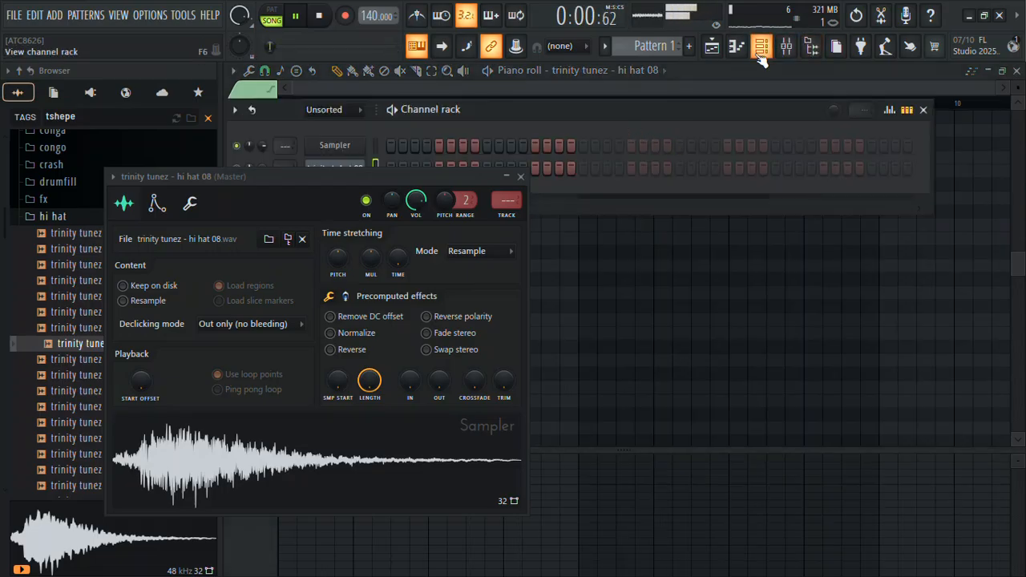
left_click(760, 49)
left_click(711, 46)
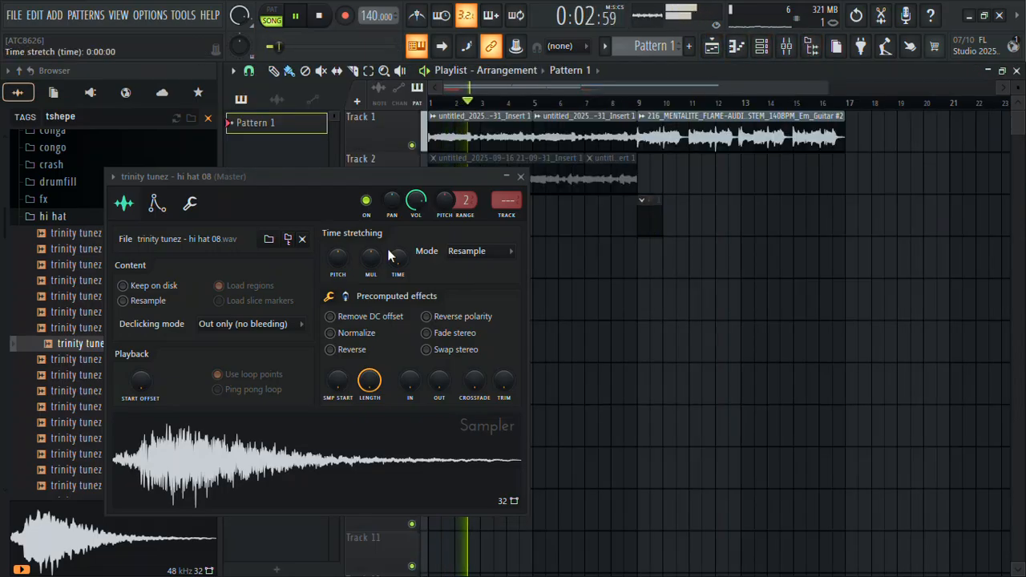
left_click(522, 177)
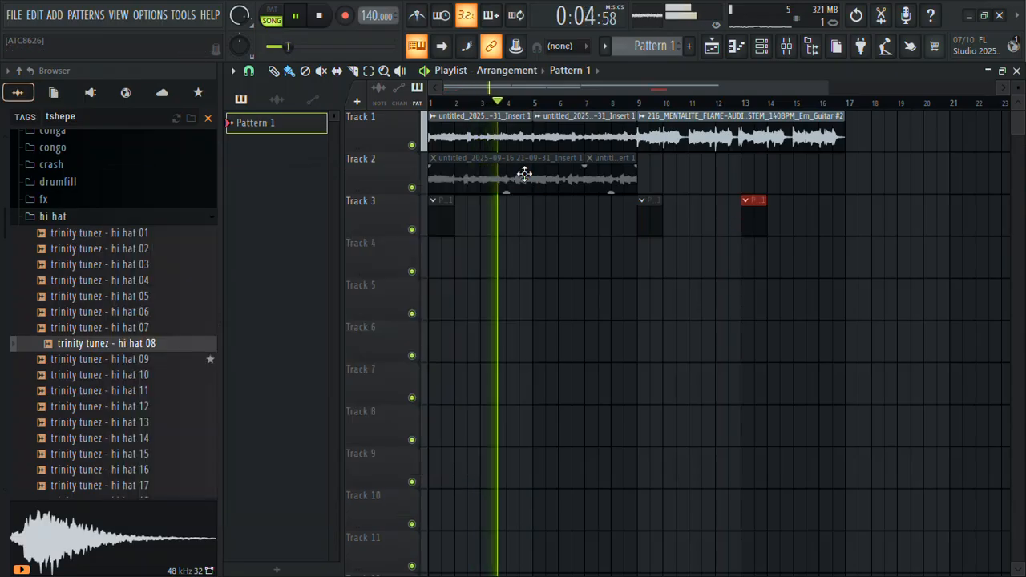
Open the hi hat 08 piano roll and enter three G5 notes evenly spaced across the first half of bar 1
double_click(538, 227)
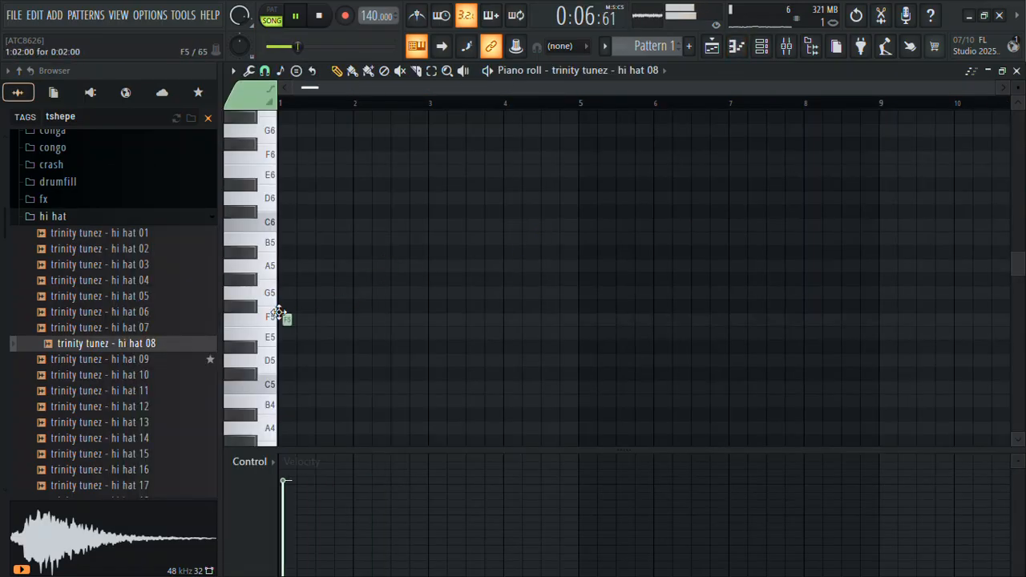
left_click(304, 292)
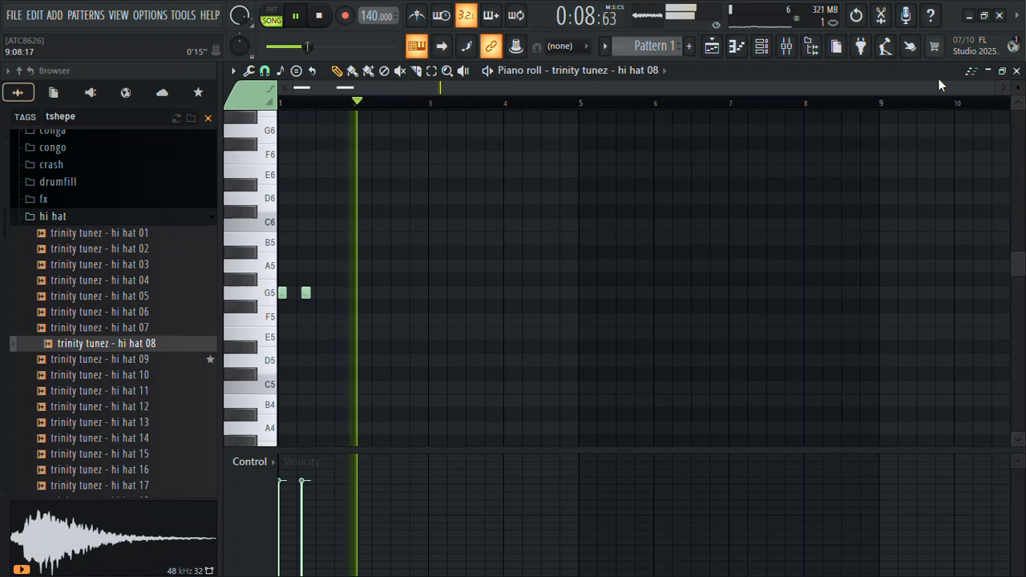
left_click_drag(994, 89, 710, 130)
key("space")
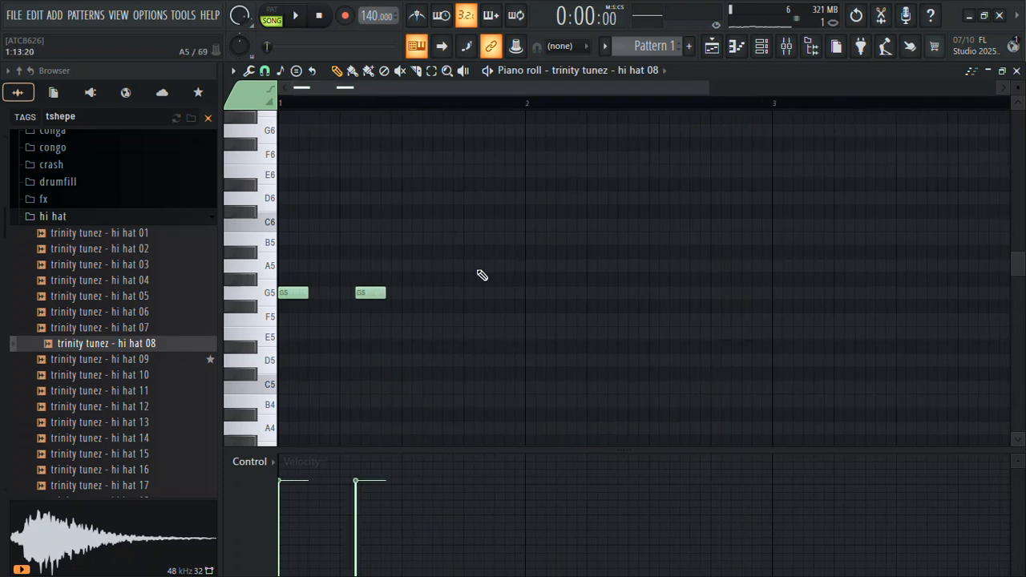
left_click_drag(342, 294, 322, 294)
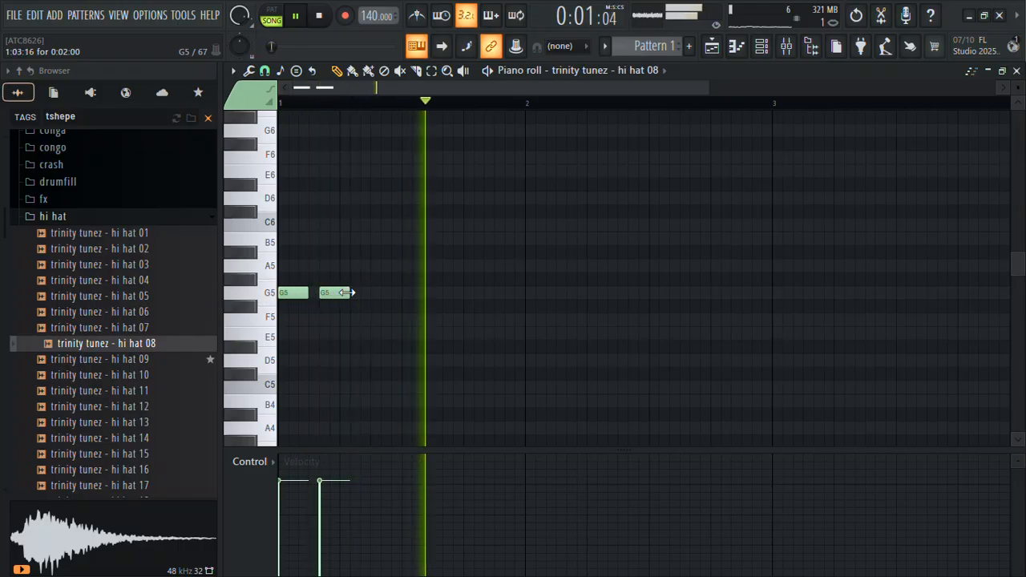
Transpose the three hi-hat notes up and down by semitones to compare pitches, settling on F#5
key("shift+Up")
key("shift+Up")
key("shift+Up")
key("shift+Up")
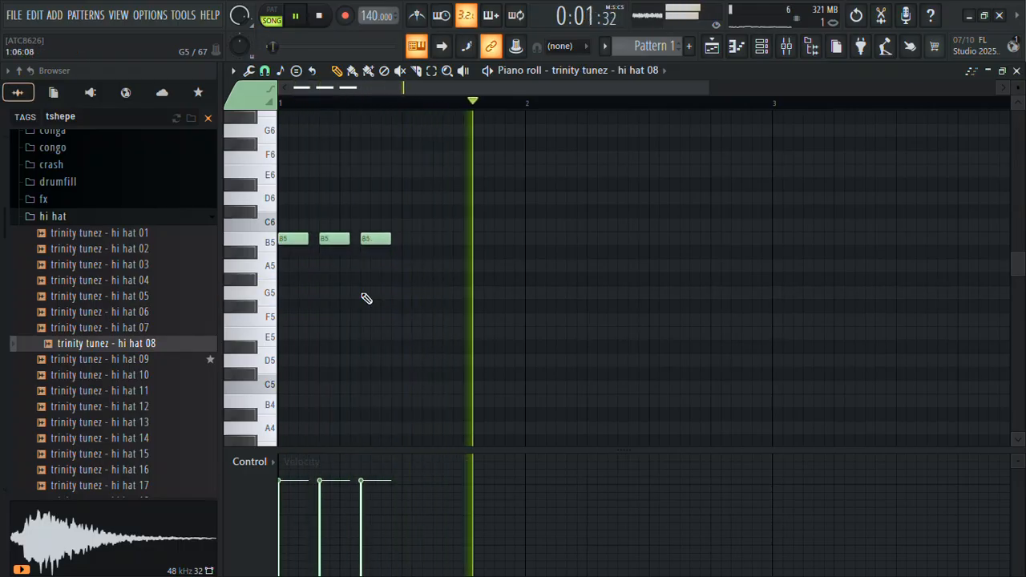
key("shift+Down")
key("shift+Down")
key("shift+Down")
key("shift+Down")
key("shift+Down")
key("shift+Down")
key("shift+Down")
key("shift+Down")
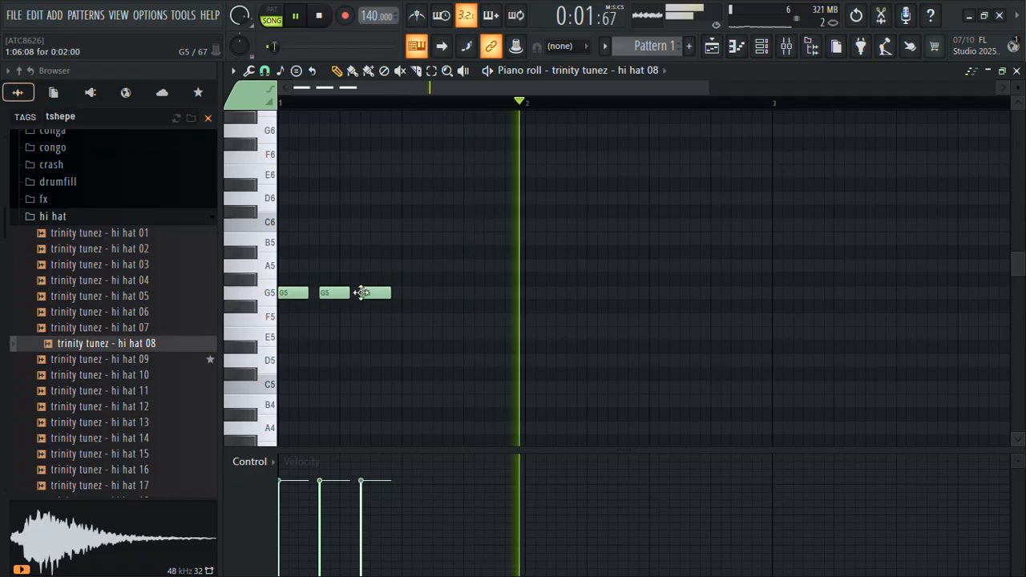
key("shift+Down")
key("shift+Down")
key("shift+Down")
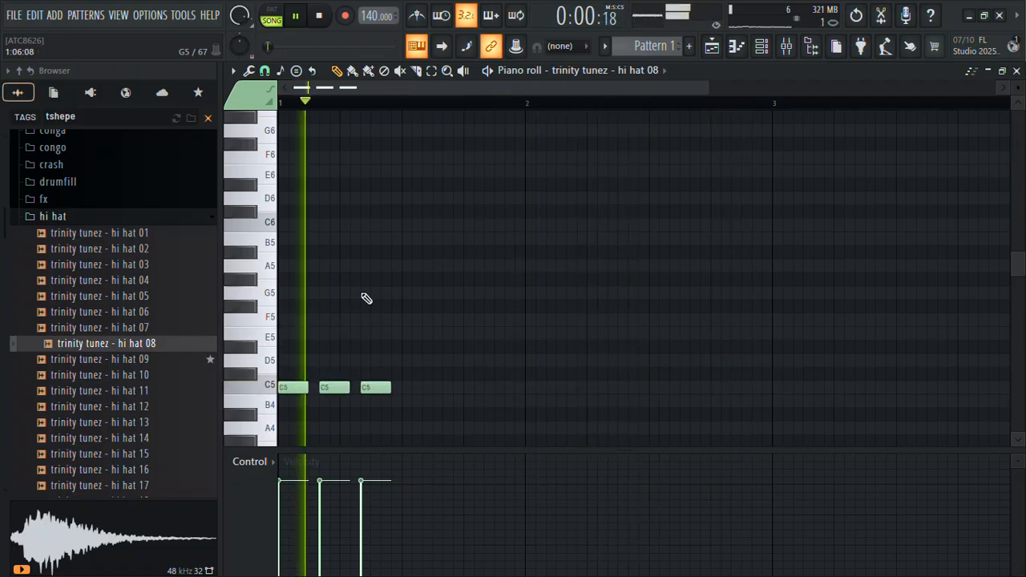
key("shift+Up")
key("shift+Up")
key("shift+Up")
key("shift+Up")
key("shift+Up")
key("shift+Up")
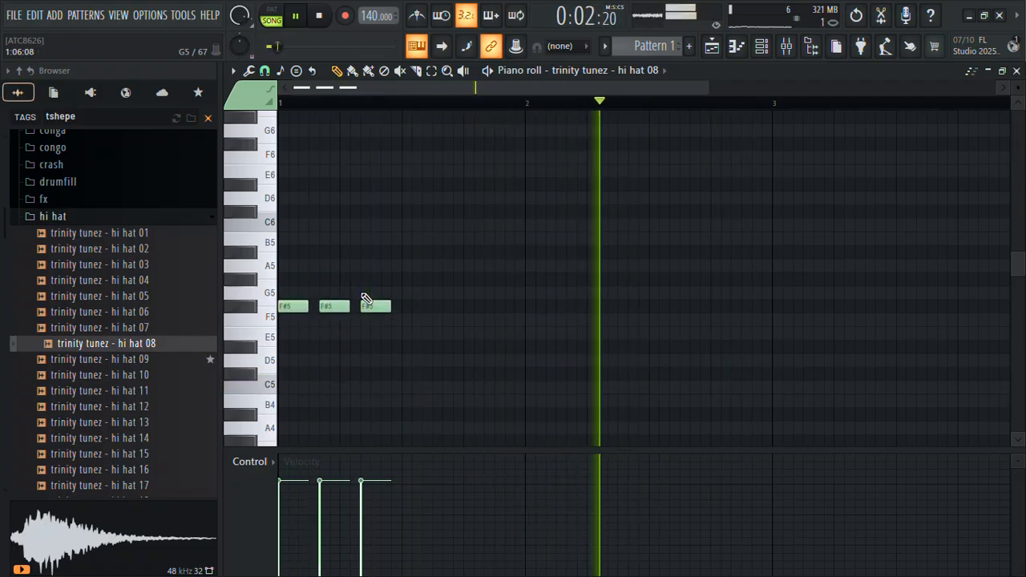
Make the second and third notes progressively softer in velocity and duplicate the three-note group to fill bar 1
left_click_drag(344, 479, 358, 541)
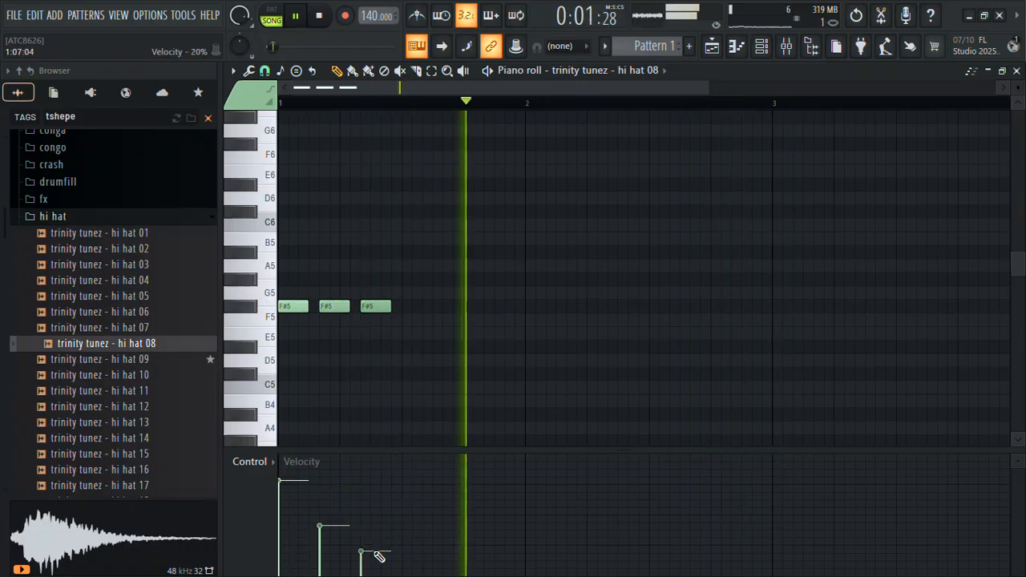
key("space")
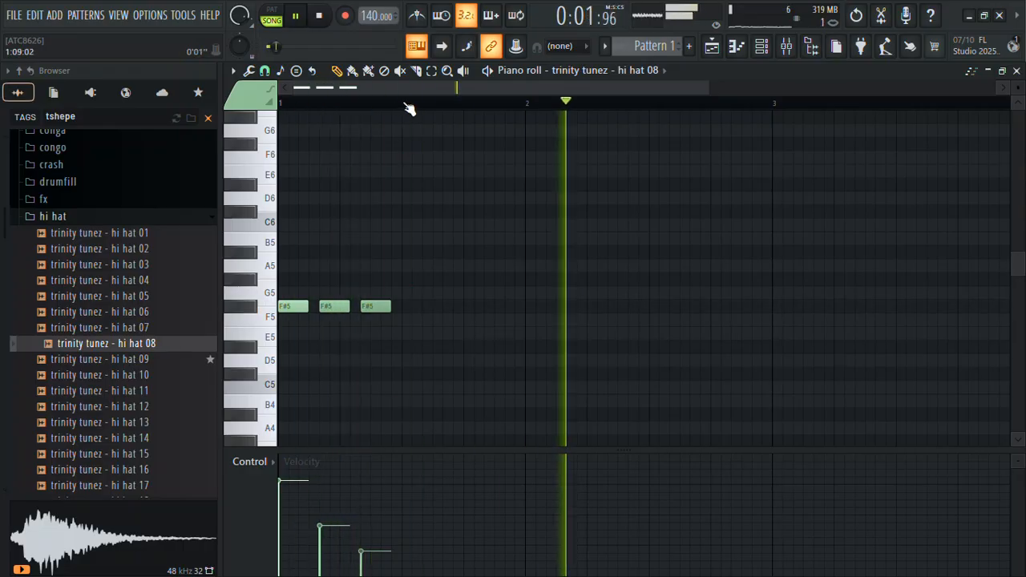
left_click_drag(403, 106, 1, 205)
key("ctrl+b")
key("ctrl+d")
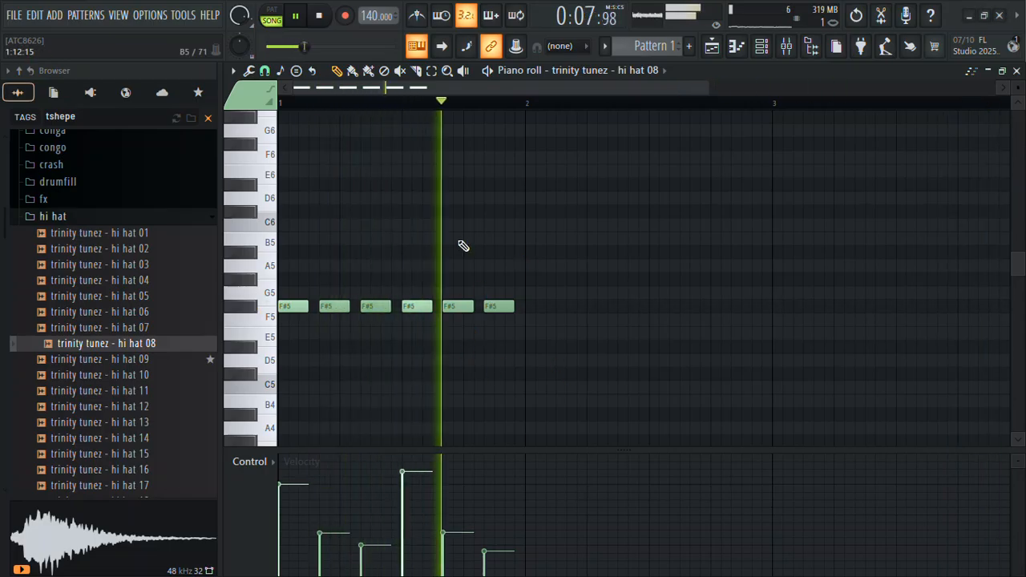
Duplicate the bar 1 hi-hat notes three times so the pattern fills four bars
left_click_drag(524, 104, 2, 118)
key("ctrl+b")
key("ctrl+b")
key("ctrl+b")
key("ctrl+d")
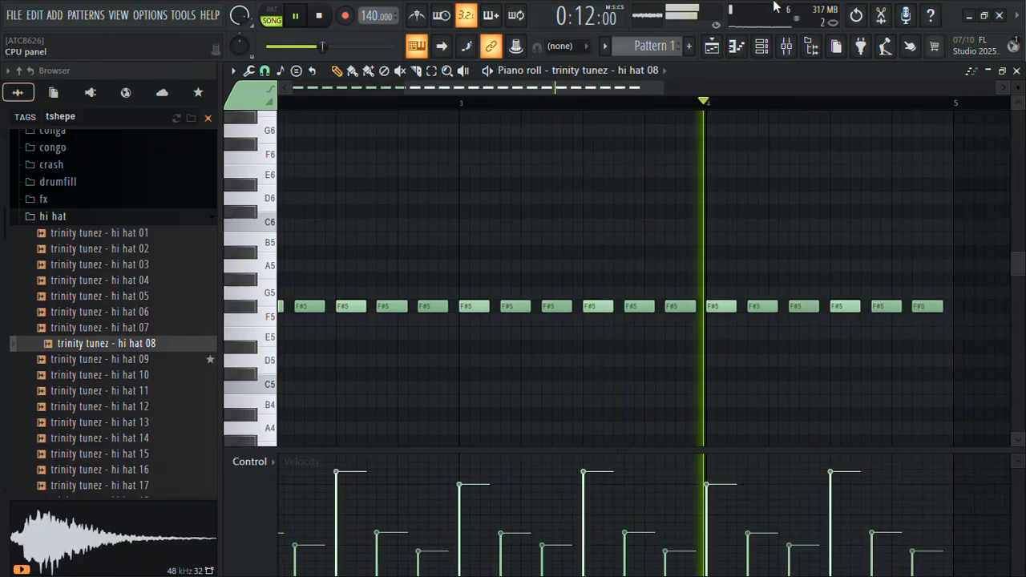
Audition hi hats 06 and 07, load "trinity tunez - hi hat 07" into a new channel, and close its settings and the piano roll
left_click(120, 312)
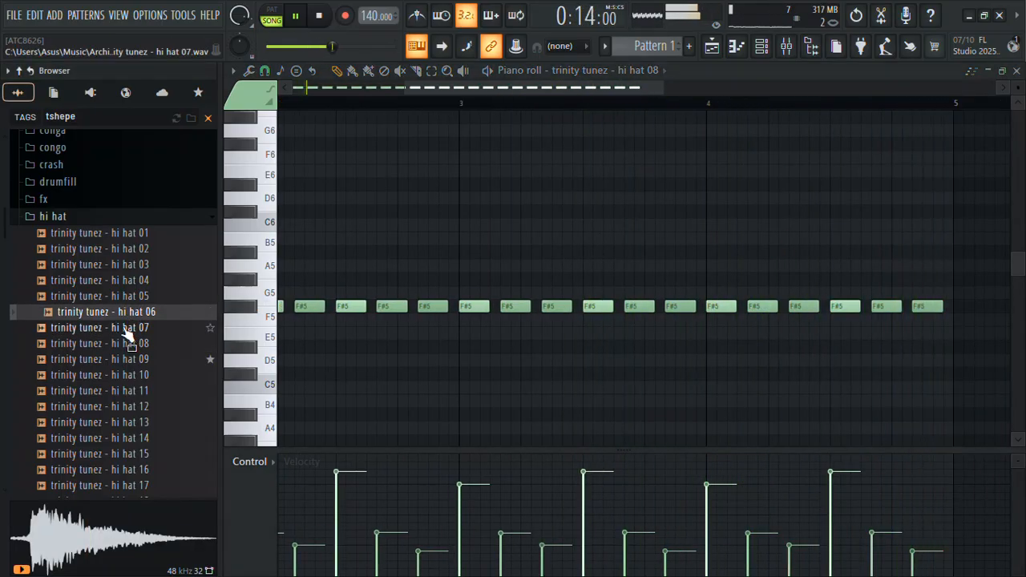
left_click(123, 327)
right_click(122, 328)
left_click(196, 259)
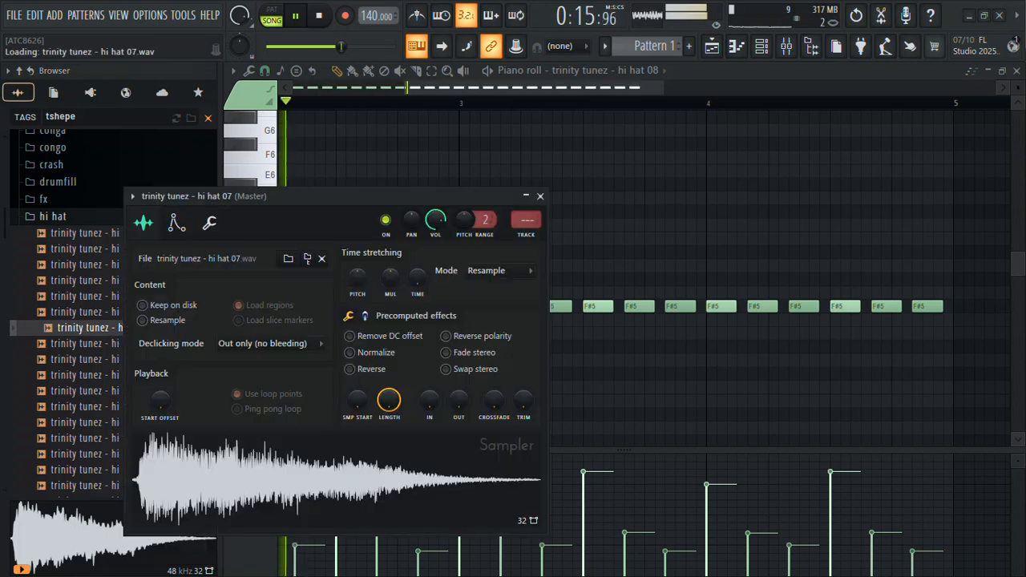
left_click(1017, 71)
left_click(541, 197)
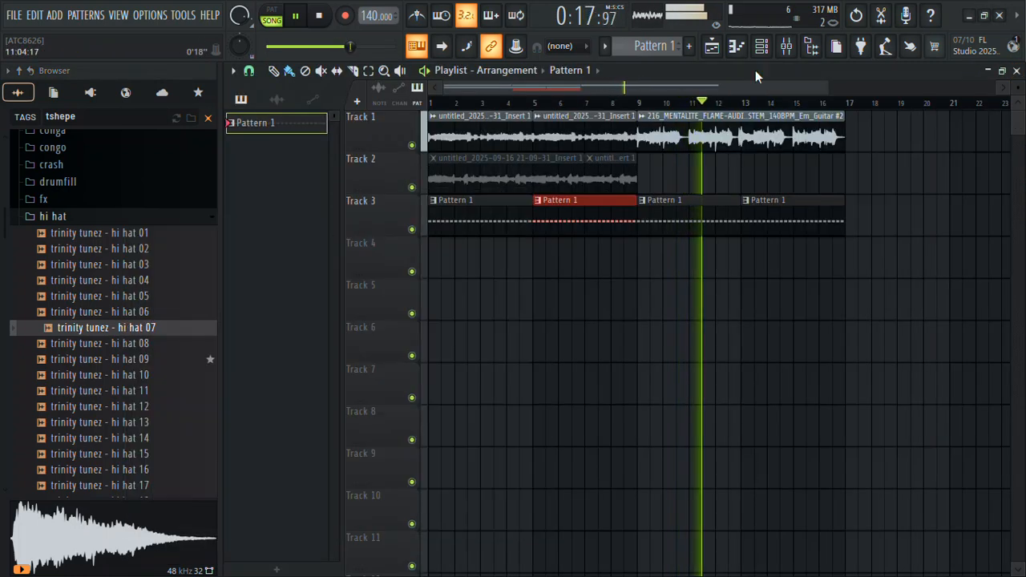
Enter a hi hat 07 hit on step 5 of bar 2, audition hi hat 10, and open hi hat 08's piano roll
left_click(767, 48)
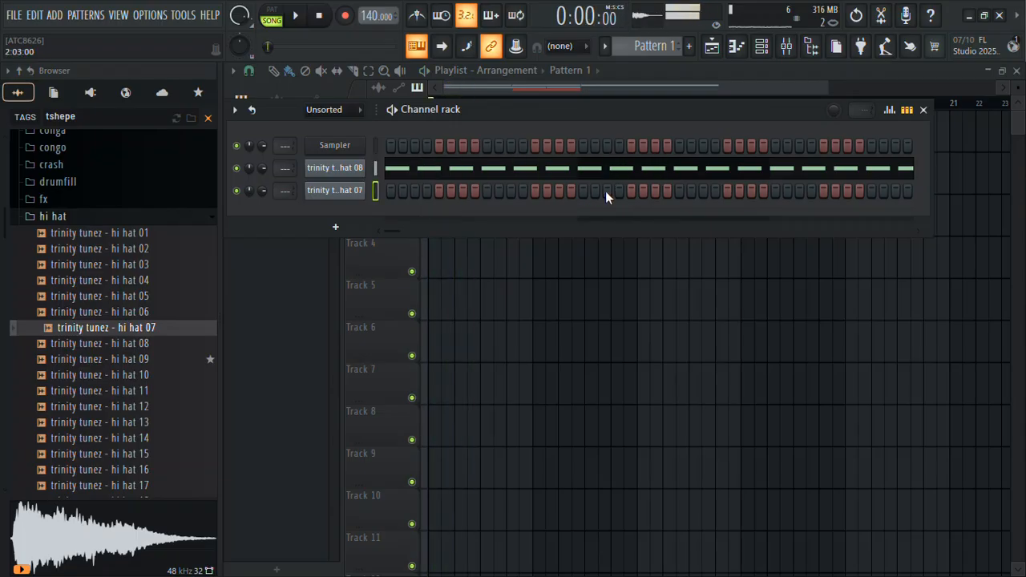
left_click(630, 191)
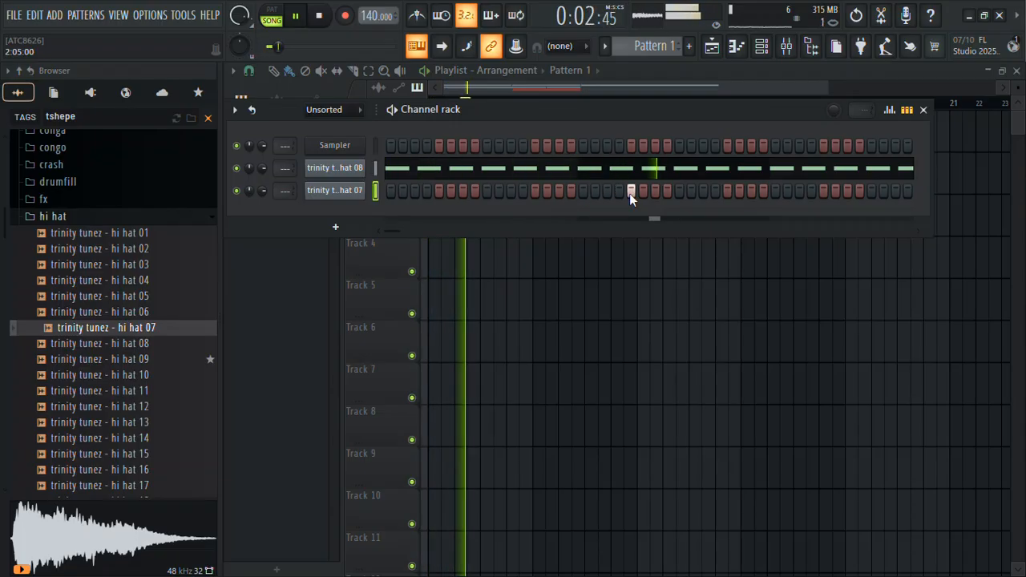
left_click(145, 375)
key("F7")
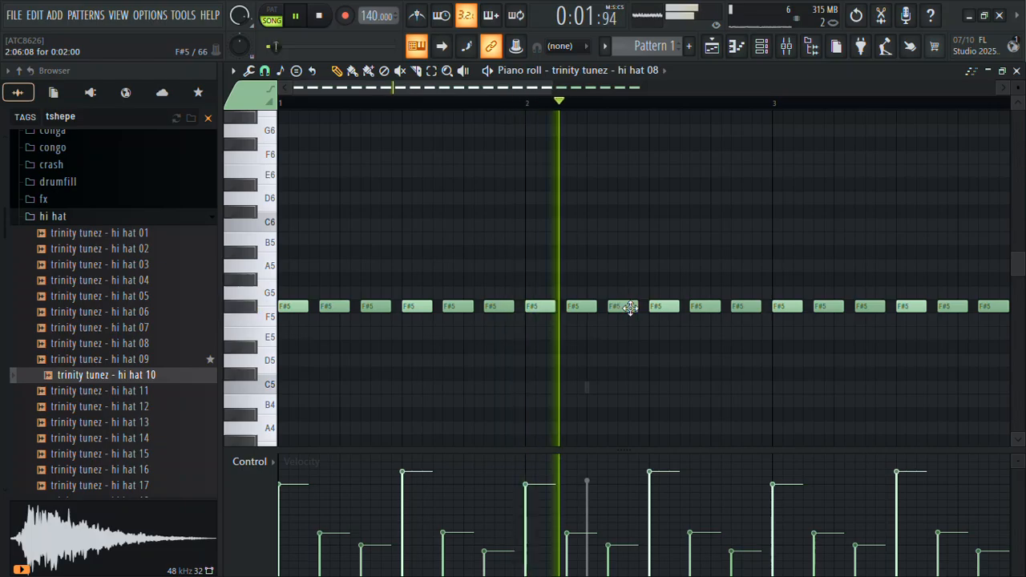
right_click(653, 311)
right_click(733, 309)
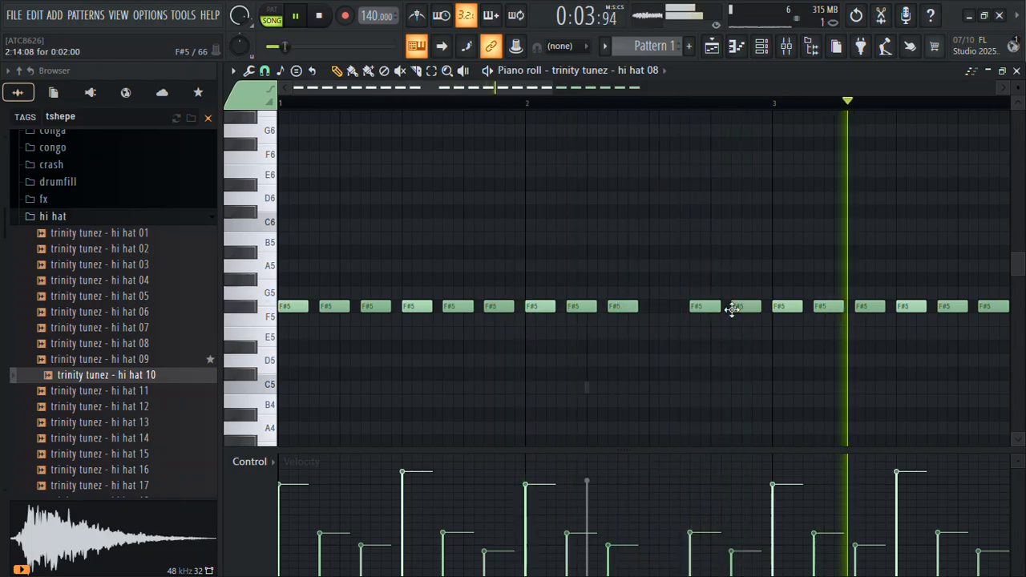
right_click(695, 313)
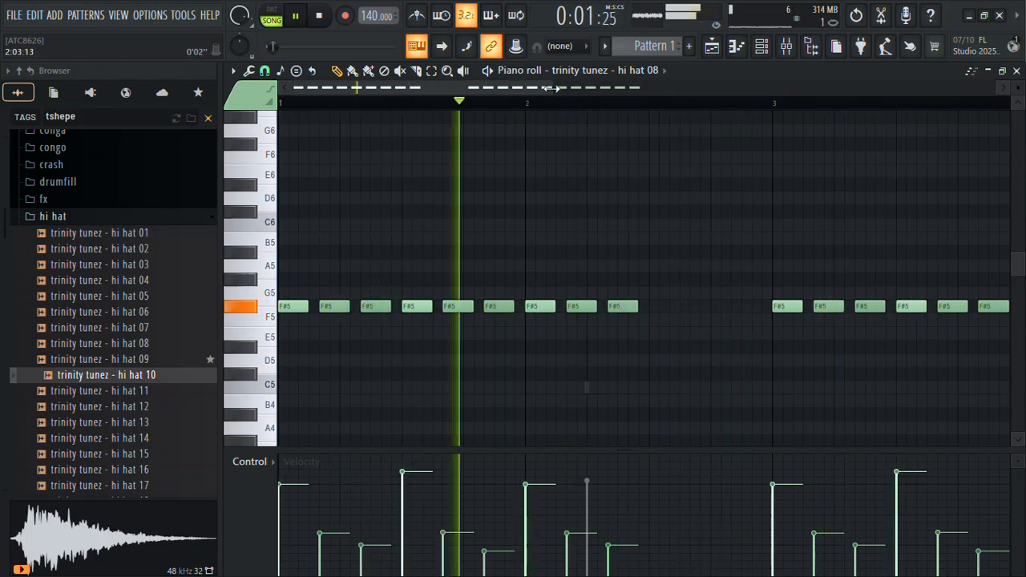
scroll(664, 126, "down", 2)
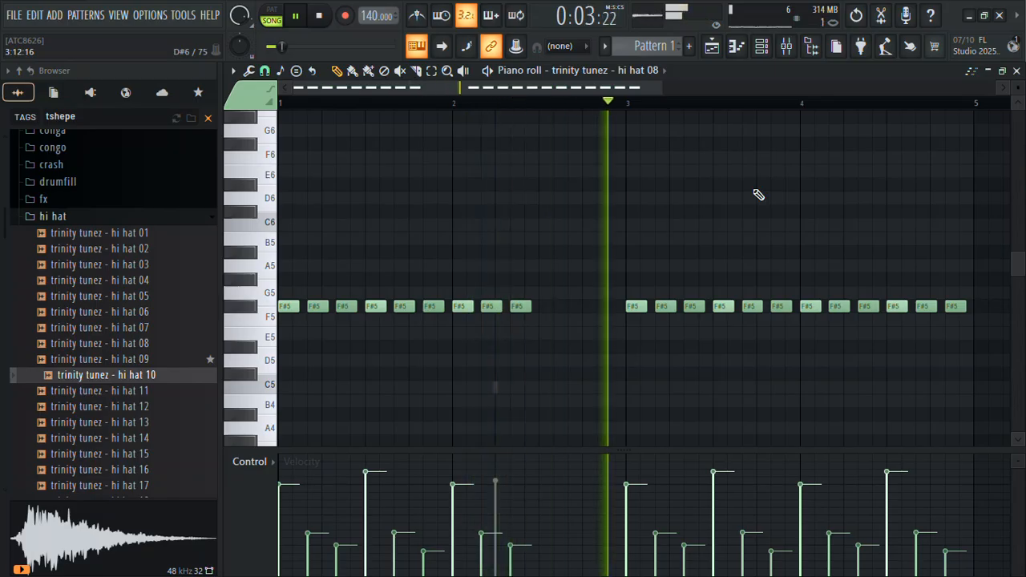
key("ctrl+alt+z")
key("ctrl+alt+z")
key("ctrl+alt+z")
Delete the last two hi hat 08 notes of bar 2 and of bar 4, and close the piano roll
right_click(601, 311)
right_click(579, 309)
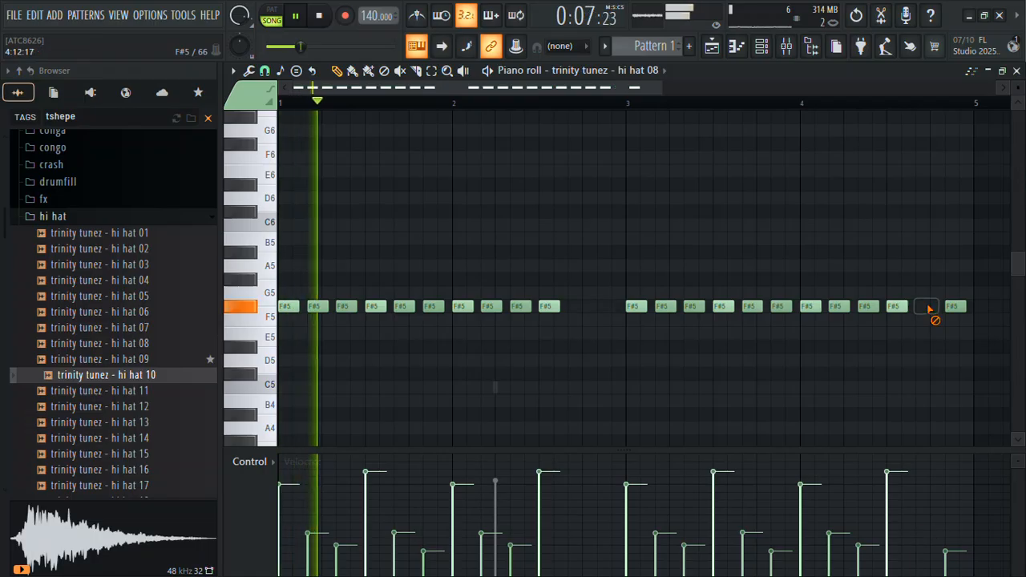
left_click(1016, 70)
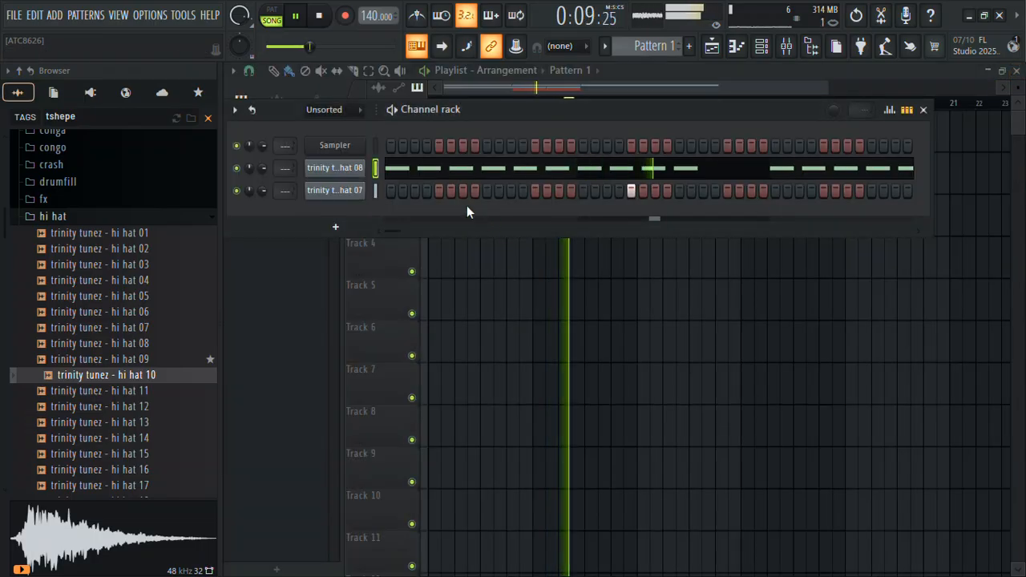
Duplicate bars 1–2 of the hi hat 07 piano roll into bars 3–4, and close the piano roll
right_click(342, 192)
left_click(397, 189)
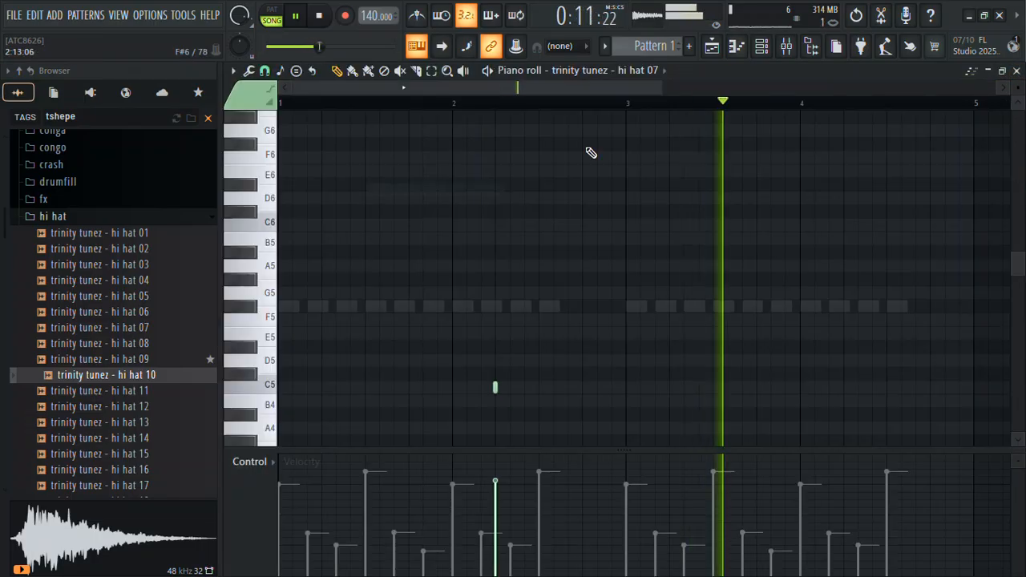
left_click_drag(630, 104, 3, 232)
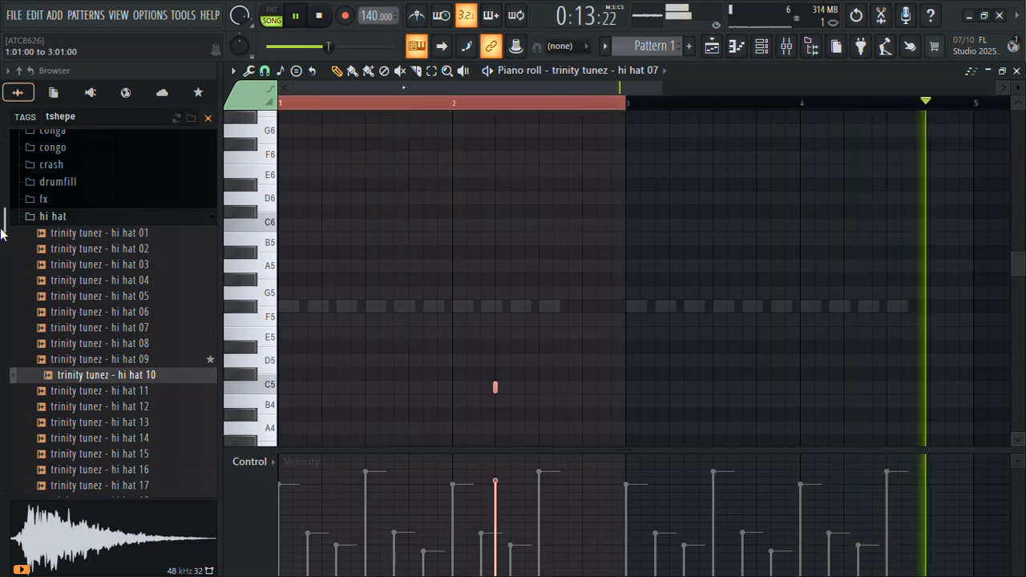
key("ctrl+b")
key("ctrl+d")
left_click(1016, 71)
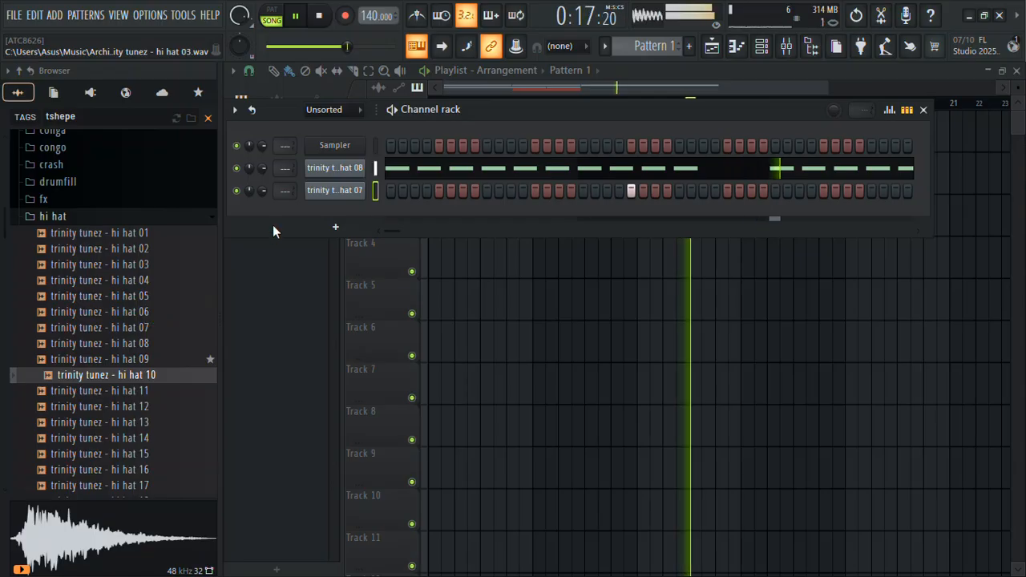
Audition further samples in the hi hat folder, including hi hats 07, 05, 04 and 11
left_click(108, 327)
left_click(129, 299)
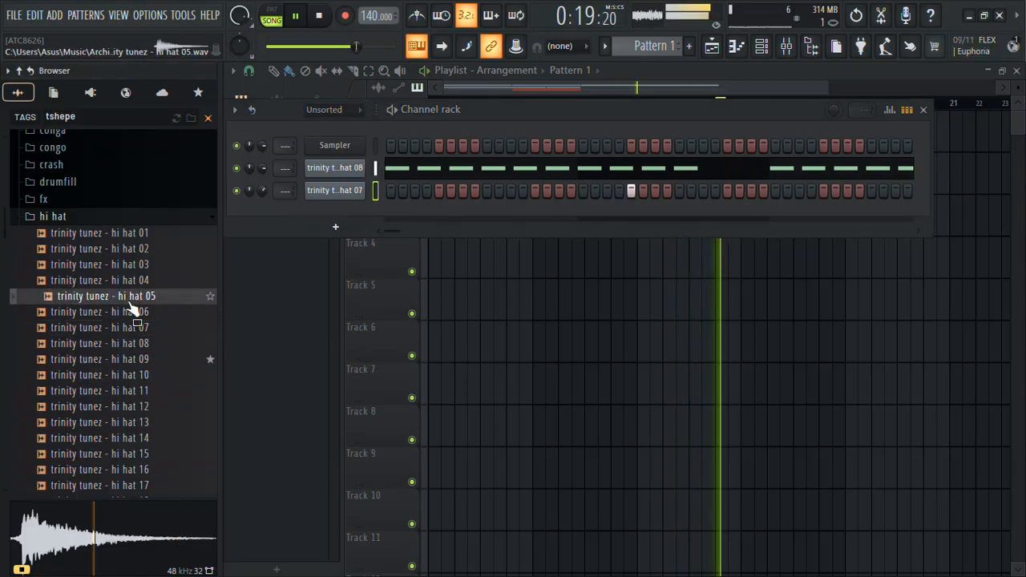
left_click(120, 282)
left_click(119, 390)
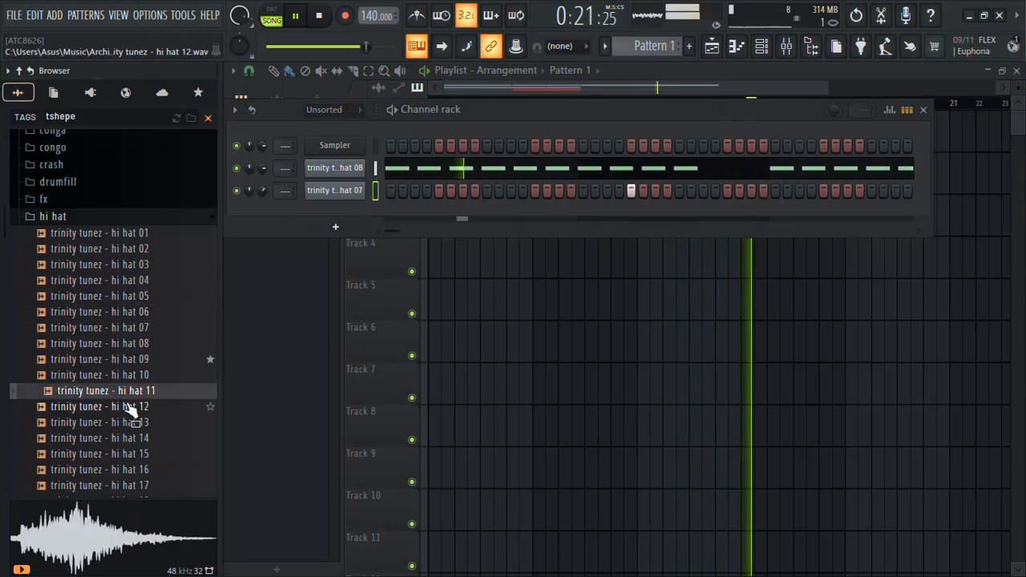
Load "trinity tunez - hi hat 11" into a new channel, close its settings, and enter a hit on step 7 of bar 1
right_click(128, 393)
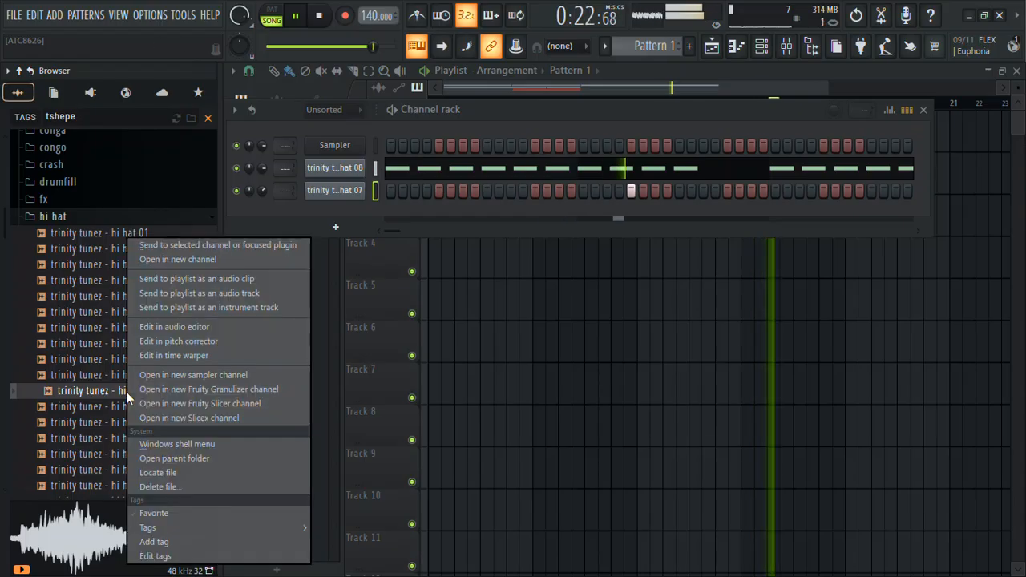
left_click(203, 259)
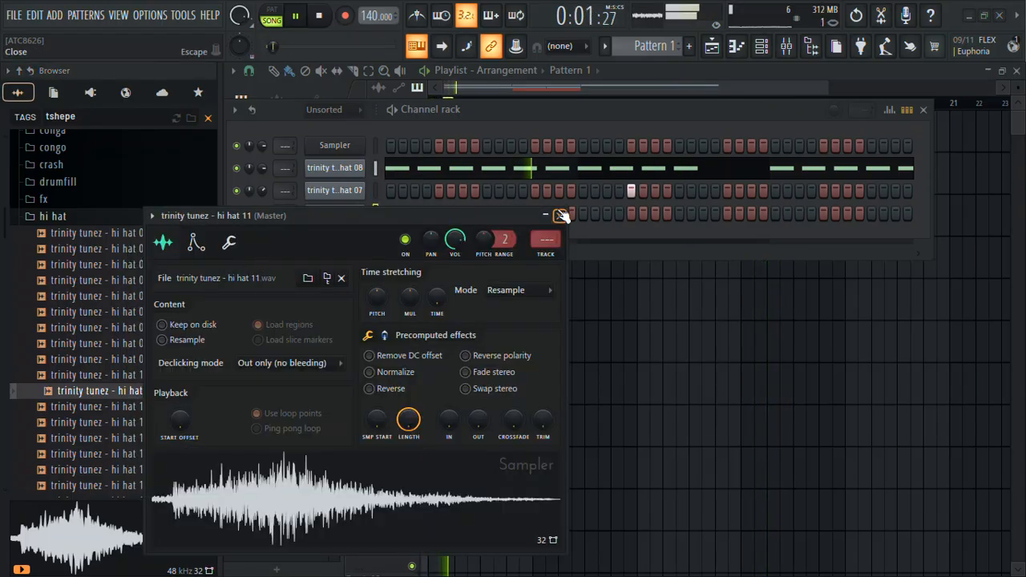
left_click(561, 215)
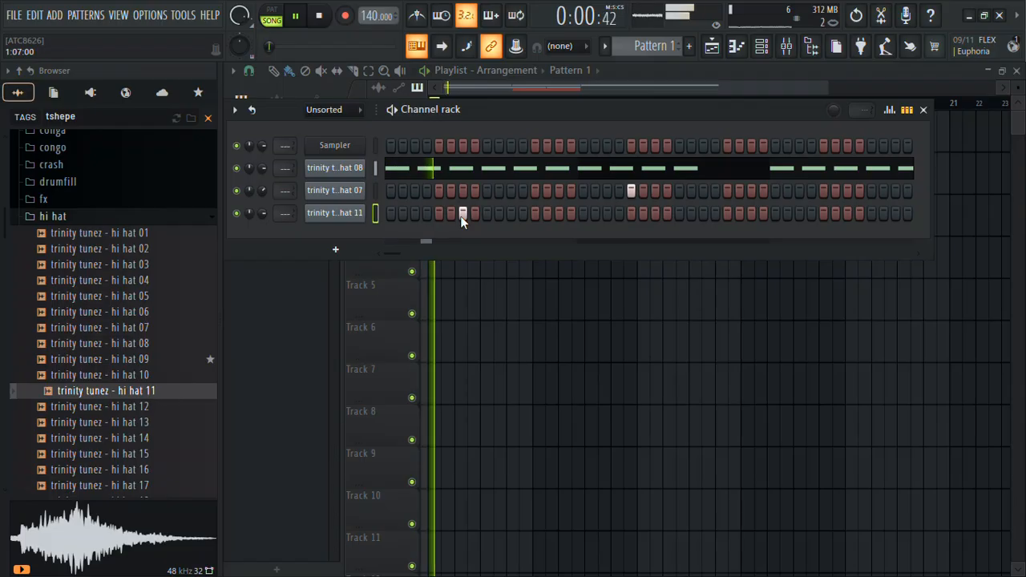
Open the hi hat 11 piano roll and nudge its C5 note slightly later, to 1:07:16
right_click(343, 211)
left_click(347, 214)
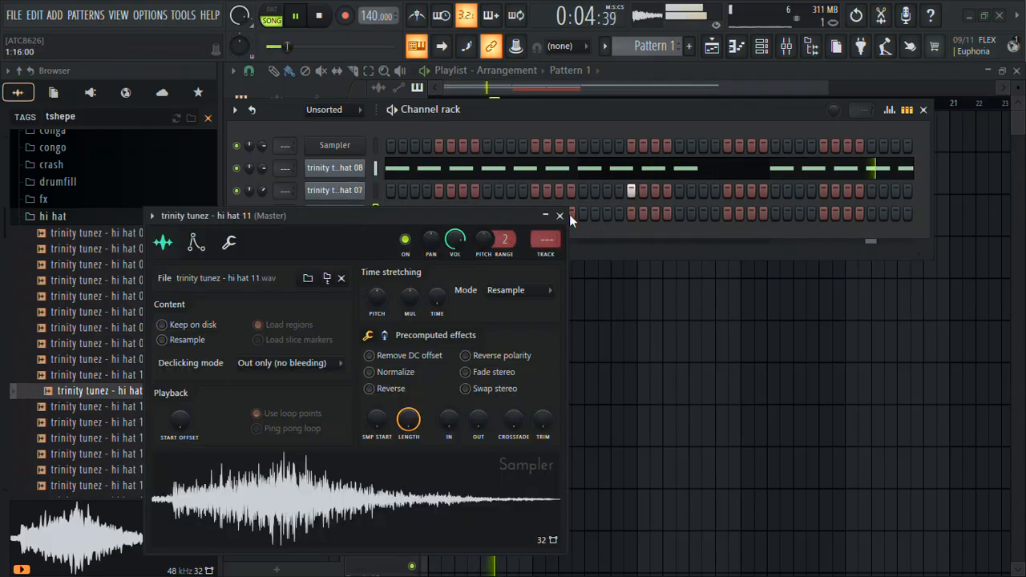
left_click(564, 215)
right_click(371, 213)
left_click(383, 210)
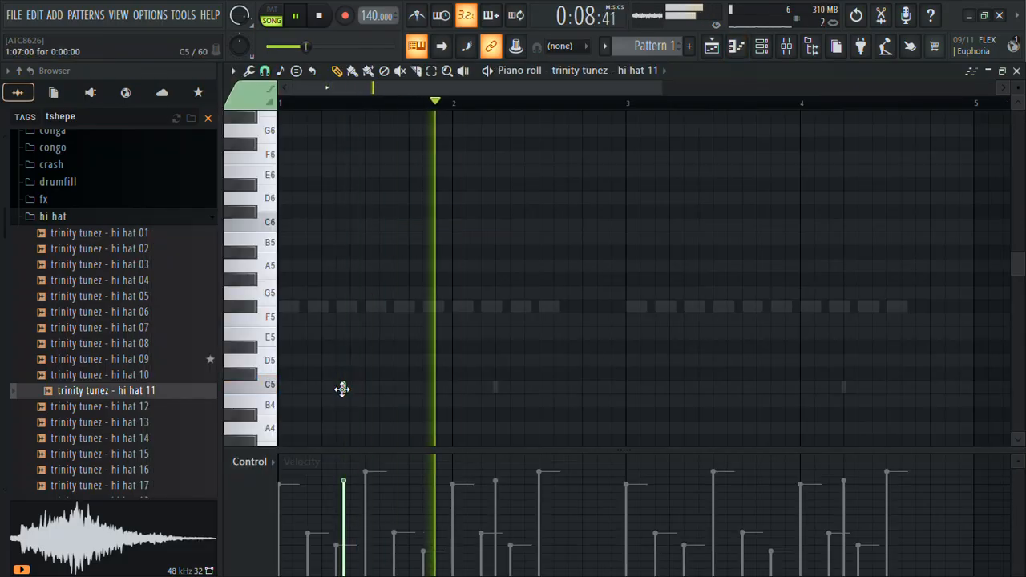
key("space")
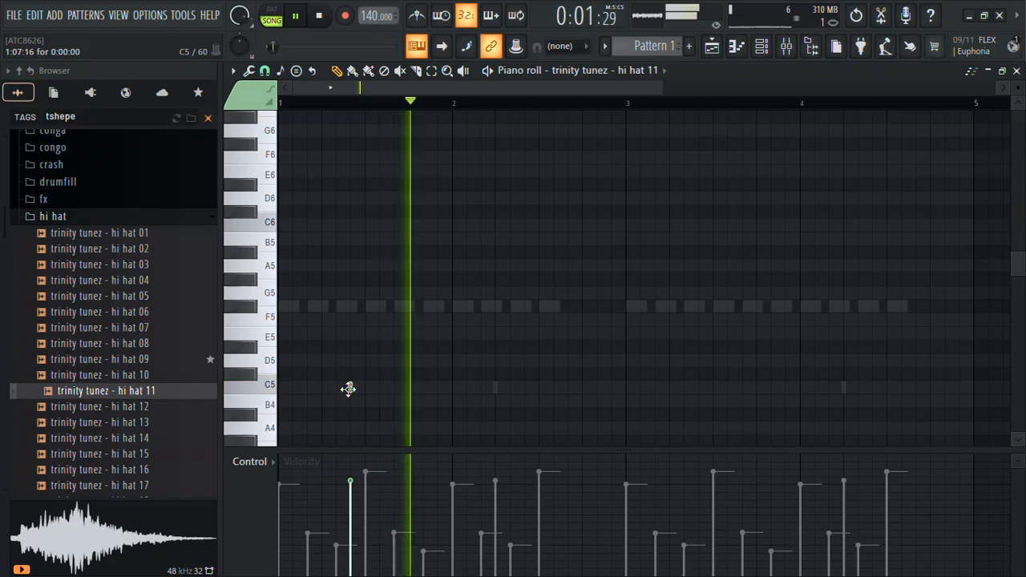
Duplicate bar 1 of the hi hat 11 piano roll into bar 2
left_click_drag(456, 106, 3, 239)
key("ctrl+b")
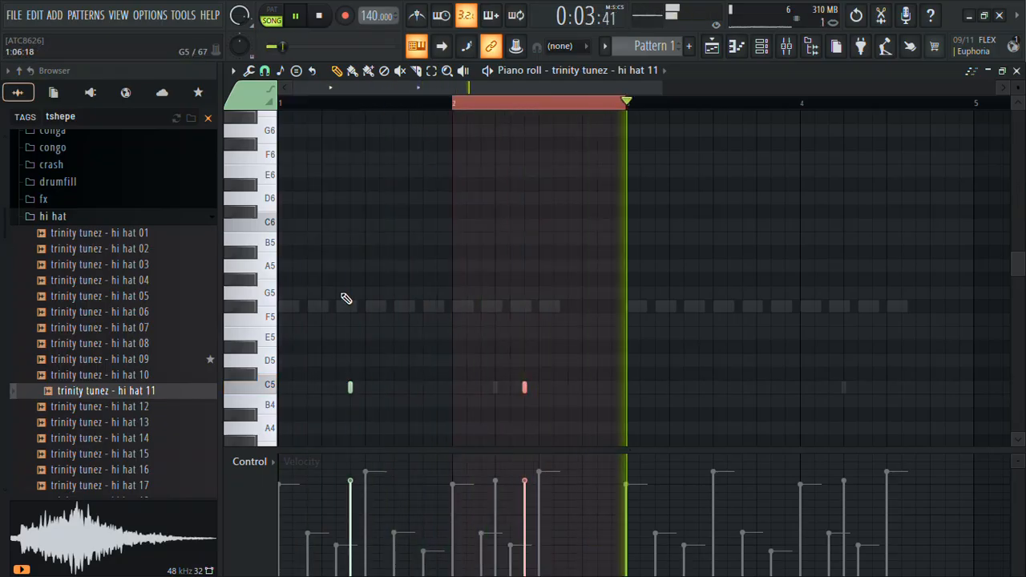
Add a second C5 hit near the end of bar 1 for hi hat 11 and delete the hit copied into bar 2
key("ctrl+d")
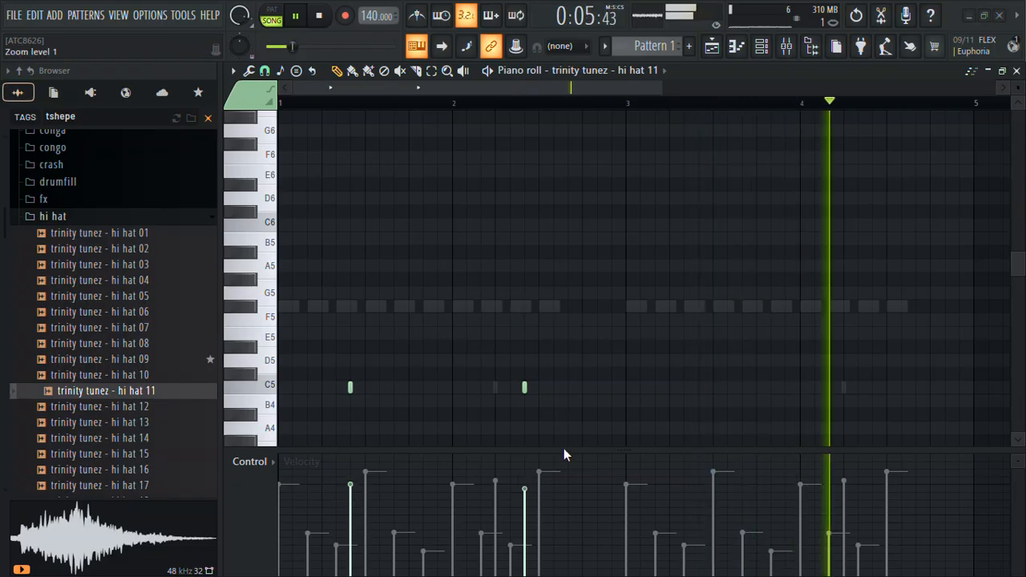
right_click(524, 387)
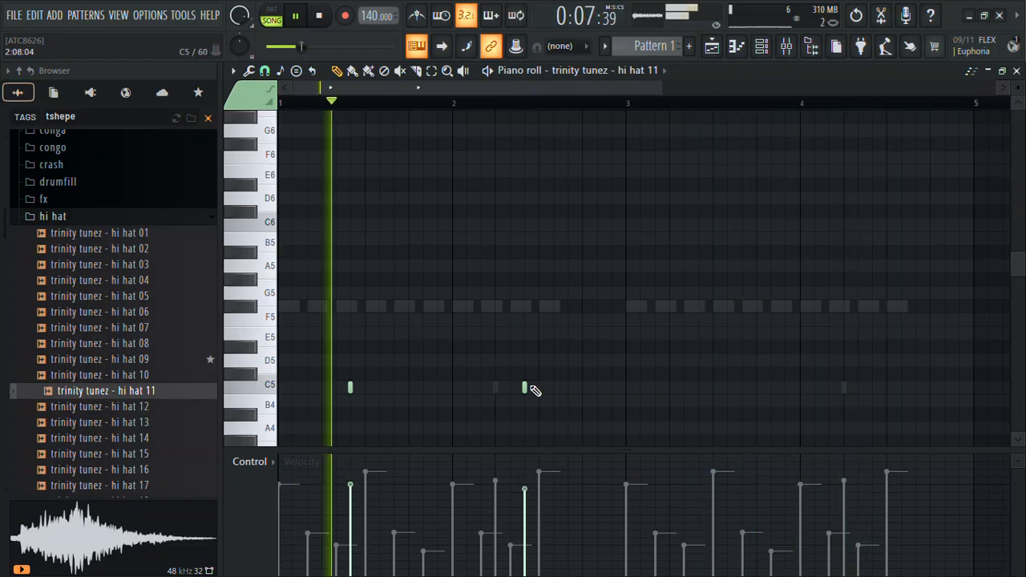
left_click(426, 387)
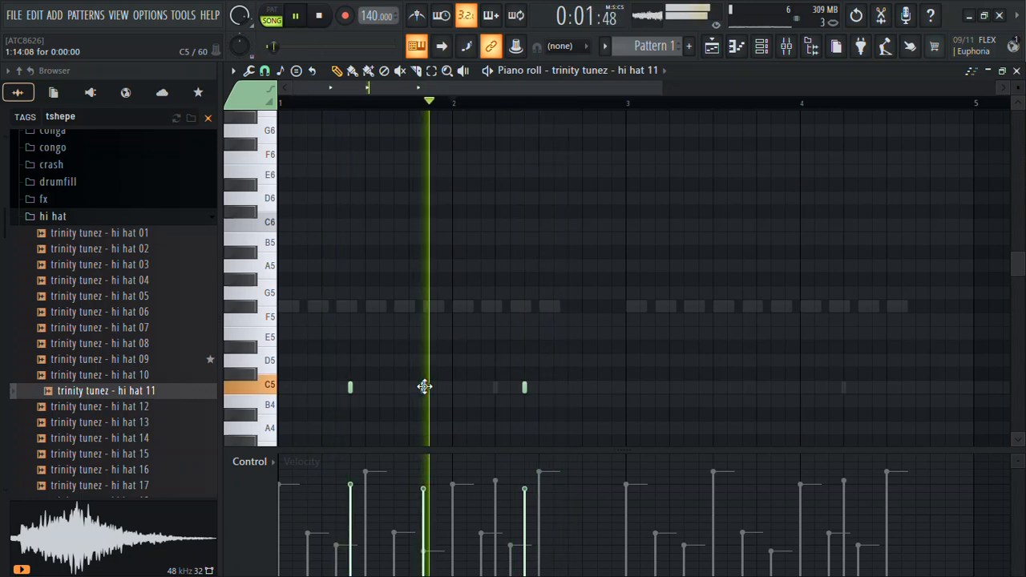
left_click_drag(433, 386, 438, 385)
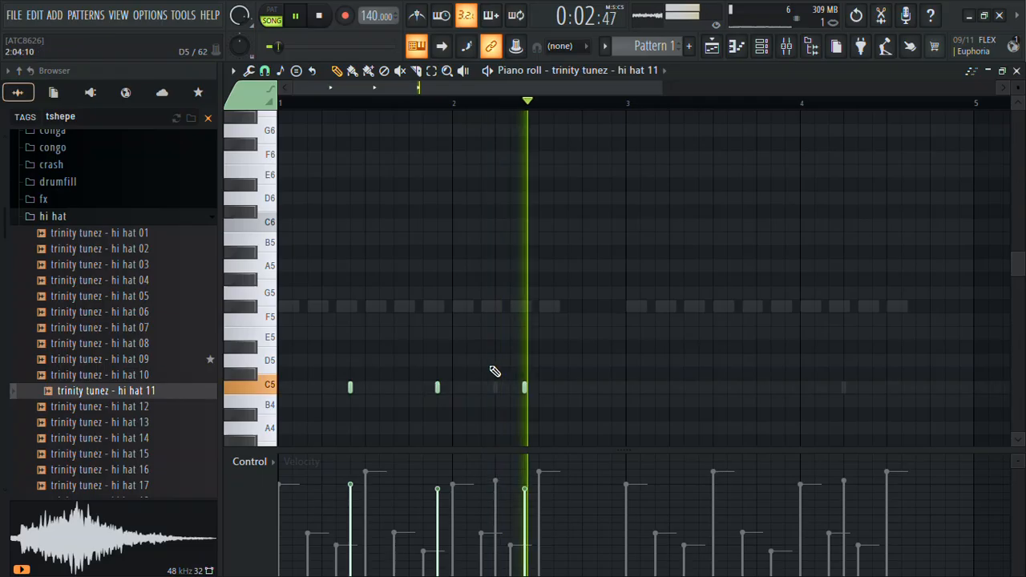
right_click(524, 387)
Lower the second hit's velocity, and pan the first hit slightly left and the second about 25% right
left_click_drag(443, 507, 426, 513)
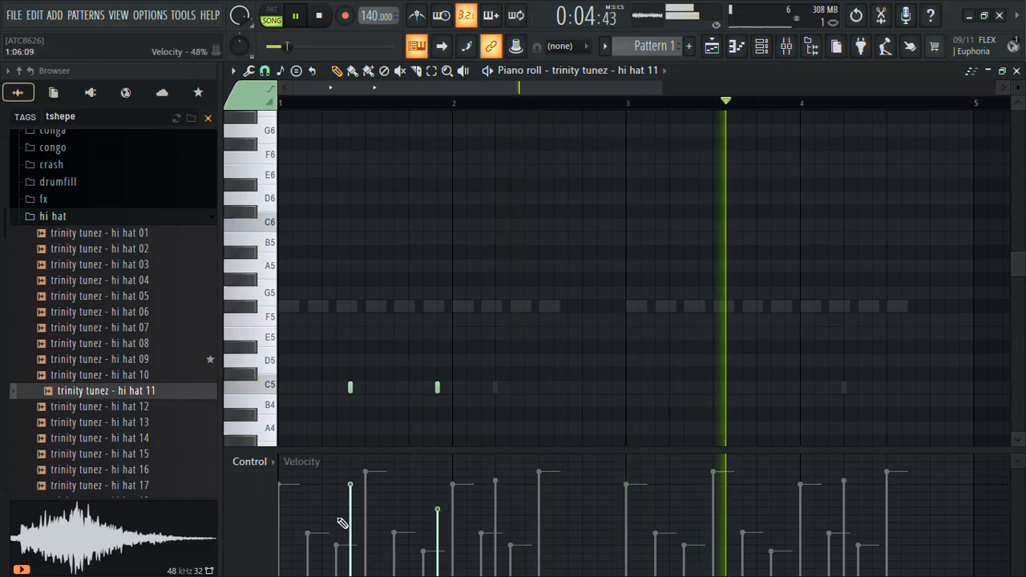
left_click(258, 471)
left_click(261, 470)
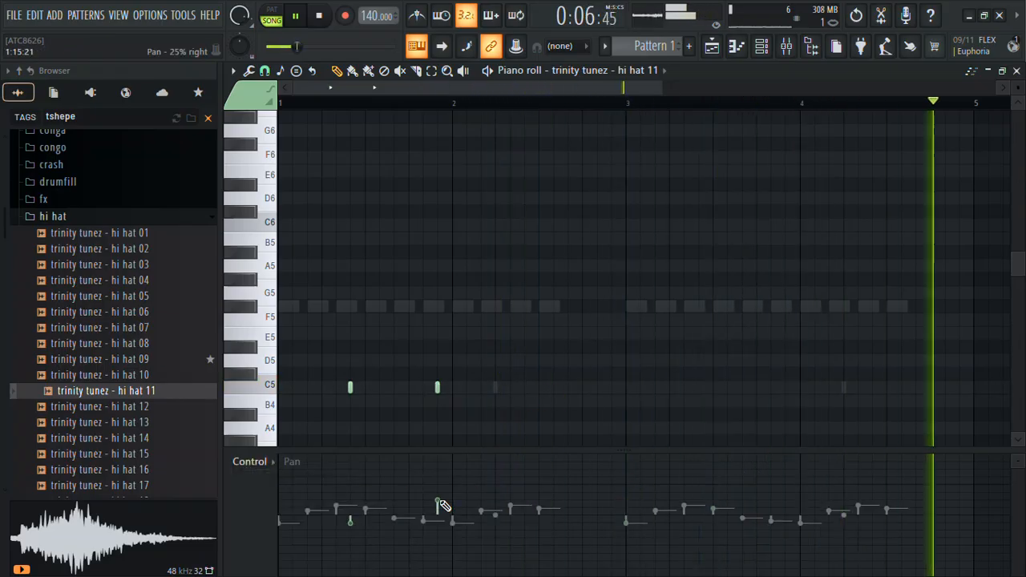
Duplicate bar 1 of the hi hat 11 piano roll into bars 2, 3 and 4
left_click_drag(458, 106, 2, 143)
key("ctrl+b")
key("ctrl+b")
key("ctrl+b")
key("ctrl+d")
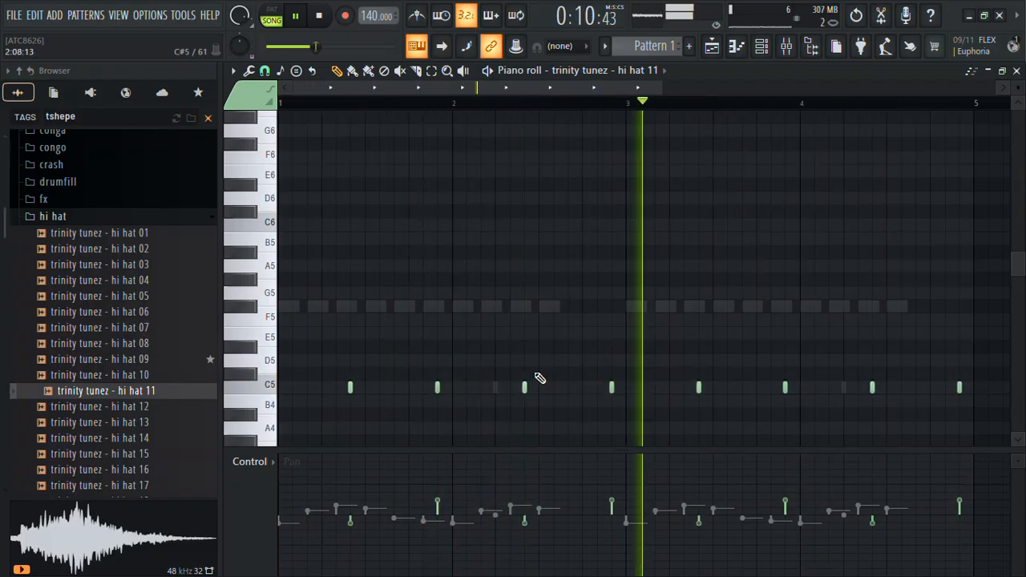
Vary the panning of hits in bars 2 to 4, lower the velocity of each bar's first hit, and close the piano roll
left_click_drag(969, 486, 971, 481)
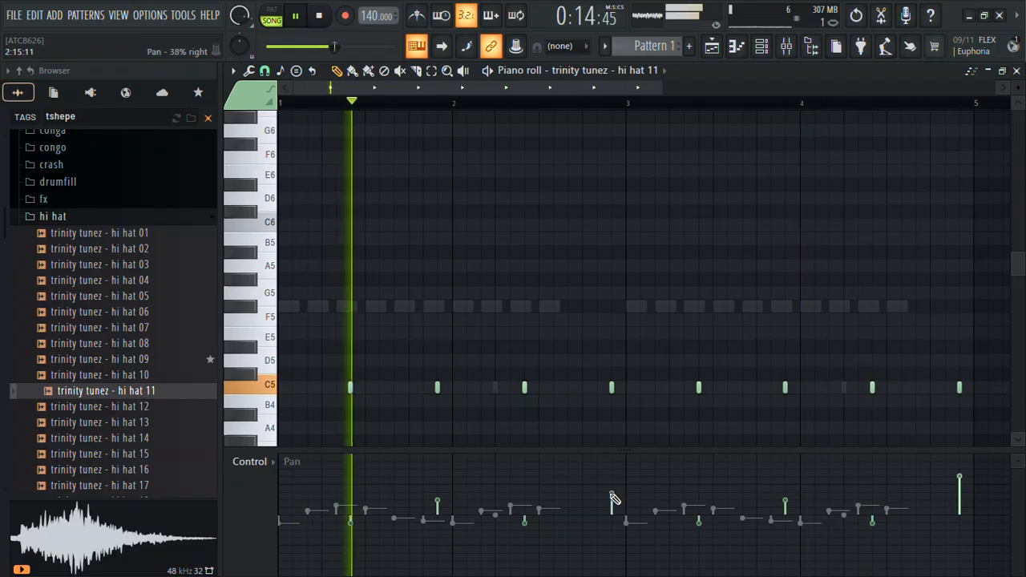
left_click_drag(703, 523, 710, 558)
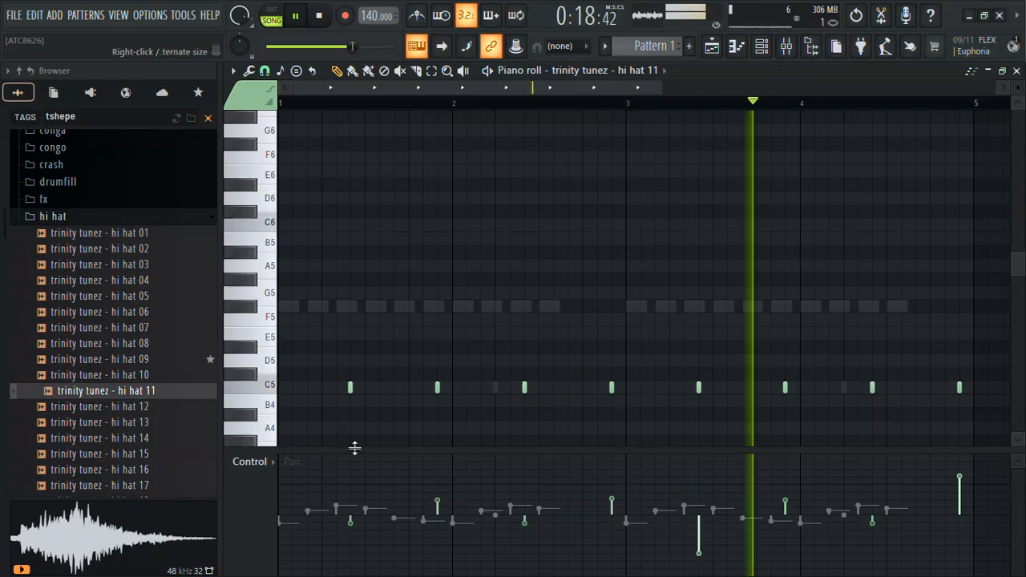
left_click(252, 469)
left_click(276, 484)
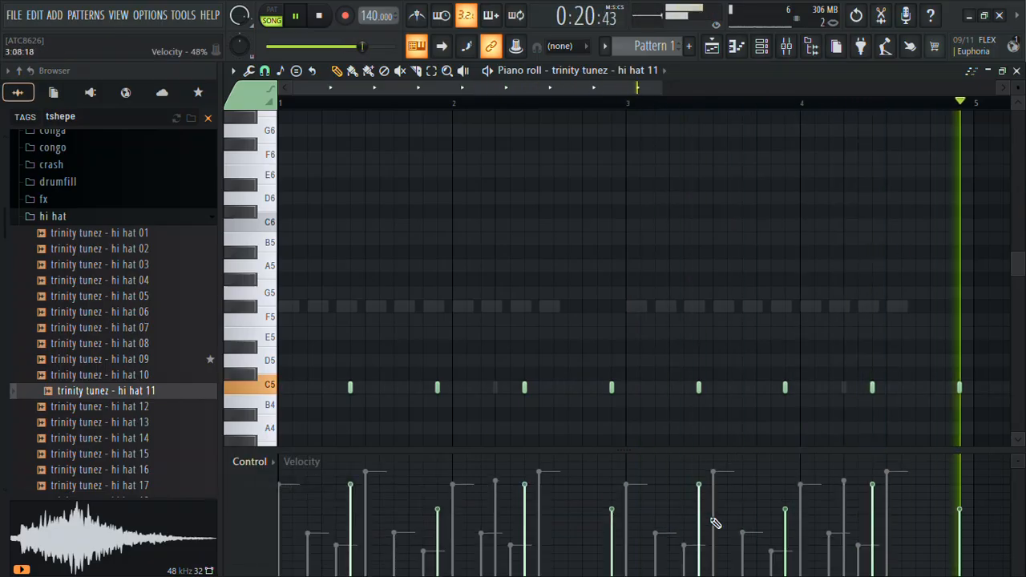
left_click(359, 499)
left_click(521, 496)
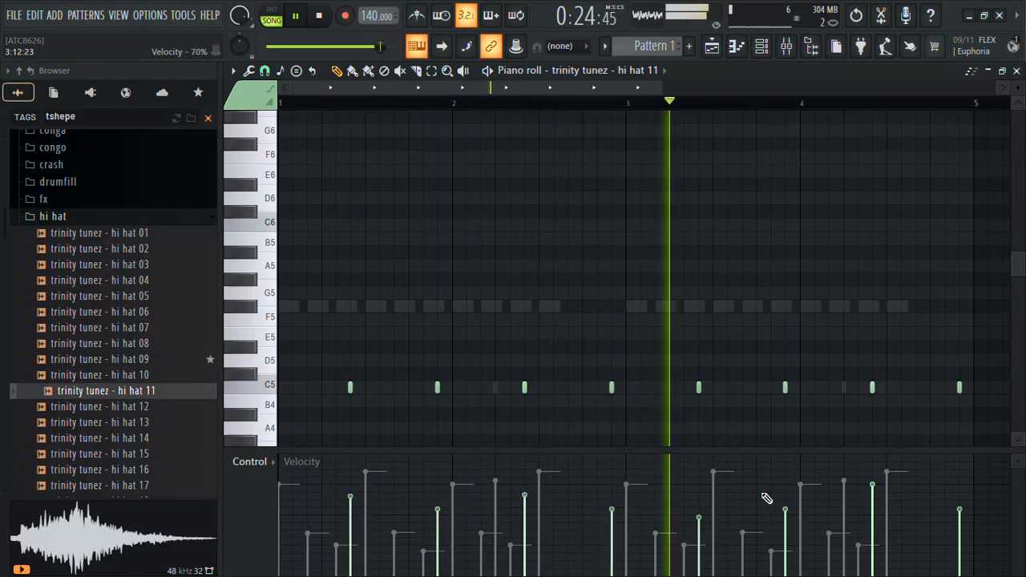
left_click(879, 503)
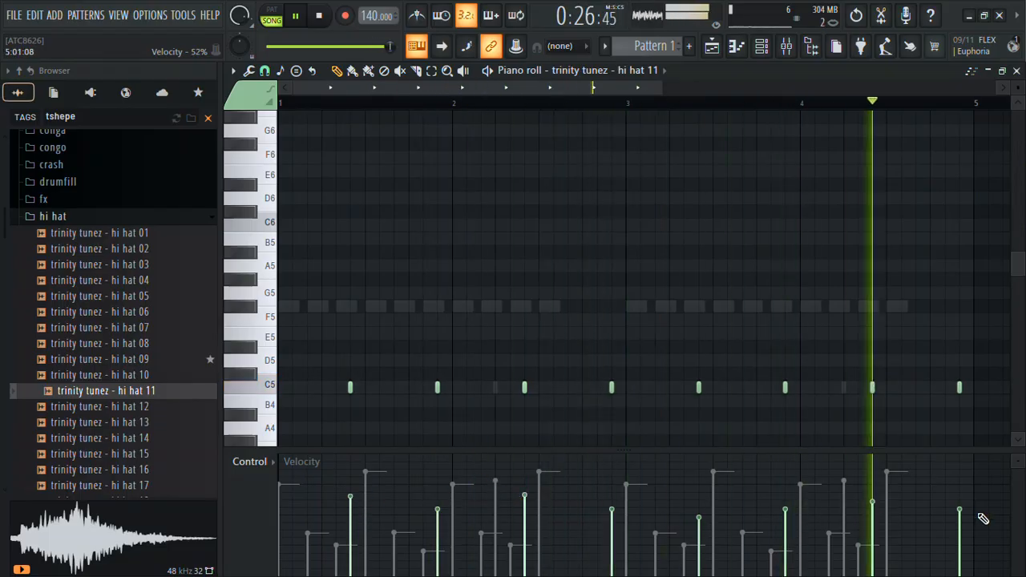
left_click(1016, 72)
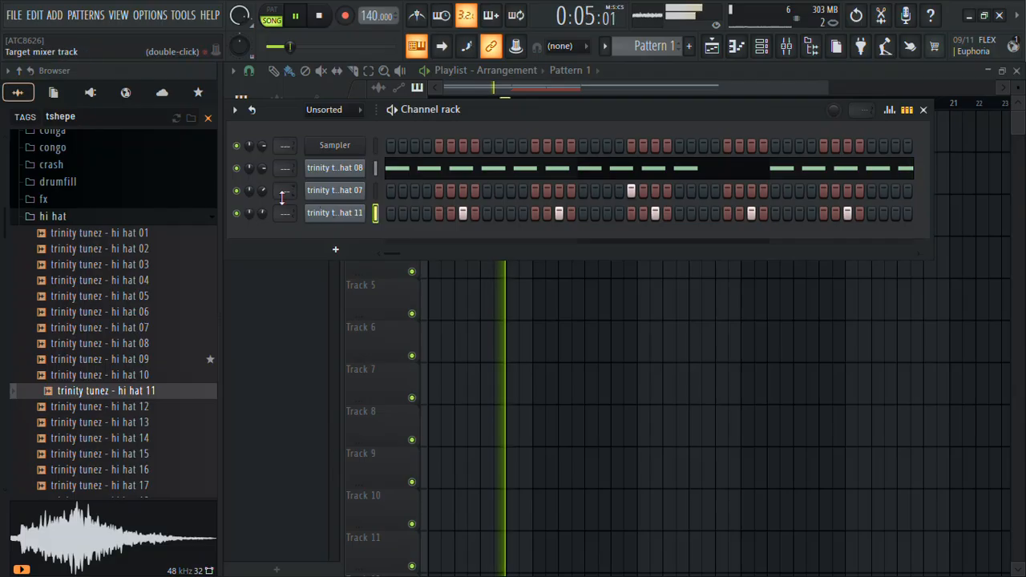
Find "trinity tunez - hi hat 18" in the hi hat folder, load it into a new channel, and close its settings
scroll(7, 489, "down", 2)
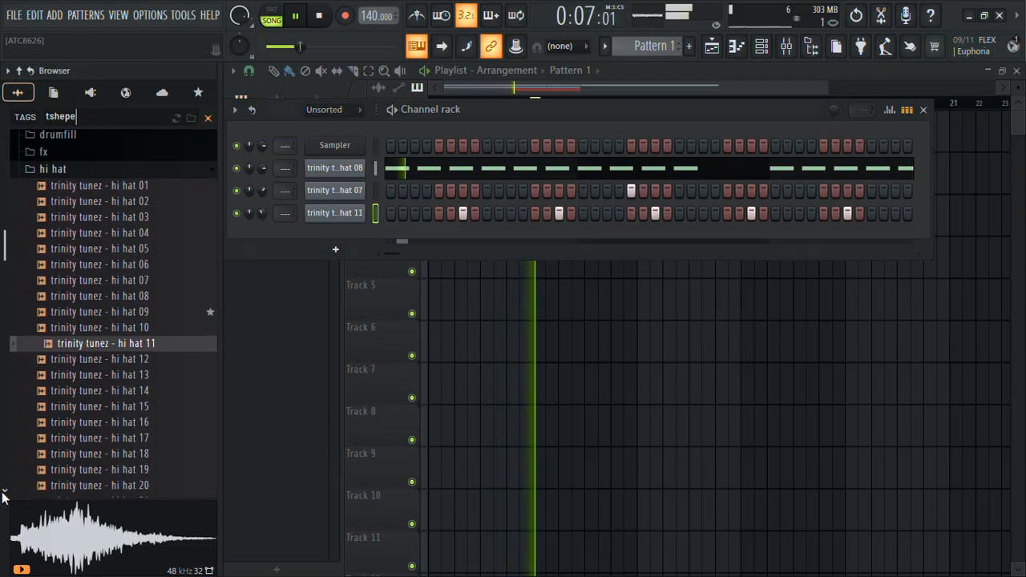
left_click(137, 422)
left_click(130, 407)
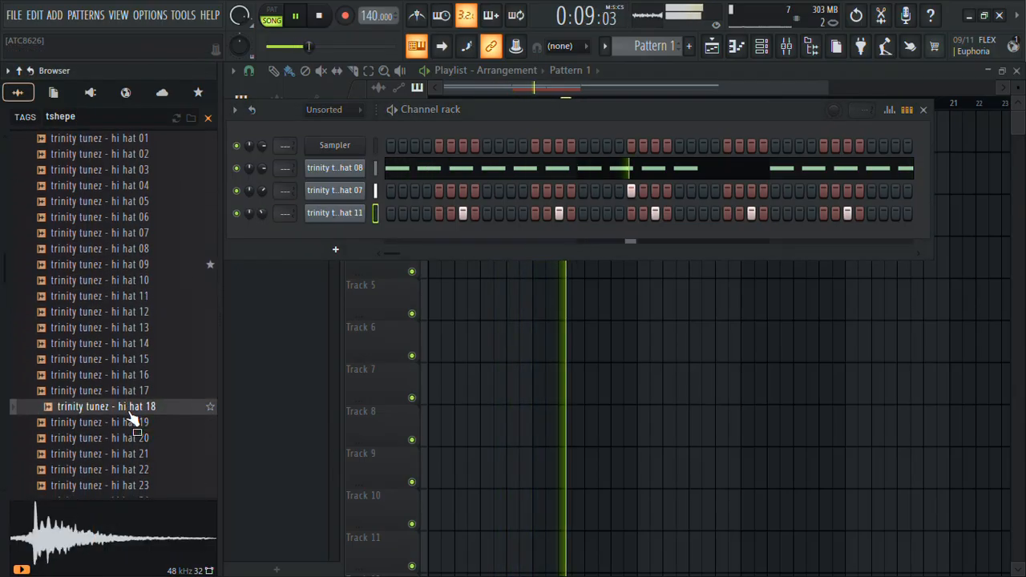
right_click(131, 407)
left_click(214, 260)
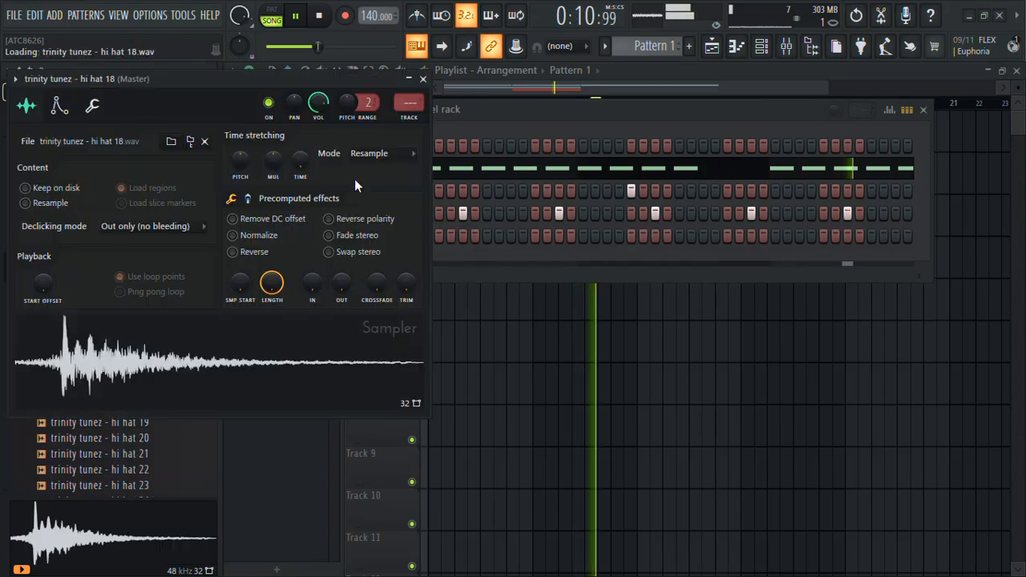
left_click(424, 78)
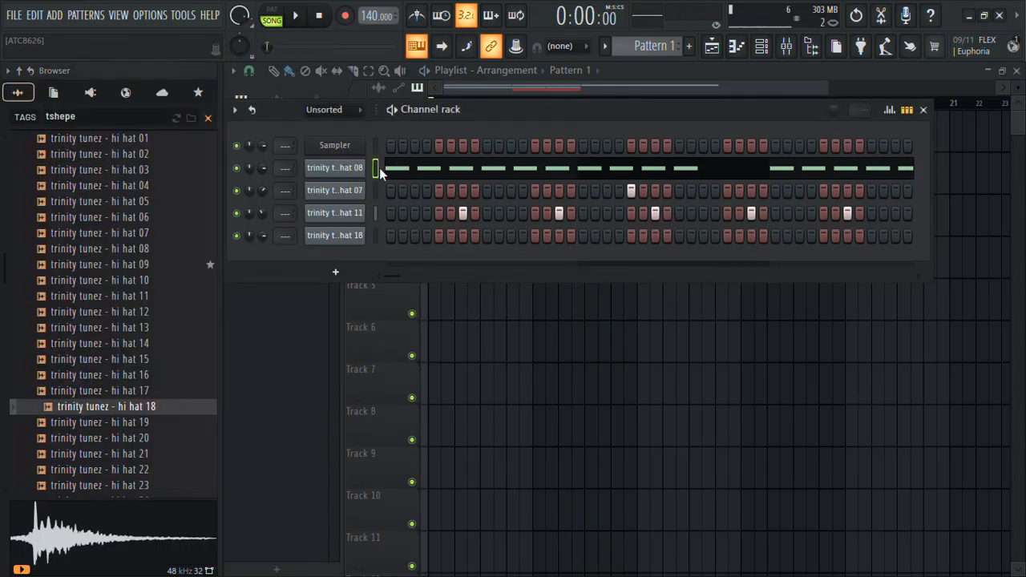
Paste the hi hat 08 pattern into the hi hat 18 channel and restart playback
left_click(378, 238)
key("ctrl+v")
key("space")
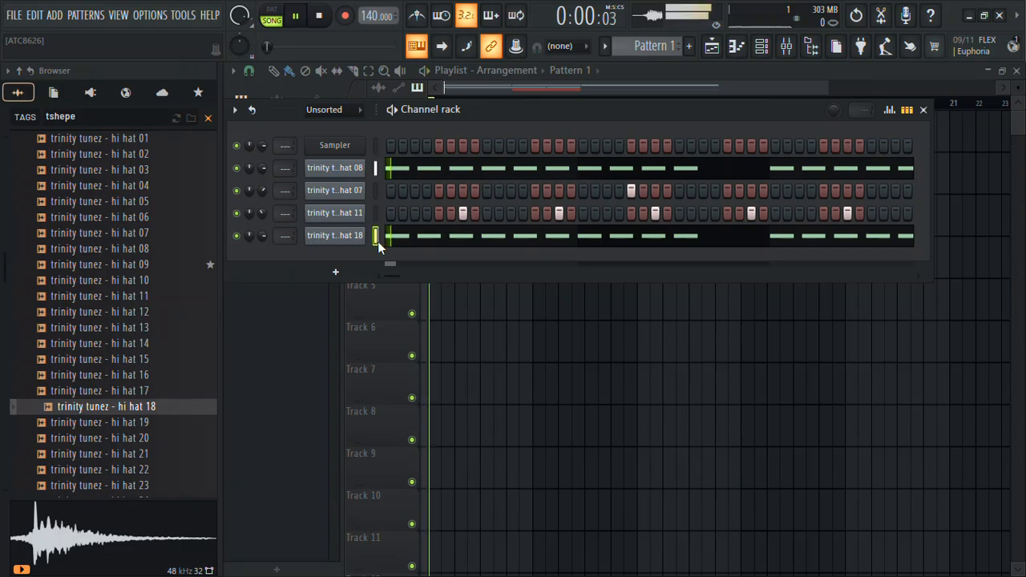
Open the hi hat 18 piano roll and transpose all its notes down six semitones to C5
left_click(423, 238)
key("shift+Down")
key("shift+Down")
key("shift+Down")
key("shift+Down")
key("shift+Down")
key("shift+Down")
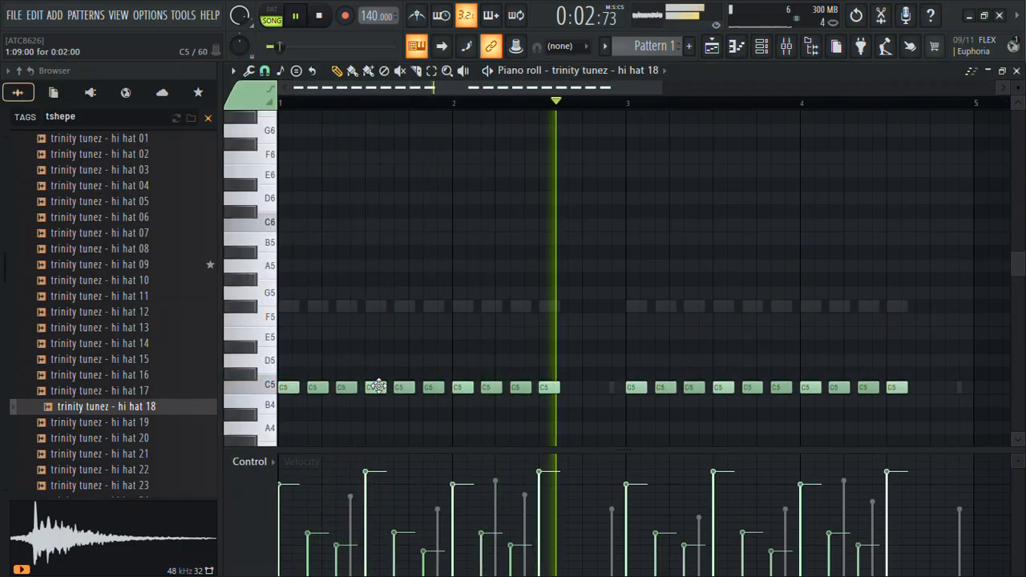
Place an extra C5 hit around step 13 of bar 1 and delete the bar's other hi hat 18 notes
mouse_move(377, 377)
left_mouse_down()
mouse_move(368, 399)
mouse_move(374, 381)
left_mouse_up()
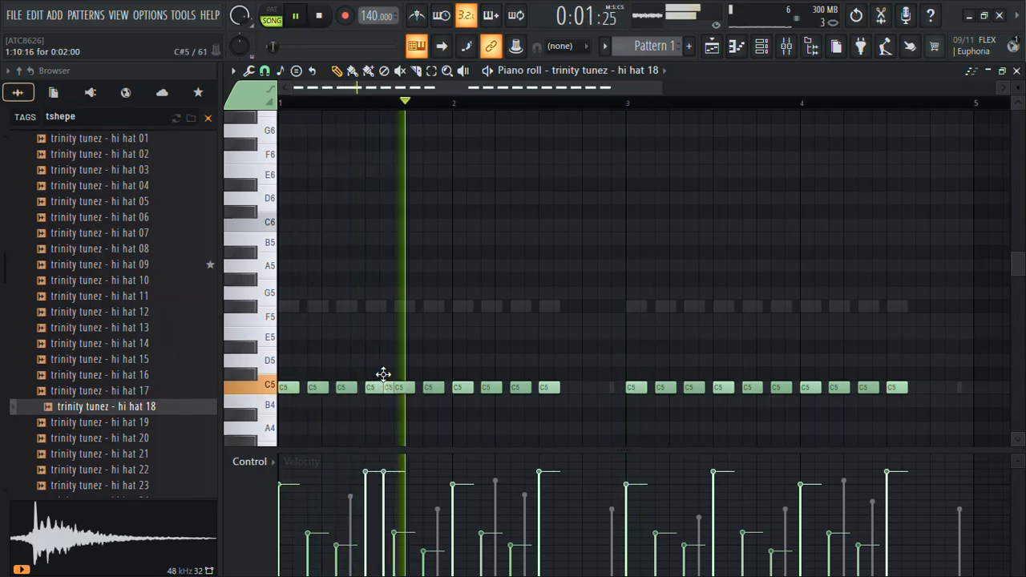
key("space")
key("space")
key("space")
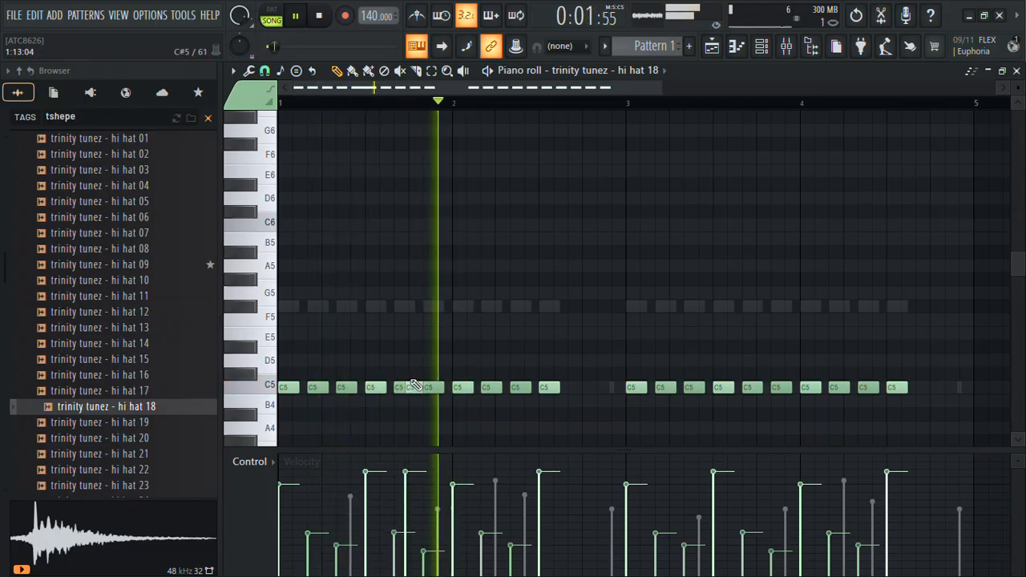
right_click(403, 386)
right_click(286, 388)
right_click(315, 388)
right_click(428, 387)
Lower the remaining bar 1 note by one octave to C4
key("space")
left_click(423, 390, "ctrl")
key("ctrl+Down")
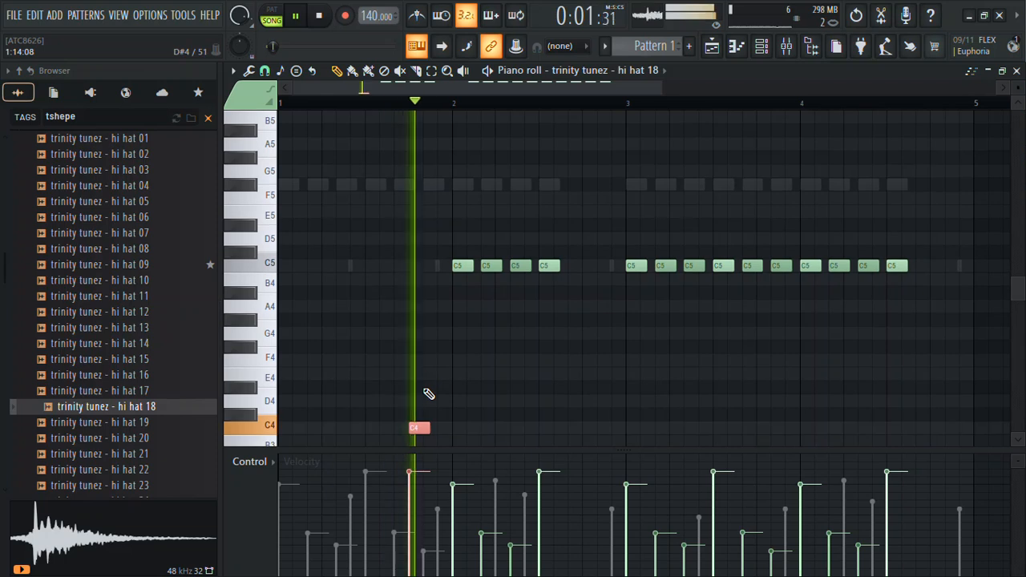
Show note pan for the hi hat 18 notes and delete every note in bars 2 to 4
left_click(249, 462)
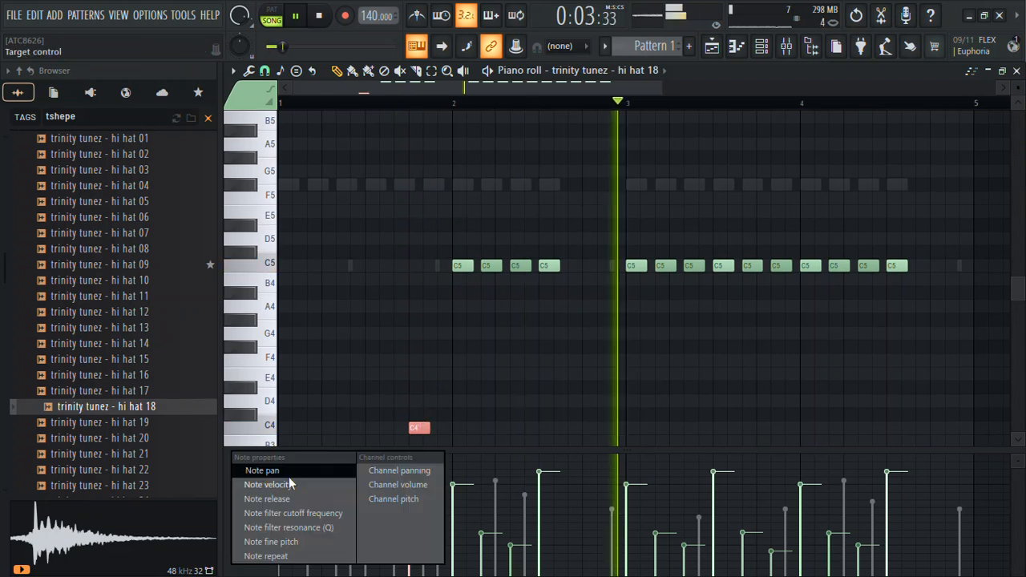
left_click(248, 470)
left_click_drag(908, 248, 457, 271)
key("Delete")
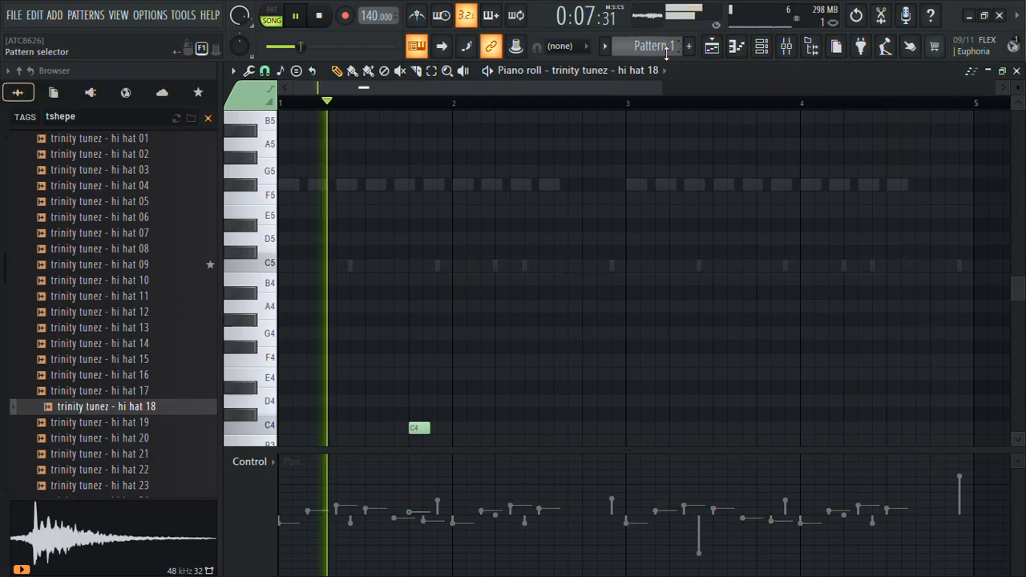
Duplicate bars 1 and 2 of the hi hat 18 piano roll into bars 3 and 4
left_click_drag(629, 102, 62, 165)
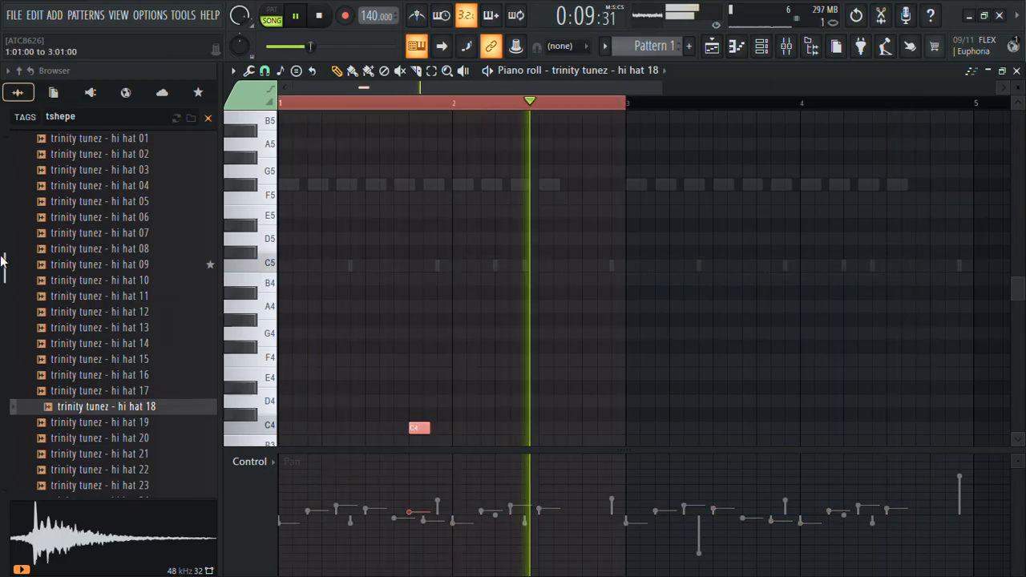
key("ctrl+b")
key("ctrl+d")
Pan the bar 1 C4 note slightly left and the bar 3 note about 16% right, and close the piano roll
left_click(757, 492)
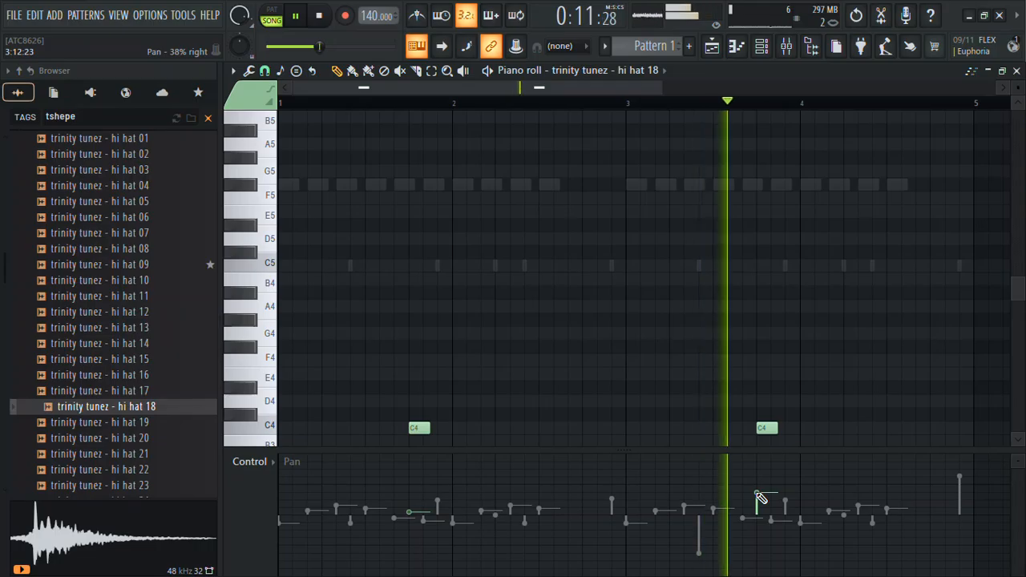
left_click(413, 525)
left_click(758, 508)
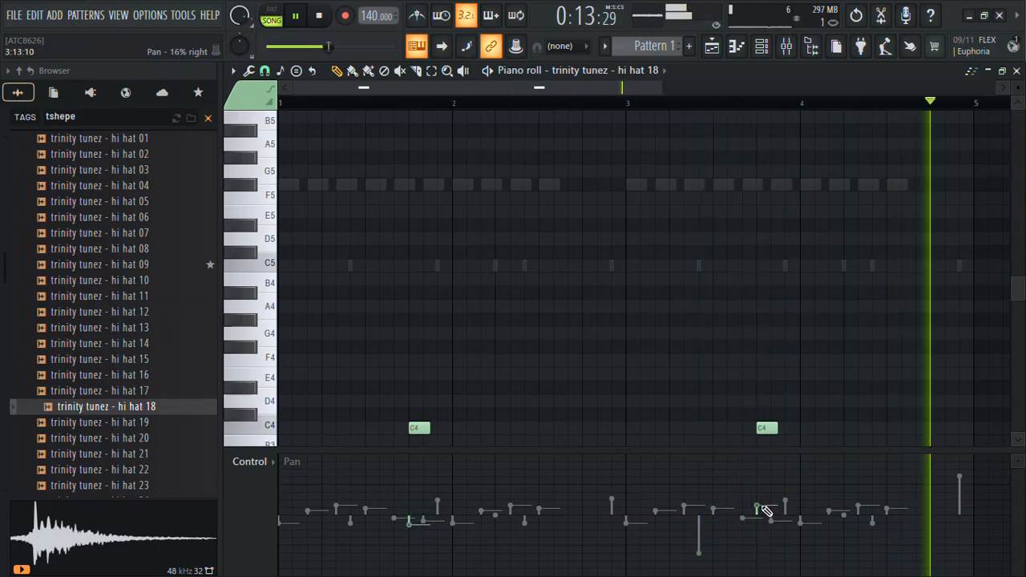
left_click(1016, 71)
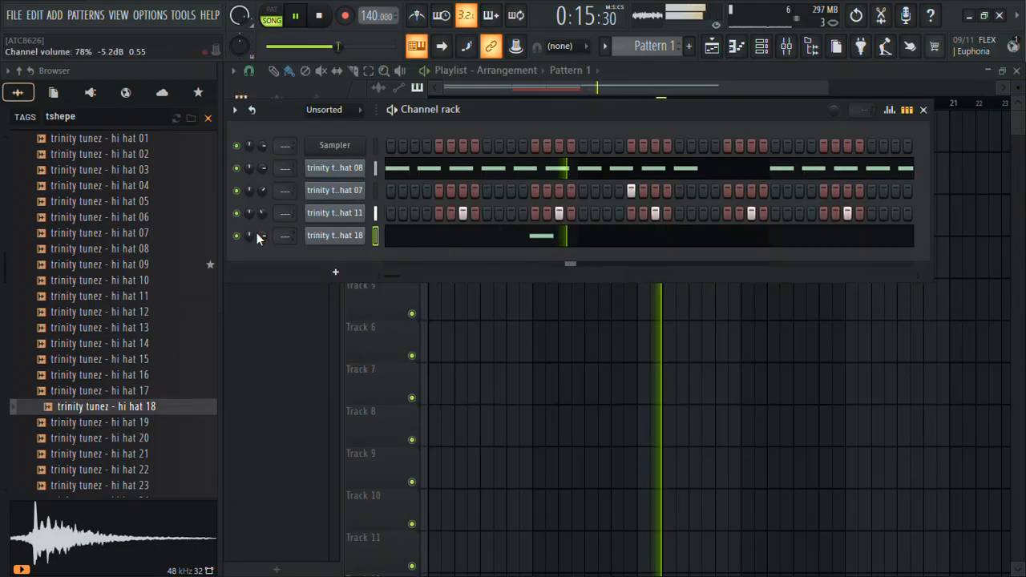
Audition further samples in the hi hat folder, from hi hat 23 onward
left_click(80, 485)
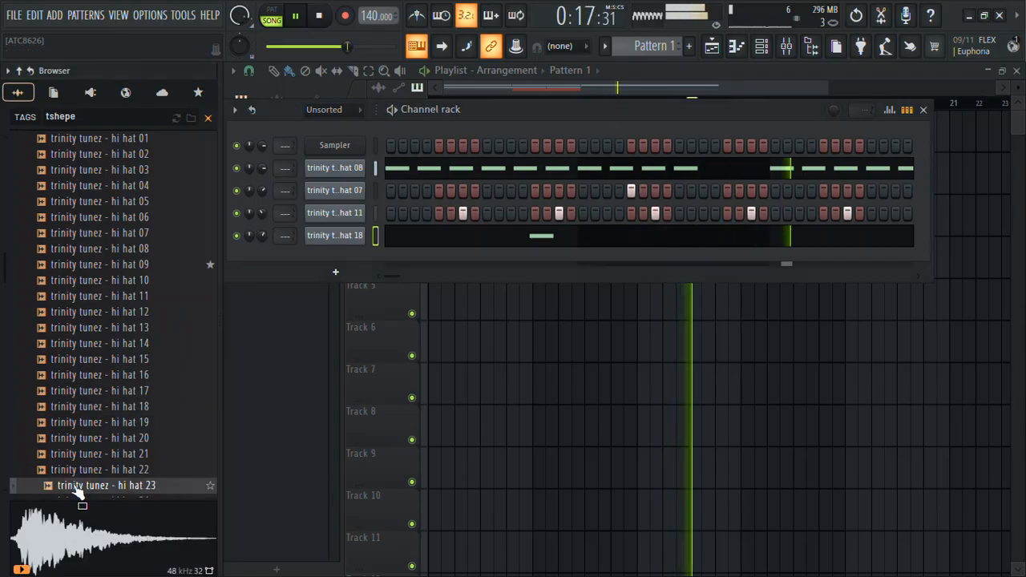
key("Down")
key("Down")
key("Down")
left_click(85, 463)
left_click(79, 475)
left_click(83, 459)
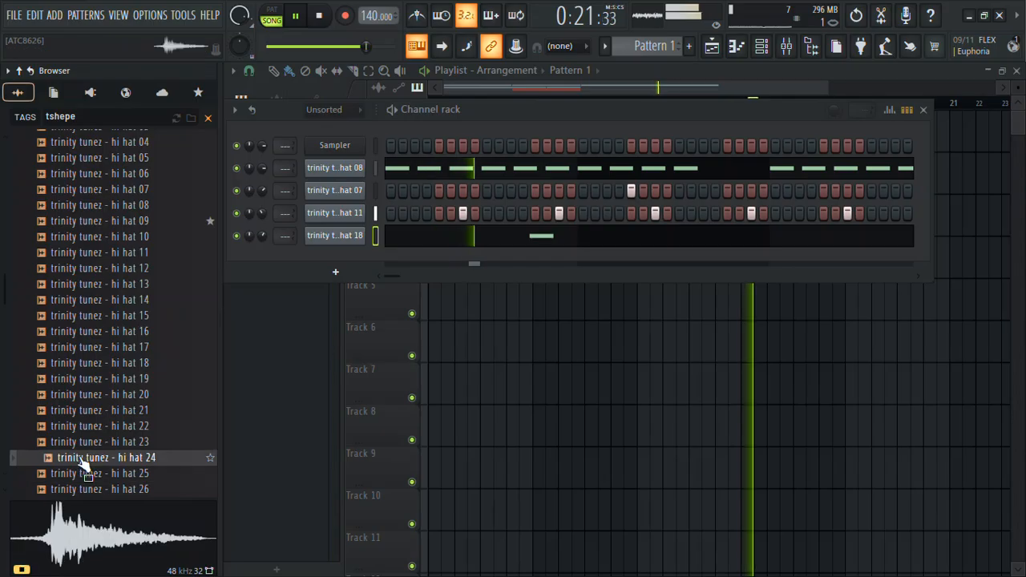
Load "trinity tunez - hi hat 26" into a new channel and close its settings
left_click(74, 491)
right_click(75, 499)
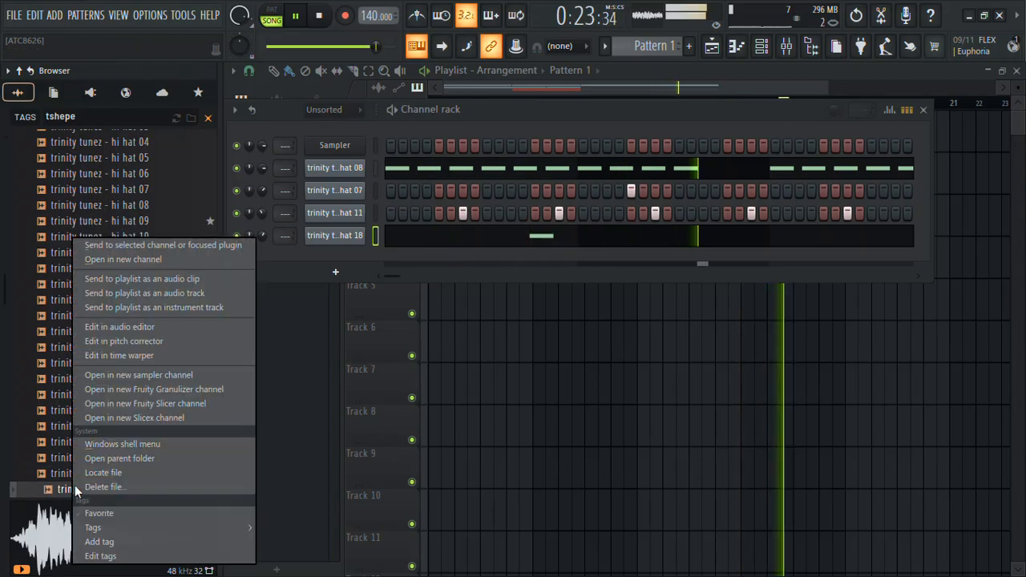
left_click(148, 259)
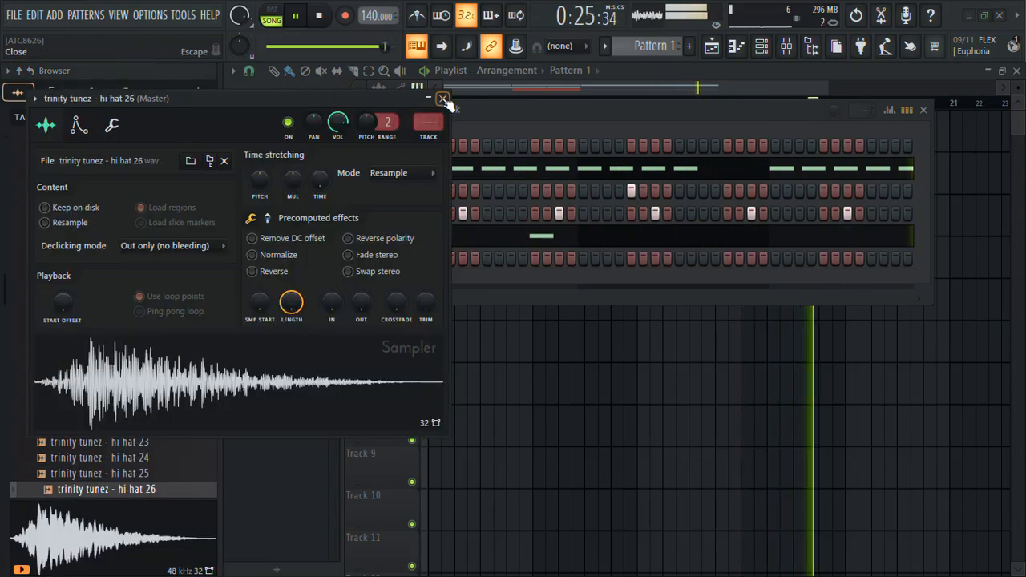
left_click(442, 98)
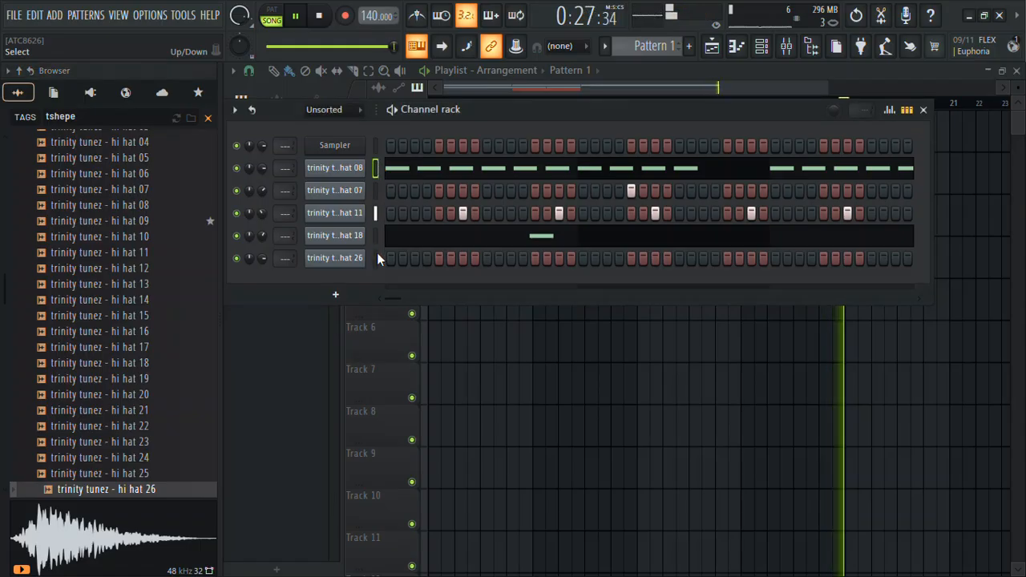
Paste the hi hat 08 pattern into the hi hat 26 channel and open its piano roll
key("ctrl+v")
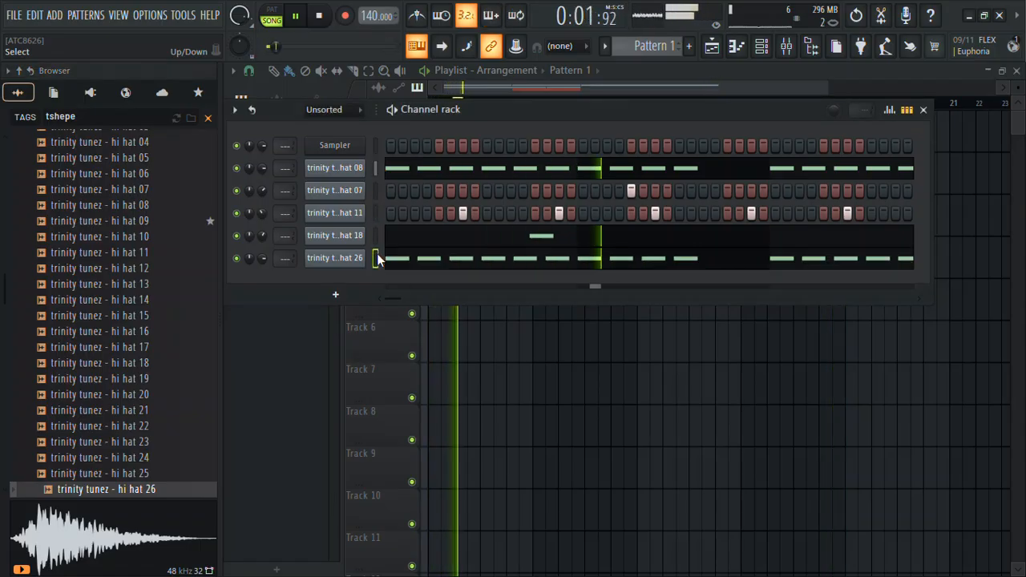
left_click(407, 258)
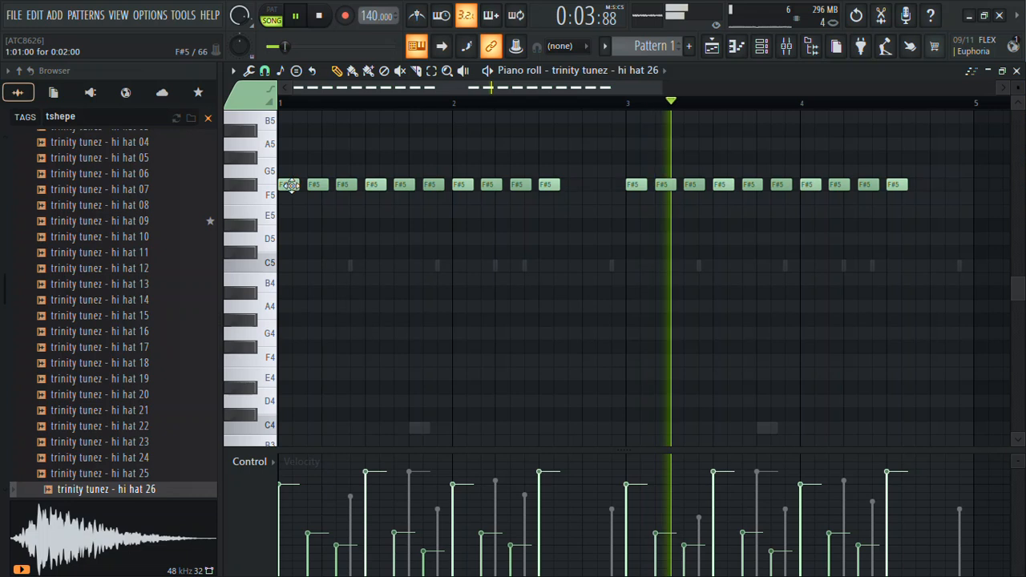
Show note panning and add and shift F#5 hi hat 26 notes into a closely spaced five-hit run in the first half of bar 1
left_click(261, 461)
left_click(264, 471)
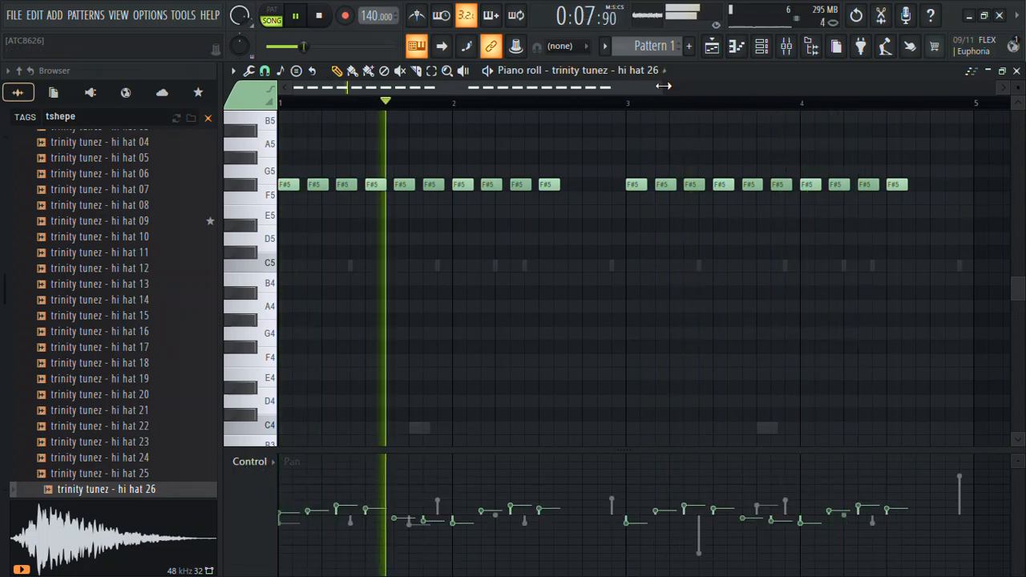
left_click_drag(663, 85, 515, 103)
left_click(306, 184)
key("space")
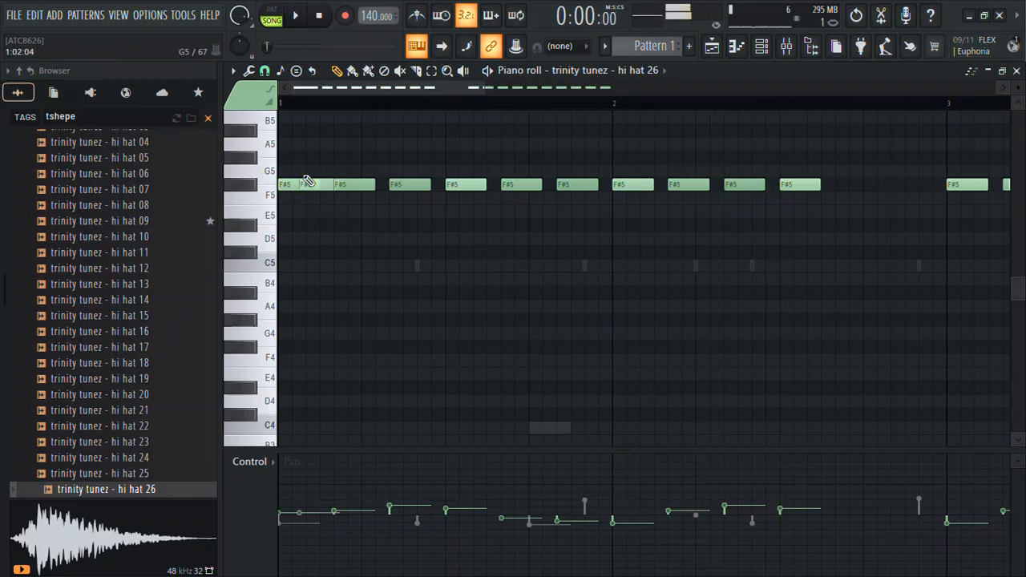
left_click_drag(318, 185, 345, 212)
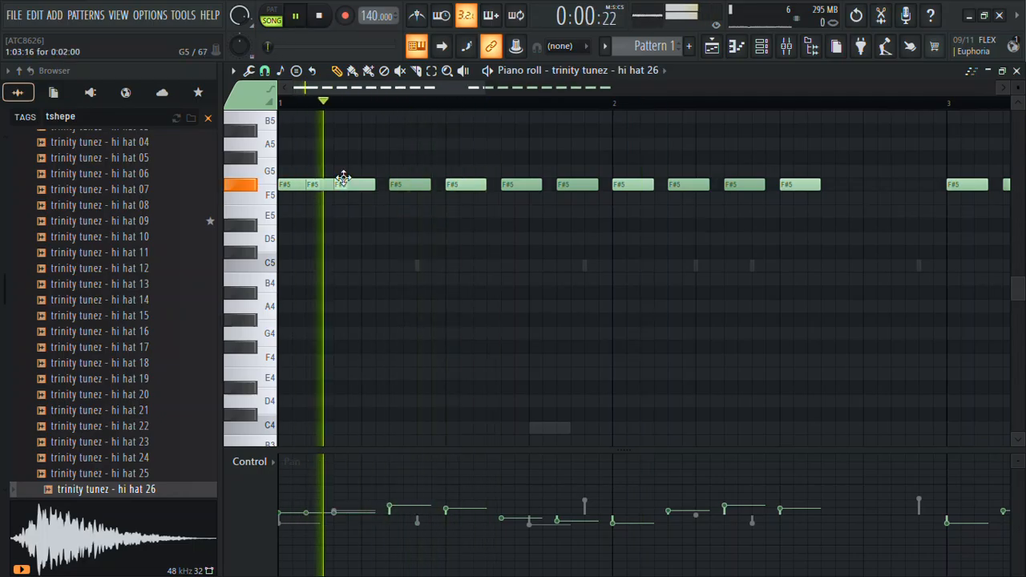
key("space")
left_click(375, 217)
left_click_drag(376, 185, 362, 200)
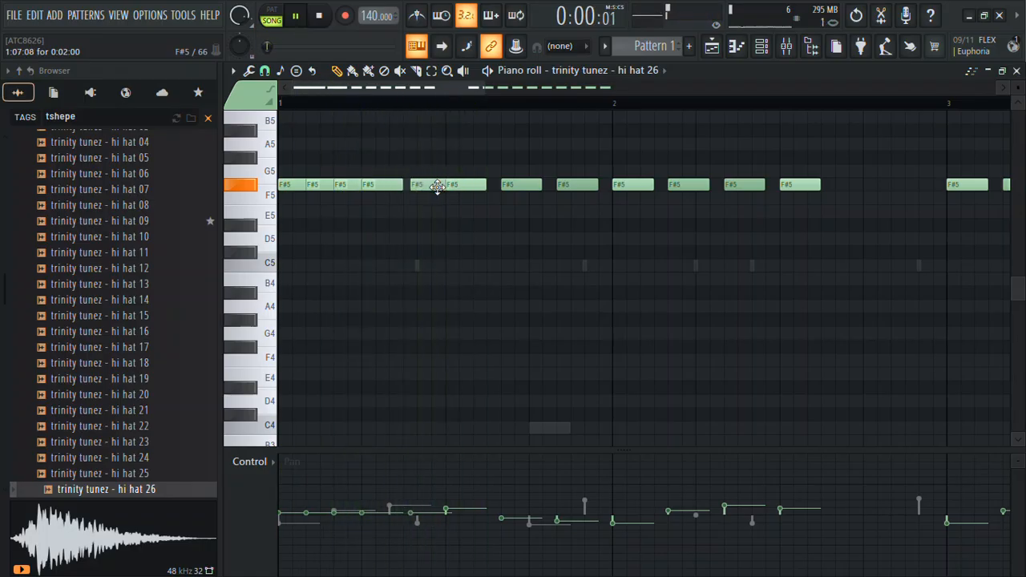
key("space")
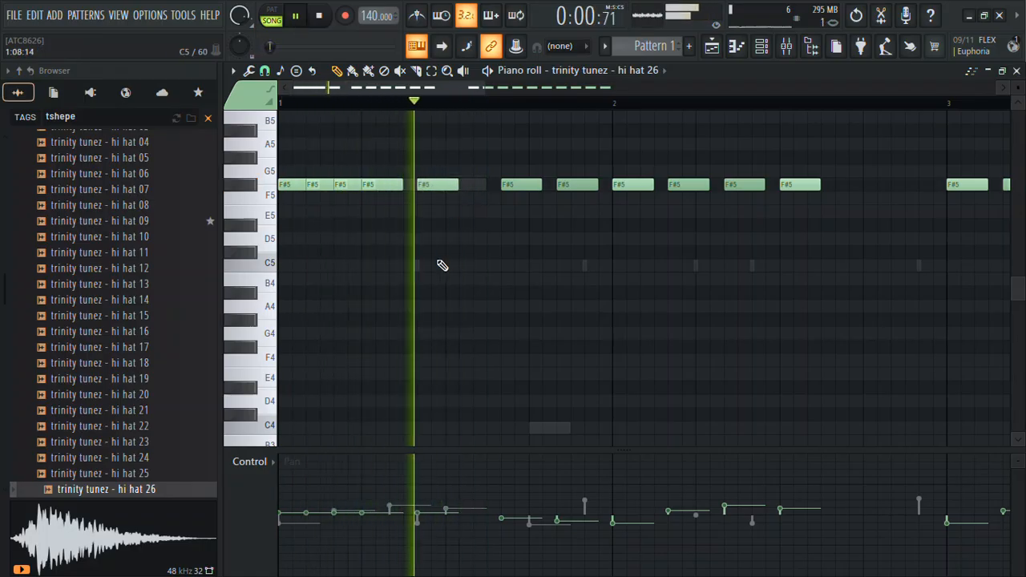
Transpose the hi hat 26 notes down to C5 and delete the two notes in the second half of bar 1
key("shift+Down")
key("shift+Down")
key("shift+Down")
key("shift+Down")
key("shift+Down")
key("shift+Down")
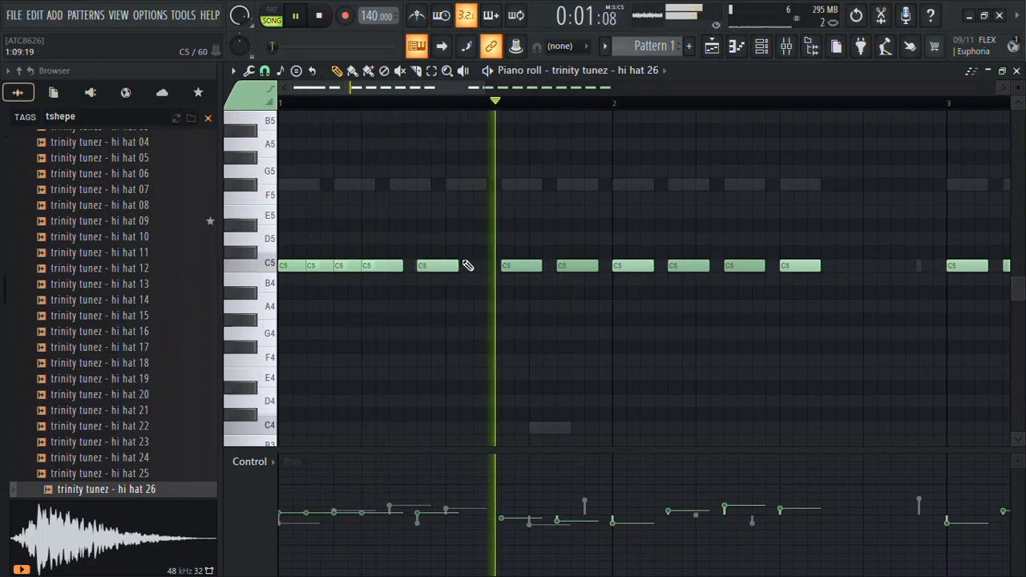
right_click(570, 269)
right_click(510, 268)
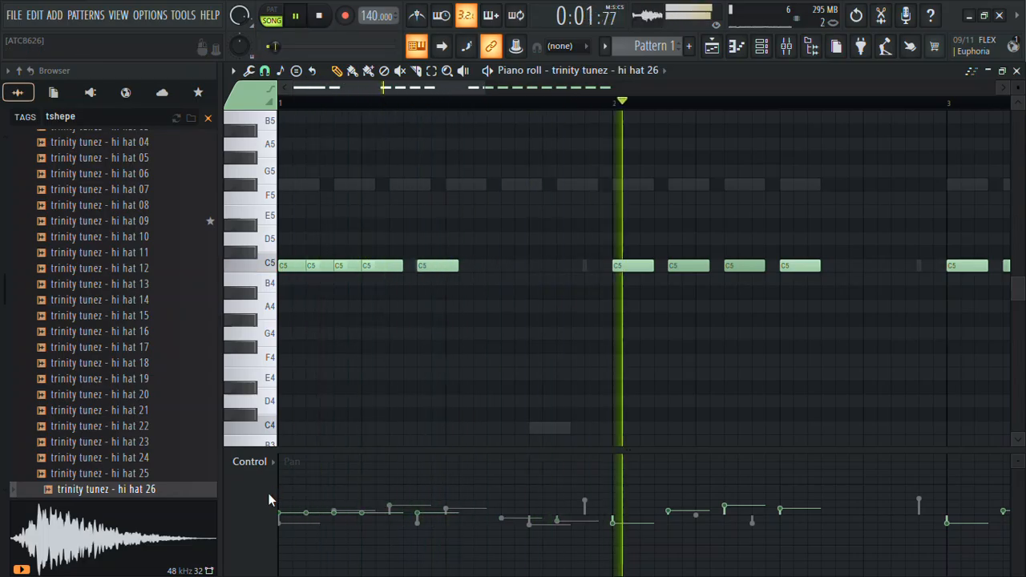
Pan the fifth note about 20% right, and lower the velocities of the second and fourth notes, the fourth to about 58%
left_click(249, 462)
left_click(250, 468)
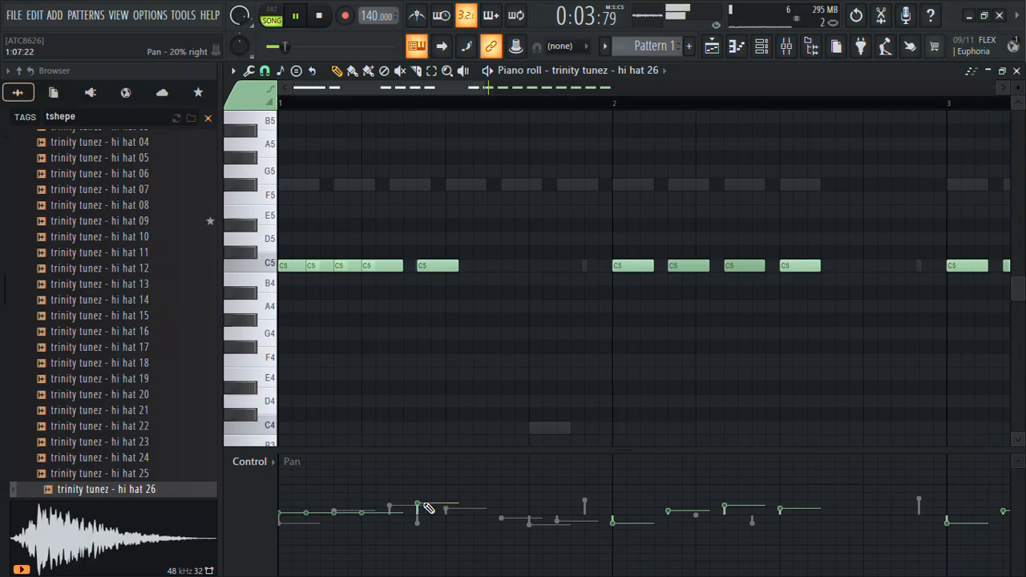
left_click(255, 463)
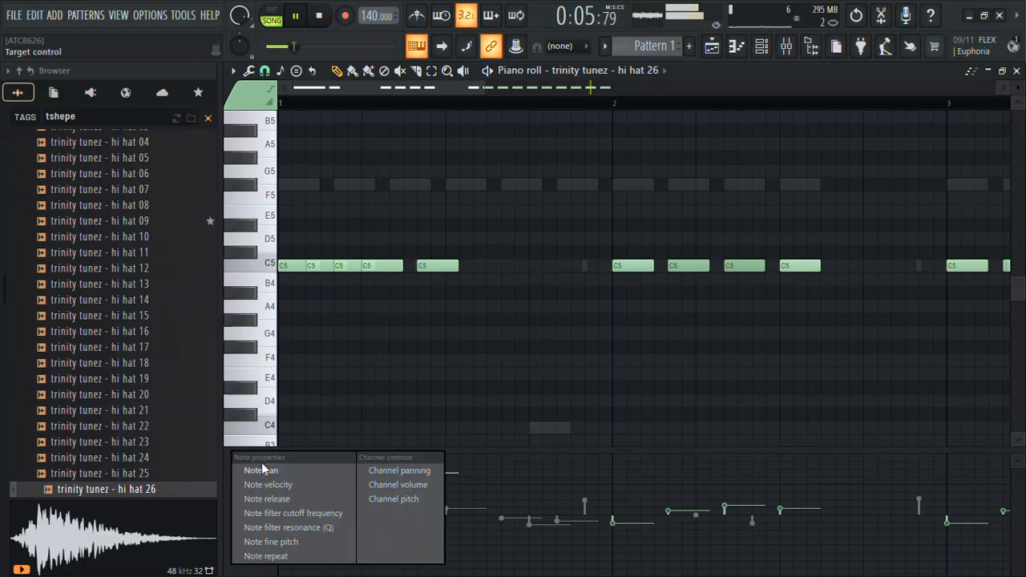
left_click(280, 484)
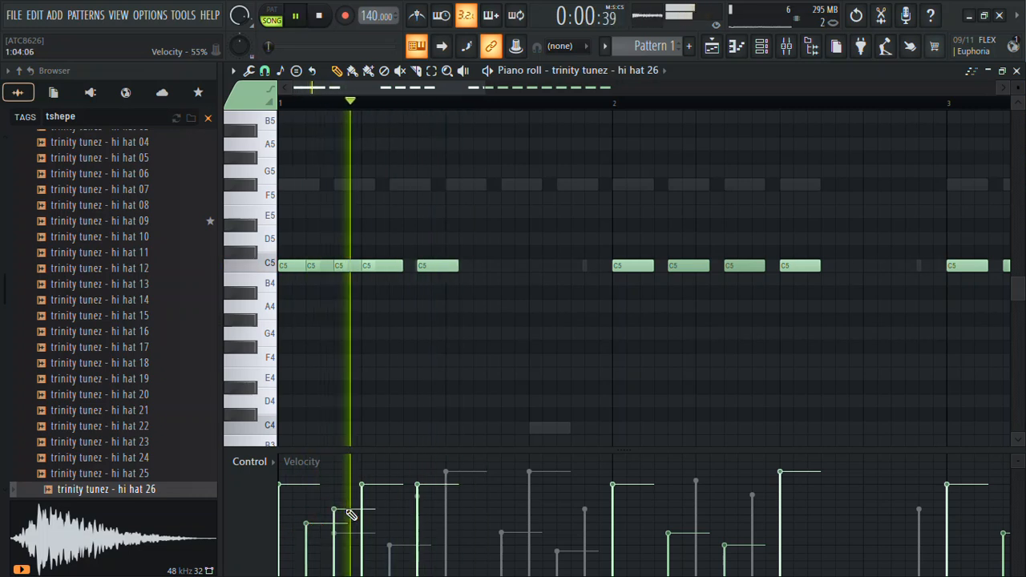
key("ctrl+z")
key("space")
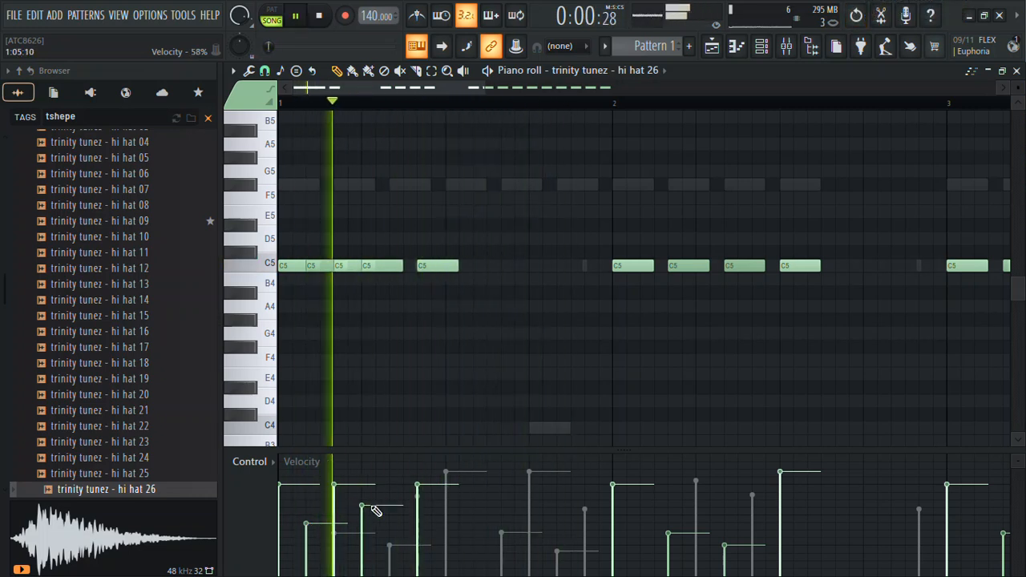
Make the notes legato, raise the bar 1 run to D#5 and duplicate it into the second half of the bar
key("ctrl+l")
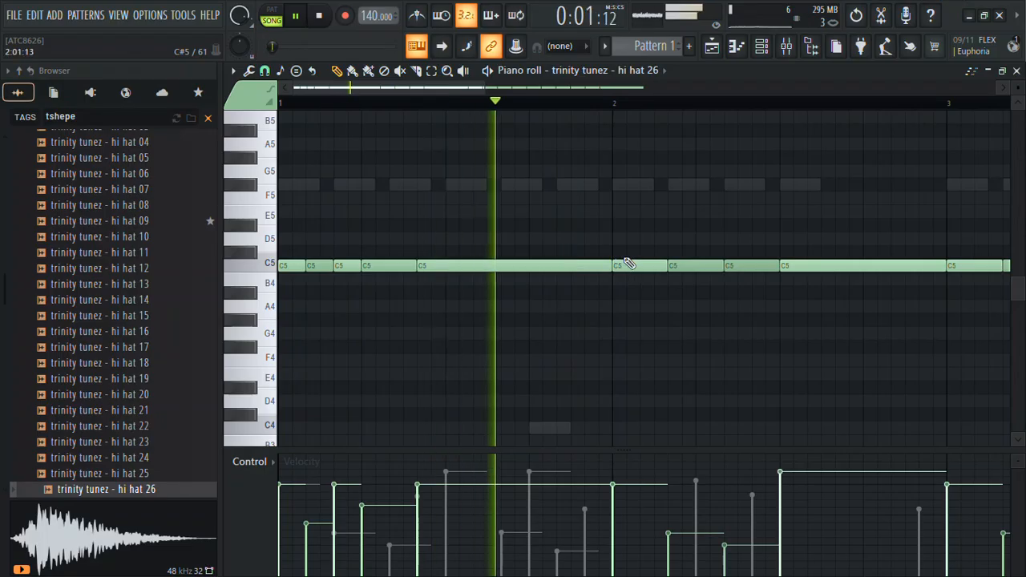
left_click_drag(609, 267, 266, 277)
key("shift+Up")
key("shift+Up")
key("shift+Up")
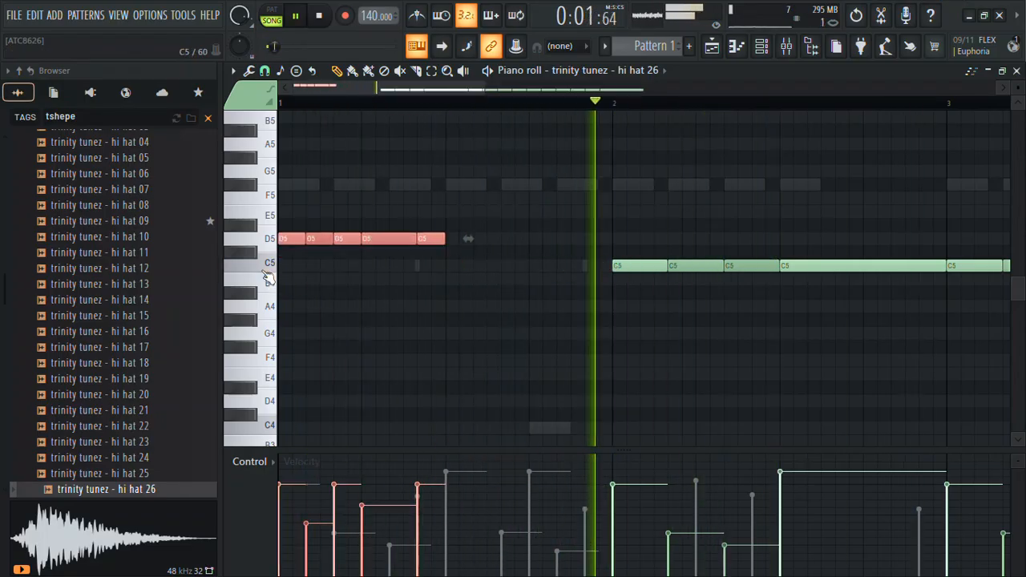
key("ctrl+b")
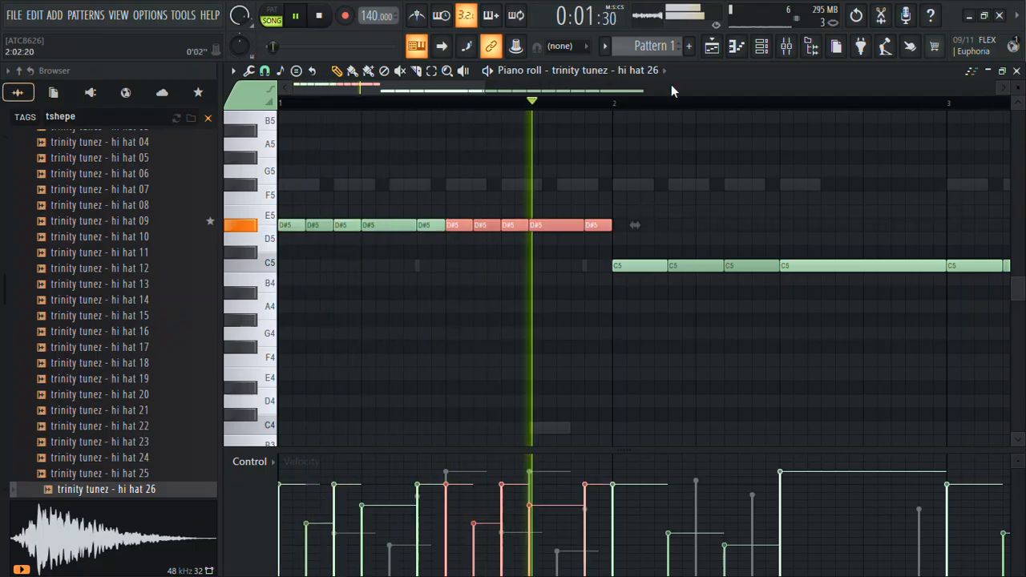
Pan the last two notes of each bar 1 run right, and replace the remaining C5 notes with a copy of bar 1 in bar 2
left_click(284, 467)
left_click(282, 468)
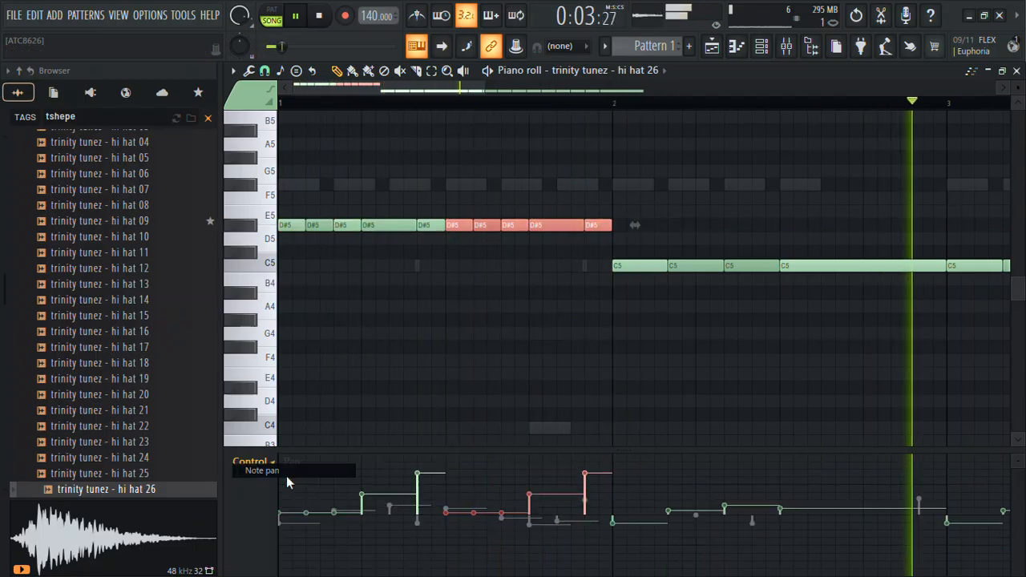
left_click_drag(487, 91, 687, 154)
left_click_drag(908, 238, 446, 280)
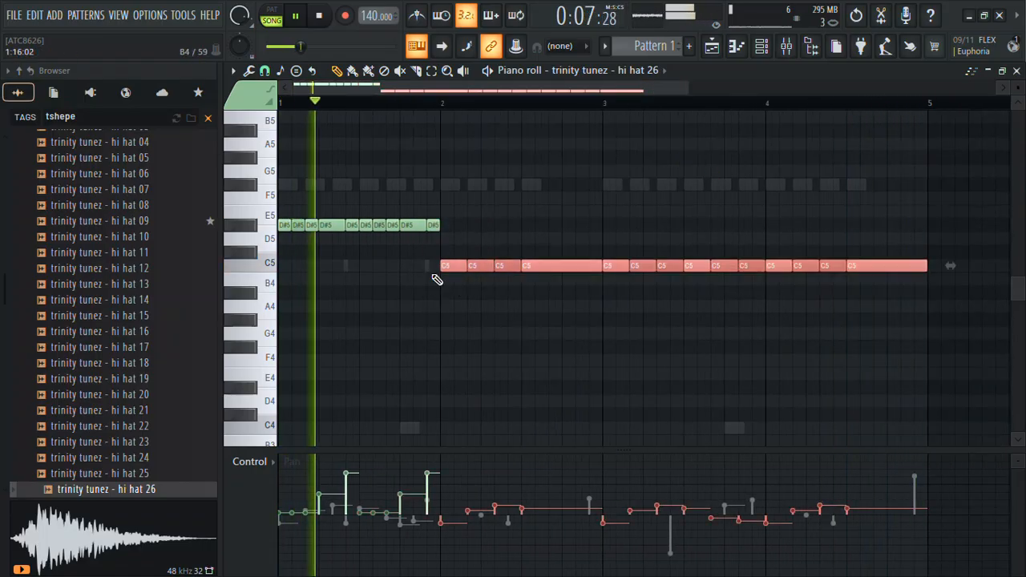
key("Delete")
key("ctrl+b")
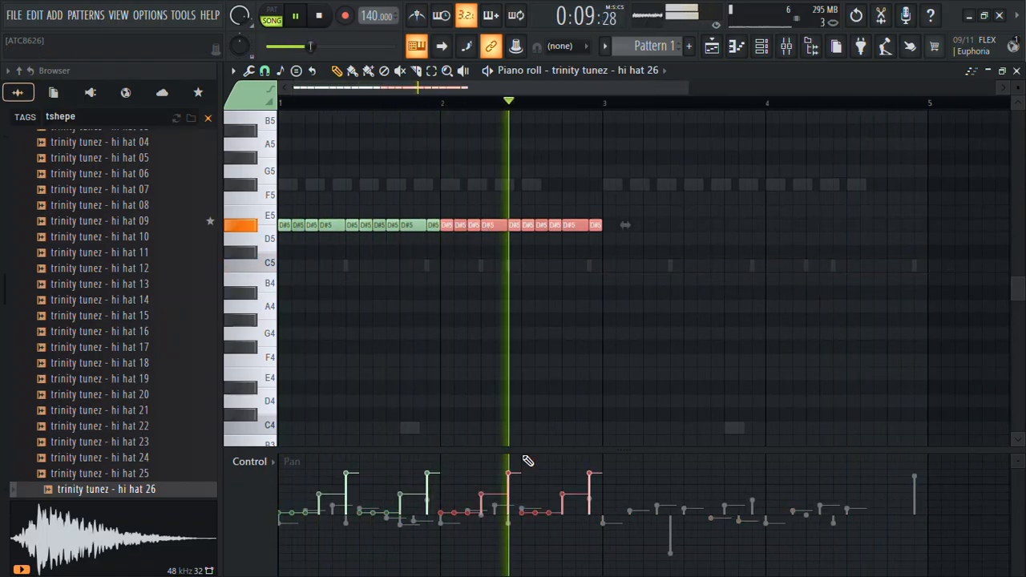
Pan the last two notes of each bar 2 run left, about 17% for the first run's fourth note and 70% for the final note
left_click(599, 551)
mouse_move(603, 561)
left_mouse_down()
mouse_move(568, 540)
mouse_move(497, 534)
mouse_move(513, 569)
left_mouse_up()
left_click(491, 535)
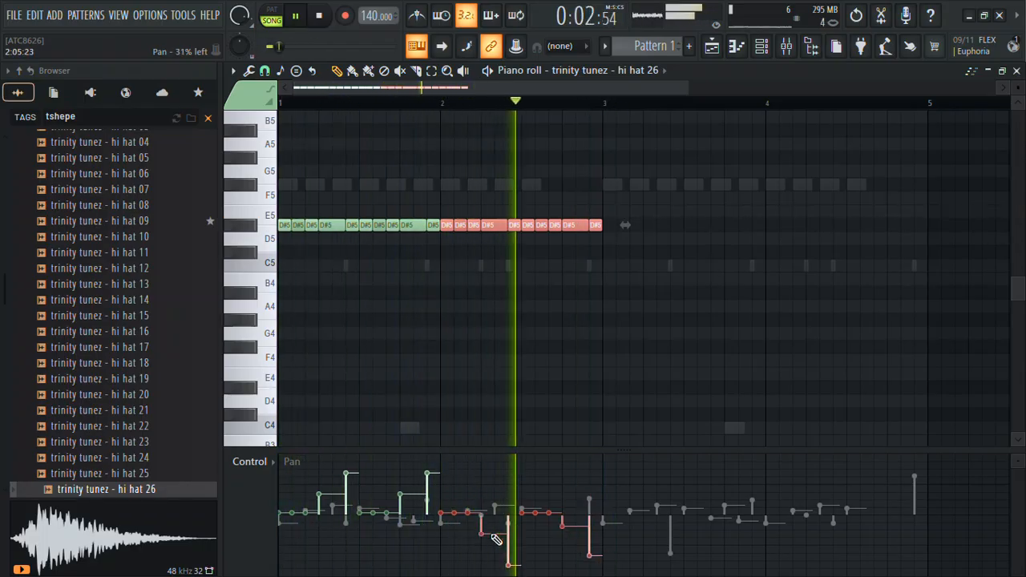
left_click(588, 566)
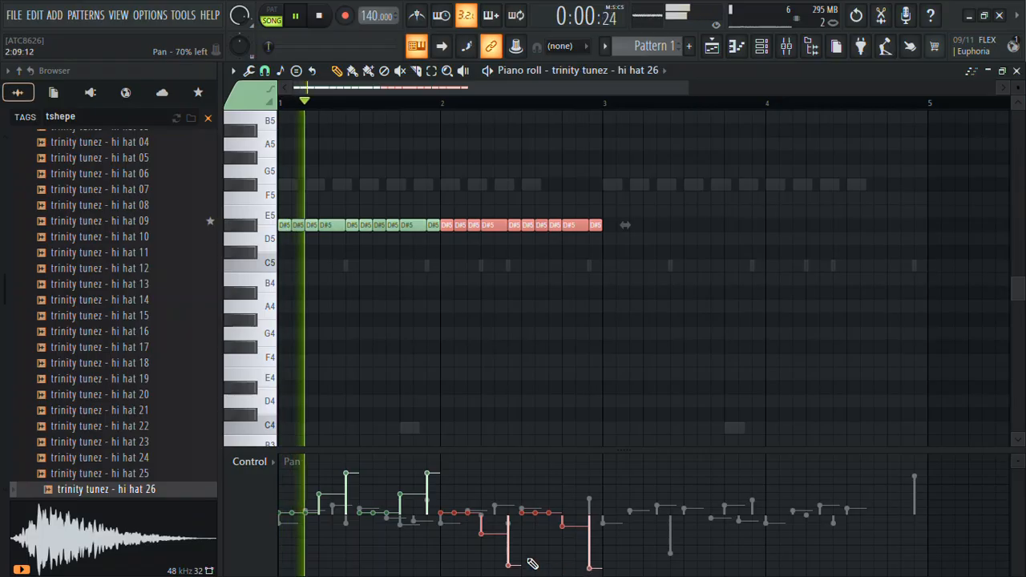
key("ctrl+z")
left_click(479, 521)
key("space")
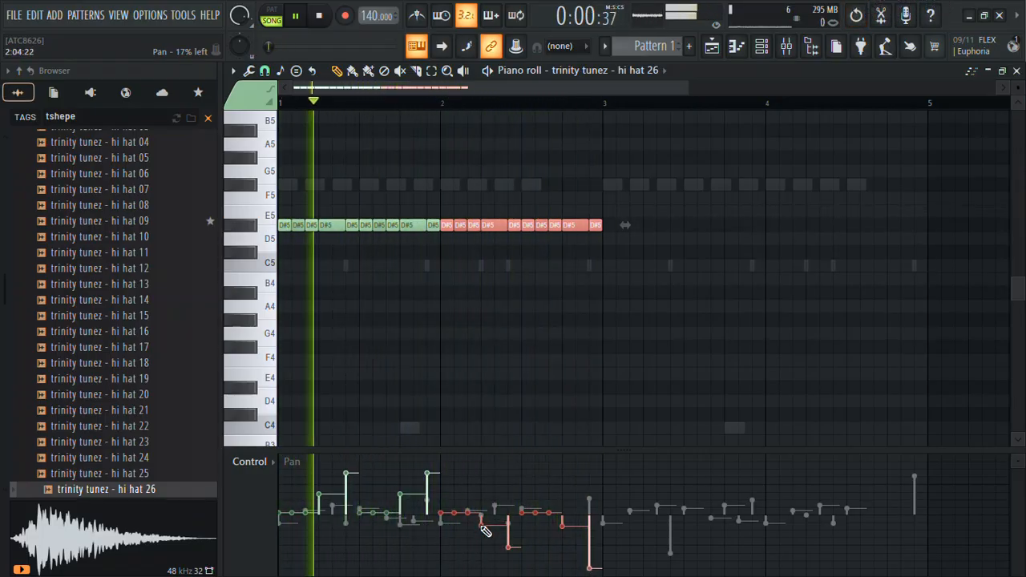
Duplicate the two-bar hi hat 26 pattern into bars 3 and 4 and return to the channel rack
left_click(609, 128)
key("ctrl+b")
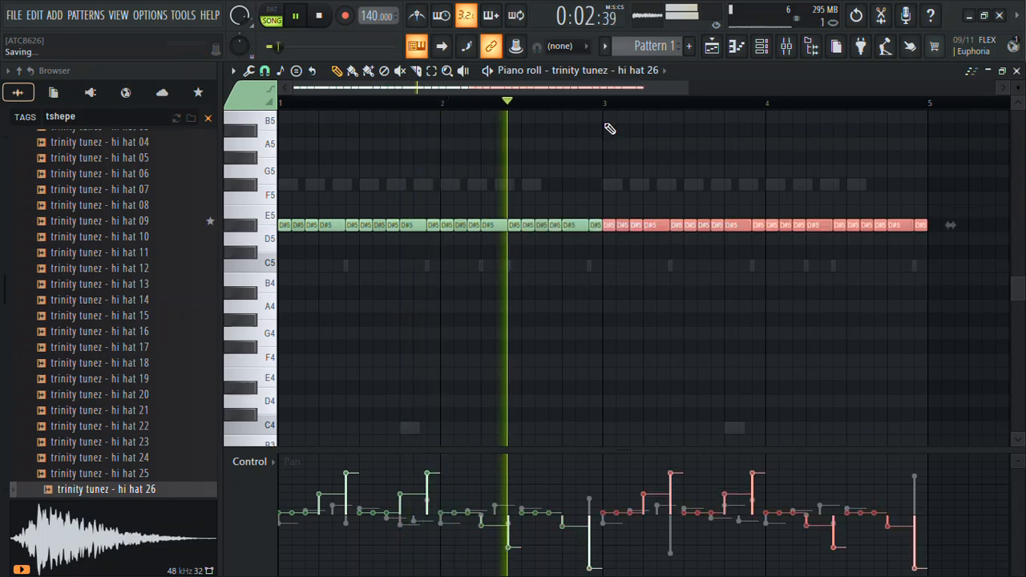
key("F6")
key("F5")
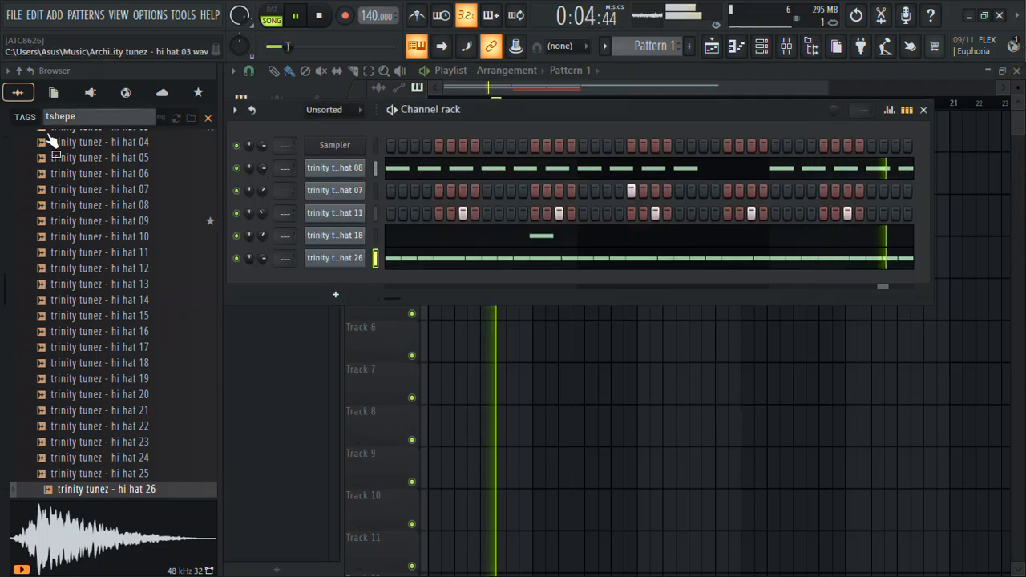
Collapse the hi hat folder, open the drumkit's kick folder and audition its samples through kick 11
scroll(58, 248, "up", 6)
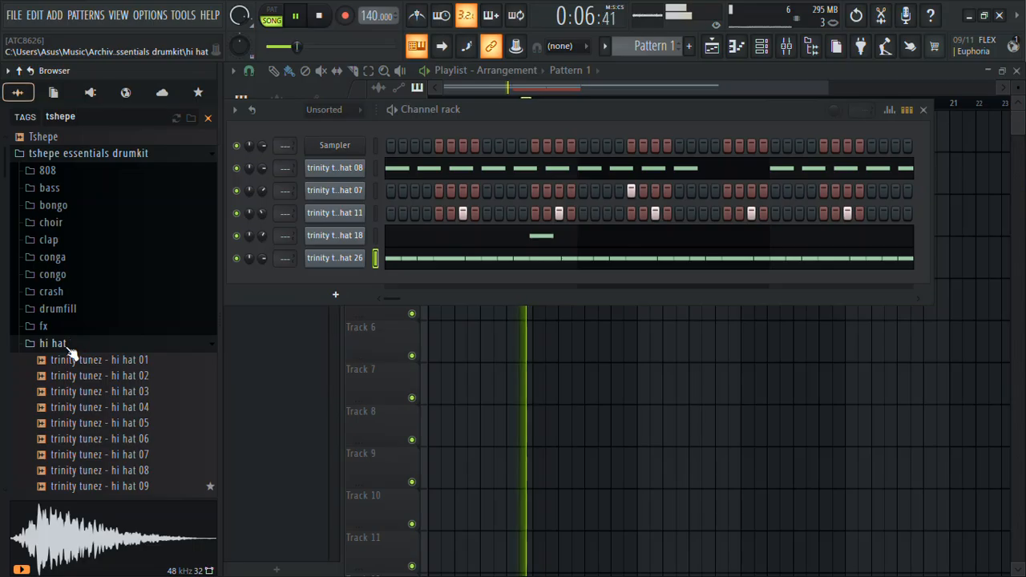
left_click(69, 348)
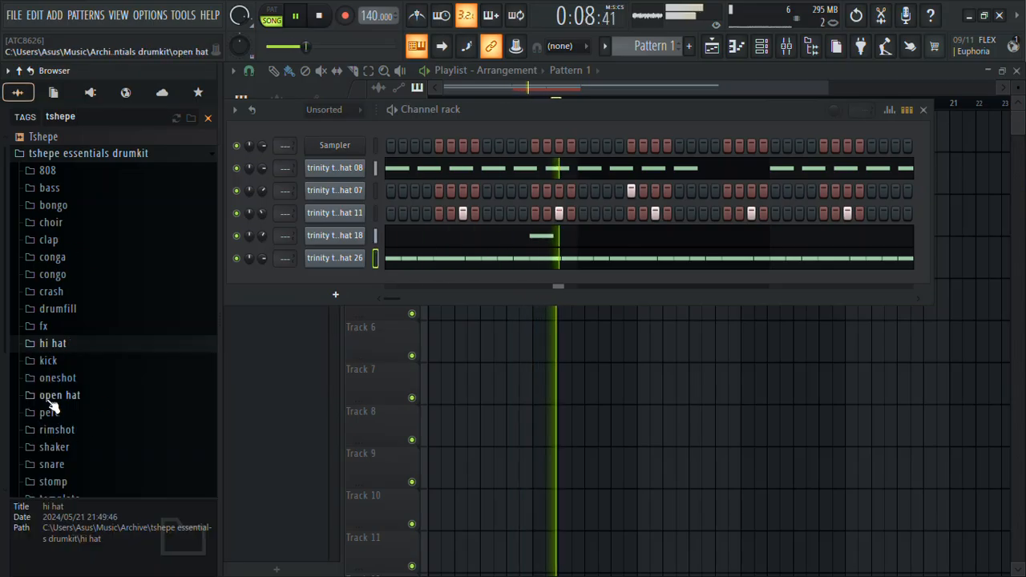
left_click(68, 349)
left_click(54, 218)
left_click(62, 234)
left_click(107, 346)
left_click_drag(106, 377, 108, 382)
left_click(112, 362)
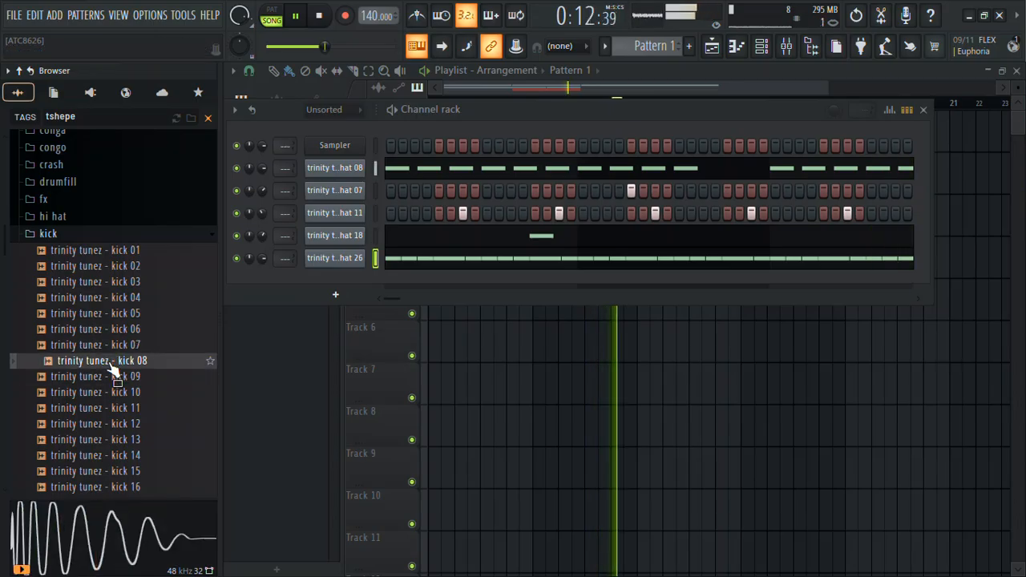
left_click(126, 414)
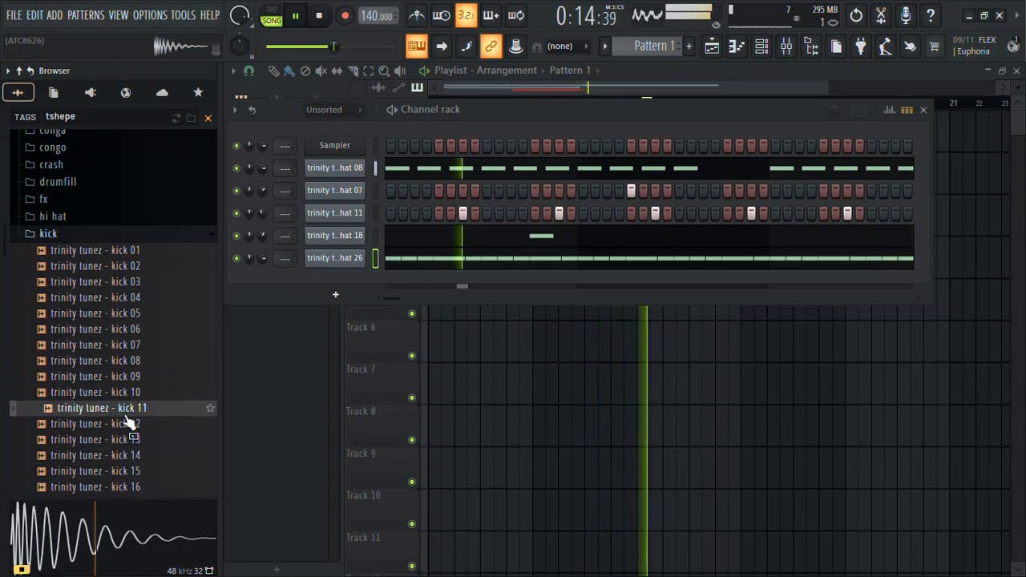
Load "trinity tunez - kick 11" into a new channel and place a kick on its first step
right_click(126, 415)
left_click(195, 251)
left_click(461, 118)
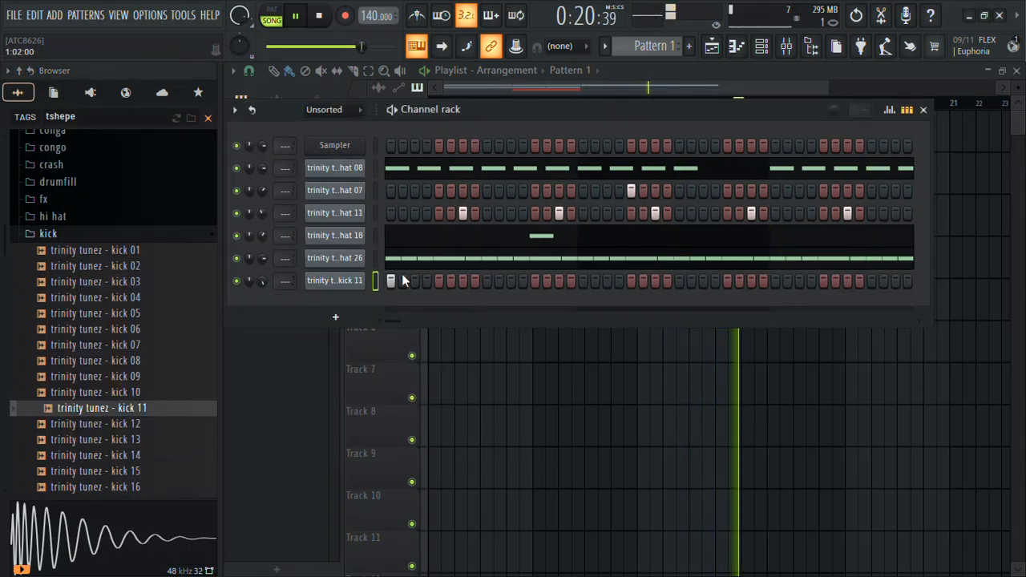
left_click(463, 280)
Build a three-kick C5 pattern in bar 1 of kick 11's piano roll at 100% velocity, make it legato and duplicate it into bar 2
right_click(333, 282)
left_click(381, 277)
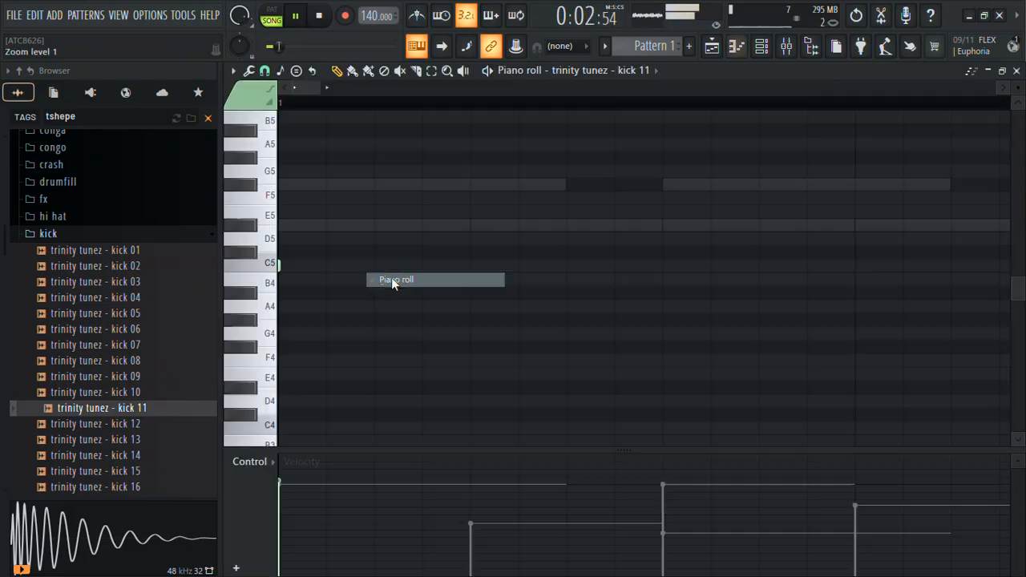
key("space")
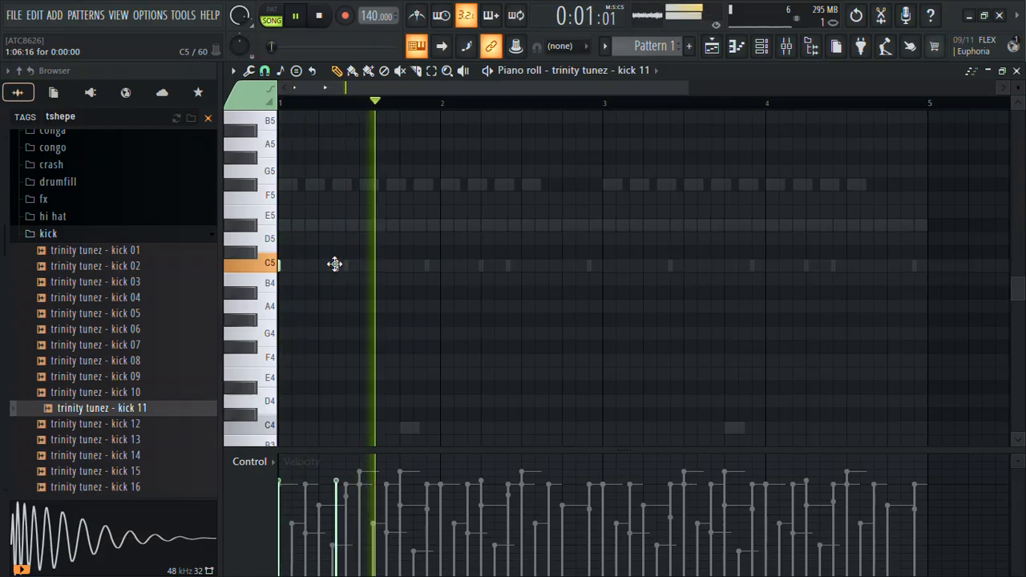
left_click_drag(334, 465, 266, 401)
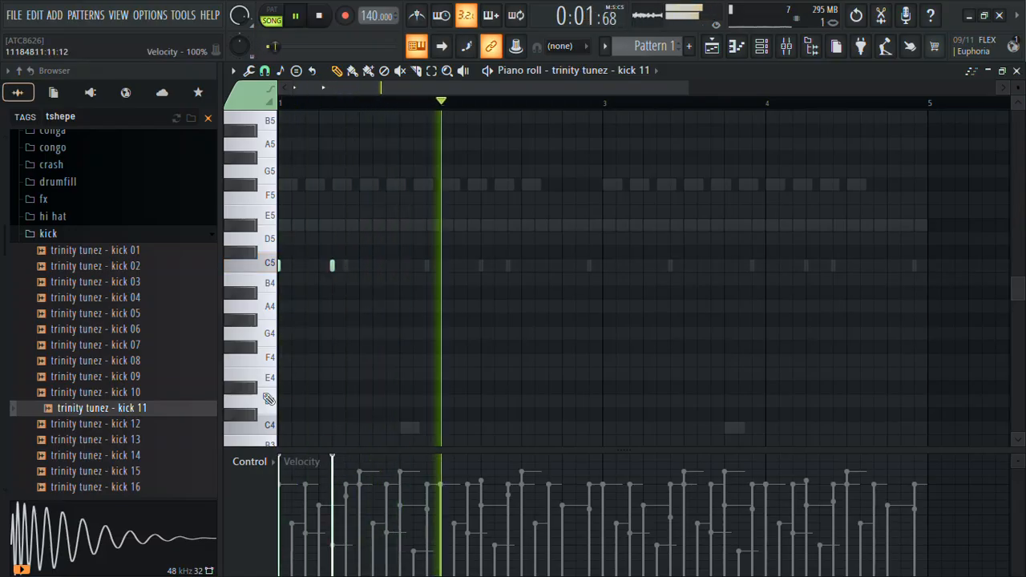
left_click(426, 267)
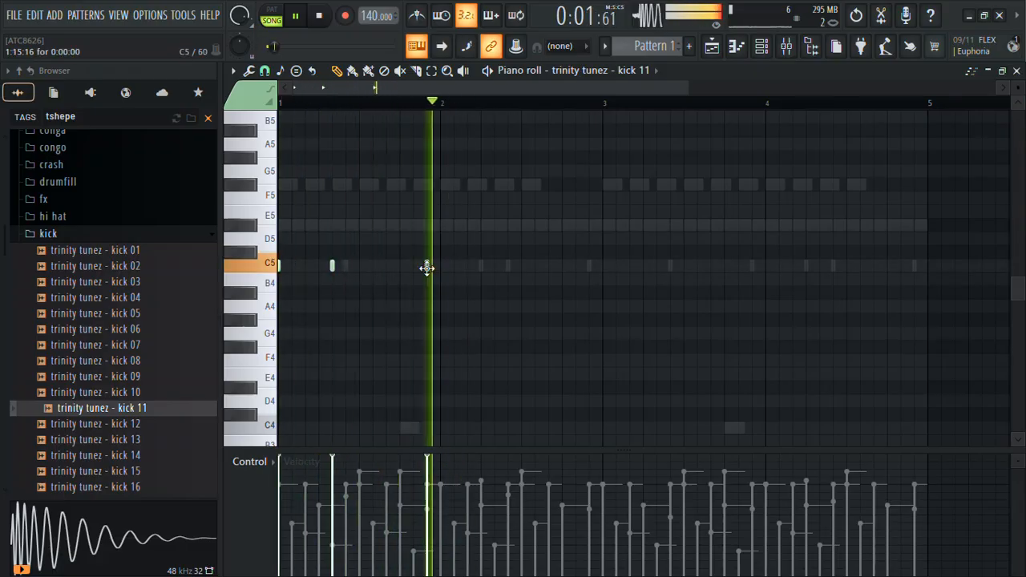
key("ctrl+l")
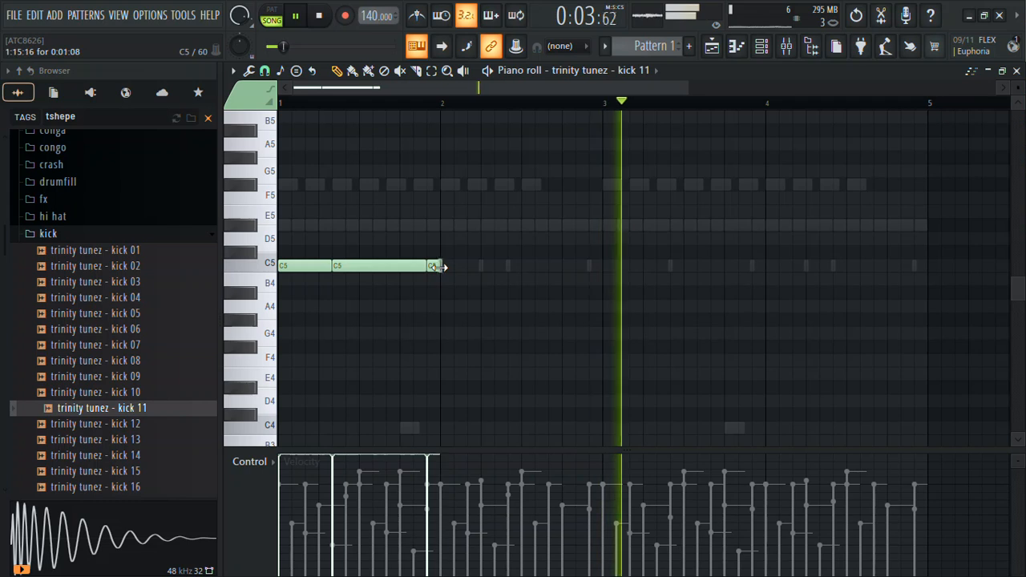
key("ctrl+b")
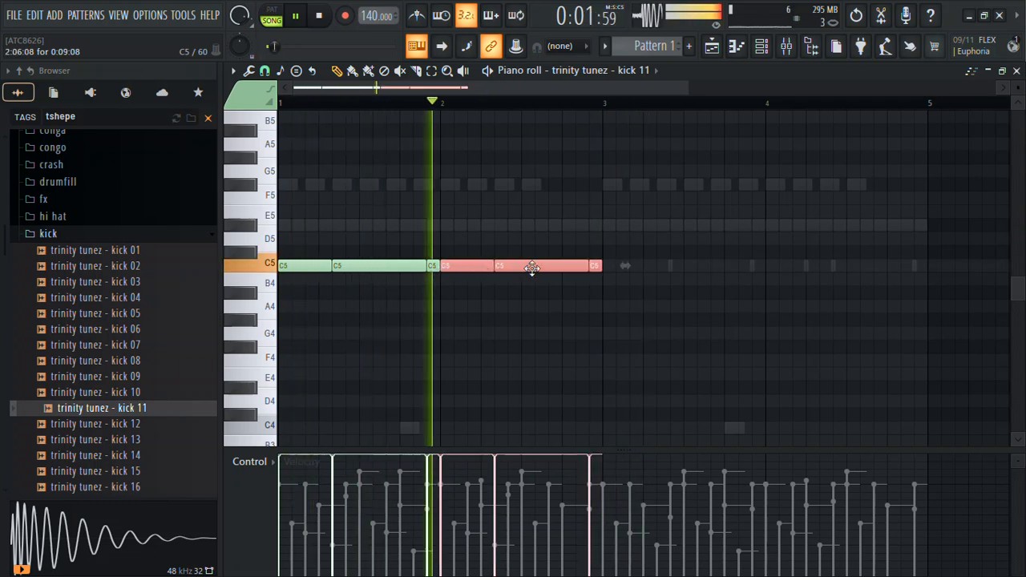
Shift bar 2's second kick earlier and remove its last one, and duplicate both bars into bars 3 and 4
key("ctrl+d")
left_click_drag(520, 272, 522, 269)
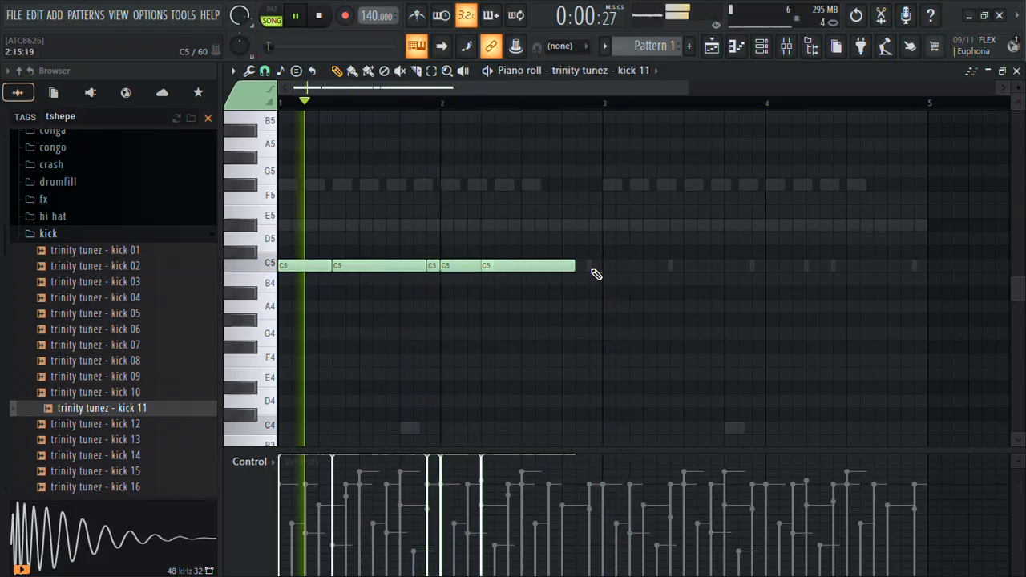
key("ctrl+b")
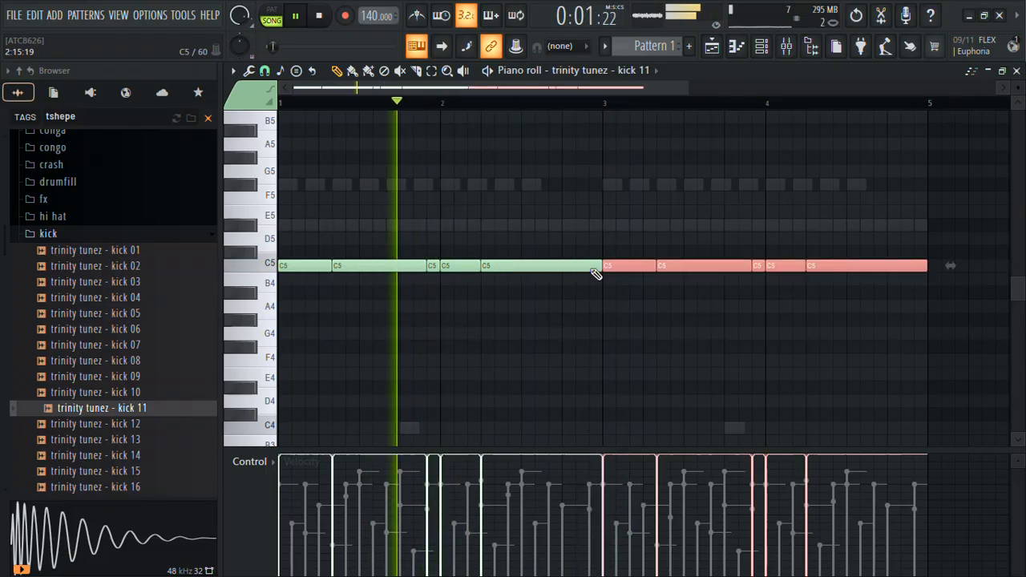
Close the piano roll and review kick 11's sample and miscellaneous channel settings
left_click(1016, 72)
right_click(263, 279)
left_click(287, 288)
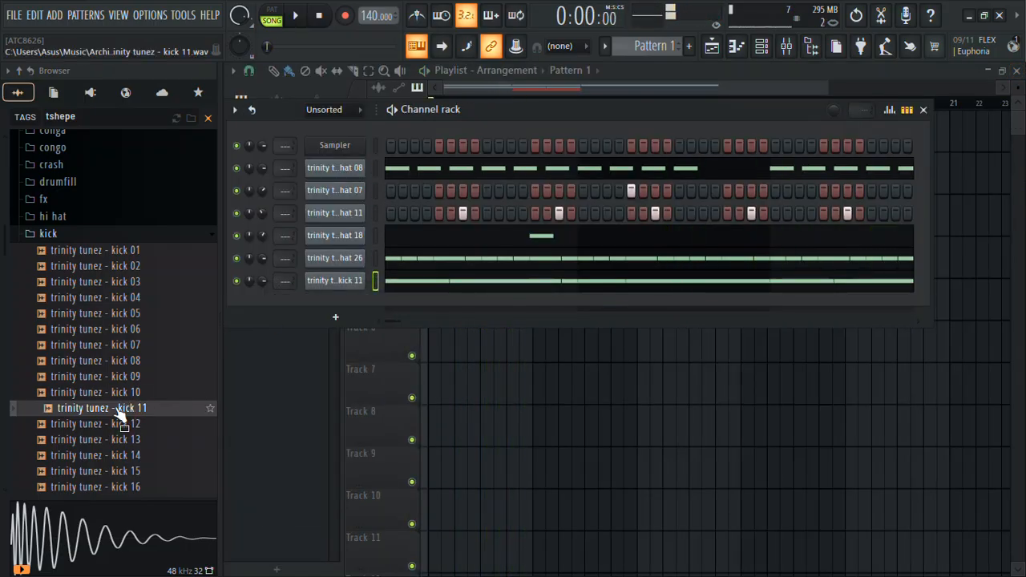
left_click(326, 286)
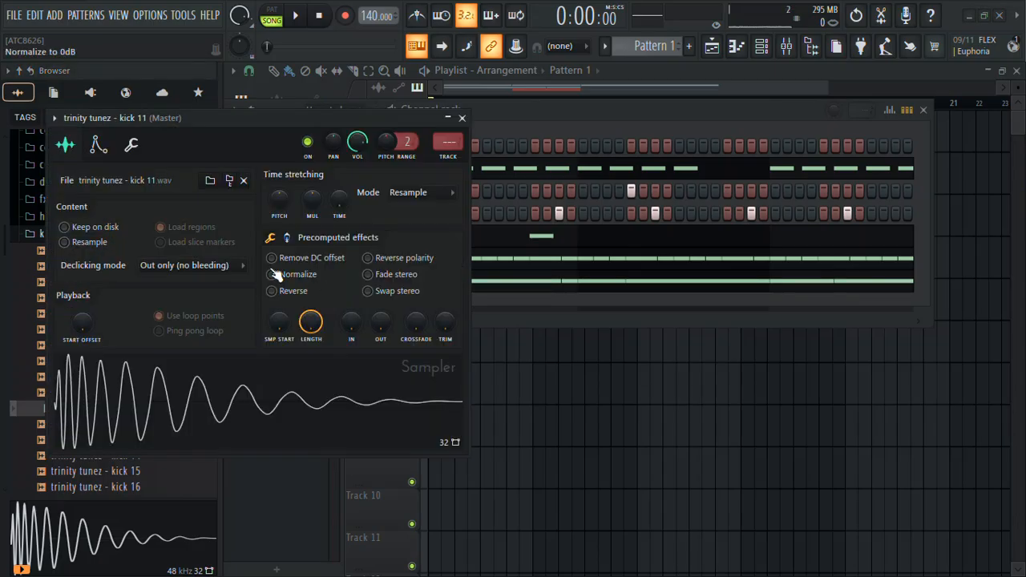
left_click(133, 146)
left_click(68, 144)
left_click(463, 118)
Audition kicks 12 to 19, replace kick 11's sample with "trinity tunez - kick 18" and set the channel volume to about 97%
left_click(142, 425)
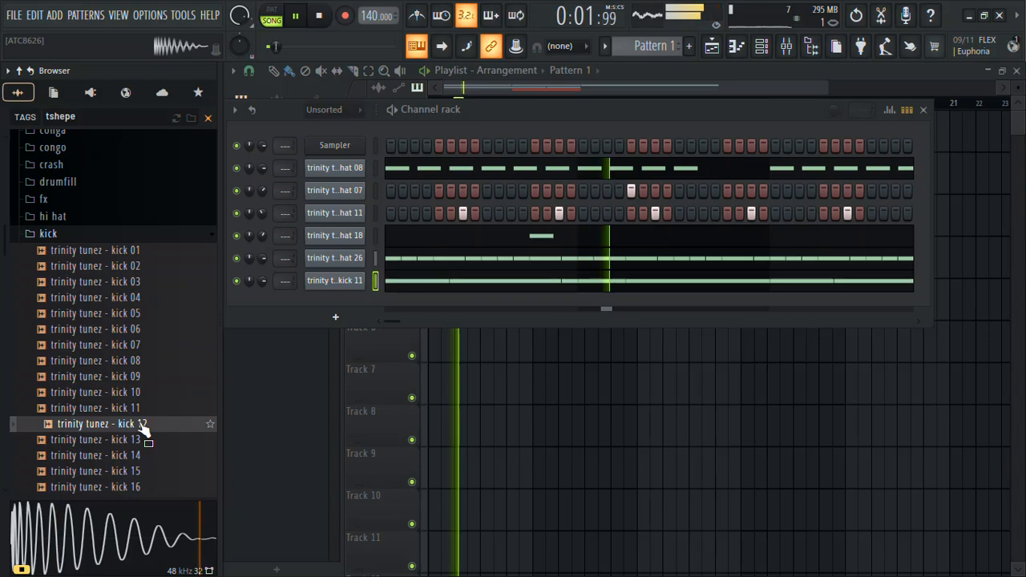
left_click(116, 440)
key("Down")
key("Down")
key("Down")
key("Down")
key("Down")
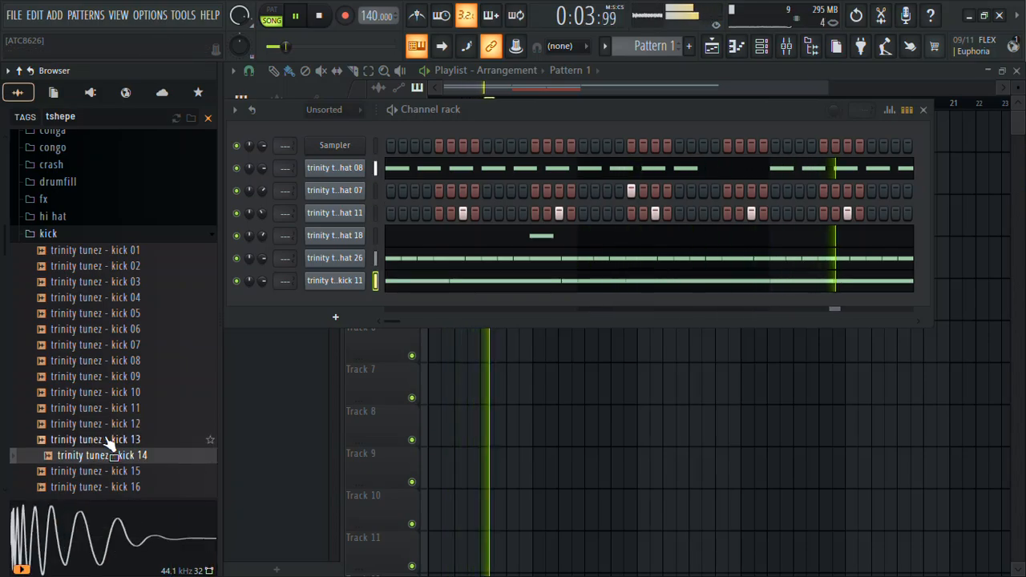
key("Down")
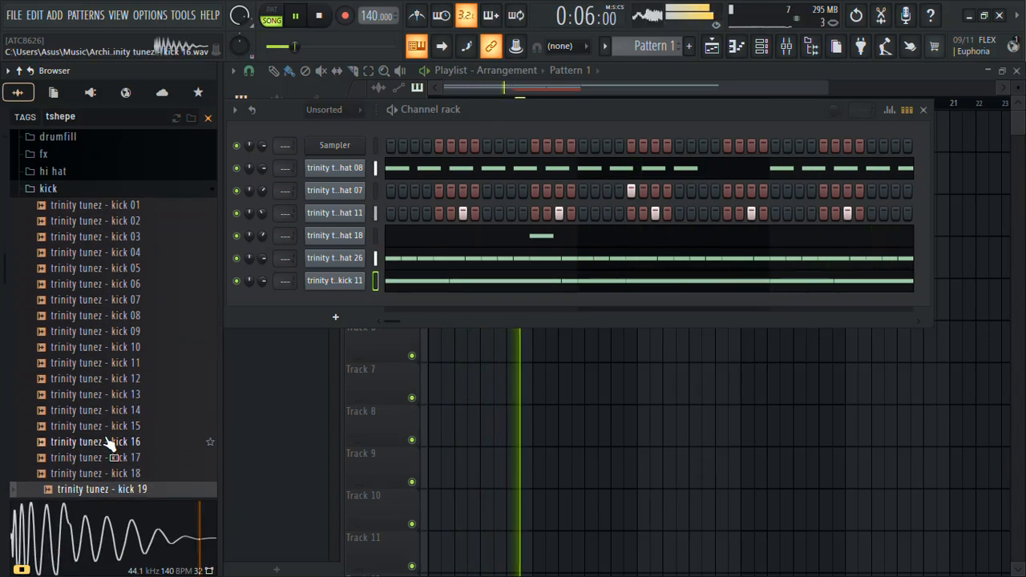
left_click_drag(121, 474, 324, 290)
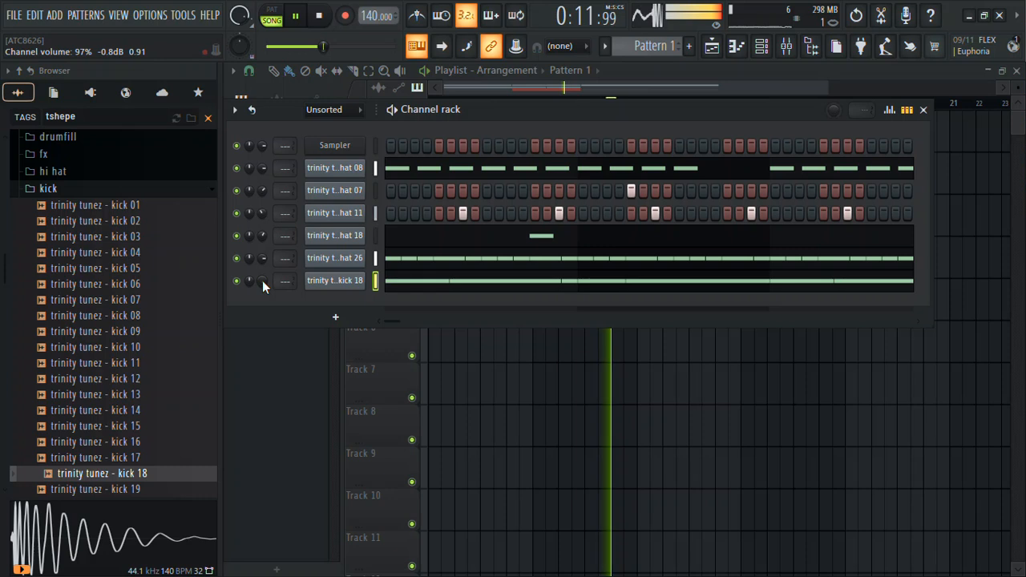
Collapse the kick folder, open the drumkit's rimshot folder and audition rimshots 02 and 03
left_click(84, 192)
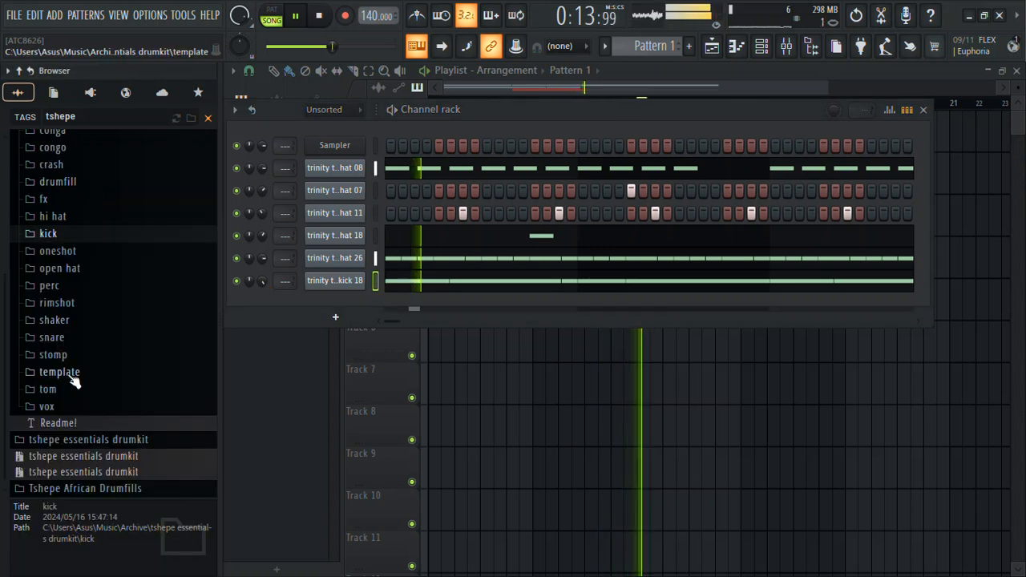
left_click(56, 302)
left_click(126, 350)
left_click(121, 335)
left_click_drag(129, 351, 136, 357)
left_click(120, 335)
Load "trinity tunez - rimshot 02" into a new channel and raise its start offset to skip the quiet lead-in
right_click(120, 335)
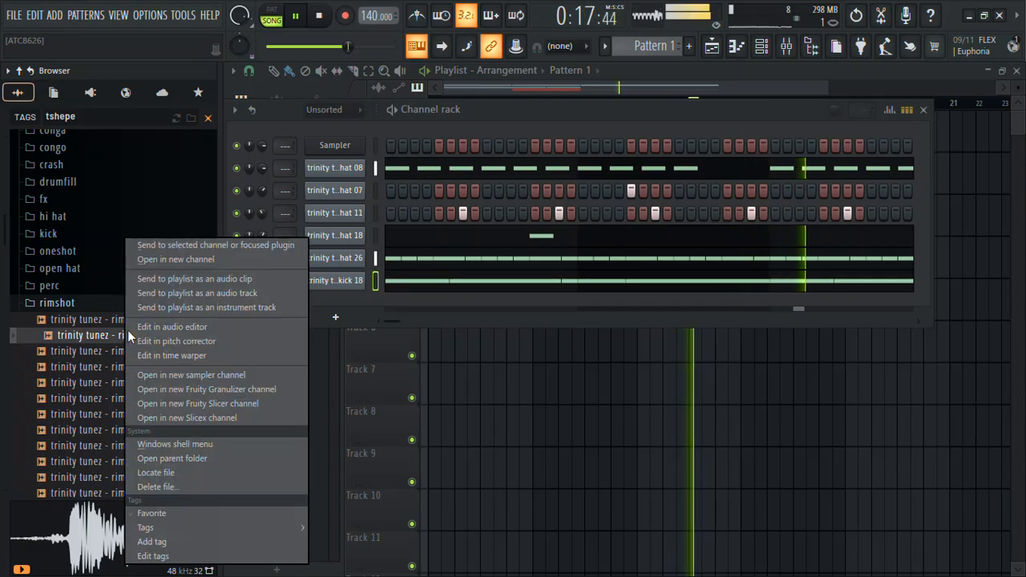
left_click(176, 258)
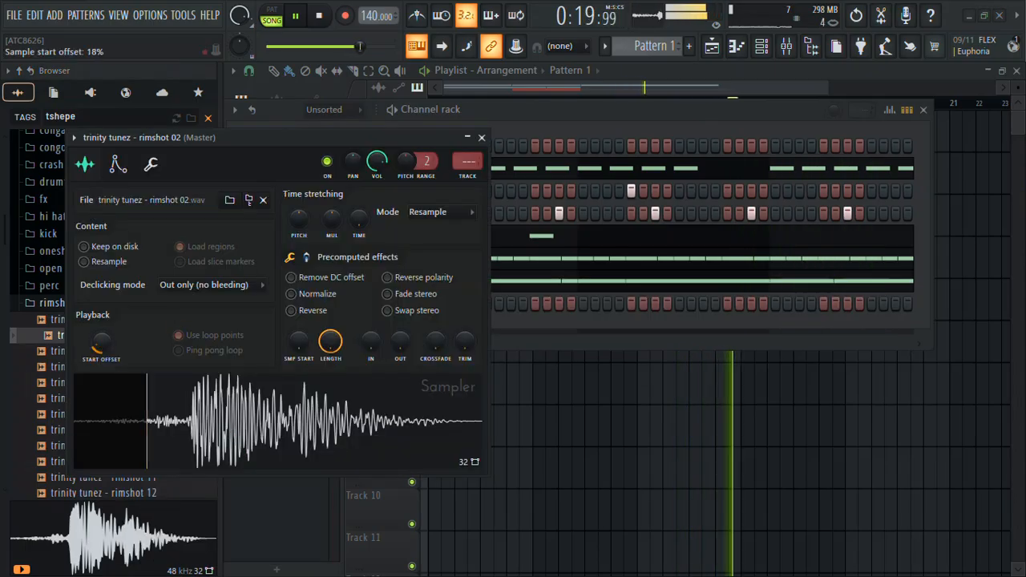
left_click(480, 137)
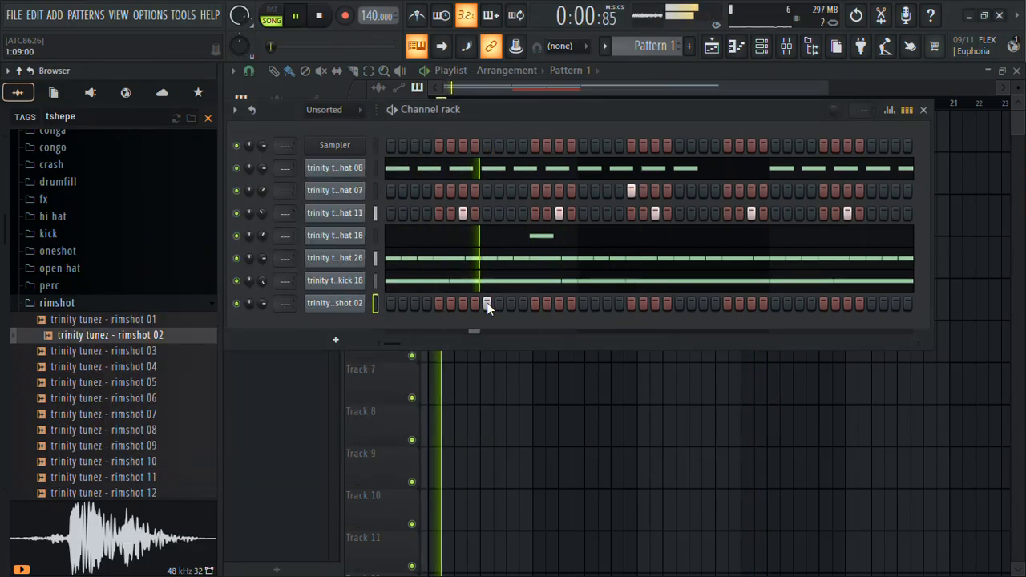
Place rimshot 02 hits on step 9 of bars 1 and 2 and open the channel's piano roll
left_click(679, 303)
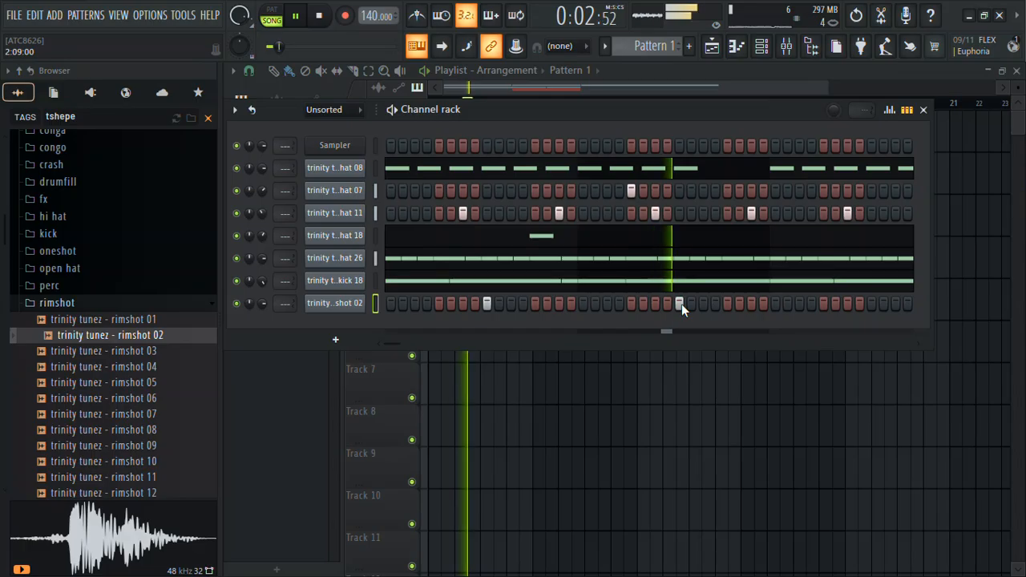
right_click(357, 302)
left_click(397, 300)
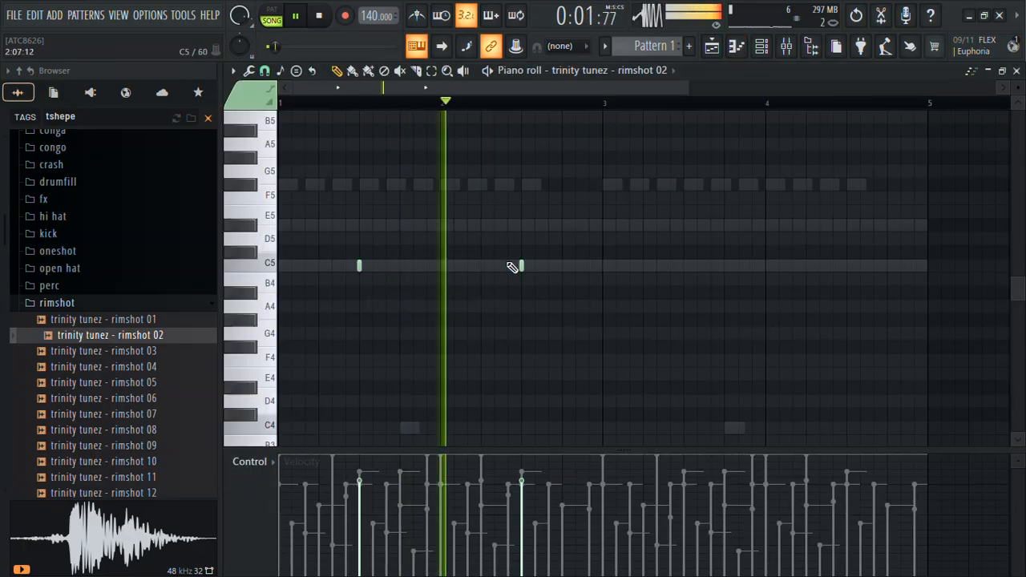
Add a softer A4 rimshot note one grid division before the C5 hit in the middle of bar 2
left_click_drag(520, 265, 525, 264)
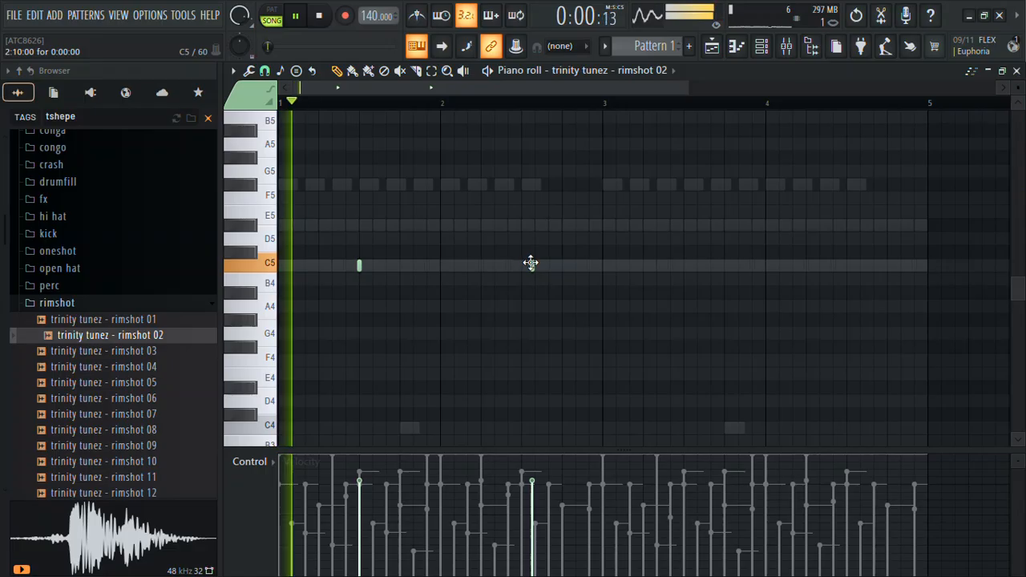
left_click(507, 224)
left_click_drag(530, 266, 518, 268)
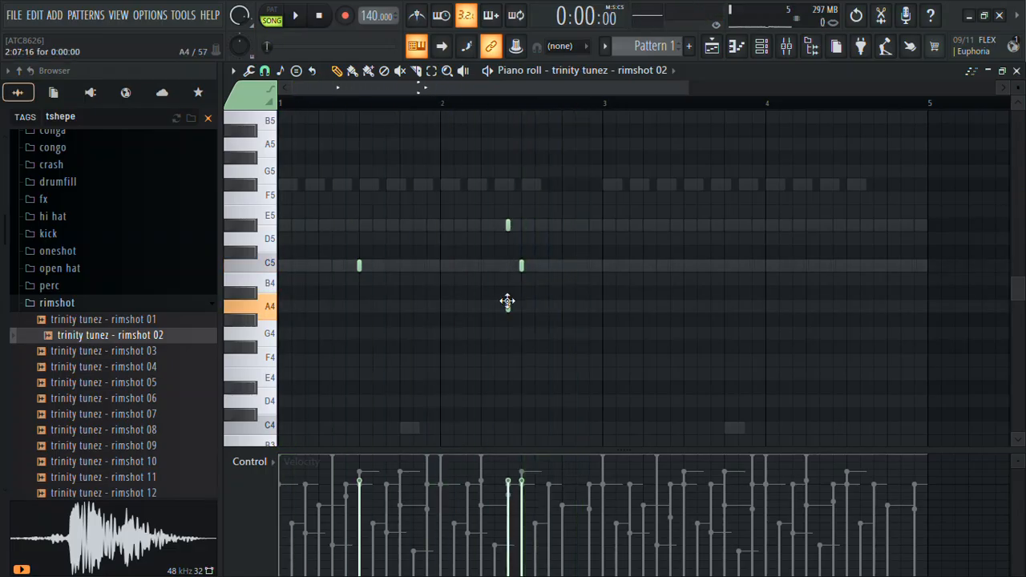
key("space")
right_click(508, 226)
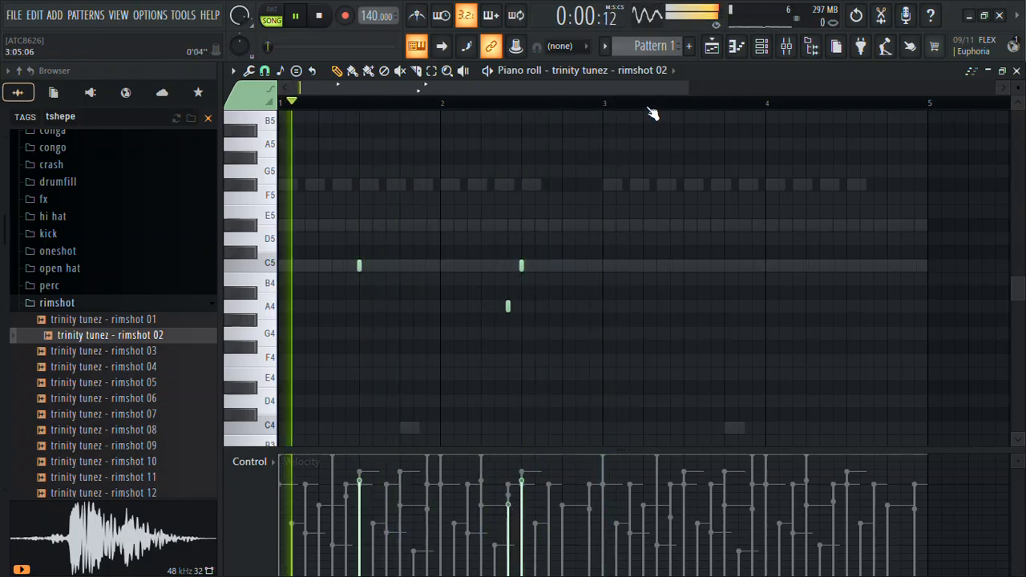
Duplicate rimshot 02's notes from bars 1 and 2 into bars 3 and 4 and close the piano roll
left_click_drag(606, 104, 5, 235)
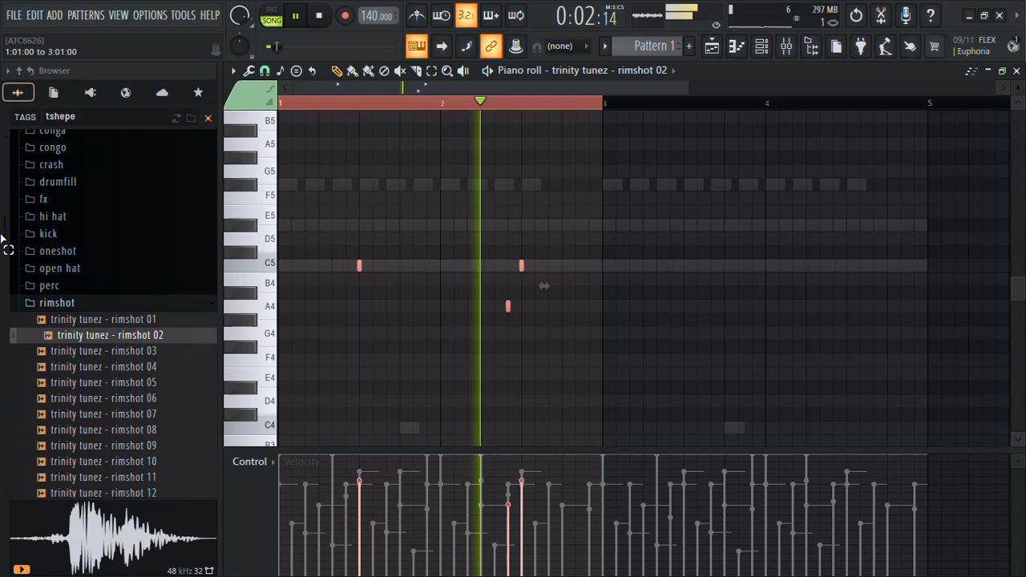
key("ctrl+b")
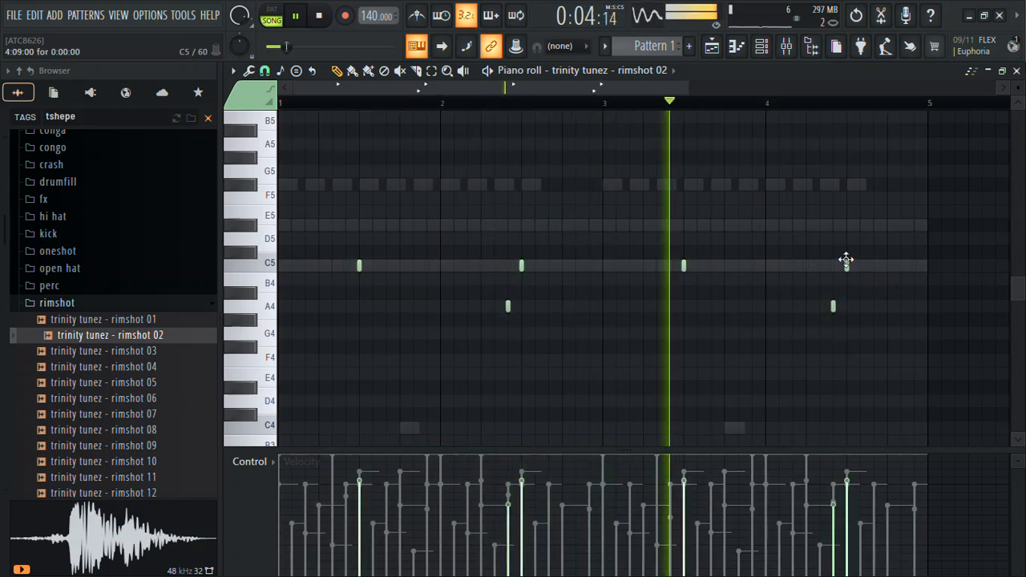
left_click(1017, 70)
Load "trinity tunez - rimshot 01" into a new channel and copy rimshot 02's pattern into it
left_click_drag(153, 319, 155, 319)
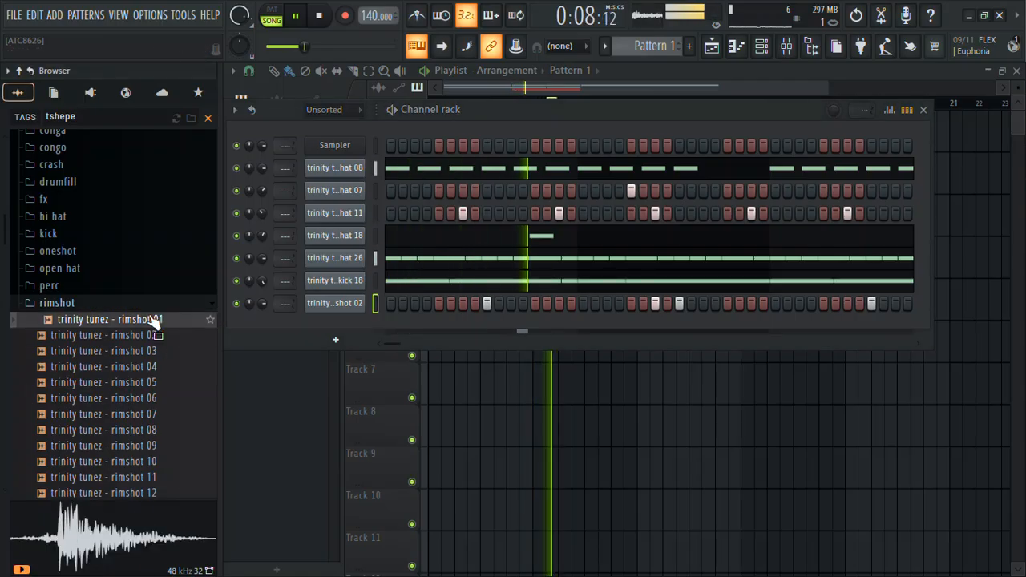
right_click(154, 319)
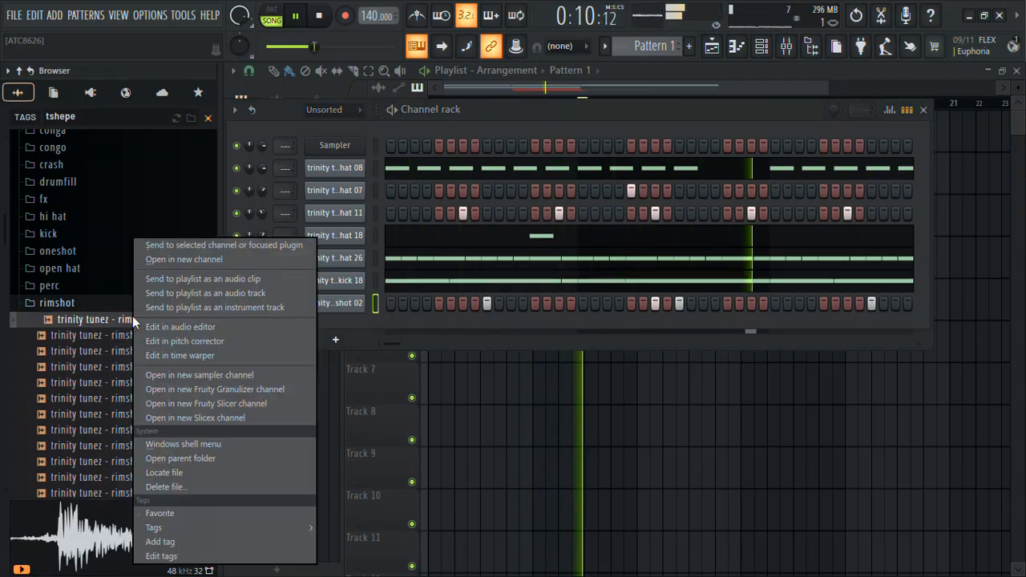
left_click(183, 259)
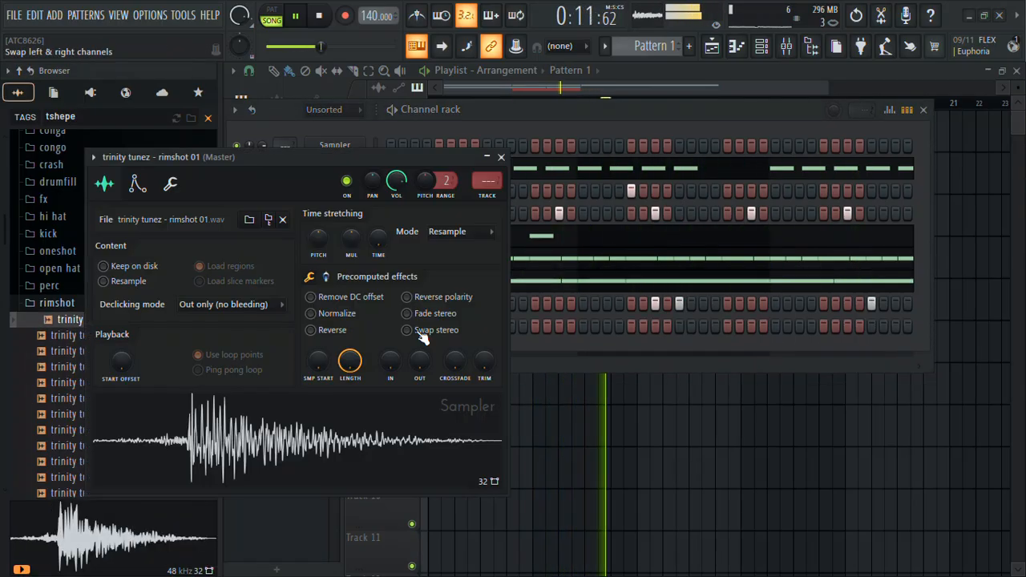
left_click(502, 157)
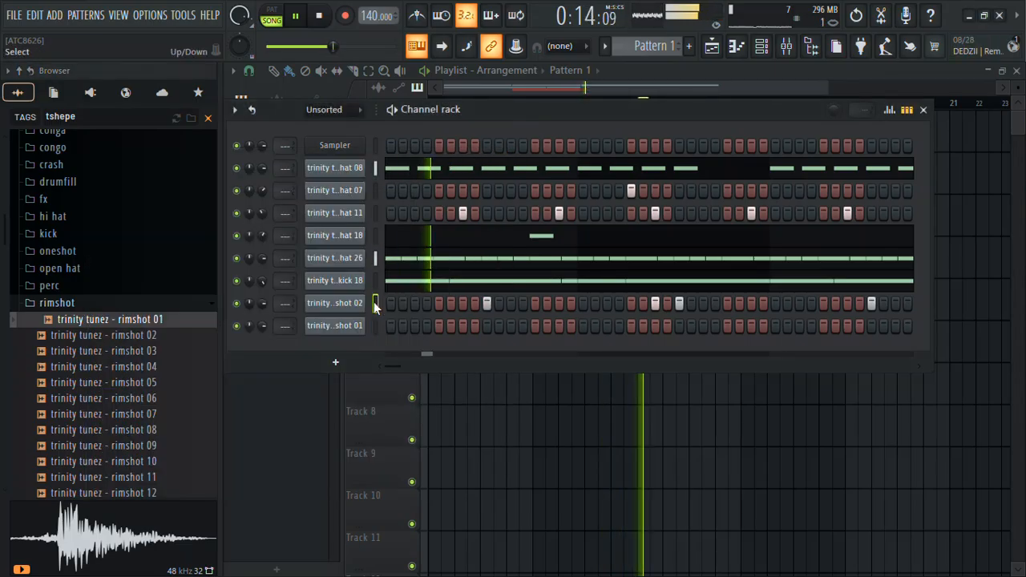
left_click(375, 335)
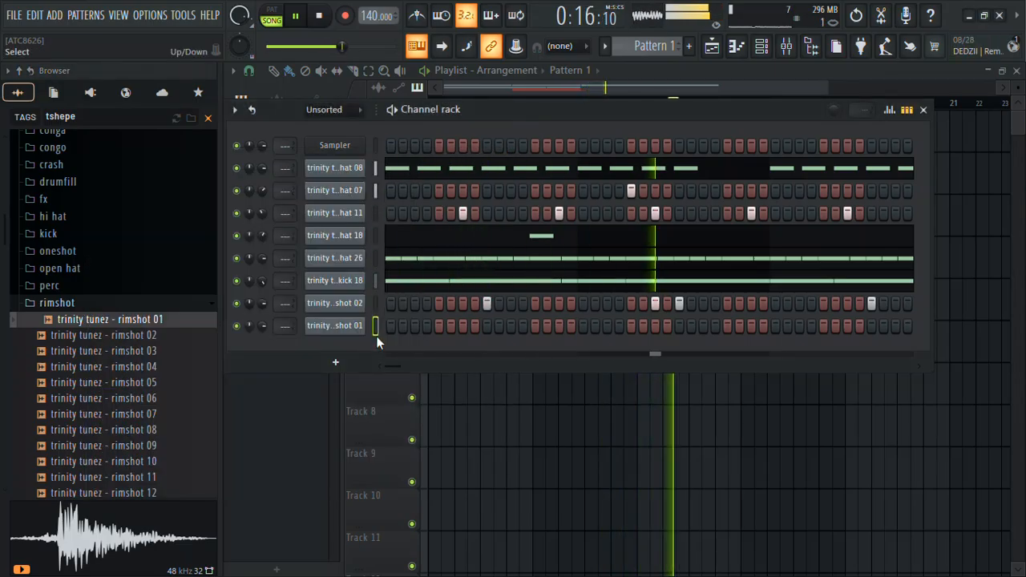
left_click(374, 302)
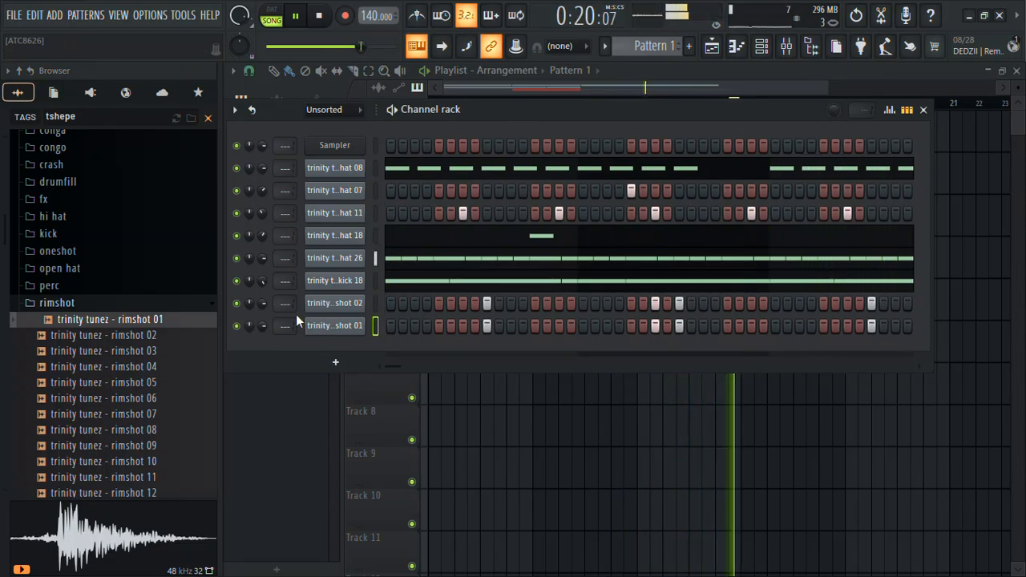
Check rimshot 02's sample settings, then raise rimshot 01's start offset and enable its volume envelope with 0% attack
left_click(334, 309)
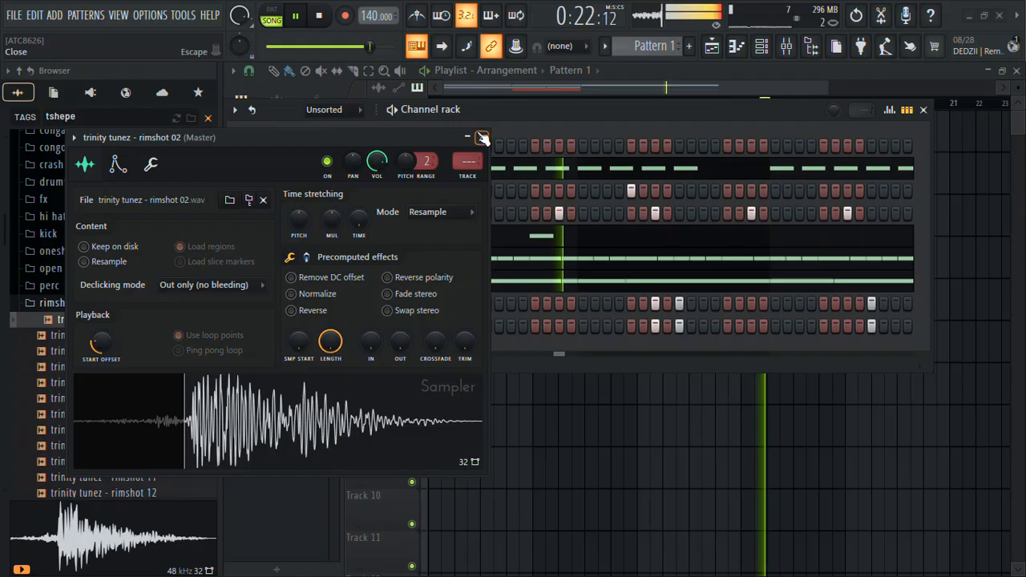
left_click(482, 137)
left_click(350, 326)
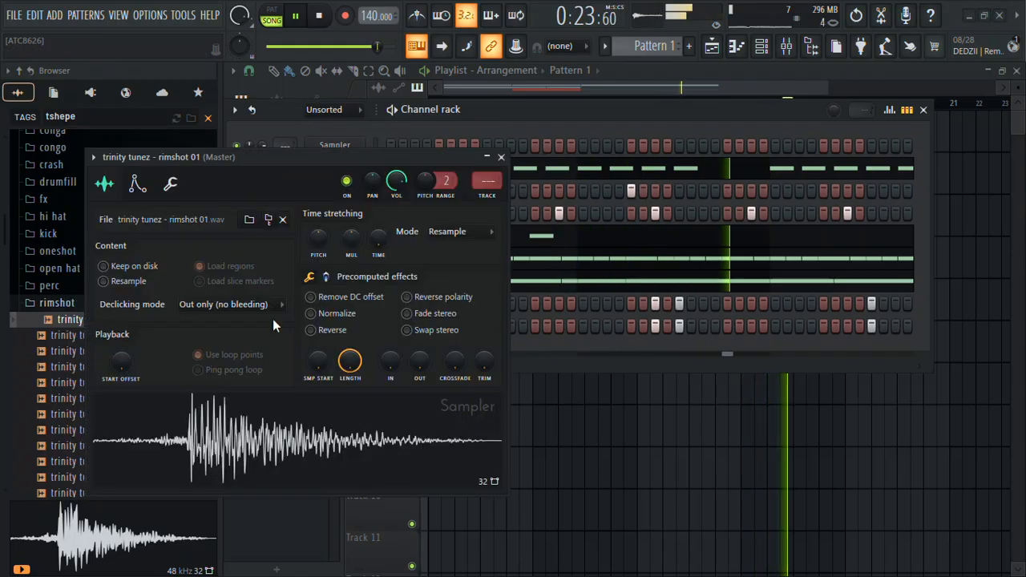
left_click_drag(120, 362, 120, 349)
left_click(138, 184)
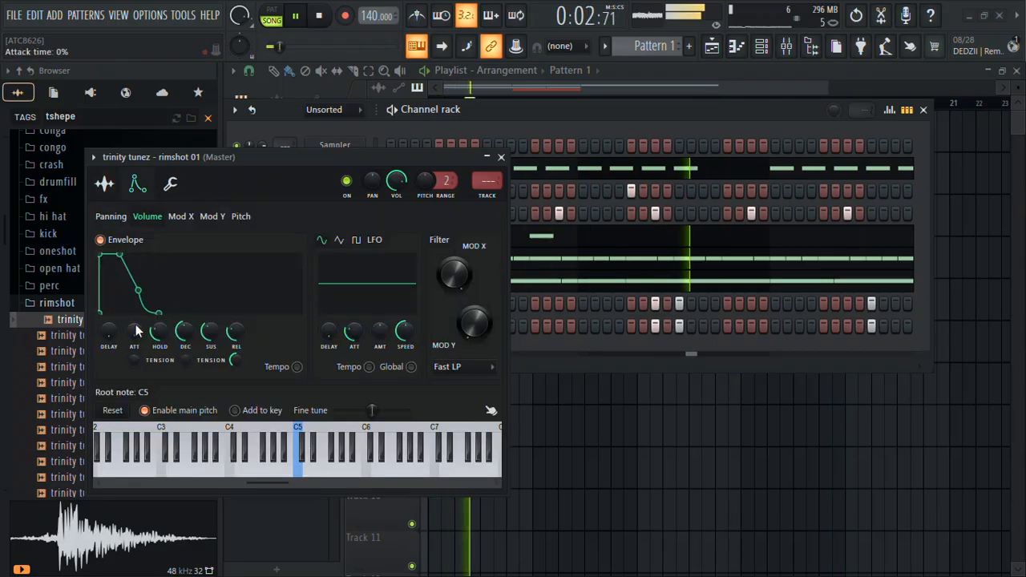
left_click(501, 157)
Audition further rimshots and load "trinity tunez - rimshot 11" into a new channel
left_click_drag(140, 445, 112, 478)
left_click(112, 478)
right_click(113, 478)
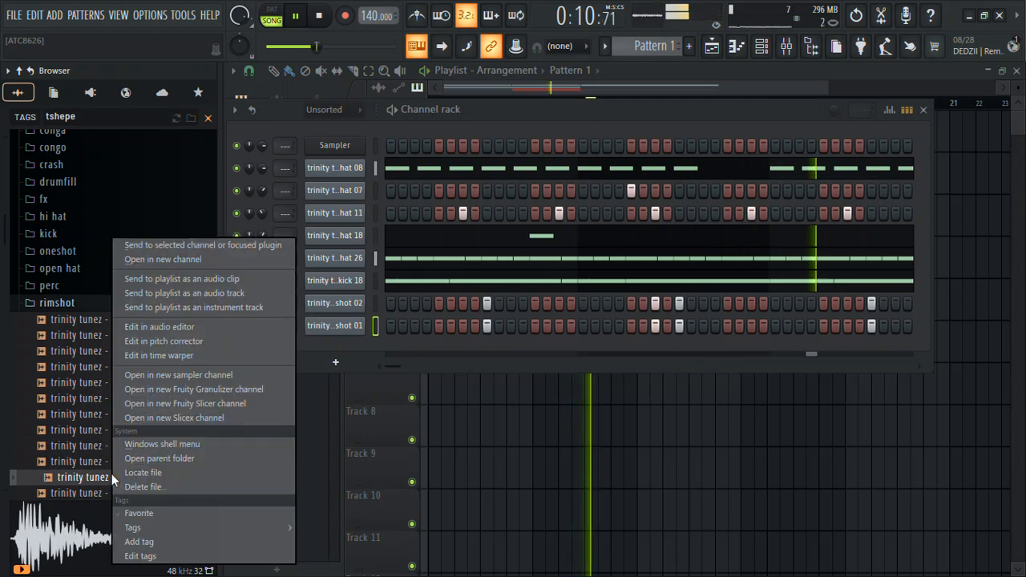
left_click(200, 259)
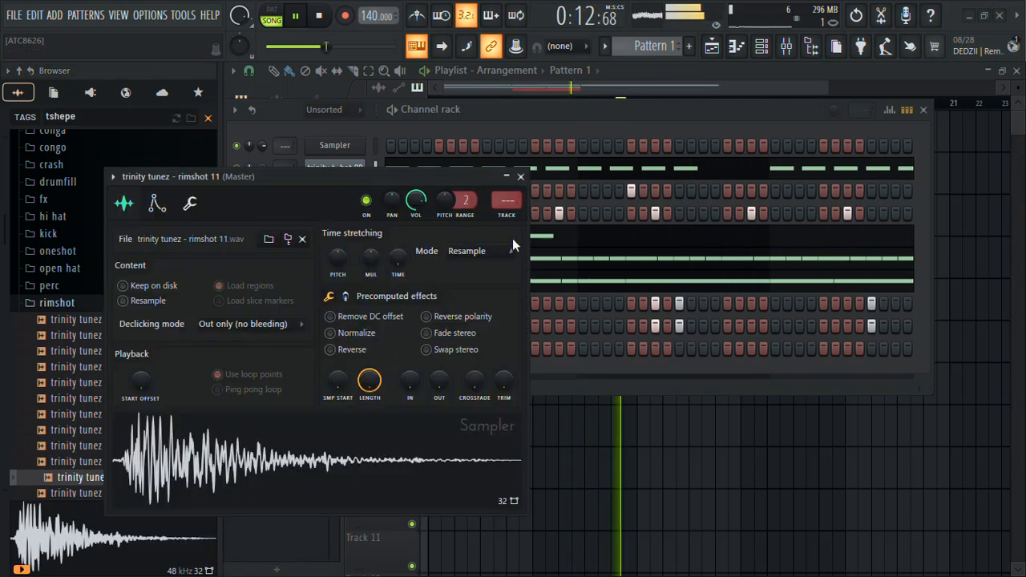
left_click(520, 176)
Place two C5 notes near the end of bar 4 in rimshot 11's piano roll and close it
right_click(357, 361)
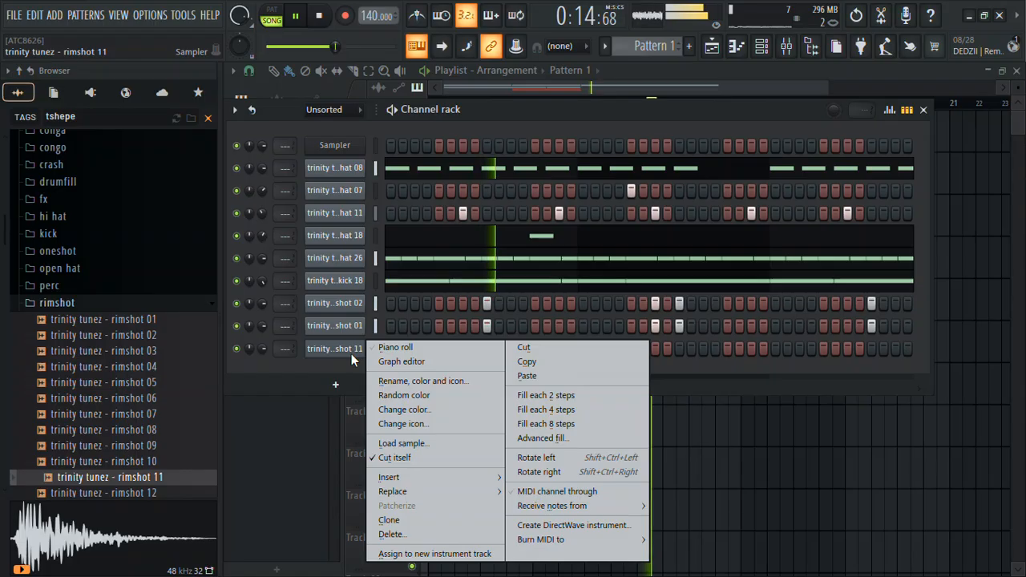
left_click(392, 347)
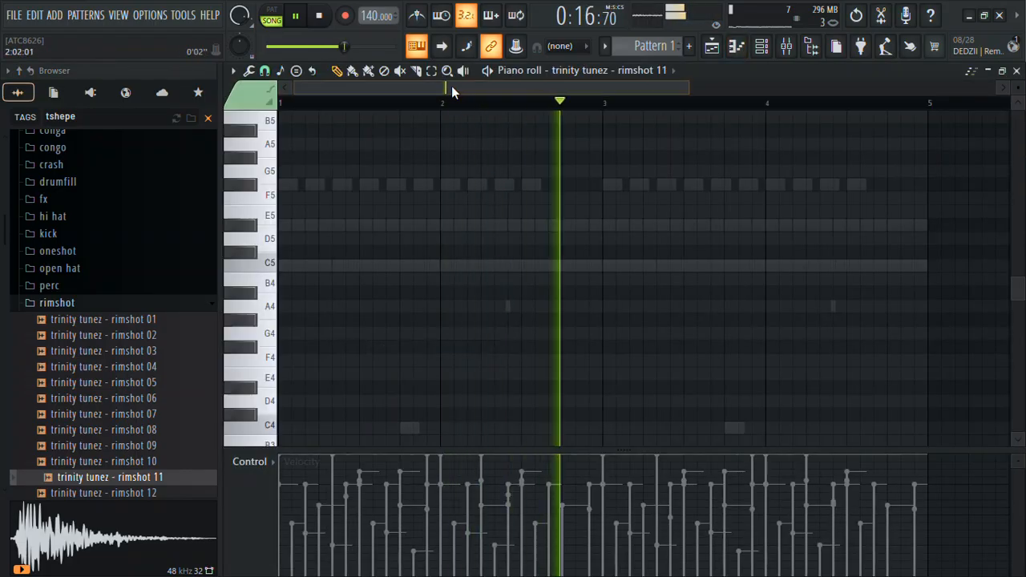
left_click(641, 266)
mouse_move(641, 274)
left_mouse_down()
mouse_move(655, 270)
mouse_move(638, 275)
left_mouse_up()
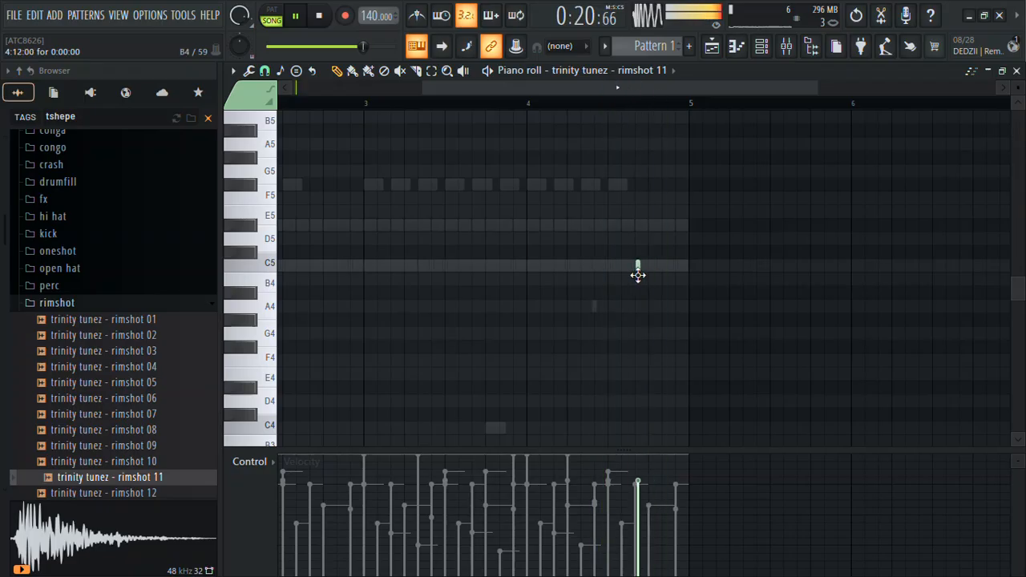
left_click(658, 267)
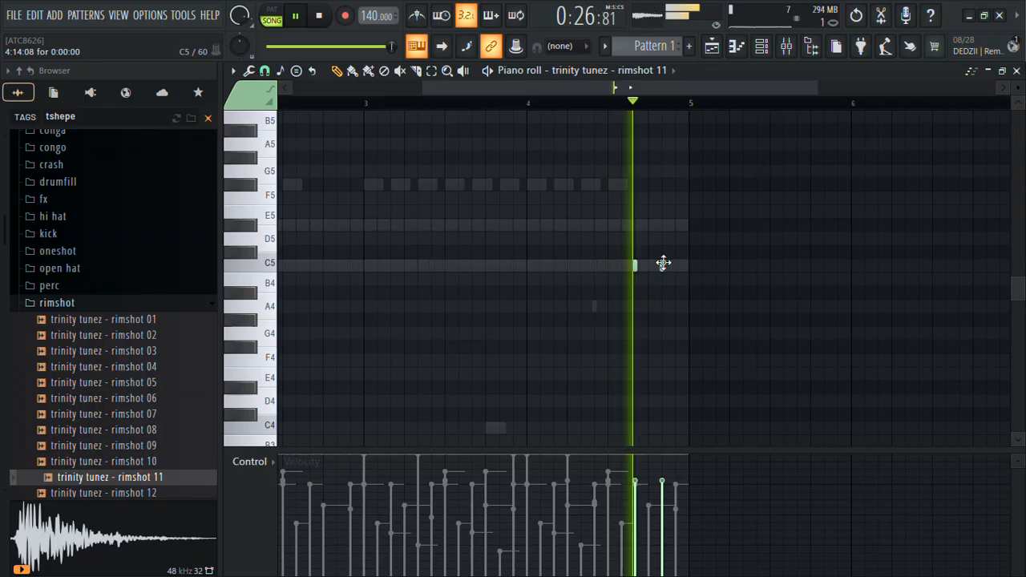
left_click(1016, 70)
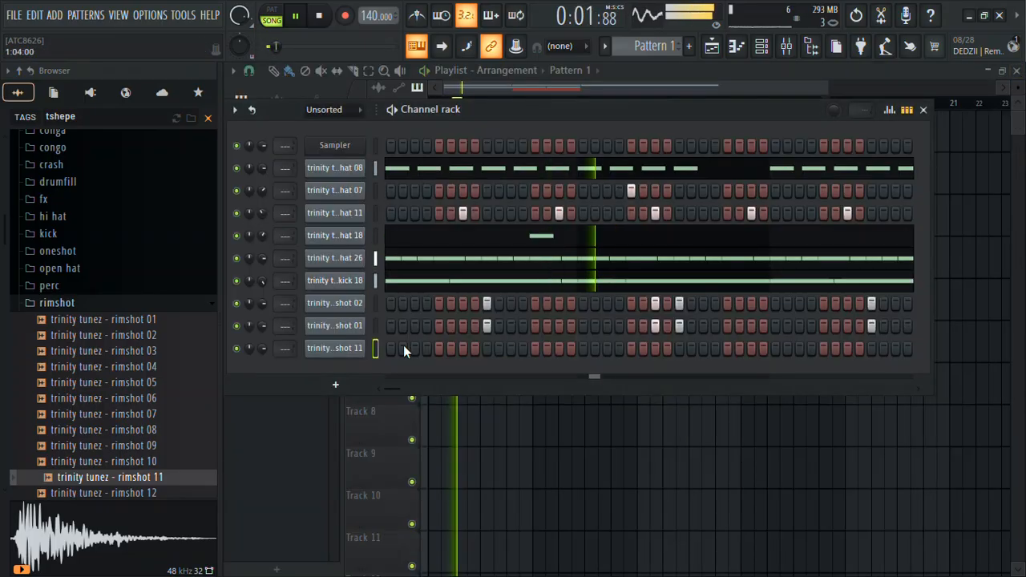
Load "trinity tunez - rimshot 12" into a new channel and close its settings window
right_click(142, 490)
left_click(258, 264)
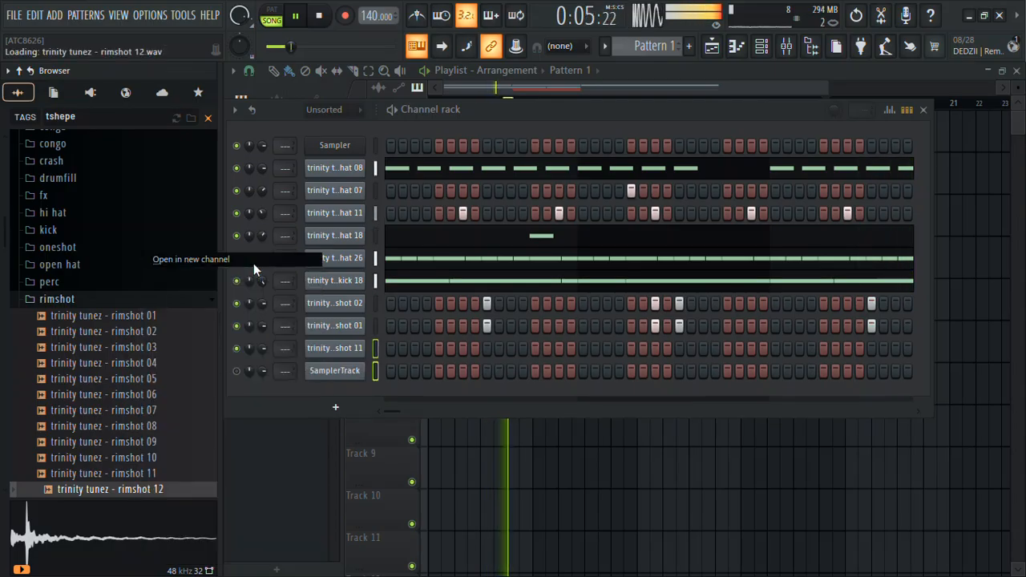
left_click(542, 197)
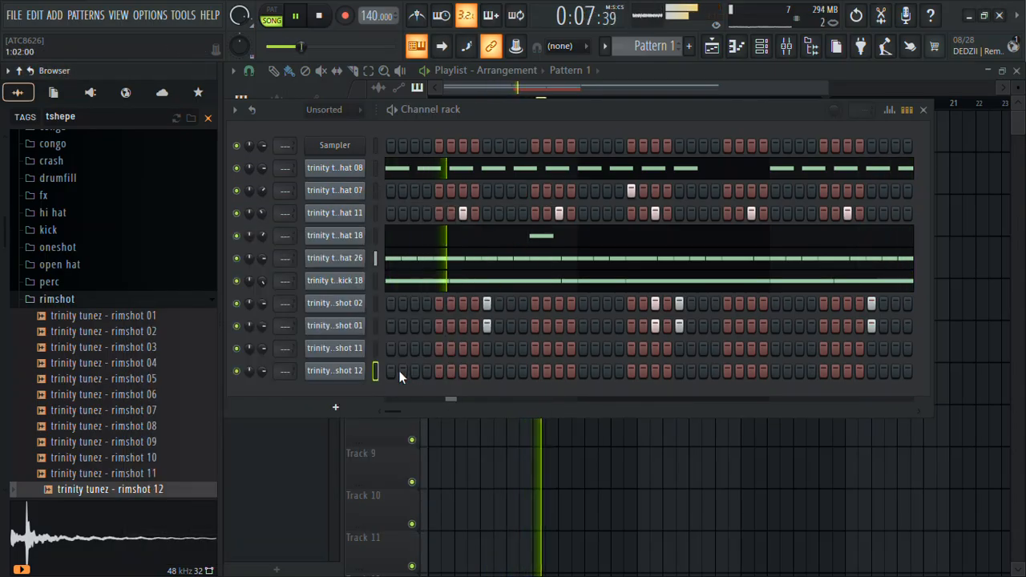
Fill the rimshot 12 channel with a hit every eight steps, then open its sample settings and close them
right_click(343, 374)
mouse_move(449, 382)
left_click(533, 424)
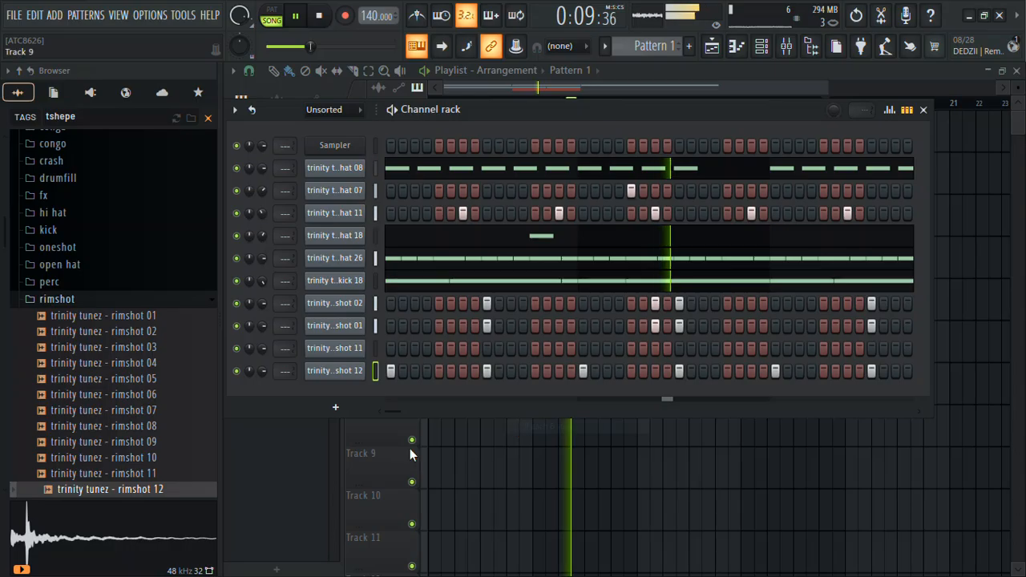
left_click(322, 372)
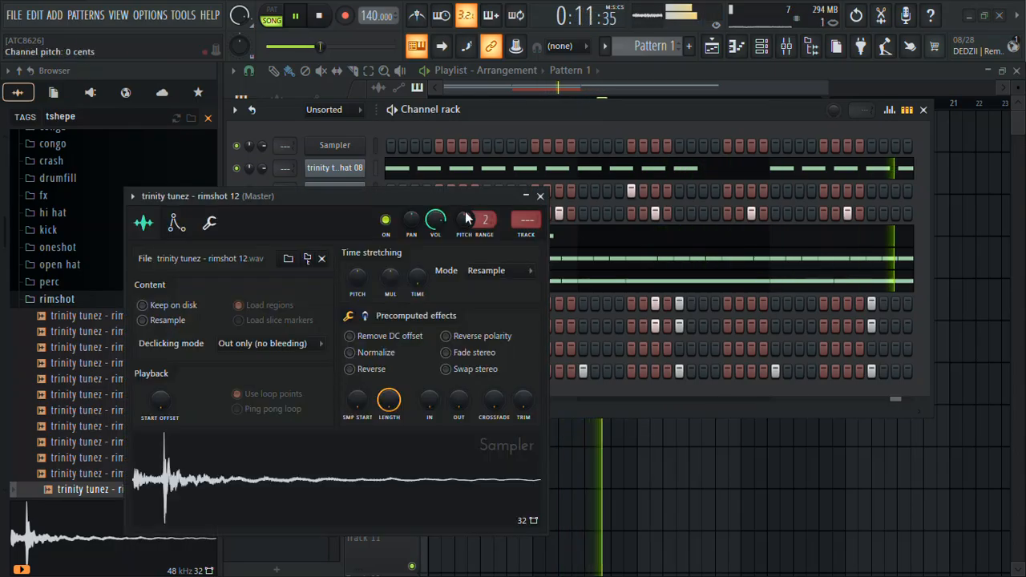
left_click(540, 197)
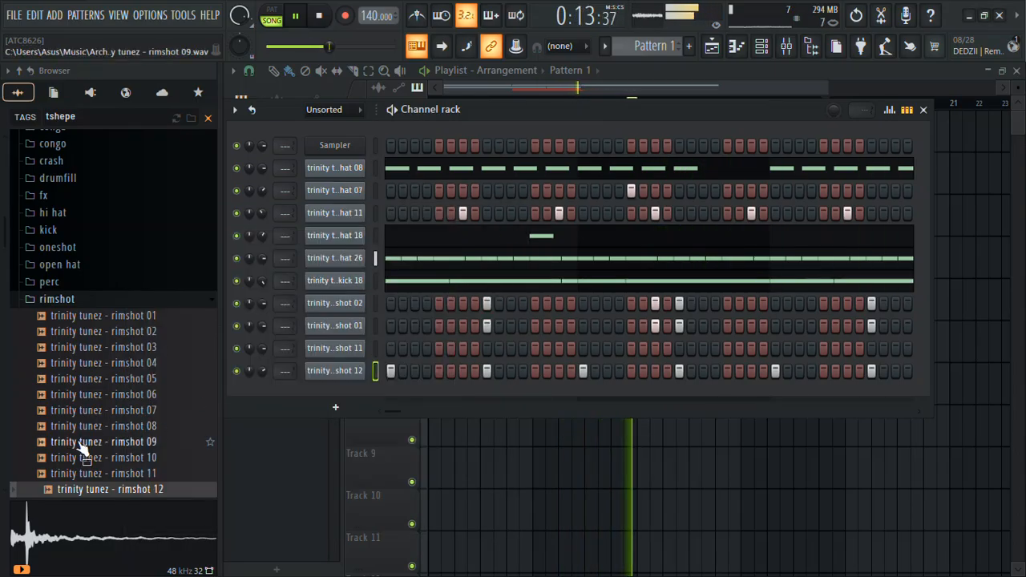
Audition rimshot 14 in the rimshot folder and load "trinity tunez - rimshot 14" into a new channel
scroll(66, 498, "down", 2)
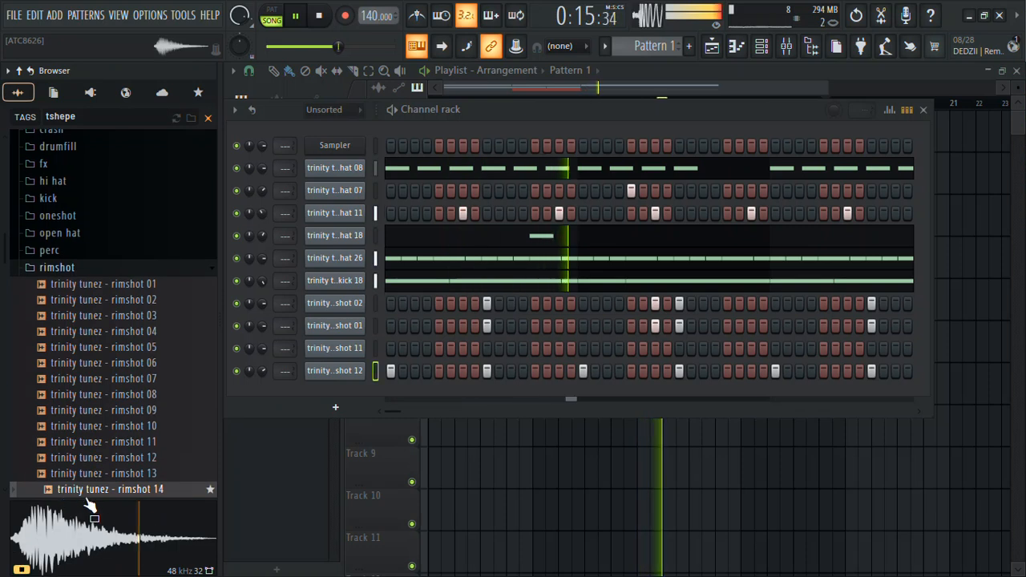
left_click(87, 499)
left_click(127, 480)
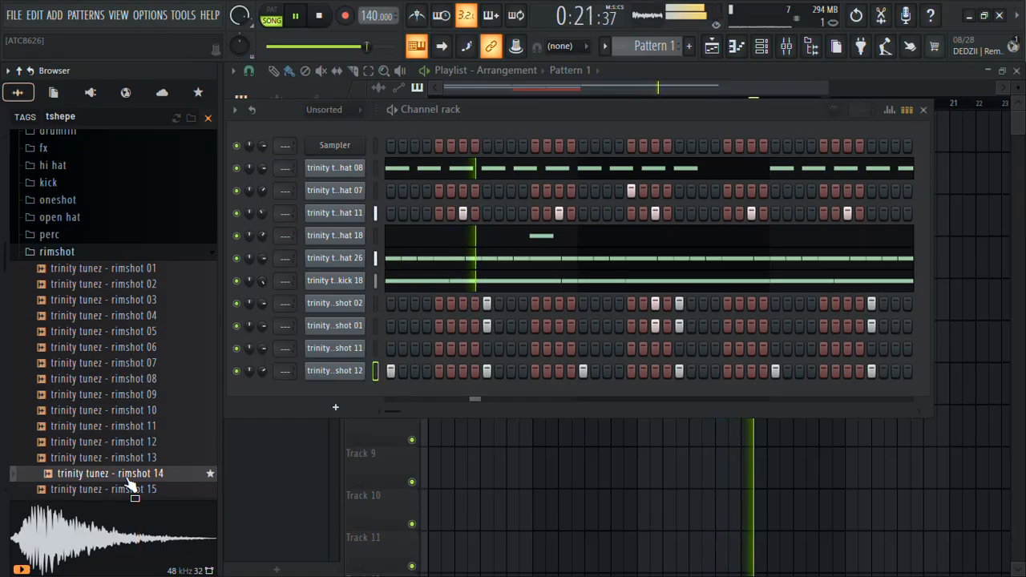
right_click(126, 481)
left_click(245, 259)
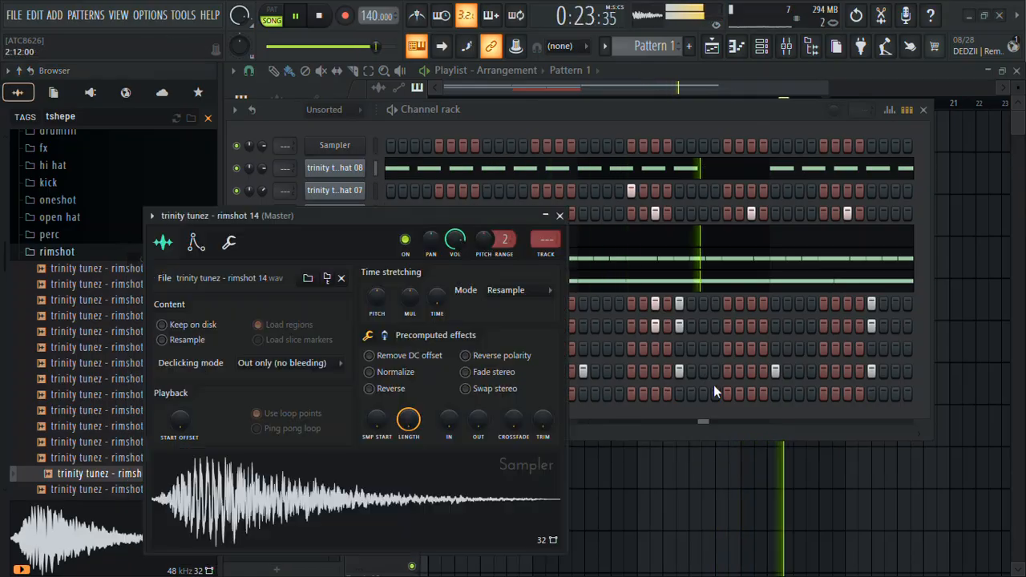
Place one rimshot 14 hit near the end of bar 2 and nudge its C5 note slightly later in the piano roll
left_click(750, 393)
left_click(560, 215)
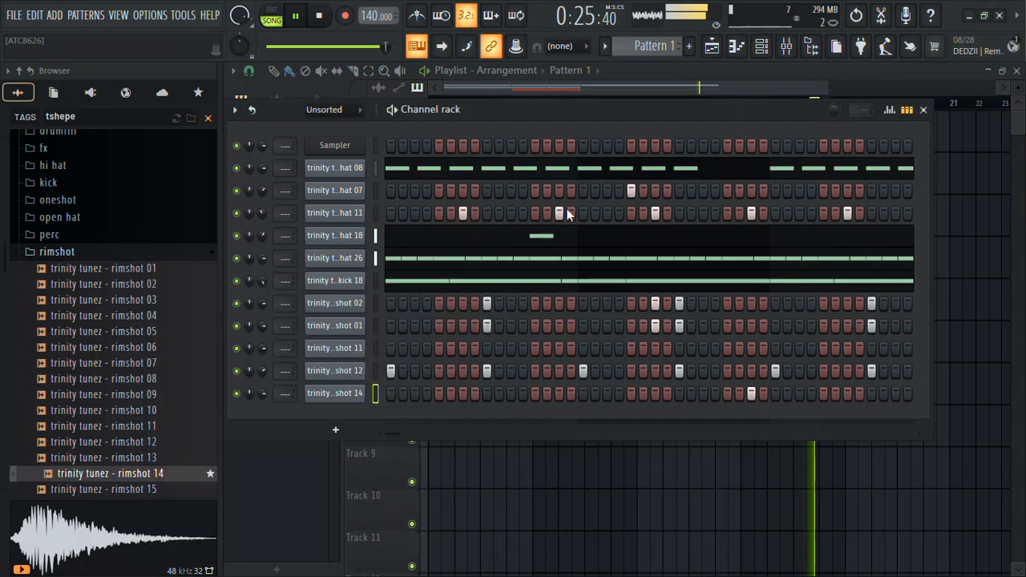
right_click(337, 393)
left_click(418, 353)
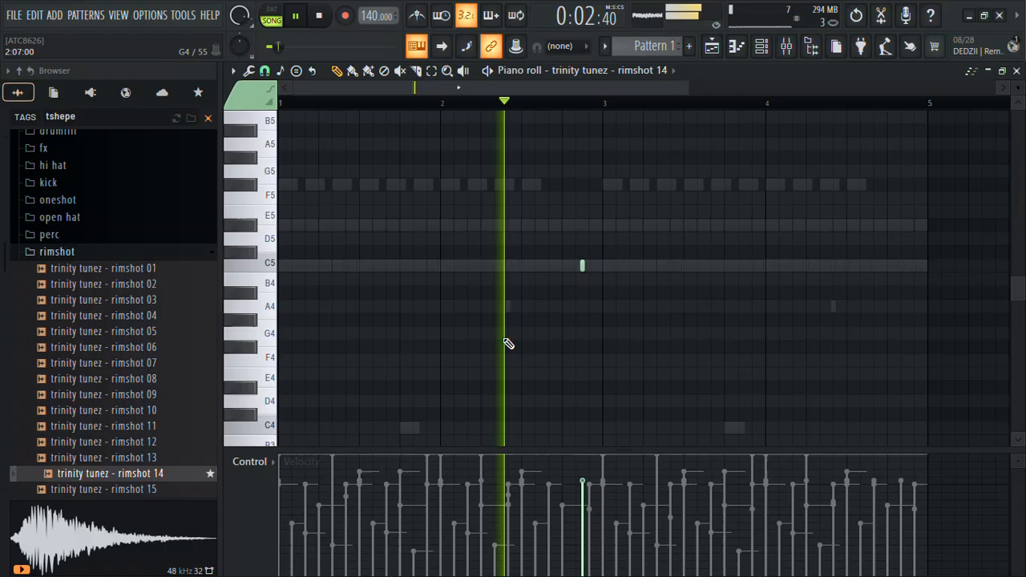
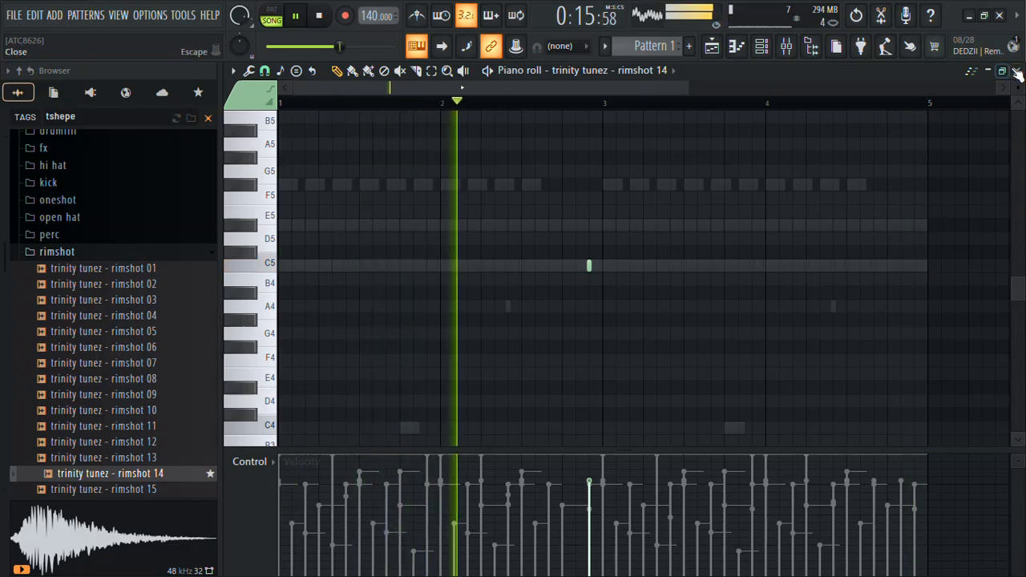
left_click(1016, 71)
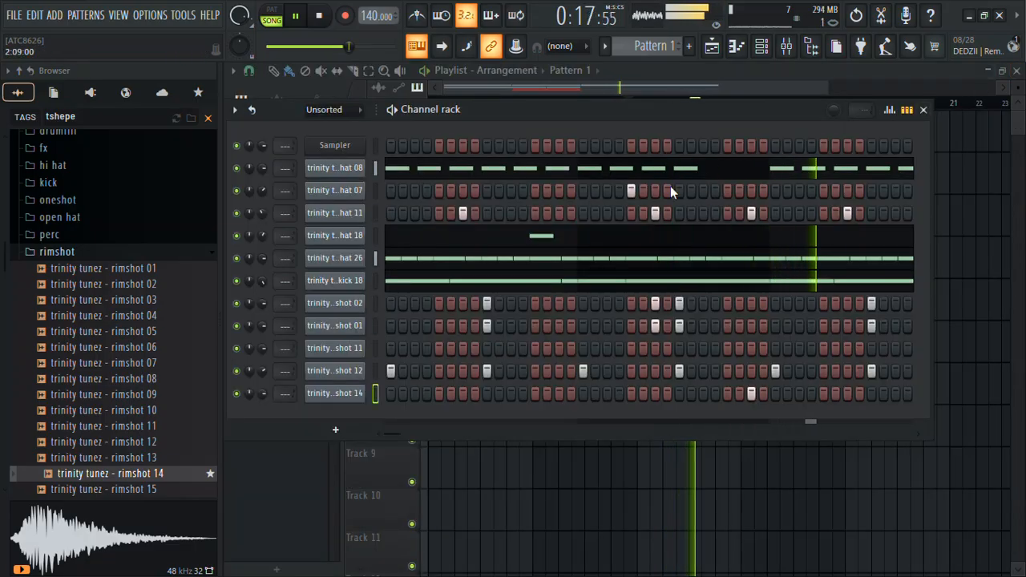
Lower Insert 1's mixer volume to -2.3 dB and widen its stereo separation
left_click(786, 47)
left_click_drag(321, 308, 321, 331)
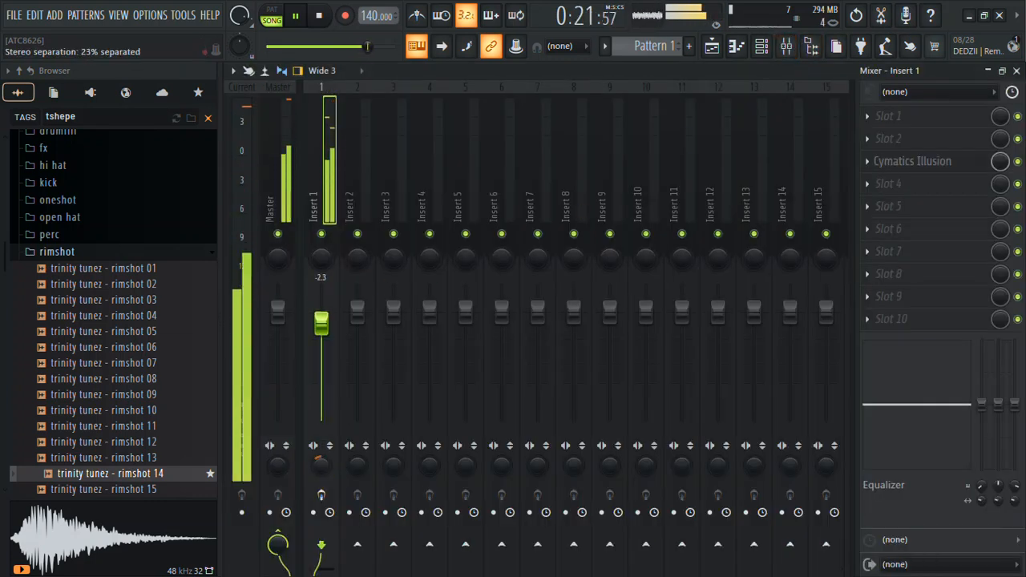
Collapse the rimshot folder and open the bass folder of the tshepe essentials drumkit
left_click(78, 253)
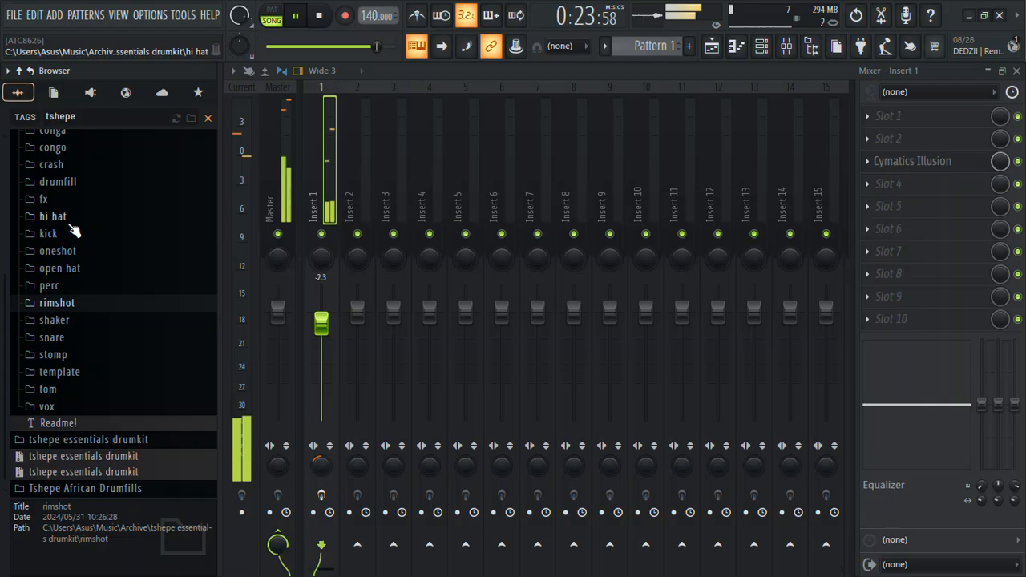
scroll(4, 143, "up", 4)
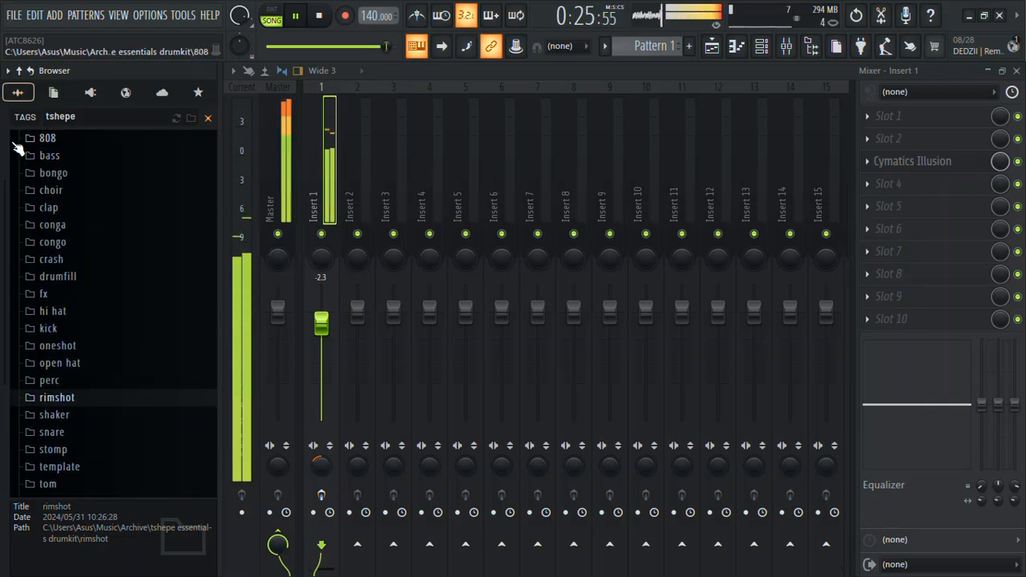
left_click(50, 188)
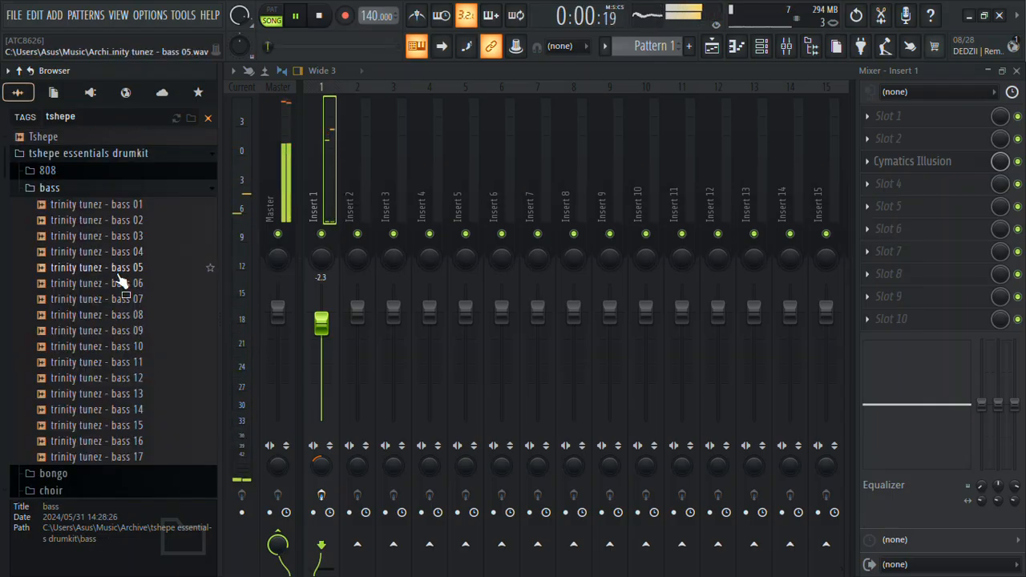
Audition the trinity tunez samples from about bass 07 to bass 11 in the drumkit's bass folder
left_click(114, 314)
left_click(120, 332)
left_click(126, 330)
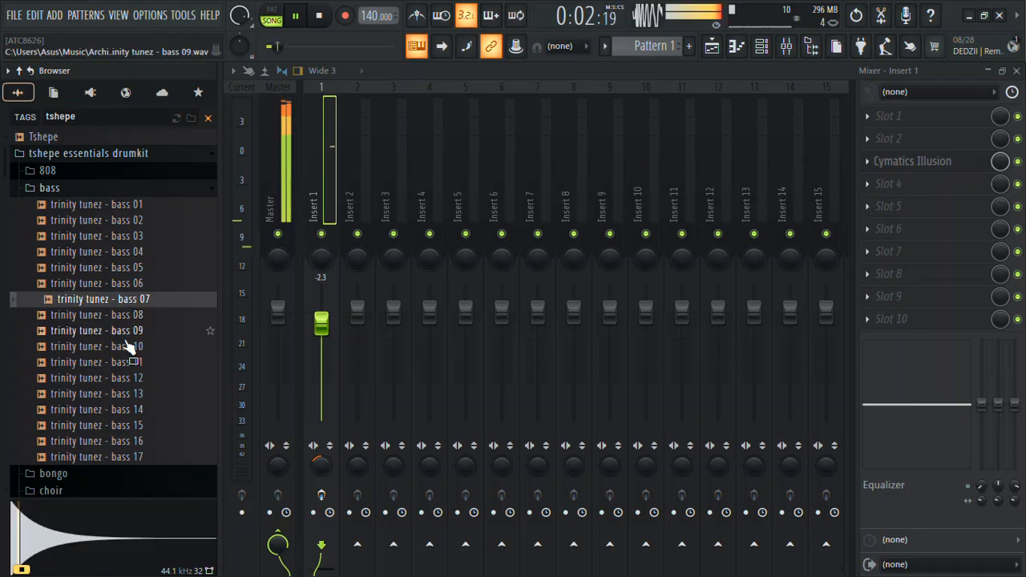
left_click(128, 346)
left_click(128, 362)
left_click(127, 348)
Open trinity tunez - bass 10 in a new channel with its volume envelope enabled, and close the channel window and the mixer
right_click(129, 350)
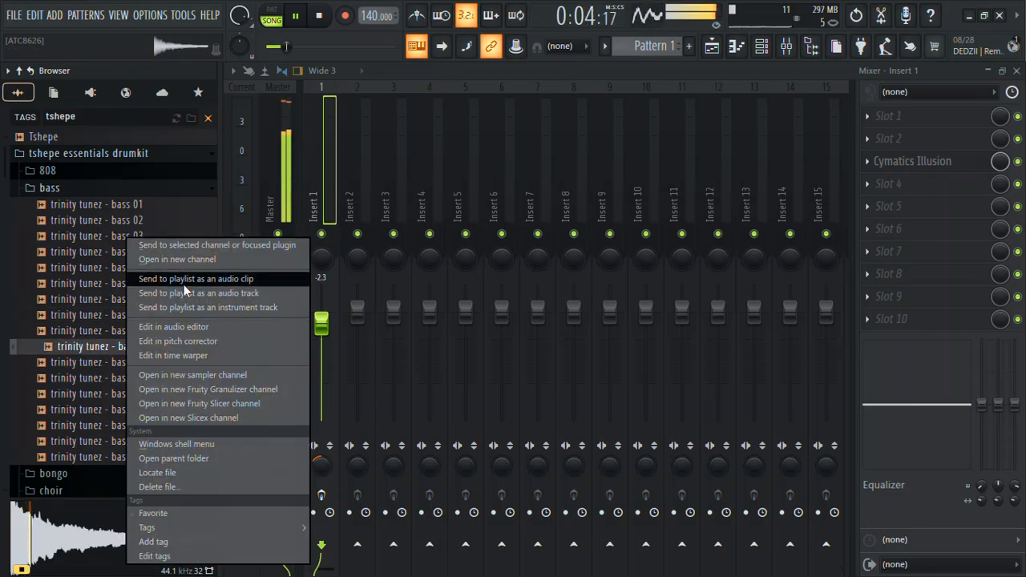
left_click(187, 260)
left_click(59, 106)
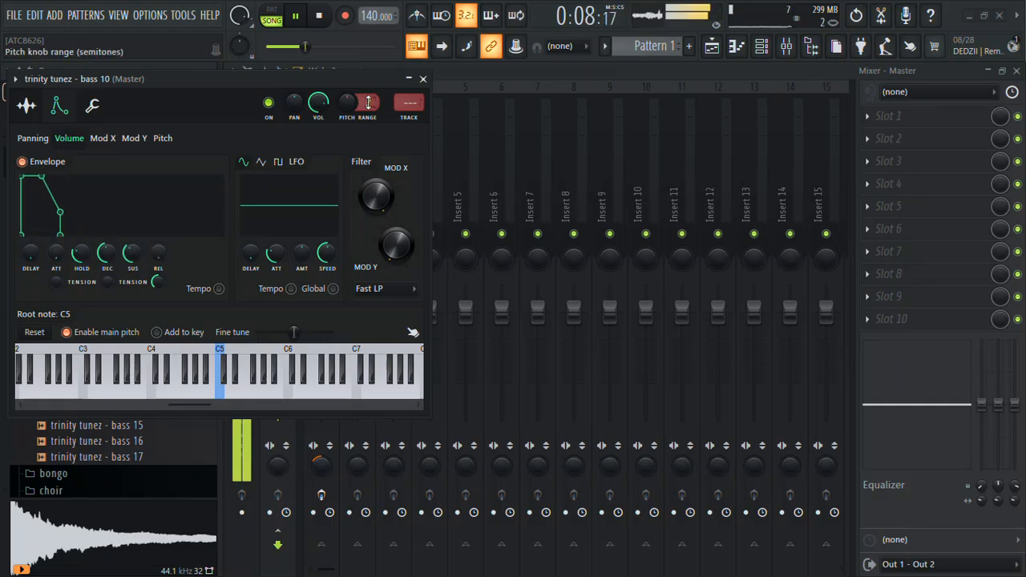
left_click(422, 79)
left_click(1015, 71)
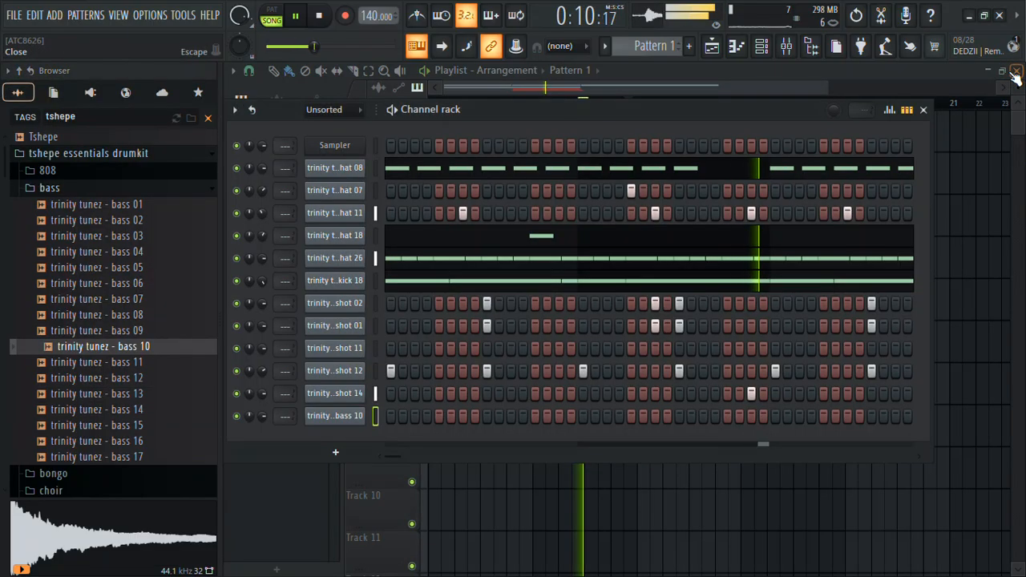
Create Pattern 2 and open the trinity tunez - bass 10 channel in the piano roll
key("F4")
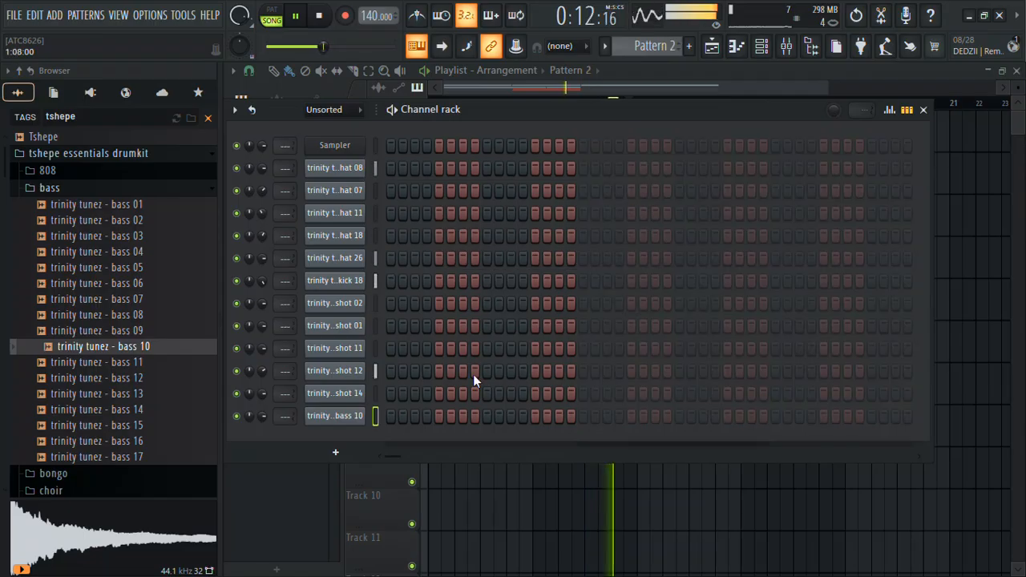
right_click(355, 419)
left_click(422, 350)
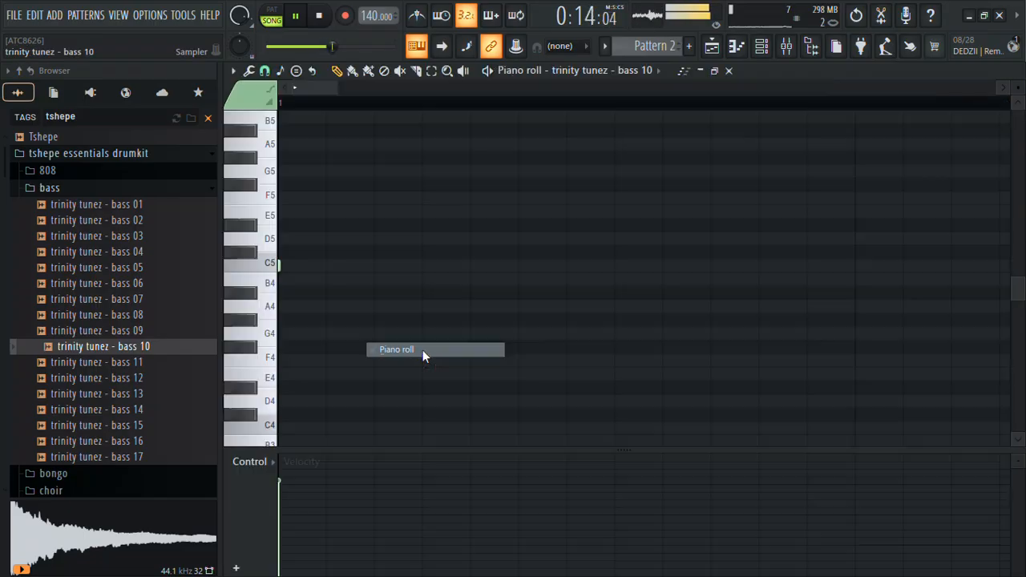
left_click(712, 46)
left_click(630, 297)
left_click_drag(634, 300, 433, 255)
double_click(433, 255)
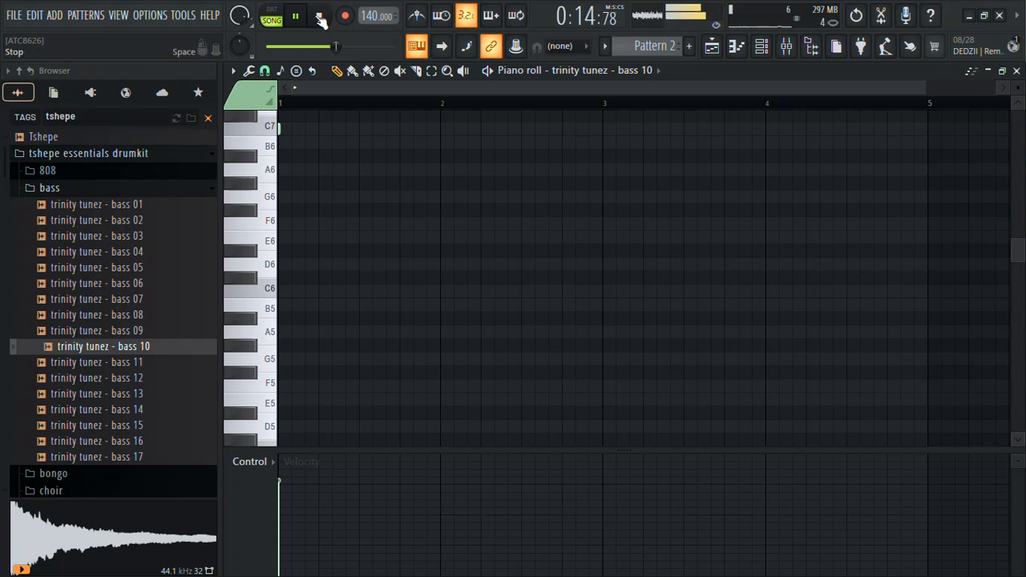
Place one-bar bass notes A6 in bar 1 and E6 in bar 2, checking them against song playback
key("space")
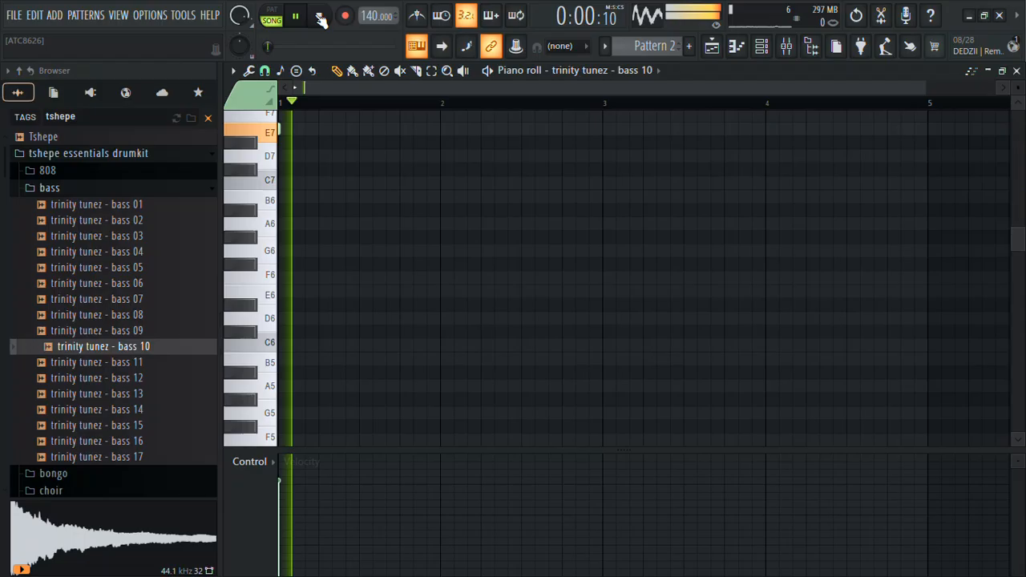
left_click(320, 17)
key("space")
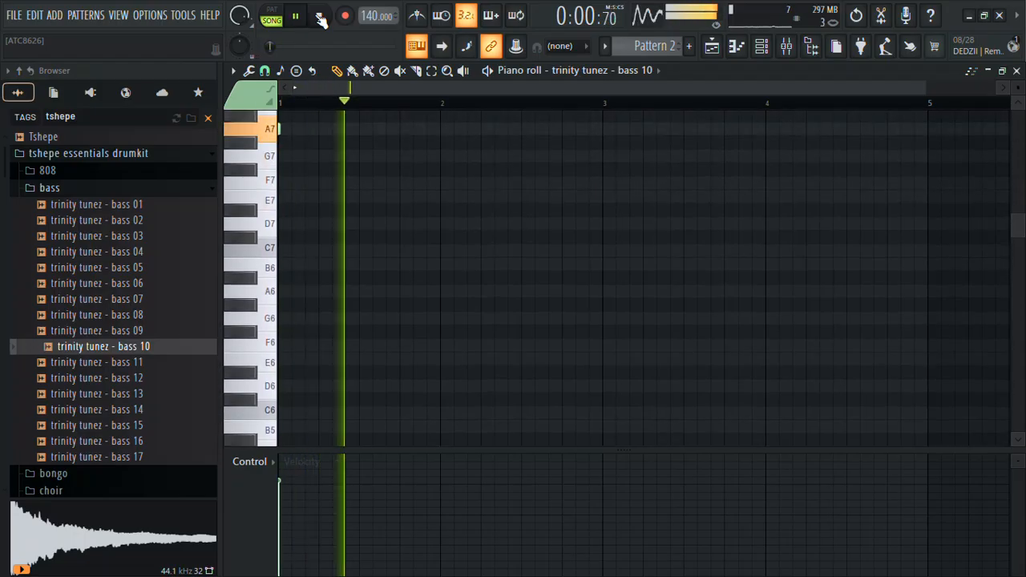
key("ctrl+l")
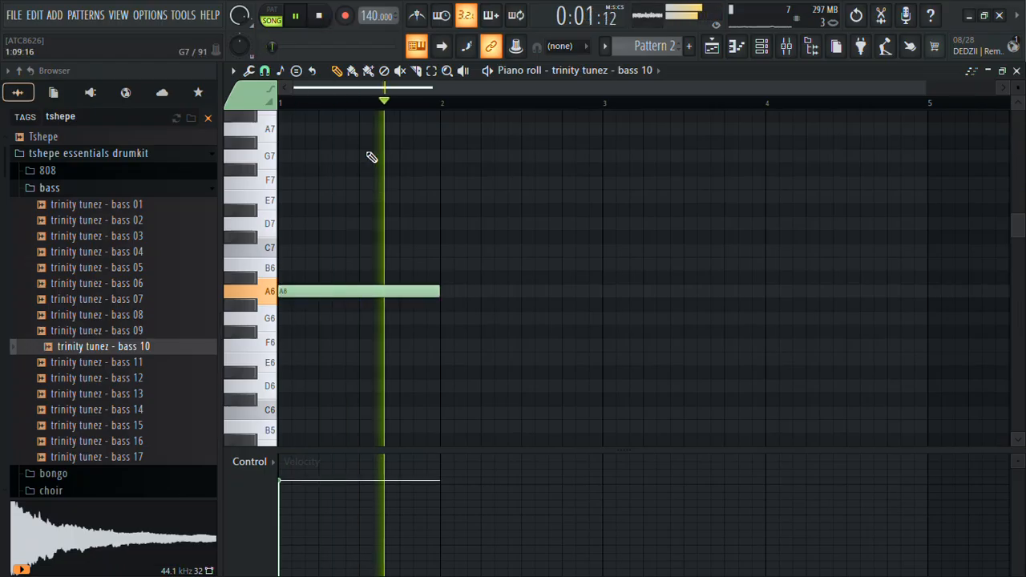
key("space")
mouse_move(441, 317)
left_mouse_down()
mouse_move(440, 369)
mouse_move(438, 352)
left_mouse_up()
key("space")
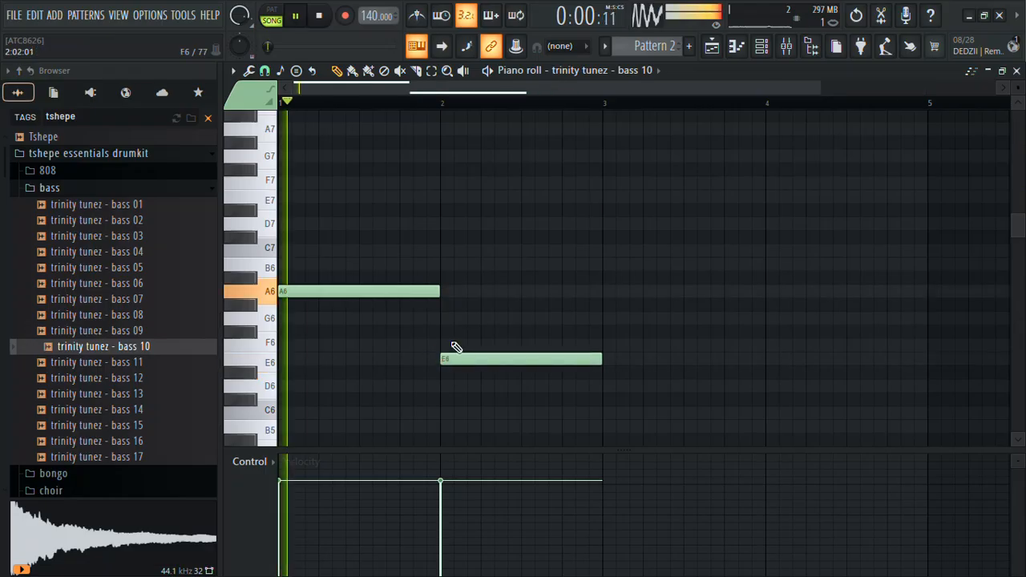
Transpose both bass notes up one octave to A7 and E7 and listen to them with the song
left_click(710, 56)
left_click_drag(465, 265, 670, 268)
double_click(675, 268)
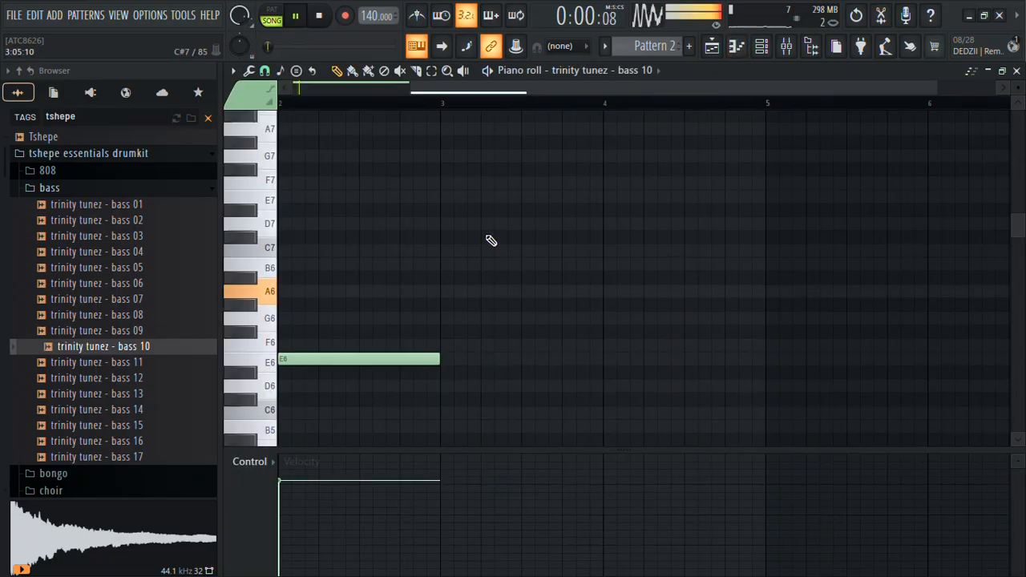
left_click_drag(412, 86, 210, 110)
key("ctrl+Up")
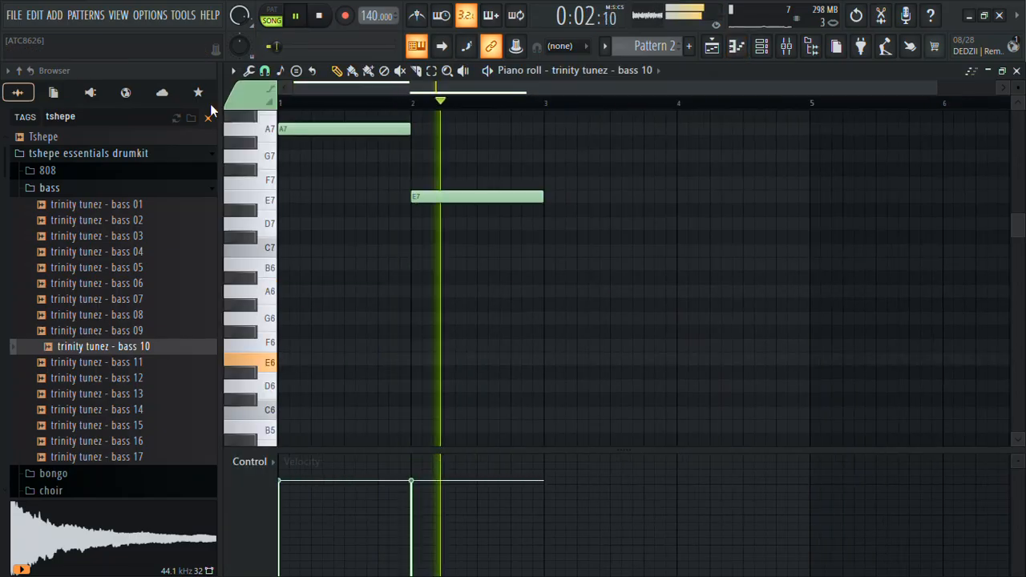
key("space")
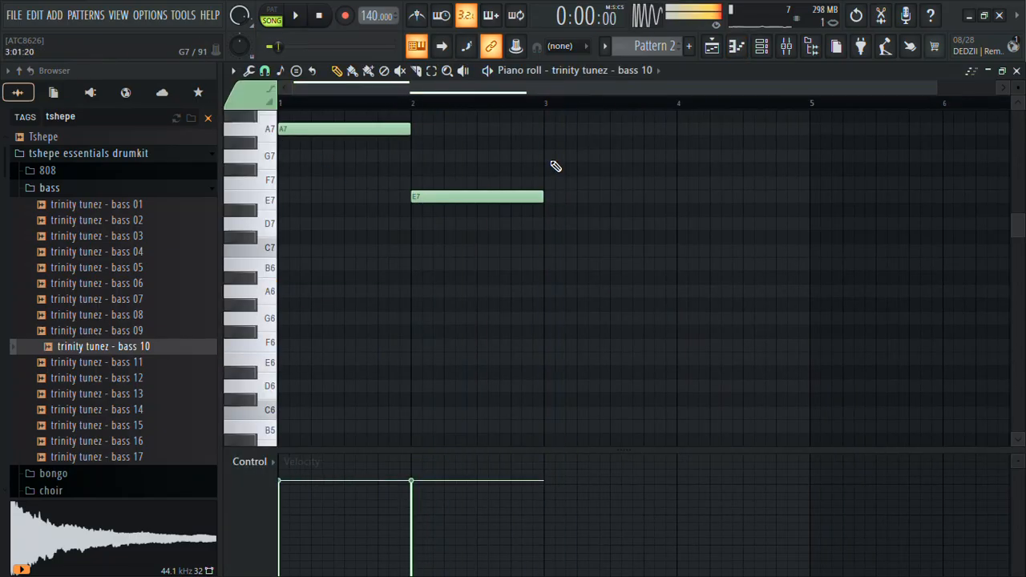
Add one-bar bass notes B7 in bar 3 and F#7 in bar 4, and play the pattern back
mouse_move(544, 154)
left_mouse_down()
mouse_move(545, 112)
mouse_move(536, 171)
mouse_move(542, 103)
mouse_move(542, 153)
left_mouse_up()
left_click(503, 104)
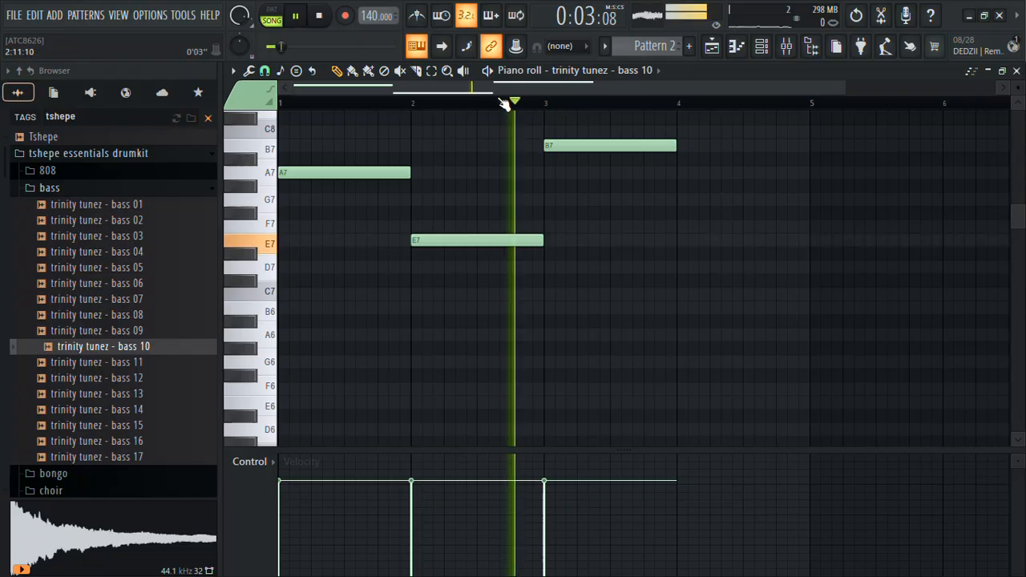
left_click(419, 106)
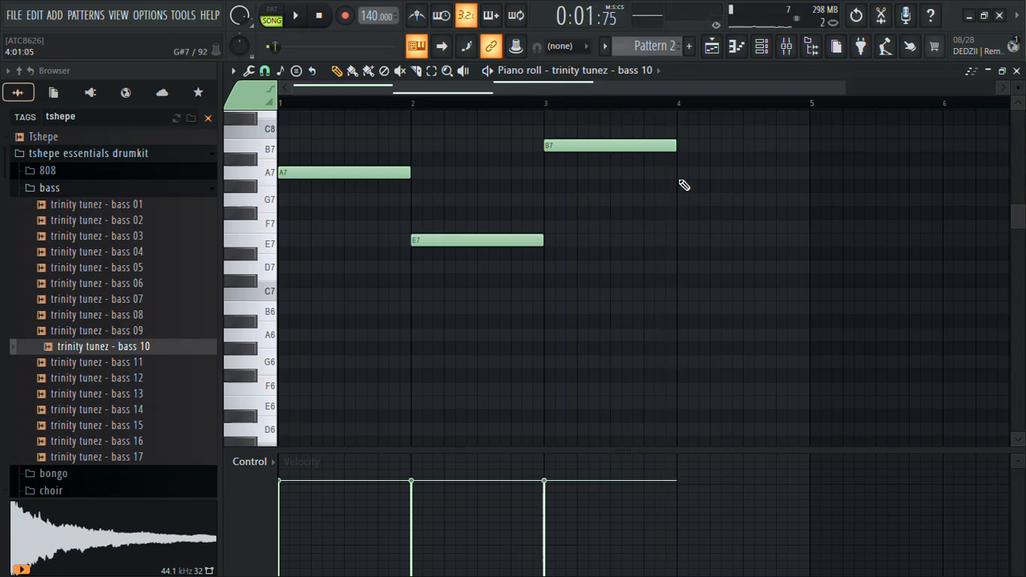
left_click_drag(678, 176, 678, 212)
key("space")
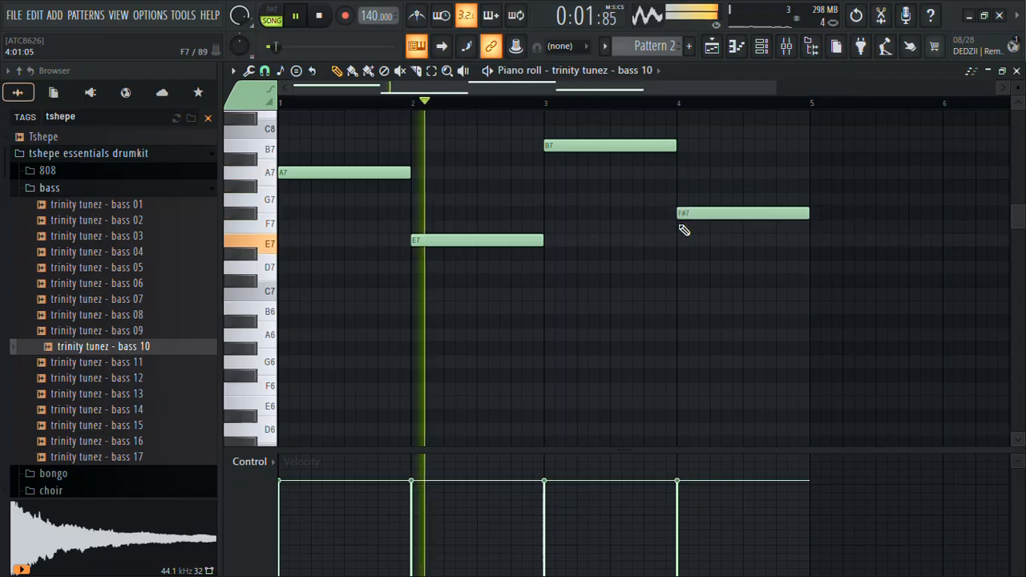
left_click(639, 112)
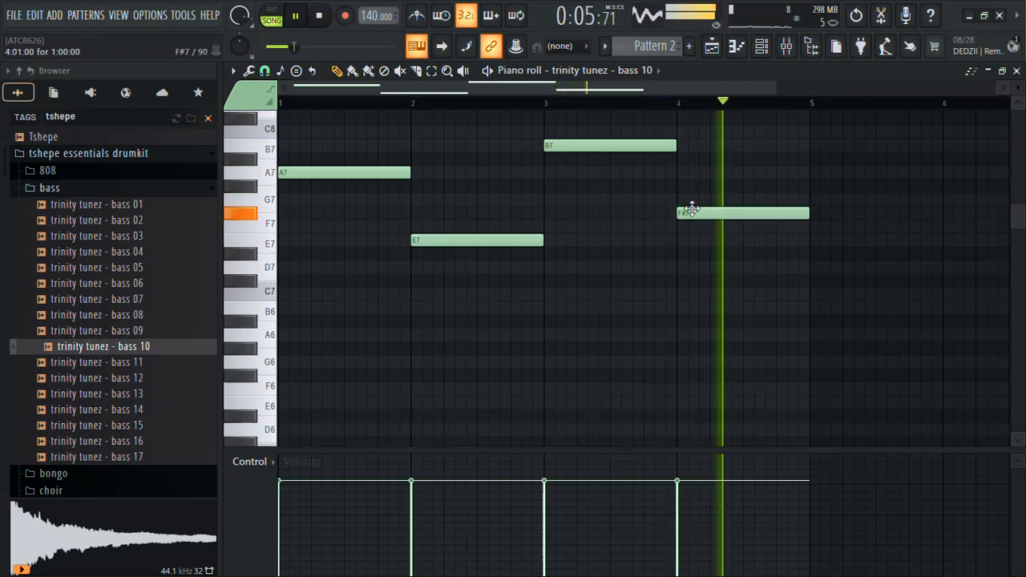
Try other pitches for the bar 4 note, settle on E7, and duplicate the four-bar phrase into bars 5 to 8
mouse_move(692, 210)
left_mouse_down()
mouse_move(687, 270)
mouse_move(692, 208)
left_mouse_up()
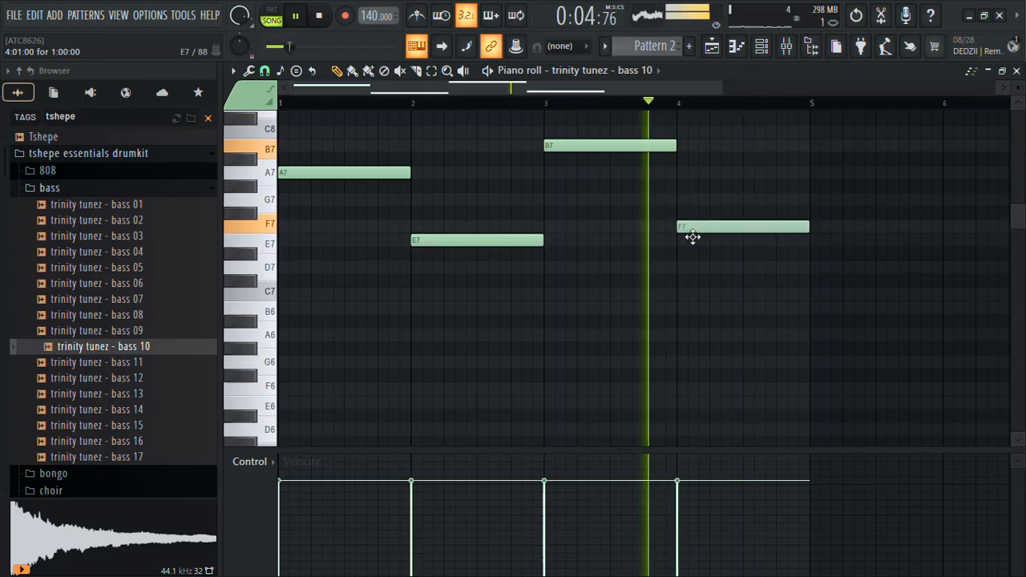
left_click_drag(690, 213, 692, 145)
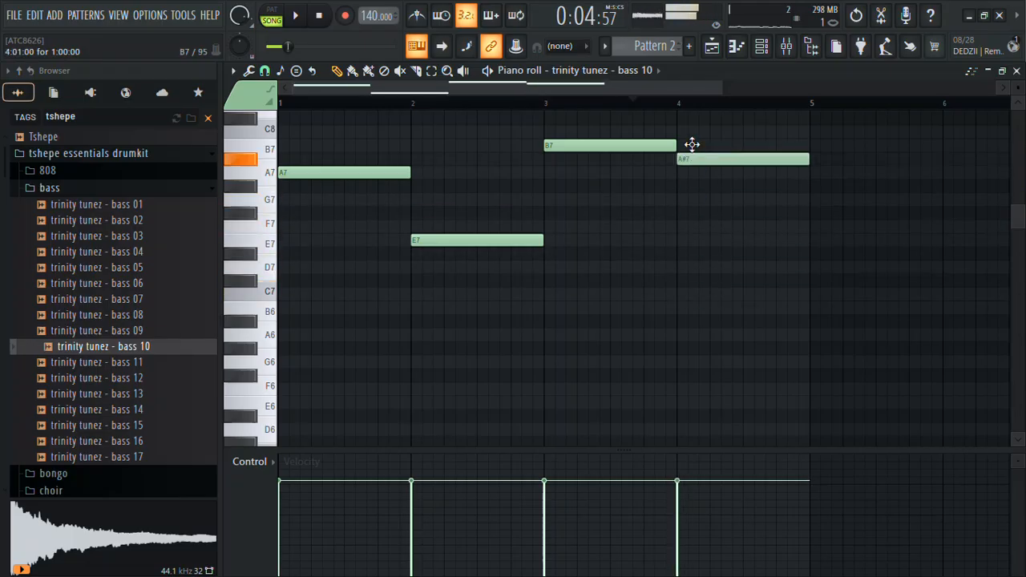
key("space")
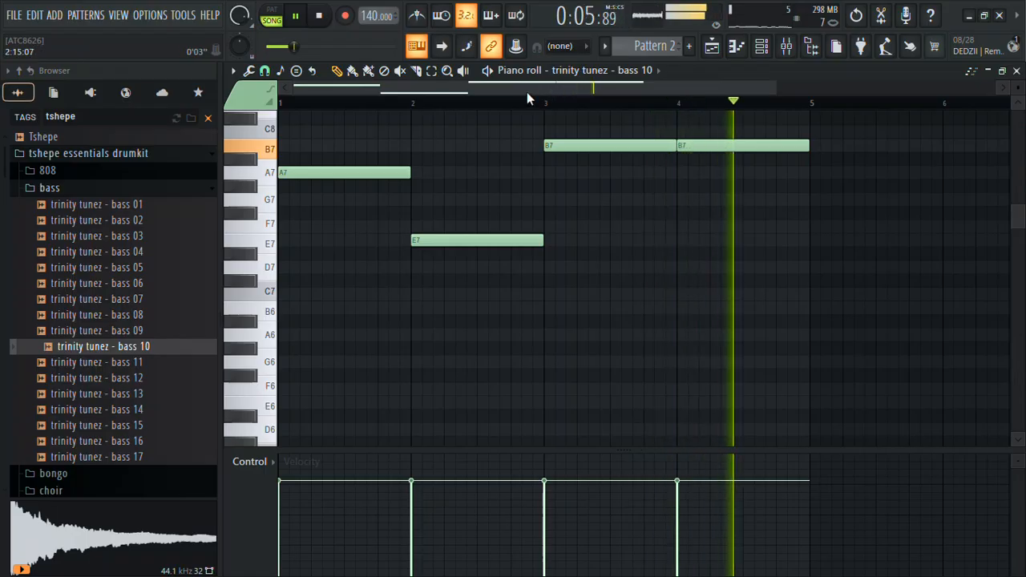
left_click_drag(705, 147, 700, 176)
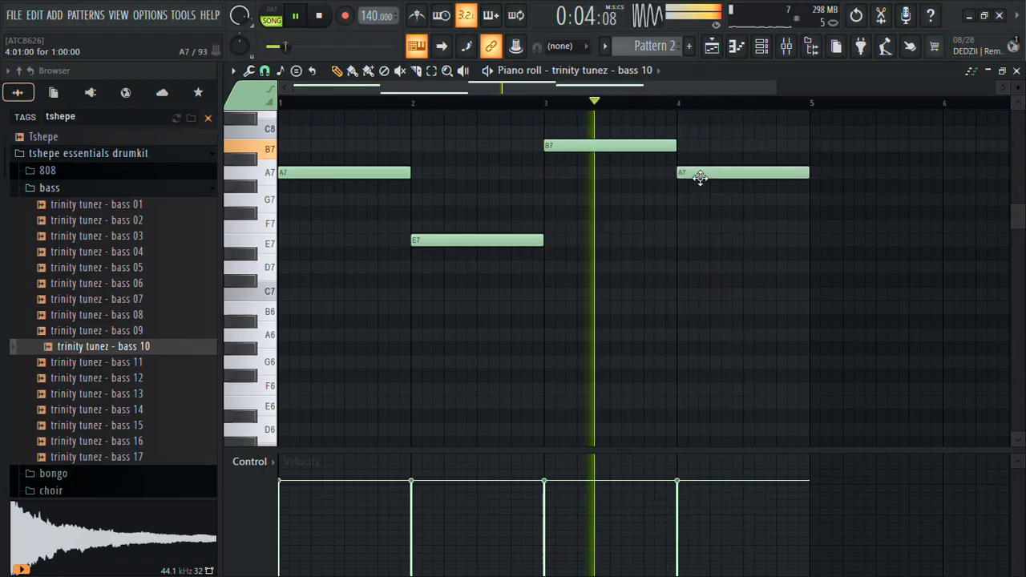
left_click_drag(699, 189, 694, 245)
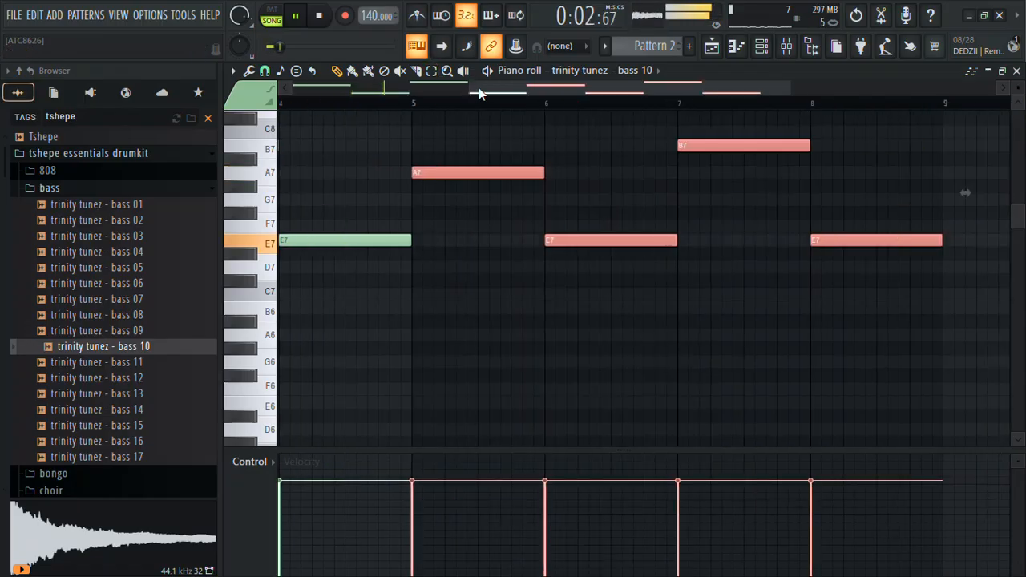
Transpose the whole bassline down three octaves, audition it, and raise it one octave so it starts on A5
left_click_drag(467, 89, 292, 90)
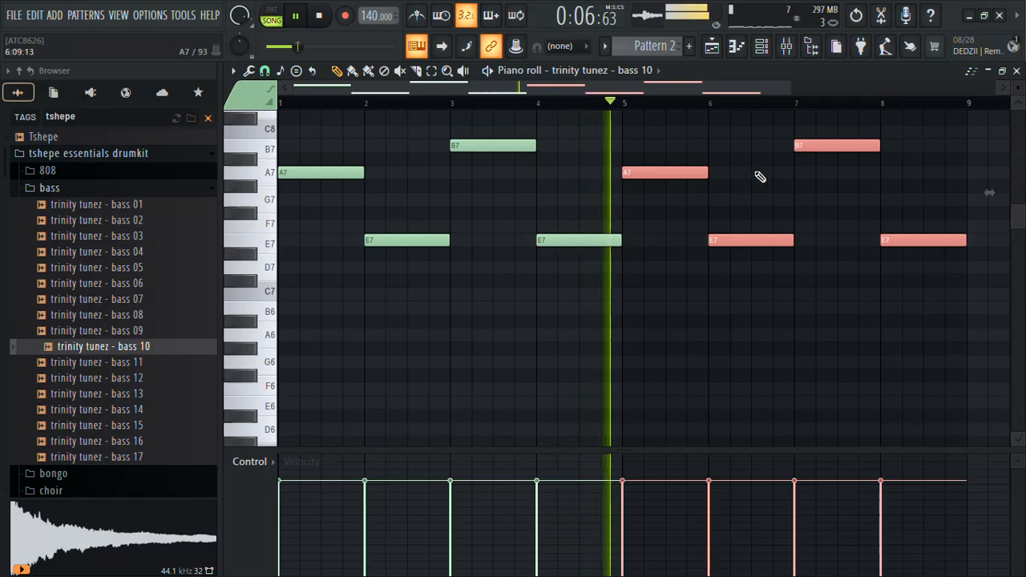
left_click(798, 183, "ctrl")
key("ctrl+Down")
key("ctrl+Down")
key("ctrl+Down")
key("space")
key("space")
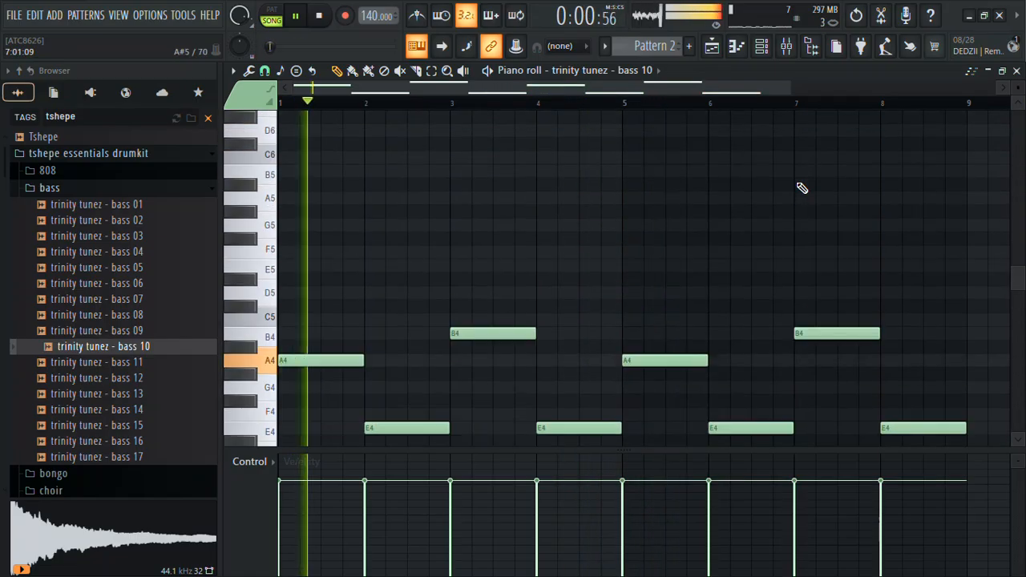
key("ctrl+Up")
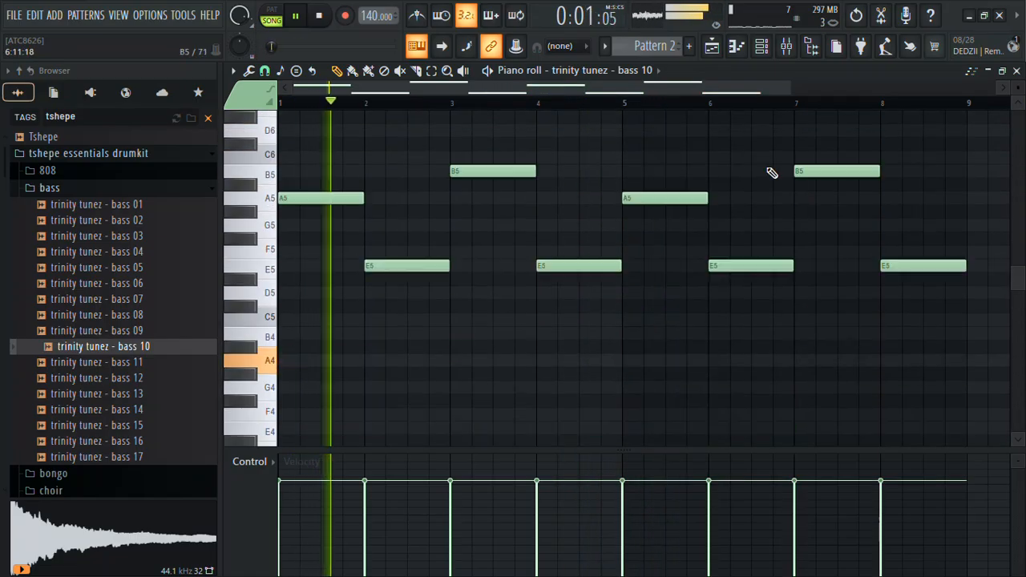
Lower the B5 notes in bars 3 and 7 by one octave to B4 and close the piano roll
left_click(763, 47)
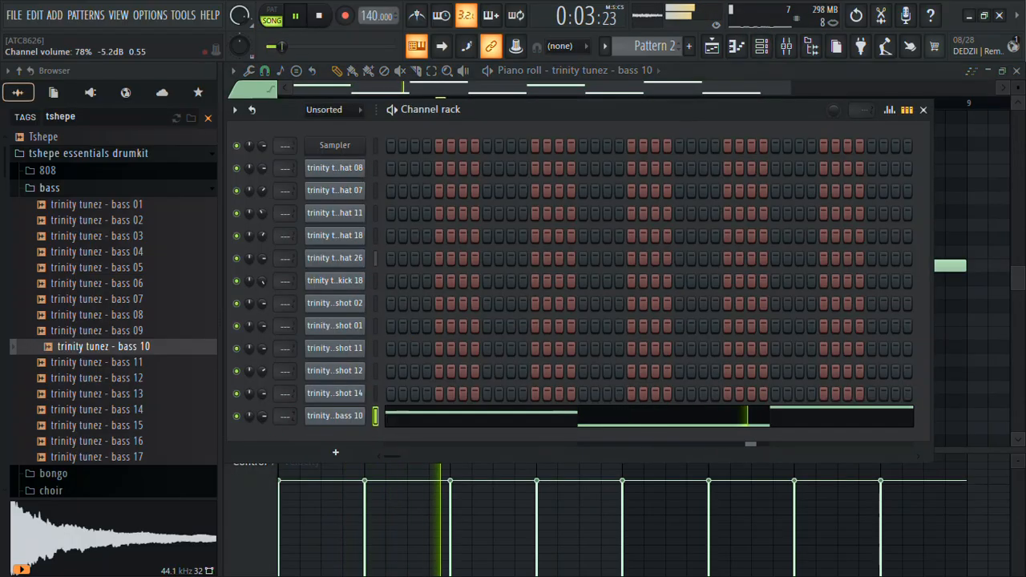
left_click(486, 423)
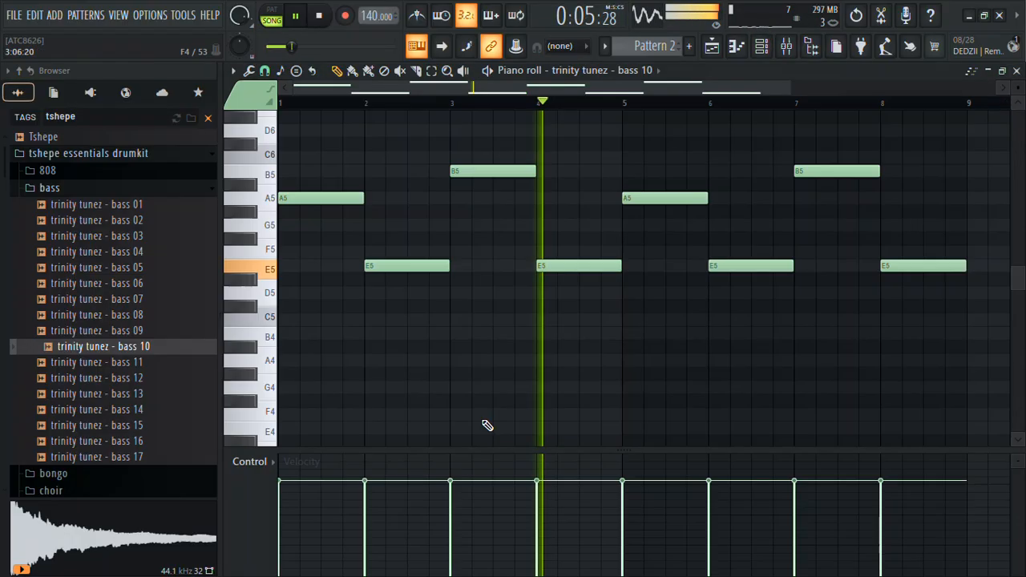
left_click(490, 169)
key("space")
key("space")
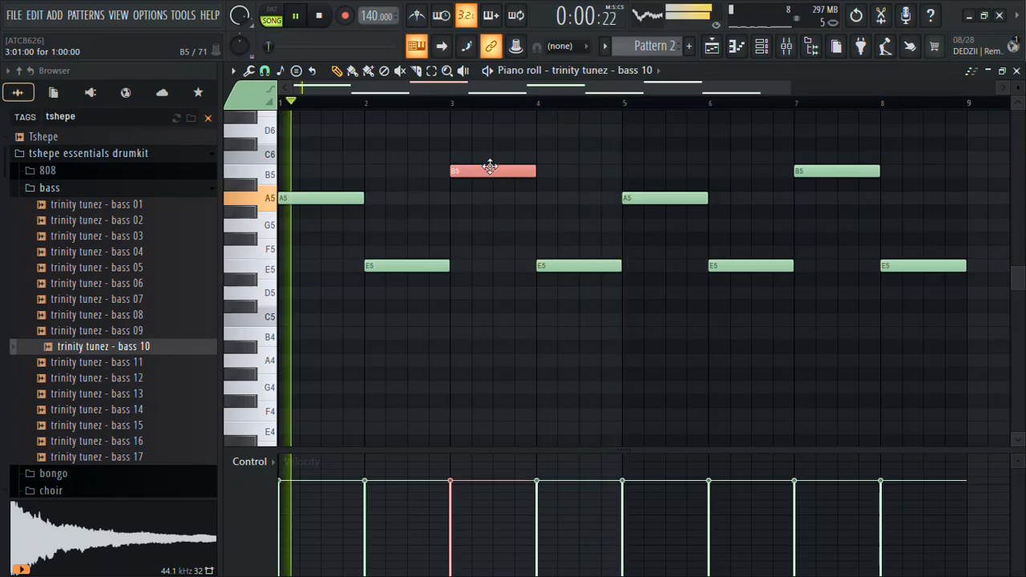
key("ctrl+Down")
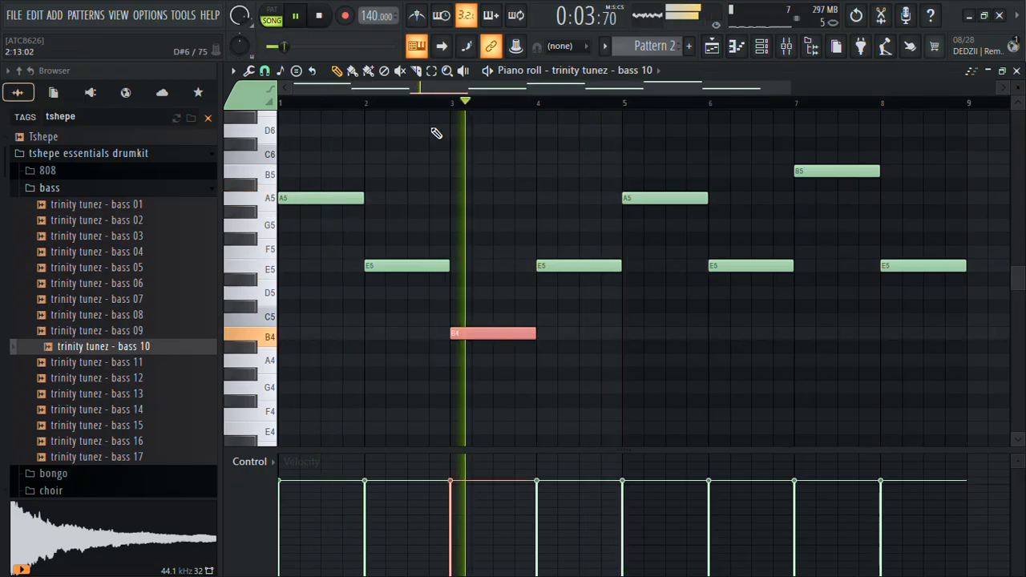
left_click(844, 169)
key("ctrl+Down")
left_click(1016, 72)
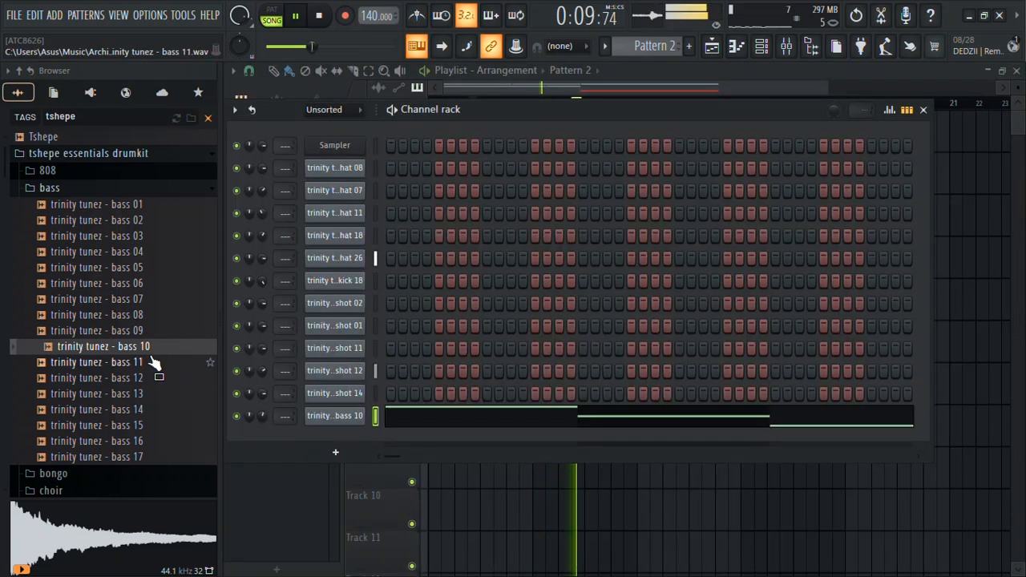
Stop the song and audition the trinity tunez bass samples from bass 08 back to bass 01
left_click(132, 316)
key("space")
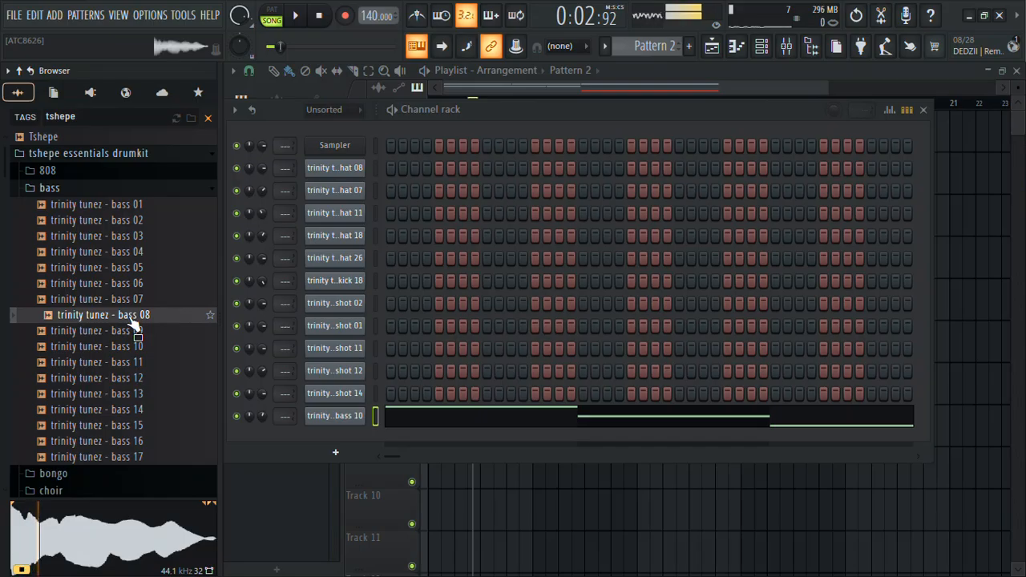
key("Up")
key("Up")
key("Up")
key("Up")
key("Down")
key("Up")
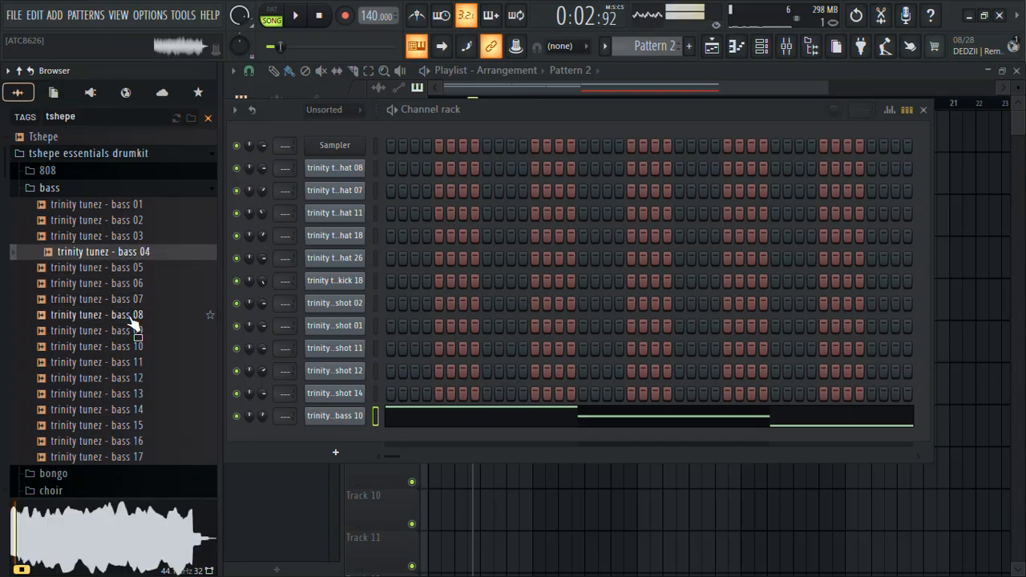
key("Up")
key("Up")
key("Up")
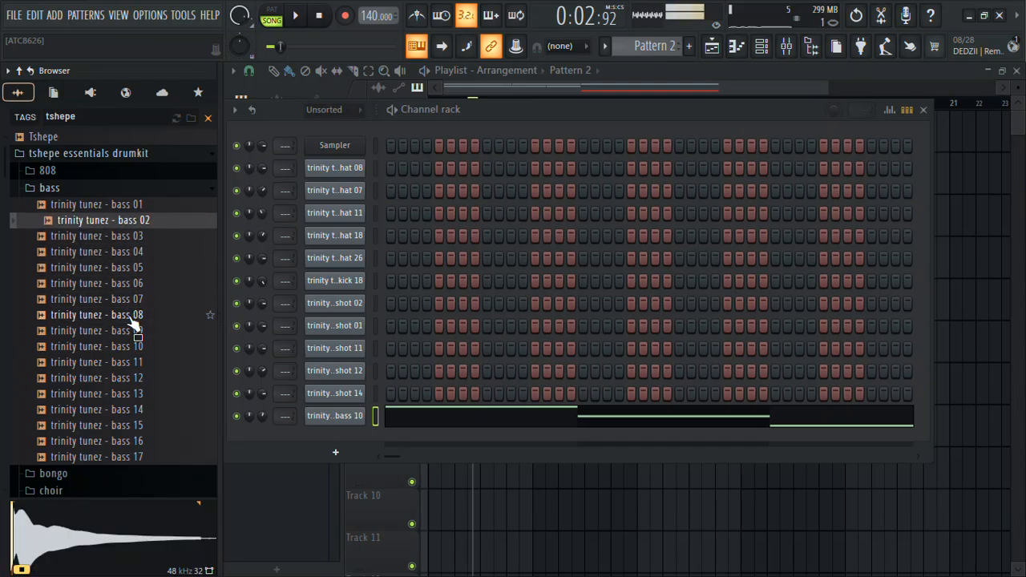
Load the trinity tunez bass 01 sample into a new channel and paste the bass 10 notes into it
right_click(125, 202)
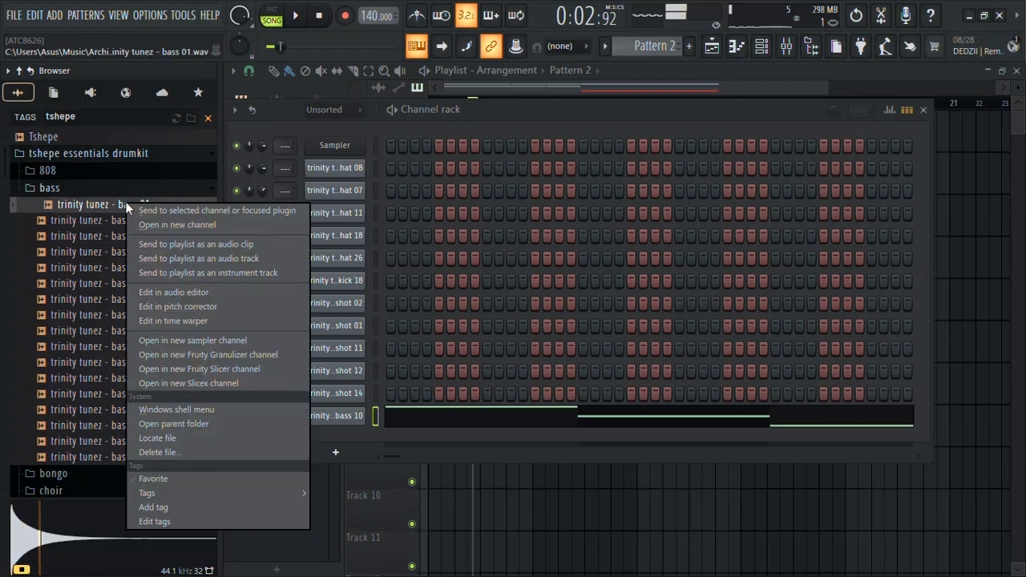
left_click(143, 213)
key("space")
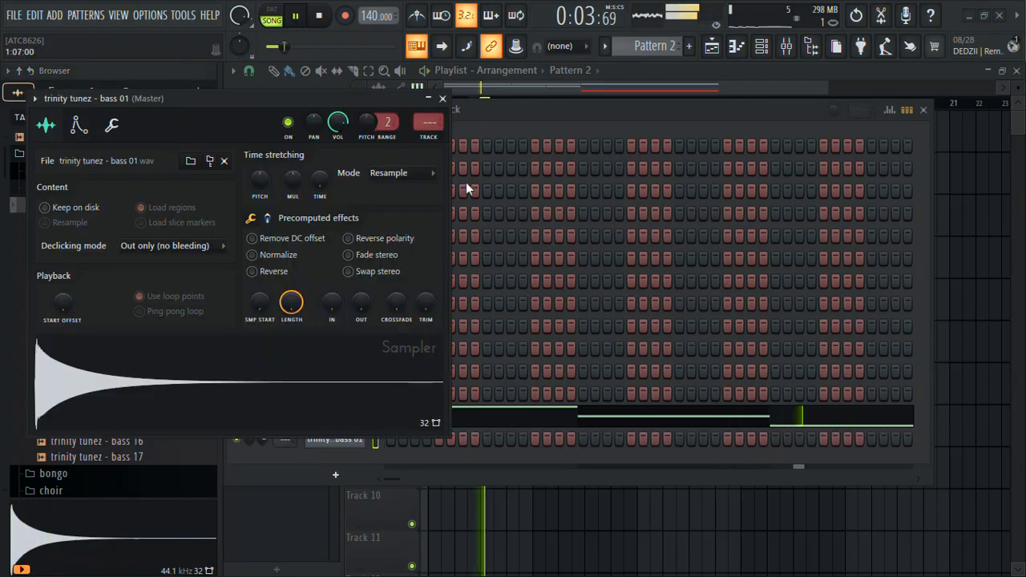
left_click(442, 99)
left_click(375, 438)
key("ctrl+v")
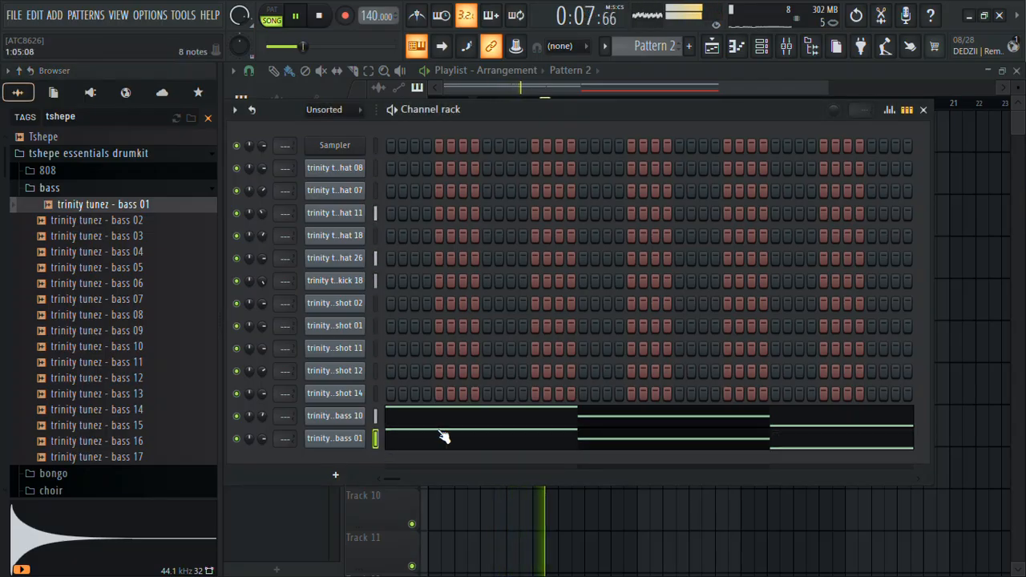
Lower the bass 01 notes by one octave so they start on A4, and replay the song from the beginning
left_click(410, 440)
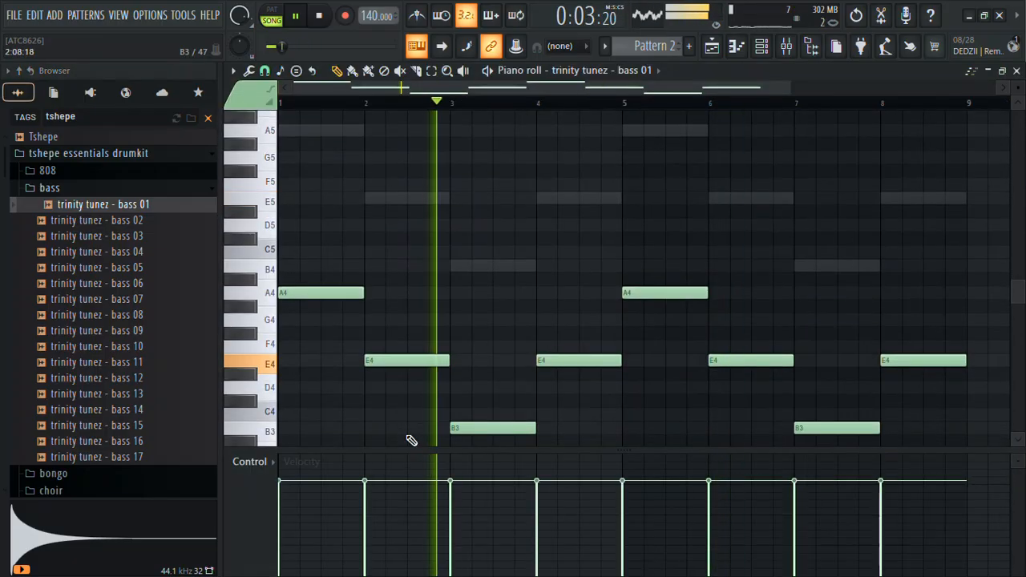
left_click(322, 16)
key("space")
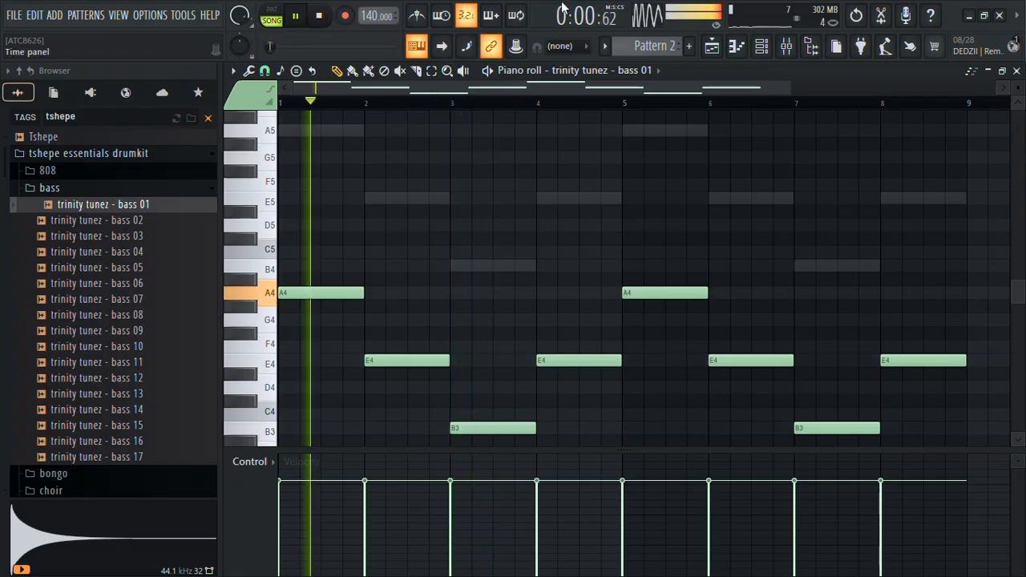
Check the envelope settings of the bass 01 channel, close them, and return to the playlist
key("F6")
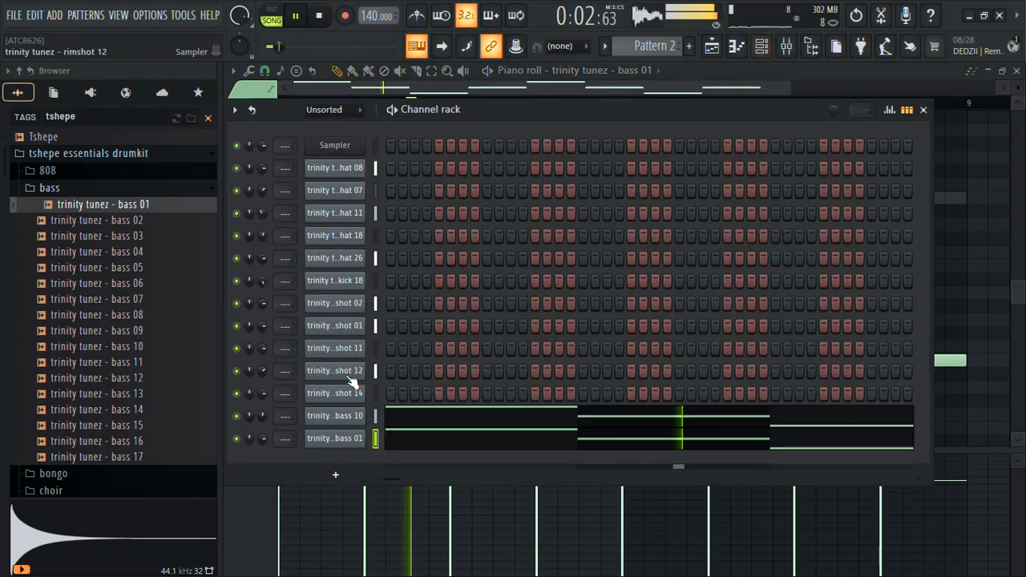
left_click(335, 438)
left_click(79, 124)
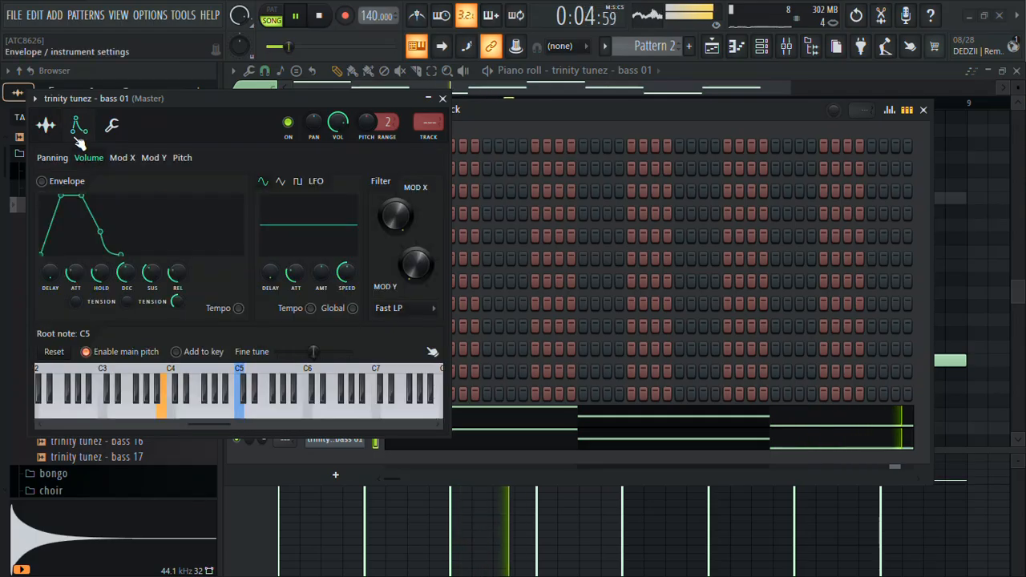
left_click(442, 98)
left_click(712, 49)
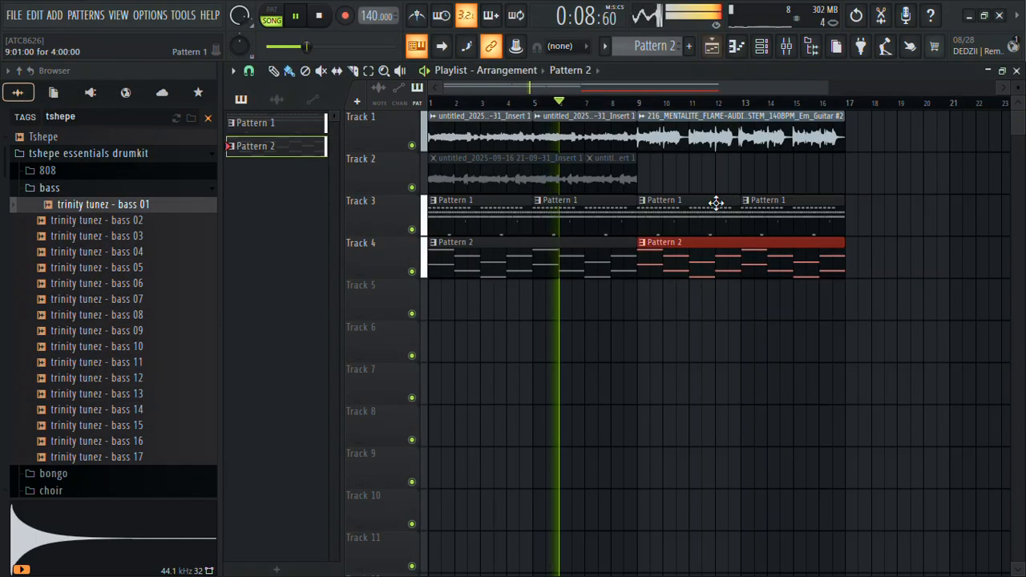
key("super")
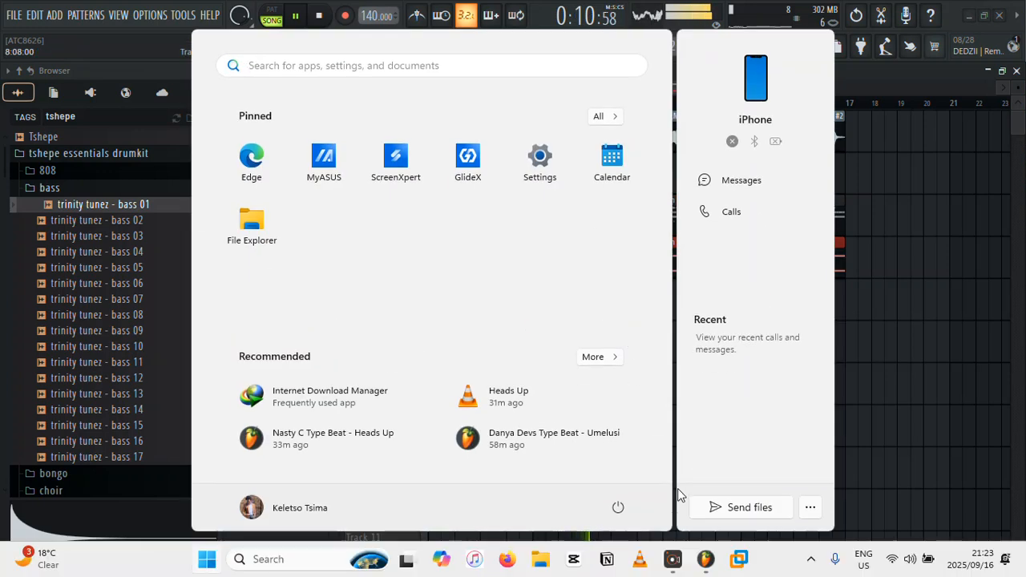
left_click(679, 564)
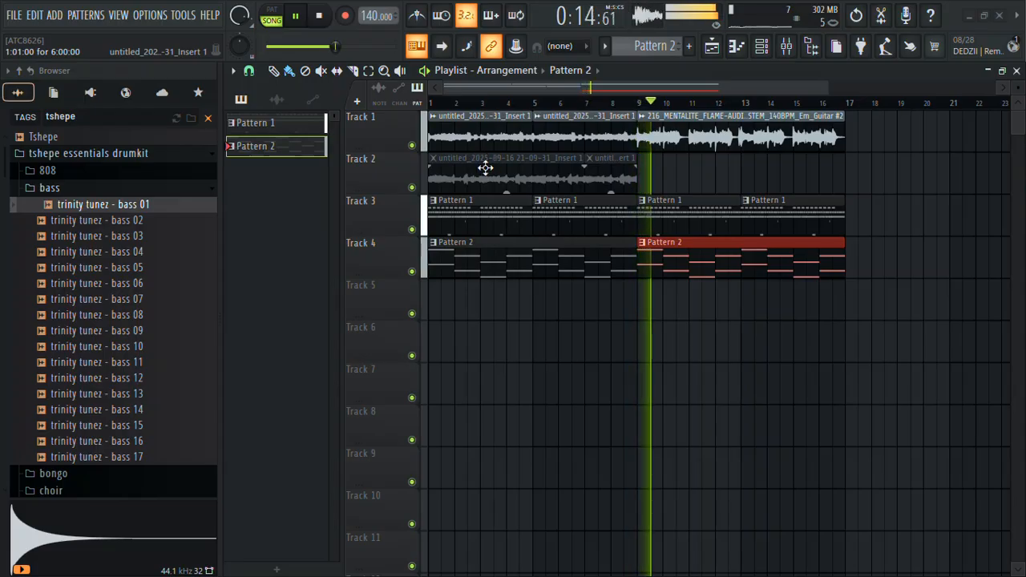
Split Pattern 2 by channel and delete all the pattern clips from playlist tracks 3 and 4
right_click(290, 145)
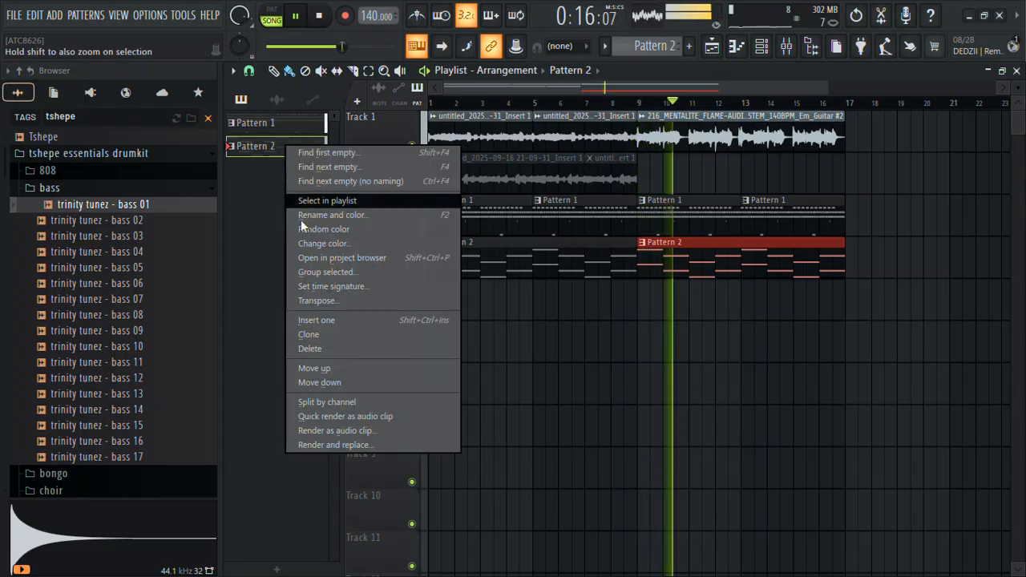
left_click(318, 401)
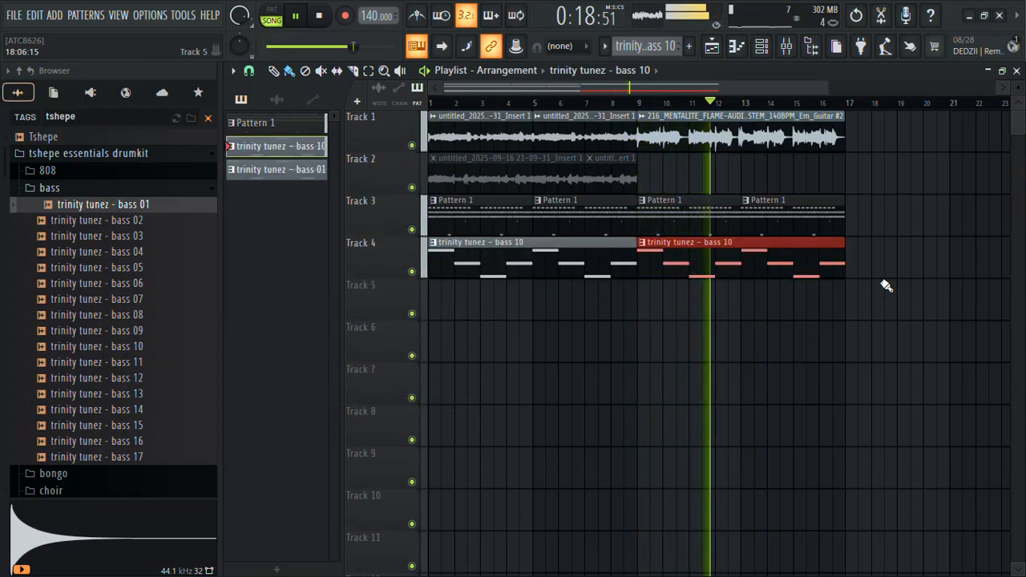
right_click(827, 260)
right_click(769, 225)
right_click(732, 215)
right_click(609, 252)
right_click(469, 225)
right_click(584, 224)
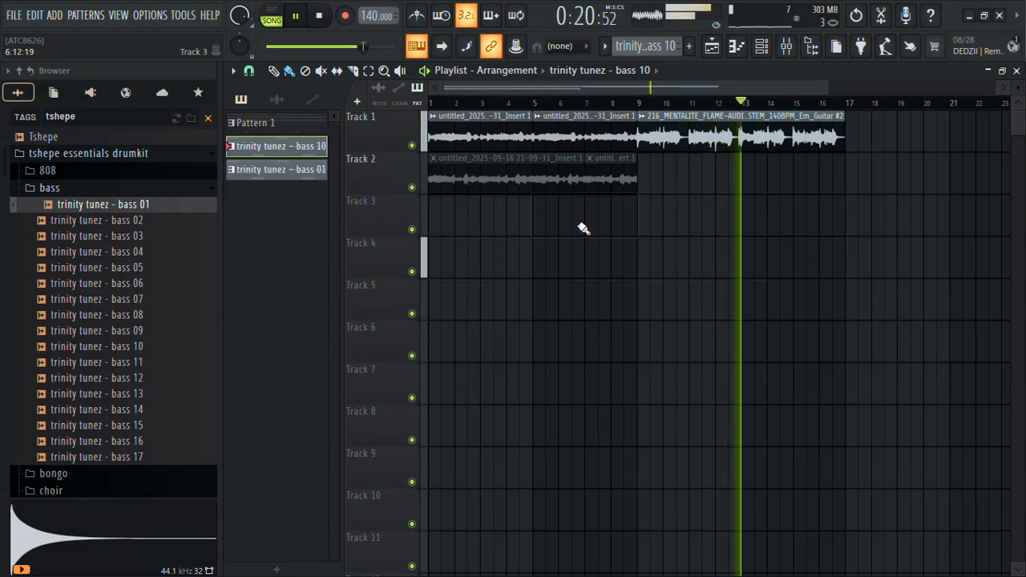
Split Pattern 1 by channel and place all the separated drum and bass patterns at bar 9, from track 3 downward
right_click(297, 126)
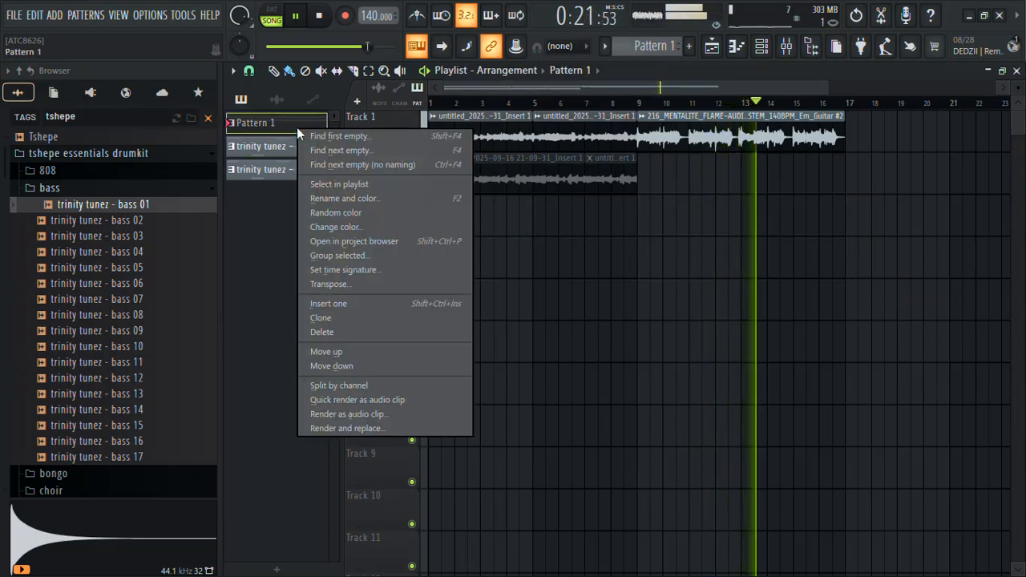
left_click(335, 384)
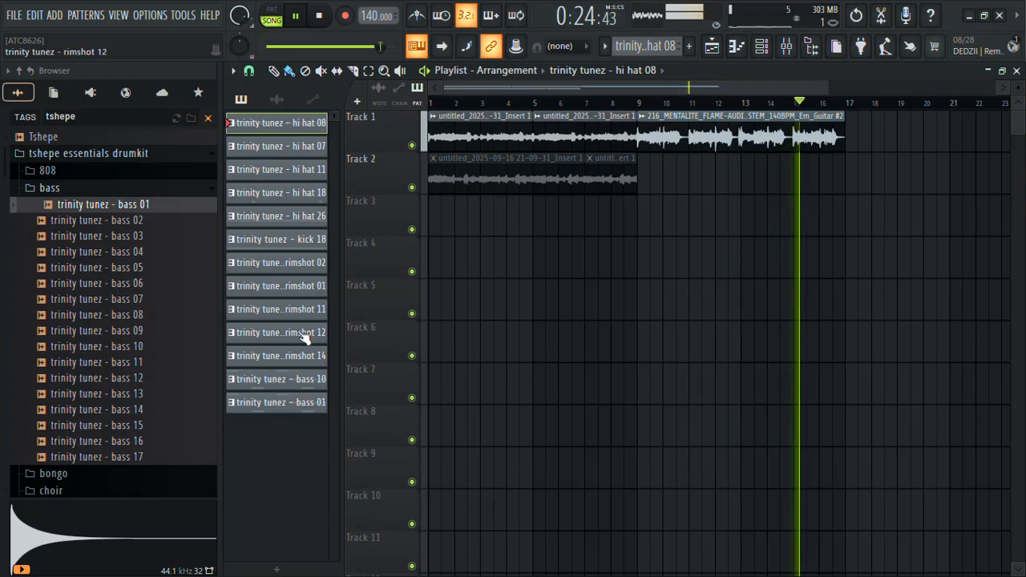
left_click(299, 405)
mouse_move(316, 128)
left_mouse_down()
mouse_move(692, 263)
mouse_move(641, 210)
left_mouse_up()
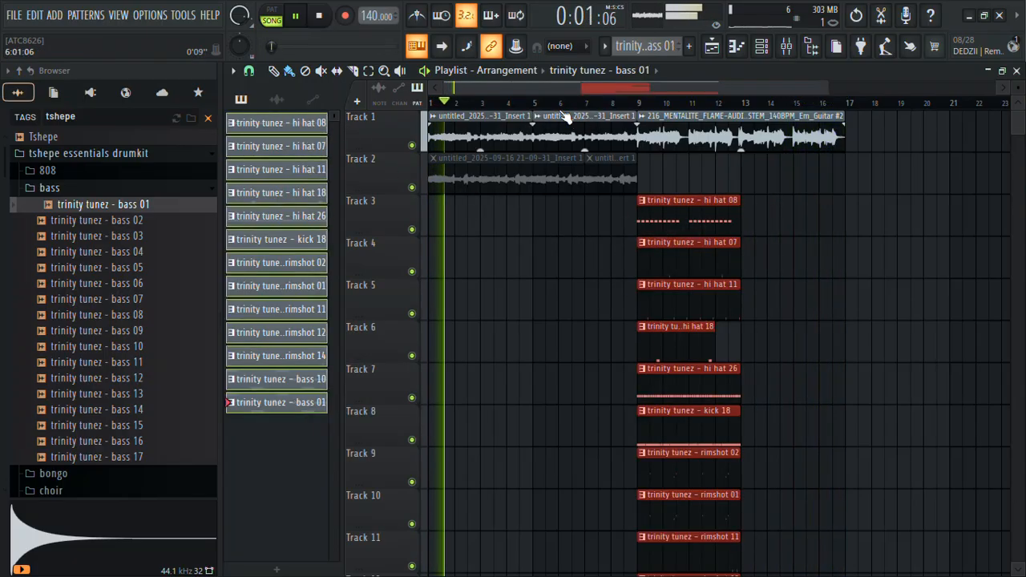
Move the track 1 guitar stem clip to bar 17 and copy all the drum and bass clips to start there too
left_click_drag(695, 131, 902, 130)
left_click_drag(760, 86, 908, 86)
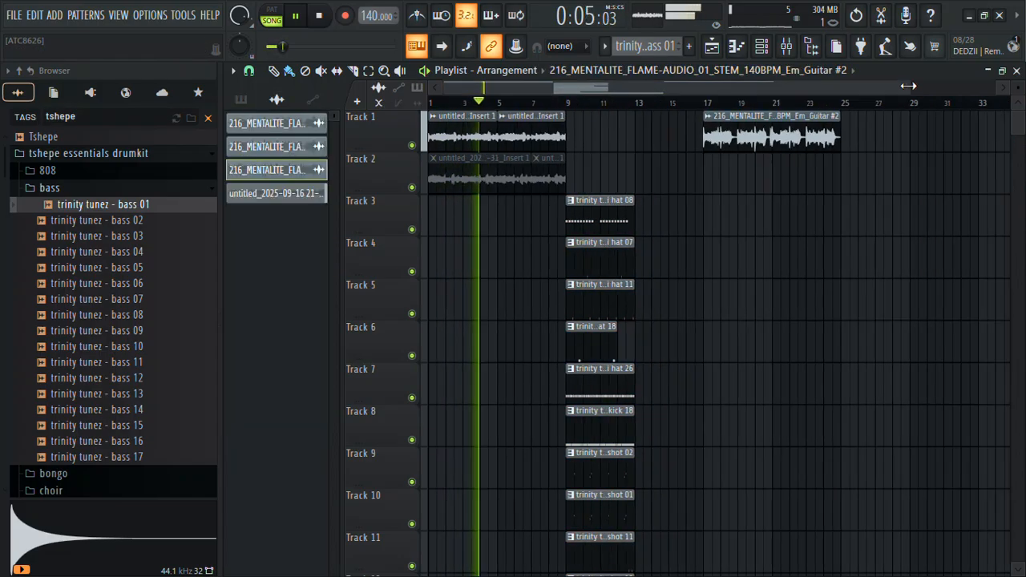
left_click_drag(1020, 93, 1021, 93)
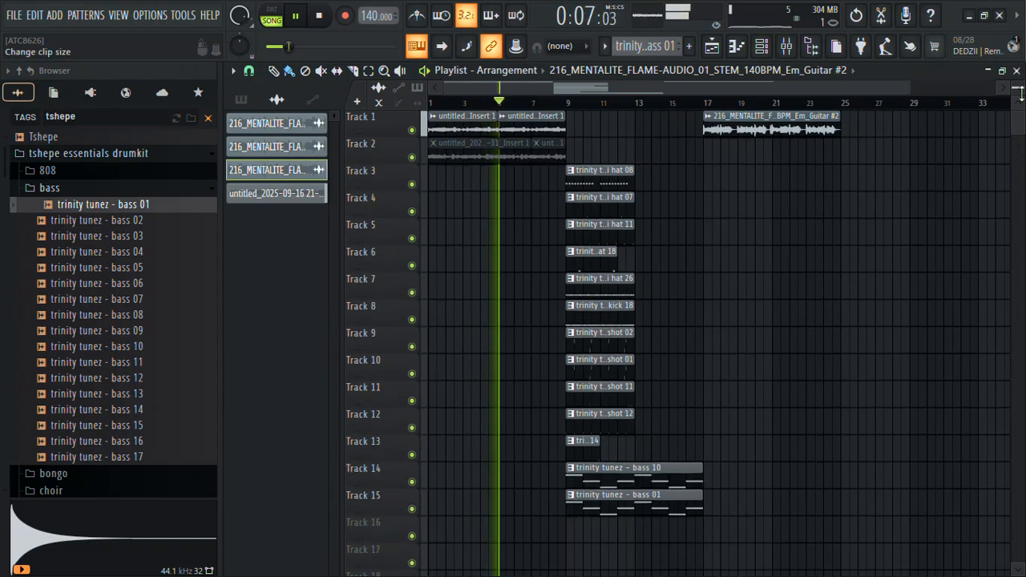
mouse_move(710, 500)
left_mouse_down()
mouse_move(602, 199)
mouse_move(577, 175)
mouse_move(725, 194)
mouse_move(715, 198)
left_mouse_up()
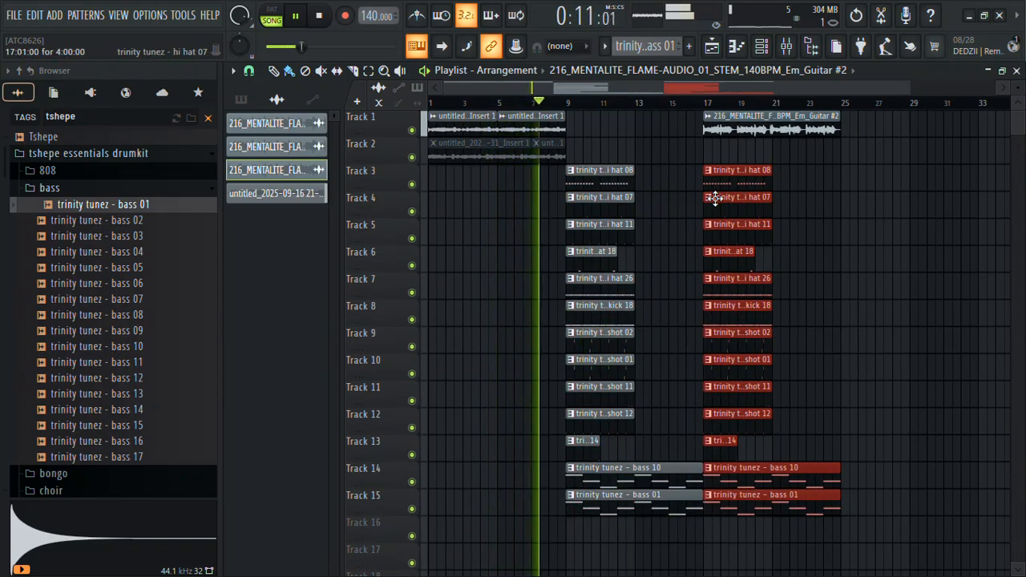
Duplicate the four-bar drum clips into bars 13 to 16 and 21 to 24, and restart playback
left_click(809, 450)
mouse_move(806, 456)
left_mouse_down()
mouse_move(533, 142)
mouse_move(664, 187)
left_mouse_up()
key("space")
key("space")
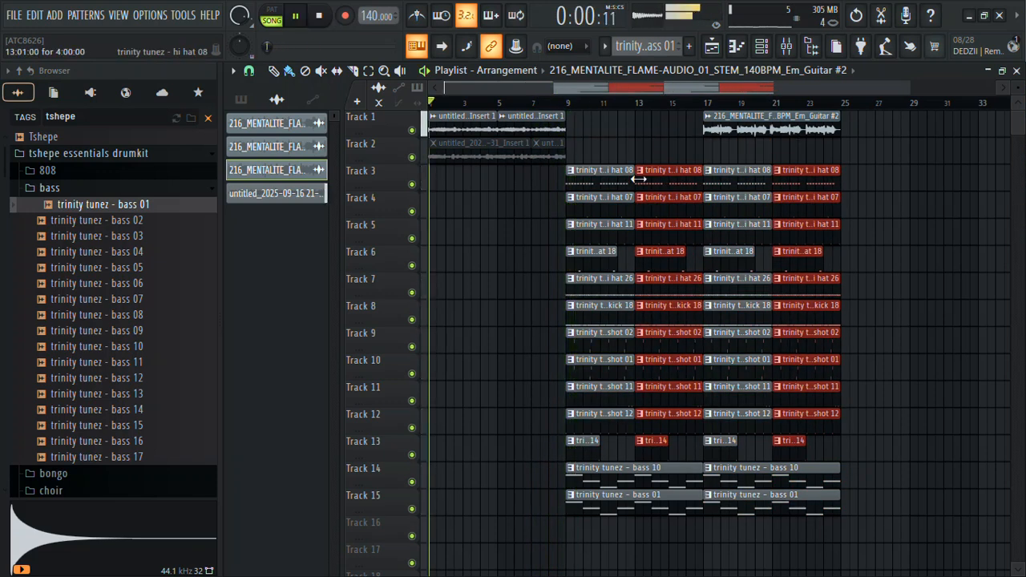
Duplicate the untitled Insert 1 audio clips on track 1 into bars 9 to 16
left_click_drag(531, 125, 656, 123)
left_click(574, 121)
left_click(610, 119)
Delete the bass 10 and bass 01 clips from bars 9 to 16 and move the remaining pair to bar 33
right_click(617, 485)
right_click(619, 505)
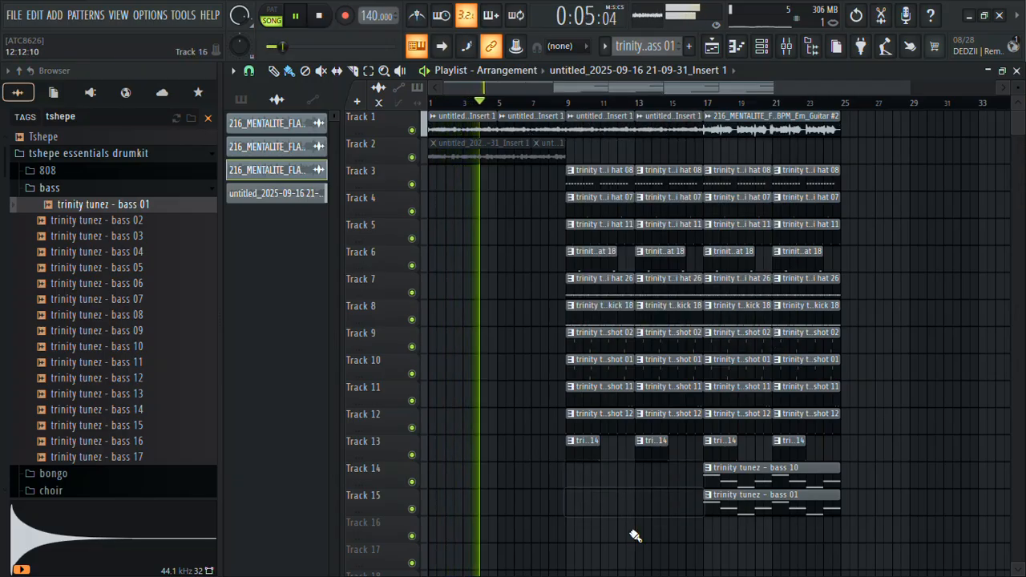
left_click(569, 103)
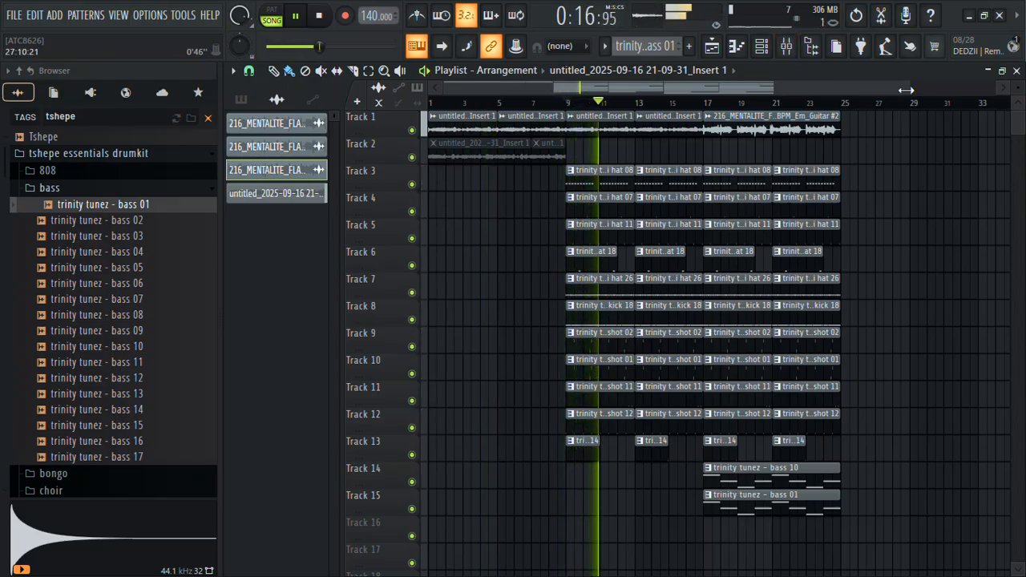
left_click_drag(826, 521, 960, 481)
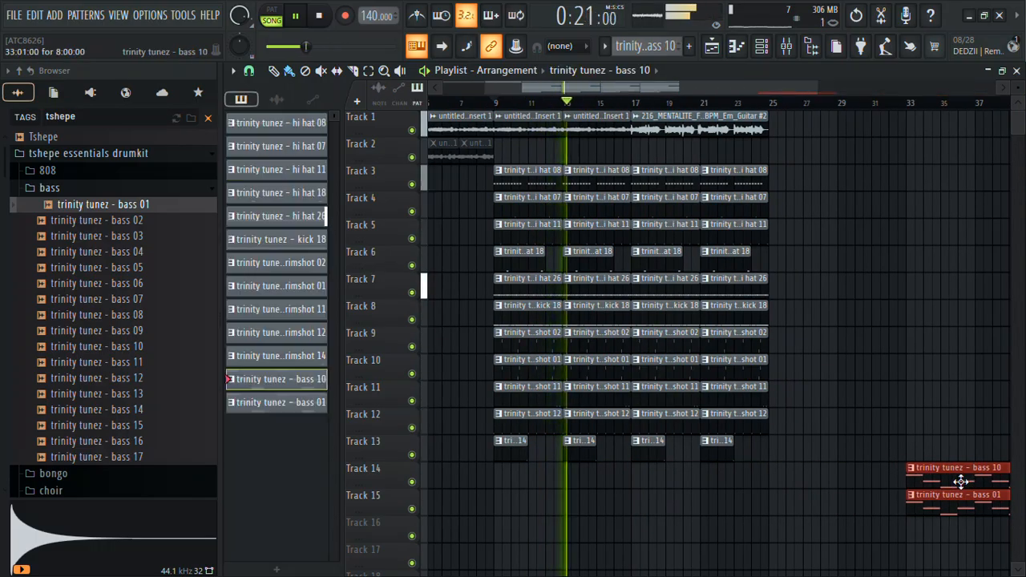
Shorten the drum clips starting at bar 13 to 3:12:00, except hi hat 18 and rimshot 14, and listen to the transition
left_click_drag(824, 82, 678, 103)
left_click_drag(655, 420, 660, 190)
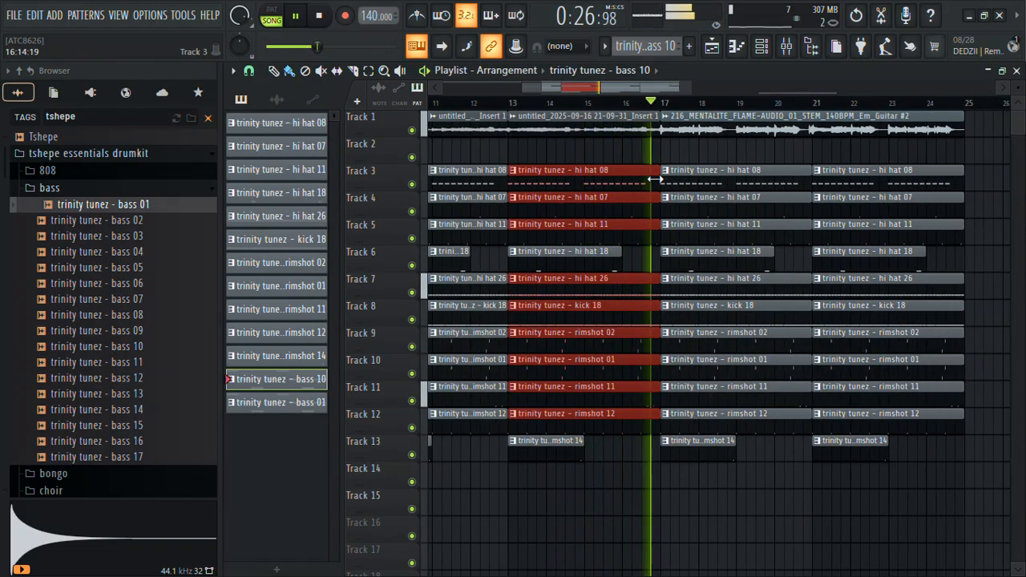
left_click(624, 112)
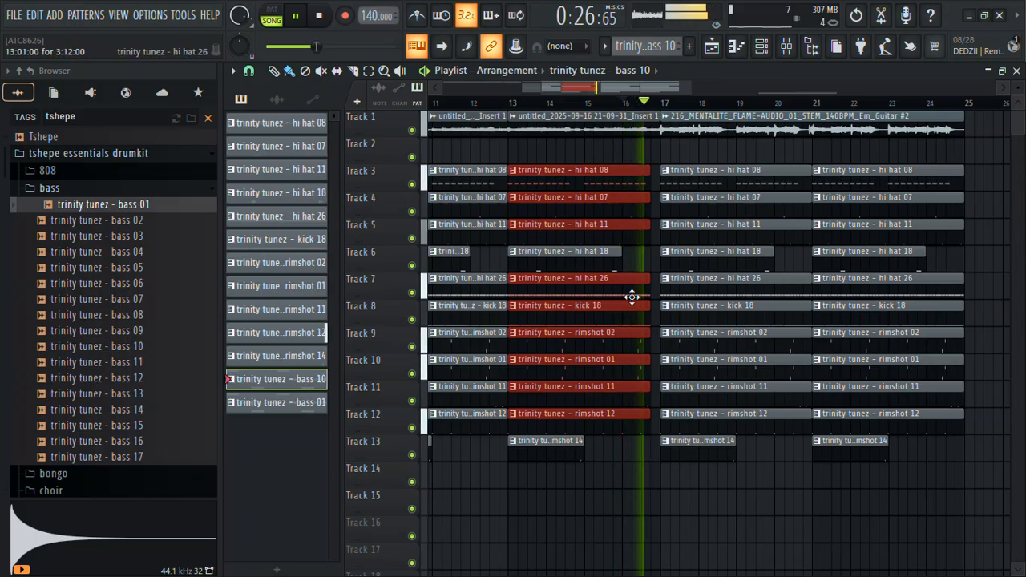
left_click(650, 452)
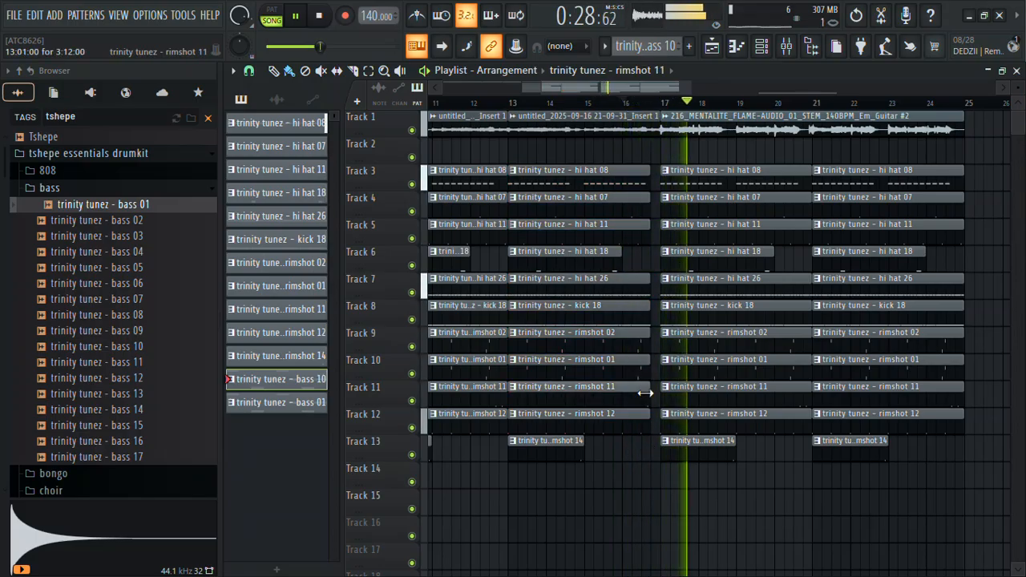
Duplicate the guitar stem clip and the drum clips of bars 17 to 24 so the copies start at bar 25
left_click_drag(679, 86, 765, 100)
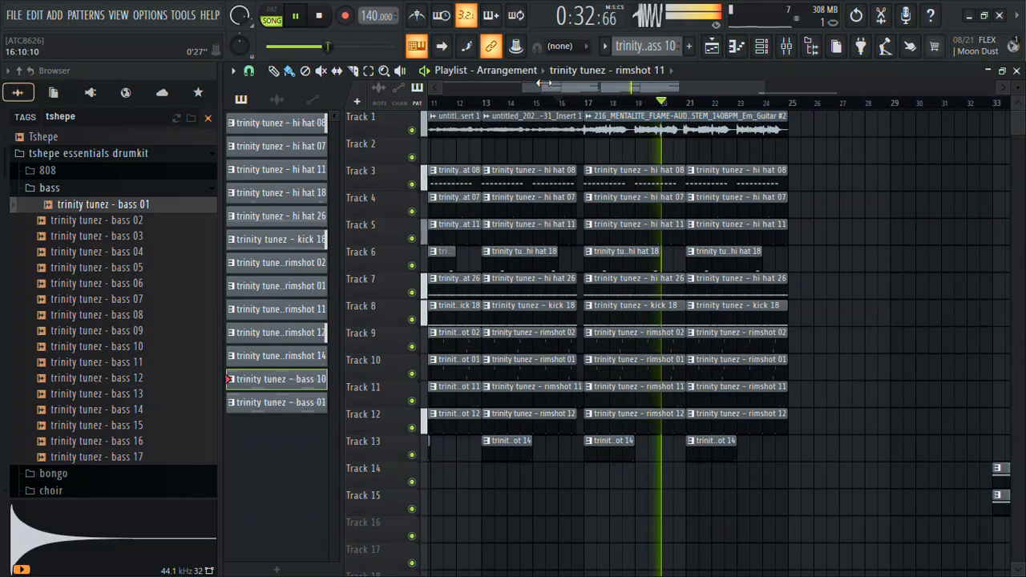
left_click_drag(542, 83, 494, 87)
left_click_drag(763, 89, 855, 102)
left_click_drag(749, 113, 847, 116)
left_click_drag(767, 445, 778, 181)
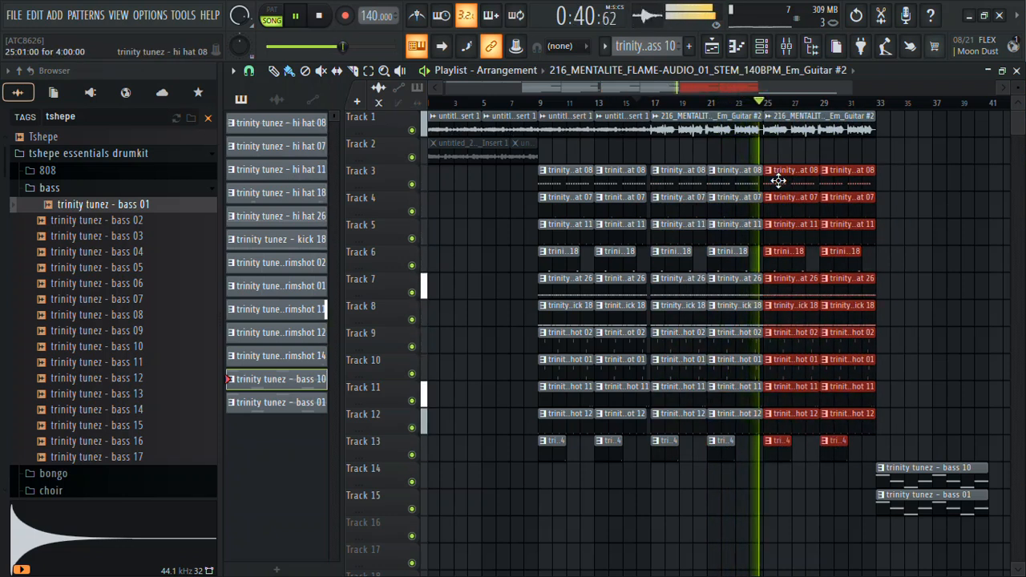
left_click(788, 479)
Remove the kick 18 clip's portion in bar 25 and shorten the kick clip at bar 29 to 3:08:00
key("space")
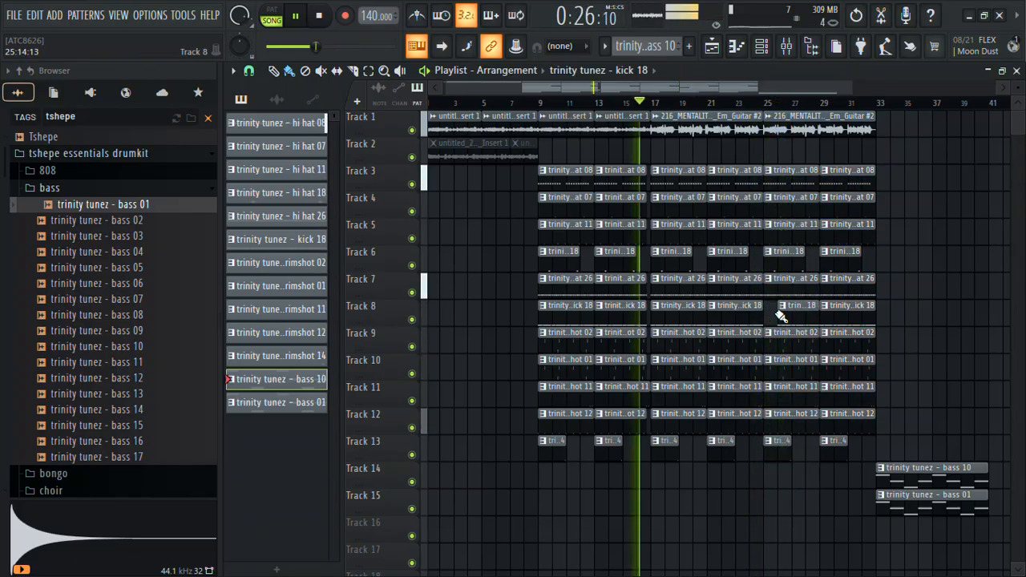
left_click(754, 104)
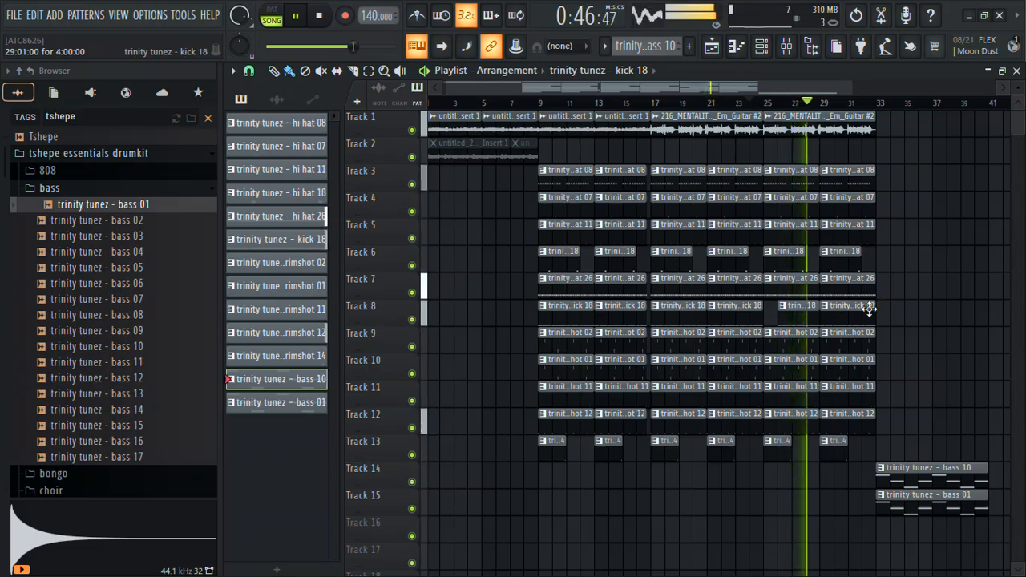
left_click_drag(446, 88, 597, 88)
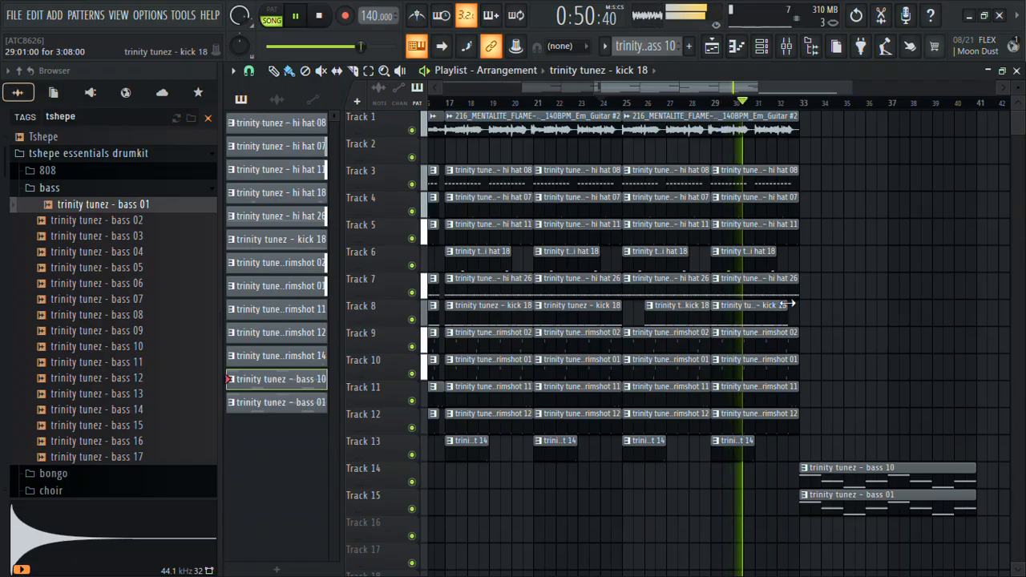
left_click_drag(597, 88, 446, 88)
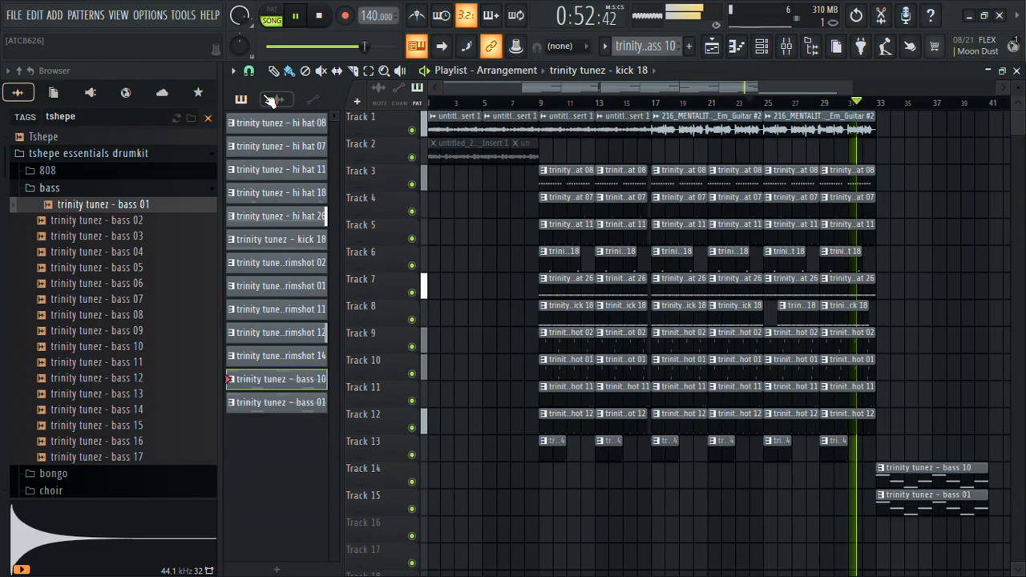
Copy the untitled Insert 1 audio clips from bars 1 to 16 to bar 33 on track 1
left_click_drag(506, 132, 940, 157)
right_click(891, 157)
left_click_drag(613, 124, 895, 110)
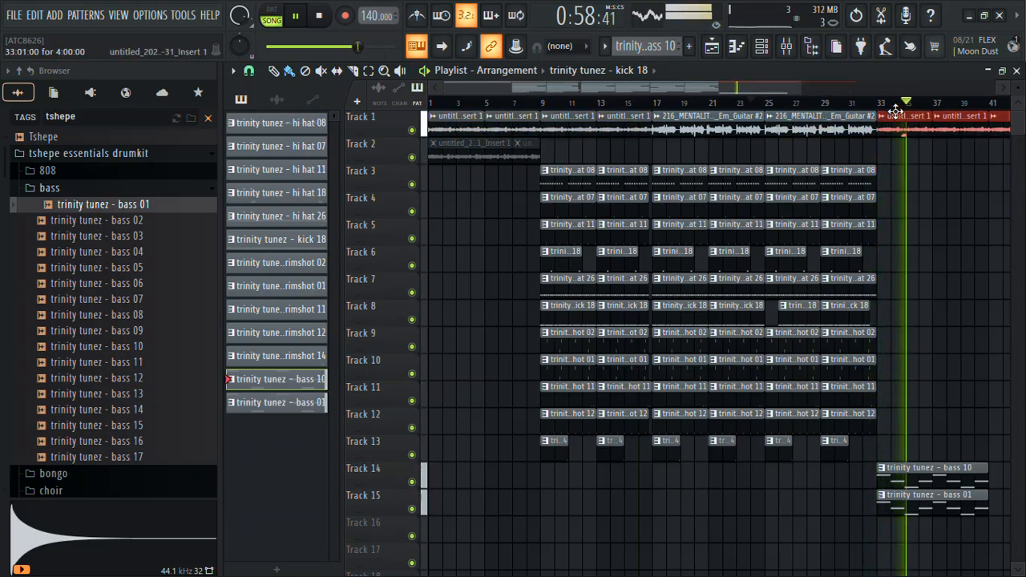
Move the bass 01 clip to bar 41, add a copy of the bass 10 clip there, and stop playback
left_click_drag(939, 511, 994, 501)
left_click_drag(855, 469, 965, 476)
key("space")
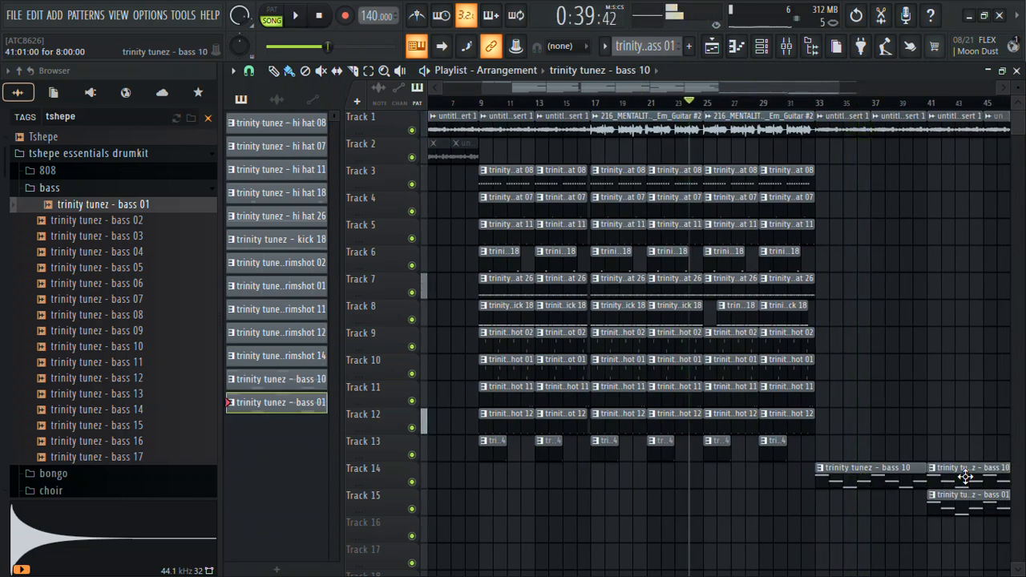
Undo a first attempt at copying the drum clips, and copy the drum clips of bars 17 to 24 to bar 33
left_click_drag(622, 428, 892, 160)
key("ctrl+z")
mouse_move(678, 456)
left_mouse_down()
mouse_move(642, 231)
mouse_move(609, 186)
mouse_move(851, 197)
mouse_move(837, 197)
left_mouse_up()
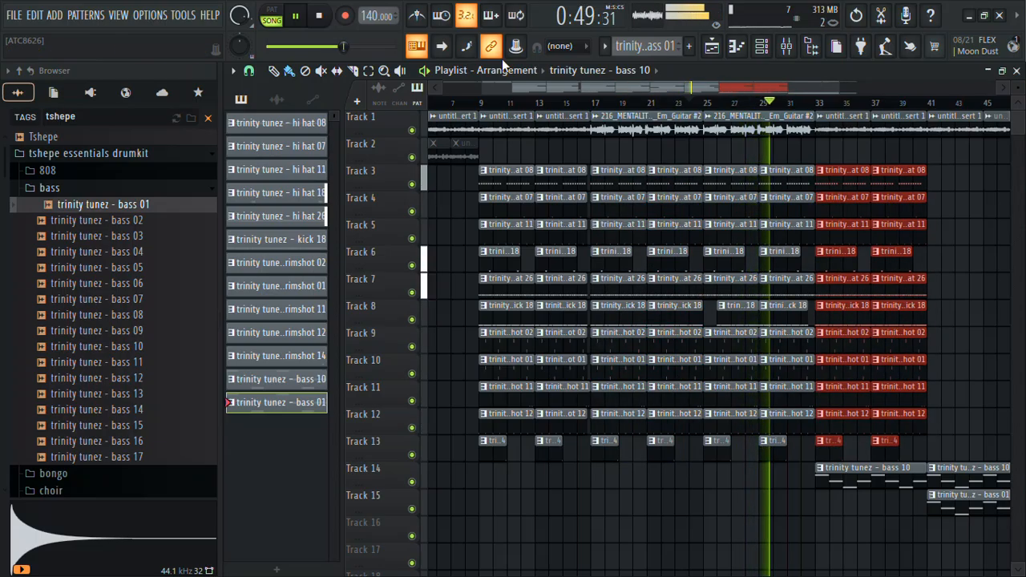
Trim the start of the kick 18 clip at bar 33 on track 8 to about the middle of bar 34
left_click_drag(485, 87, 659, 87)
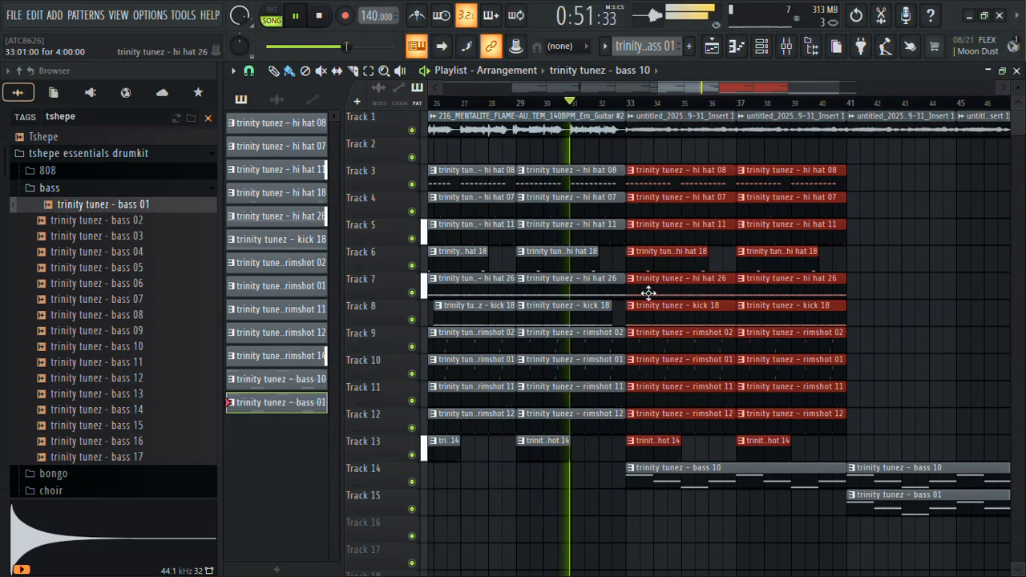
left_click(648, 304, "ctrl")
left_click_drag(626, 320, 659, 314)
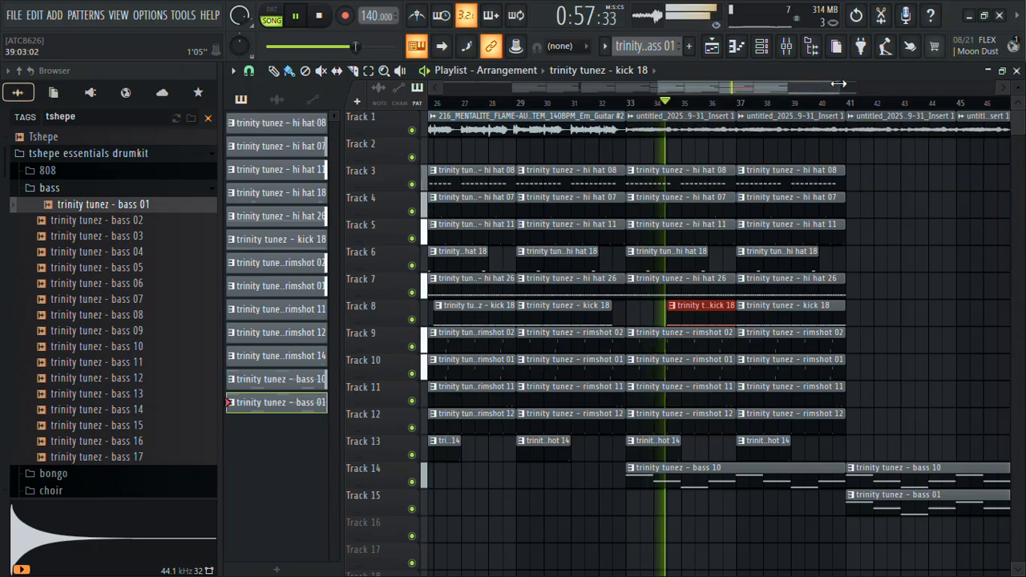
Copy the drum clips of bars 9 to 16 on tracks 3 to 13 to bar 41
left_click_drag(839, 87, 891, 88)
left_click_drag(657, 90, 502, 99)
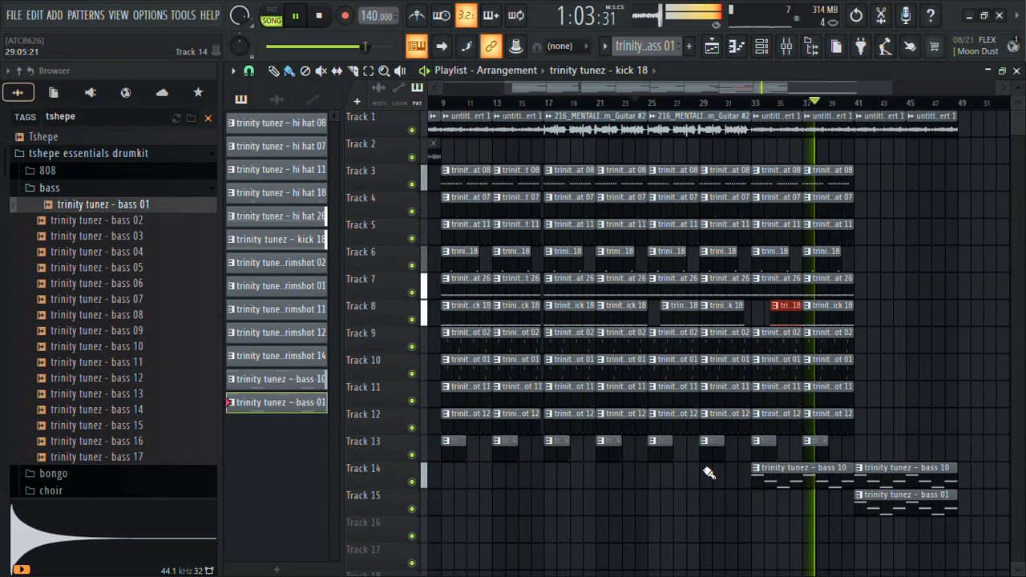
mouse_move(541, 454)
left_mouse_down()
mouse_move(485, 205)
mouse_move(448, 180)
mouse_move(842, 204)
mouse_move(882, 194)
mouse_move(864, 197)
left_mouse_up()
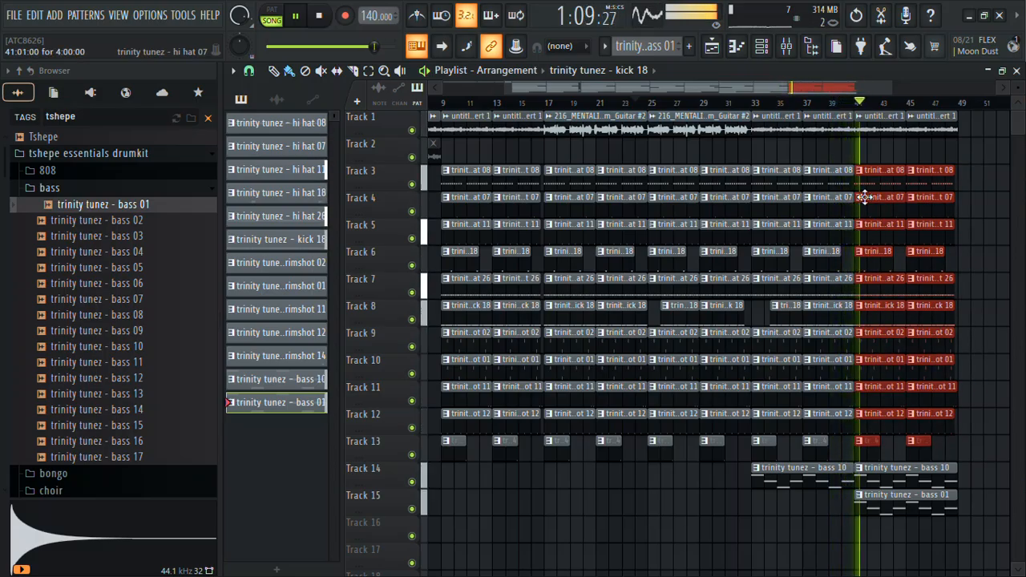
Try removing the hi hat 08 clips from bars 41 to 48 on track 3, and undo the removal
mouse_move(702, 81)
left_mouse_down()
mouse_move(674, 82)
mouse_move(719, 93)
left_mouse_up()
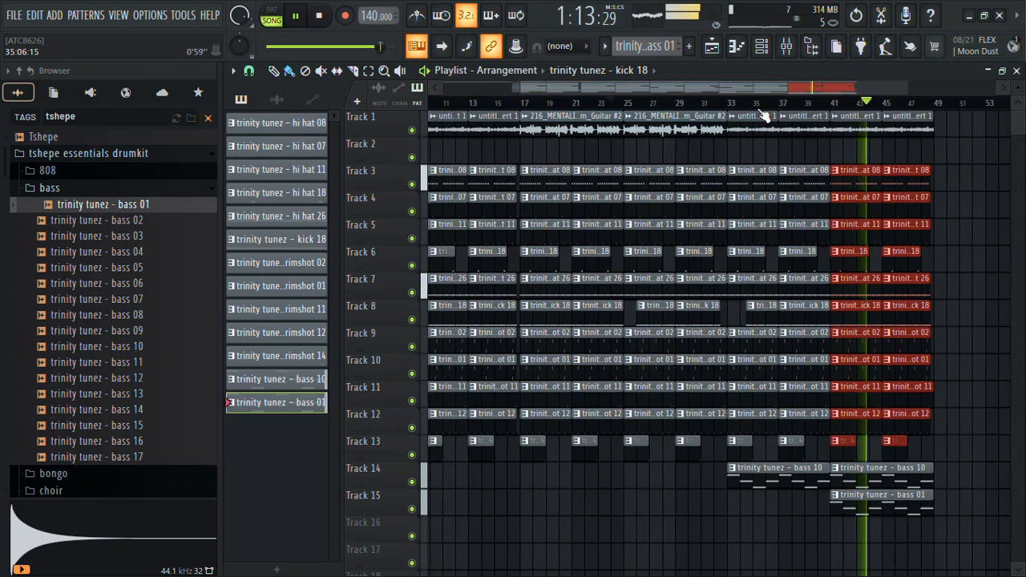
right_click(856, 172)
right_click(909, 180)
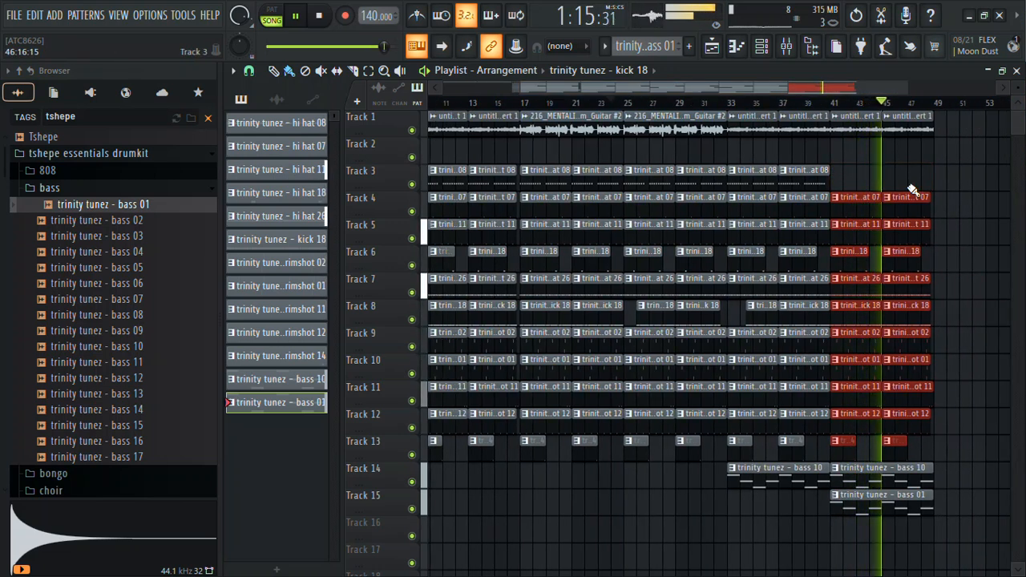
key("ctrl+z")
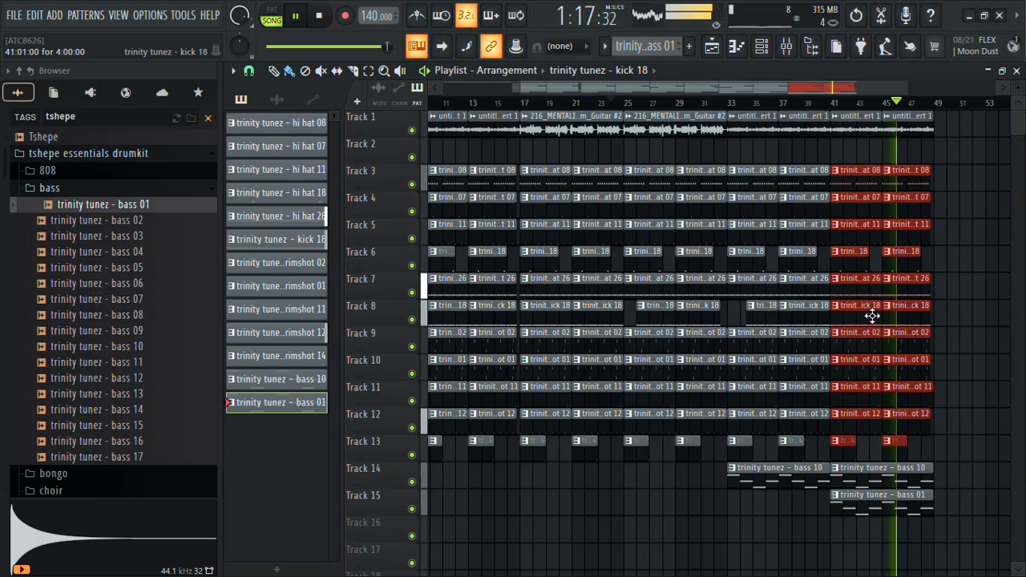
Remove the hi hat 26 clips from bars 41 to 48 and 25 to 32, undoing a trial removal at bars 9 to 16
right_click(910, 292)
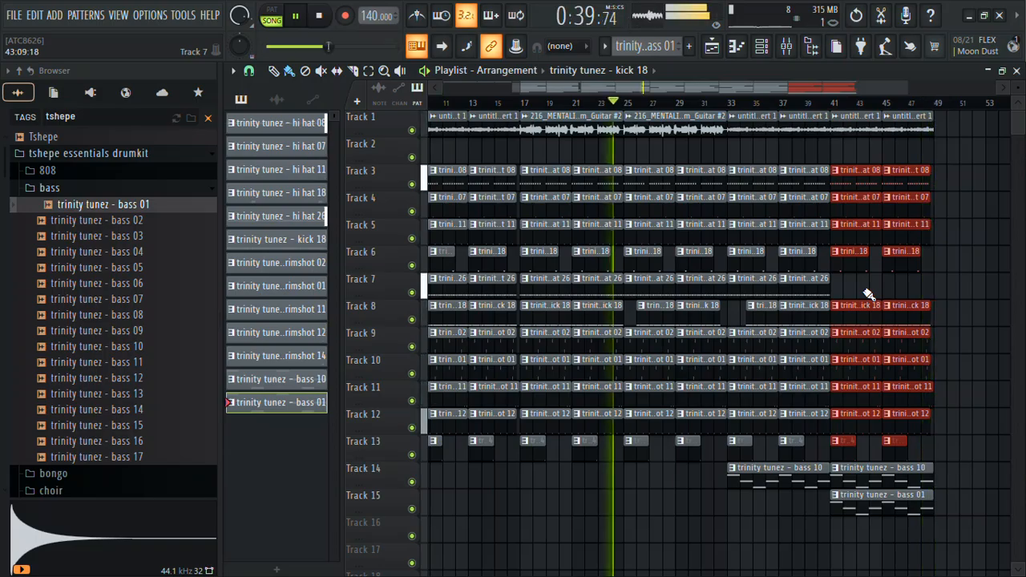
left_click_drag(637, 87, 552, 94)
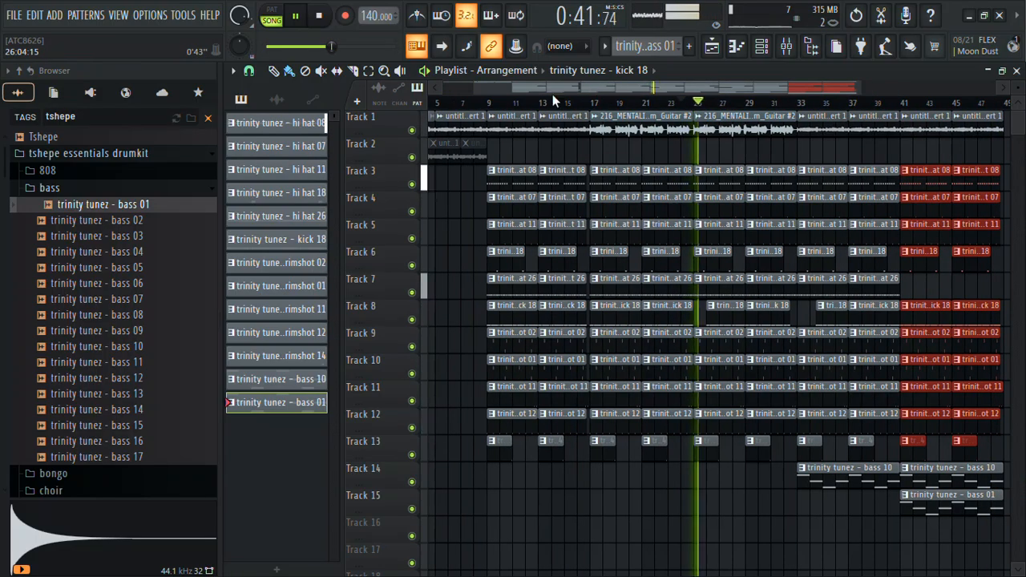
left_click(492, 103)
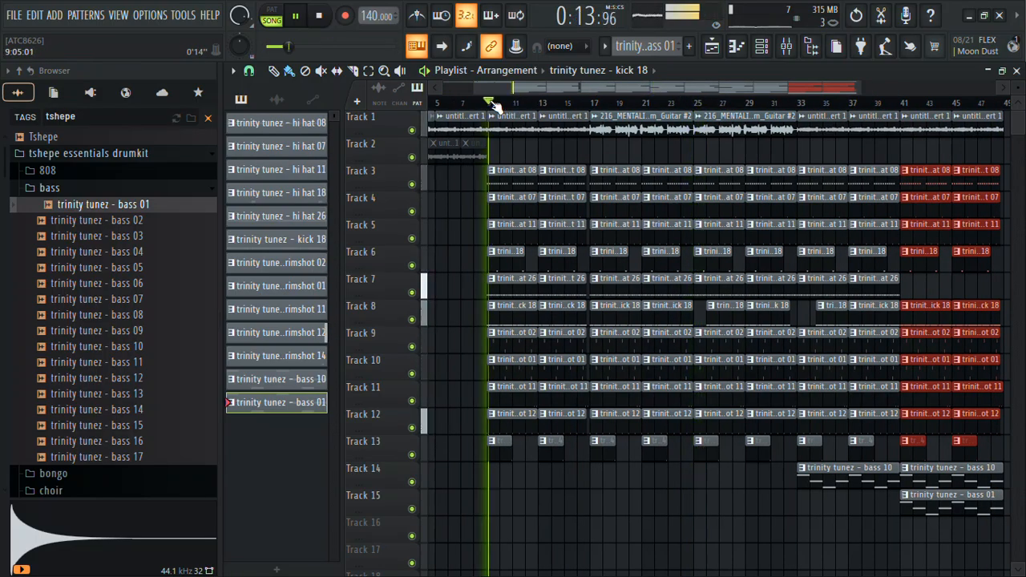
right_click(532, 278)
right_click(548, 284)
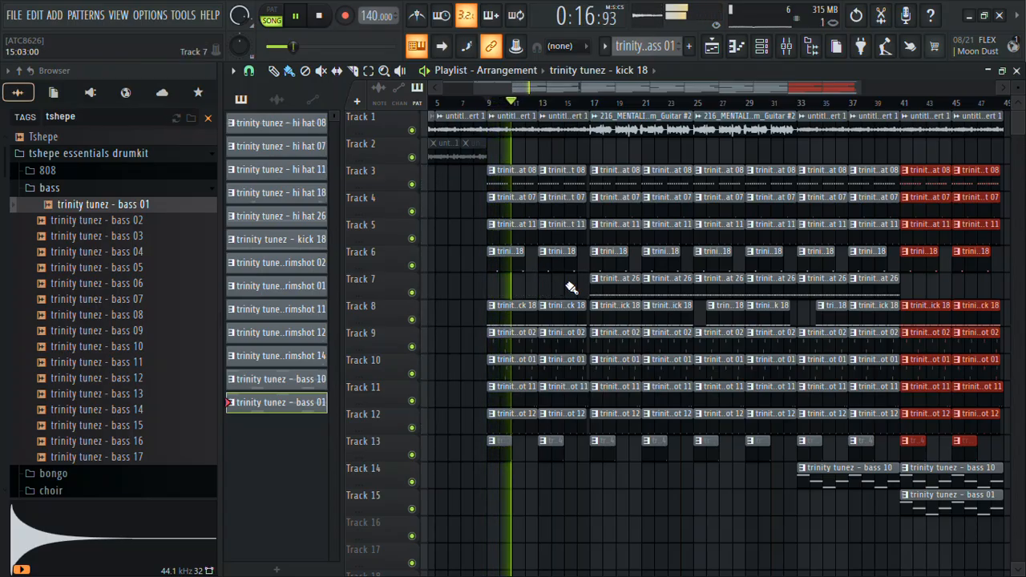
key("ctrl+z")
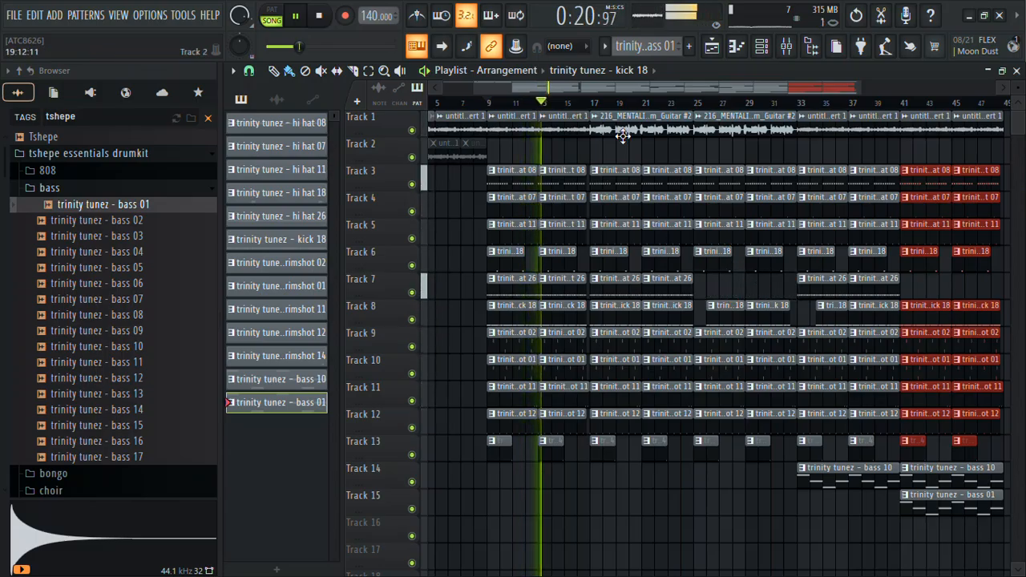
Load the trinity tunez - 808 04 sample from the drumkit's 808 folder into a new channel
left_click_drag(476, 83, 440, 86)
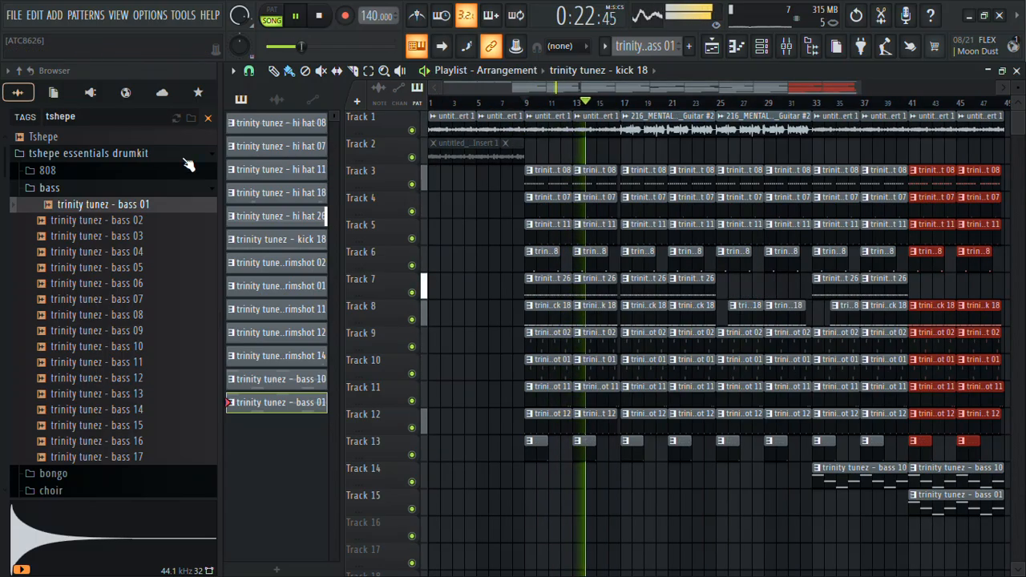
left_click(102, 175)
left_click(137, 201)
right_click(147, 205)
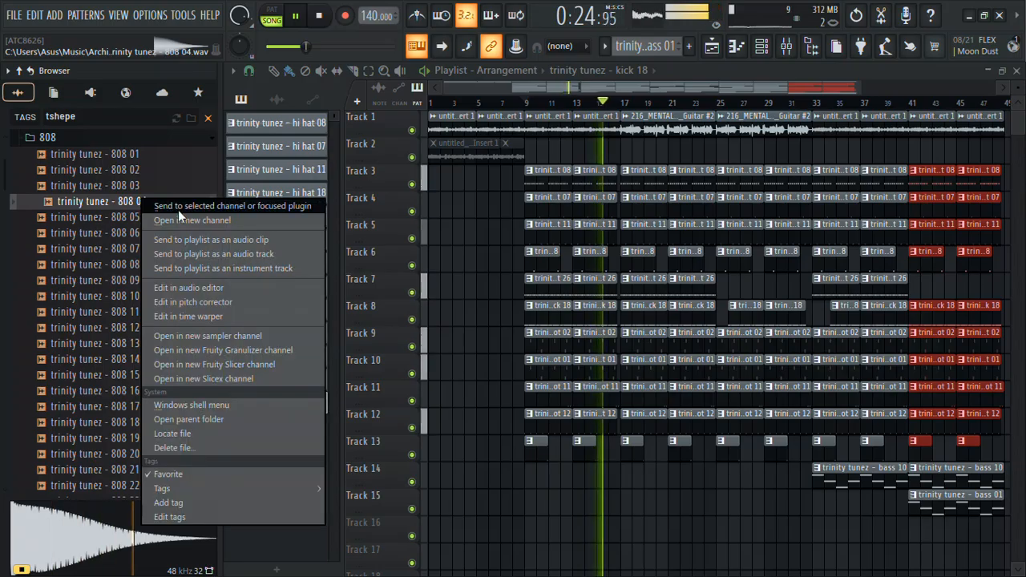
left_click(179, 211)
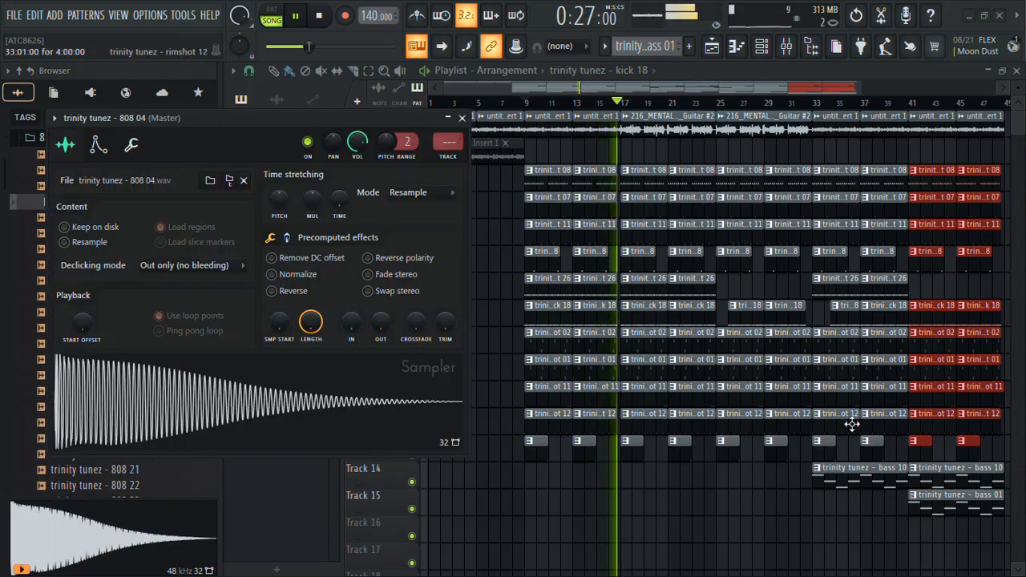
Copy the bass 10 notes into the Sampler channel of a new pattern and place that pattern at bar 17 on track 16
left_click(879, 479)
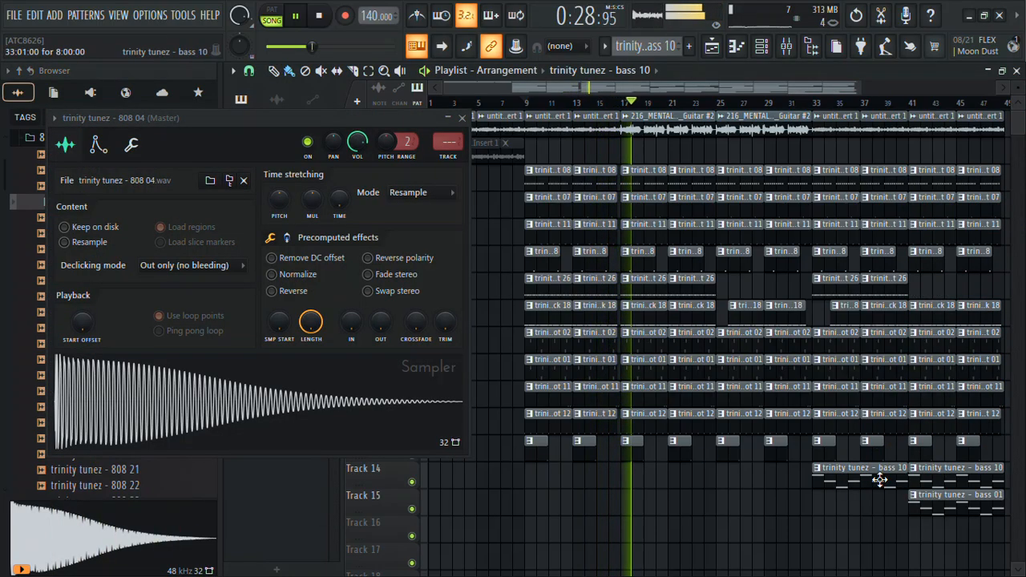
double_click(841, 473)
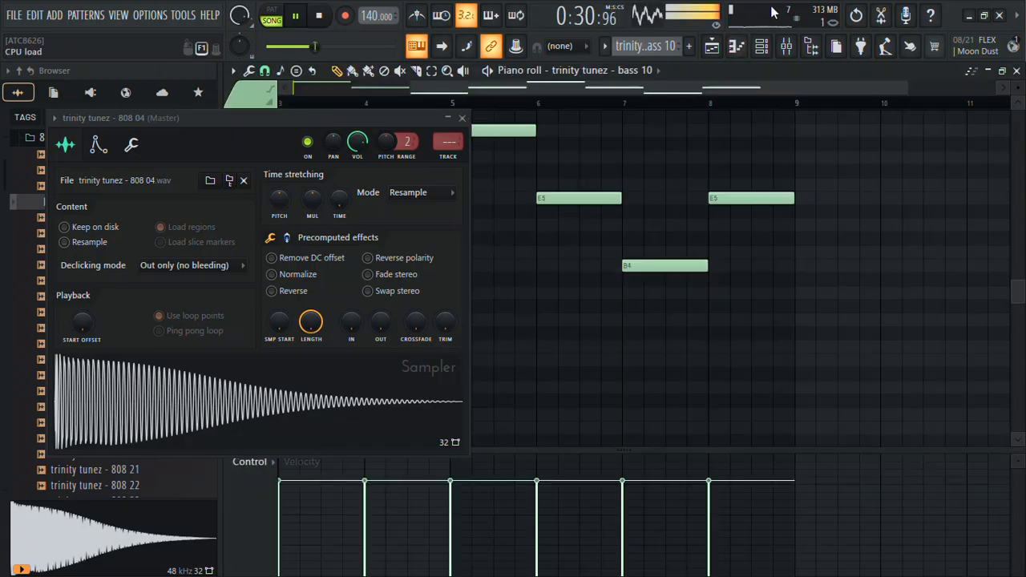
left_click(784, 48)
left_click(461, 119)
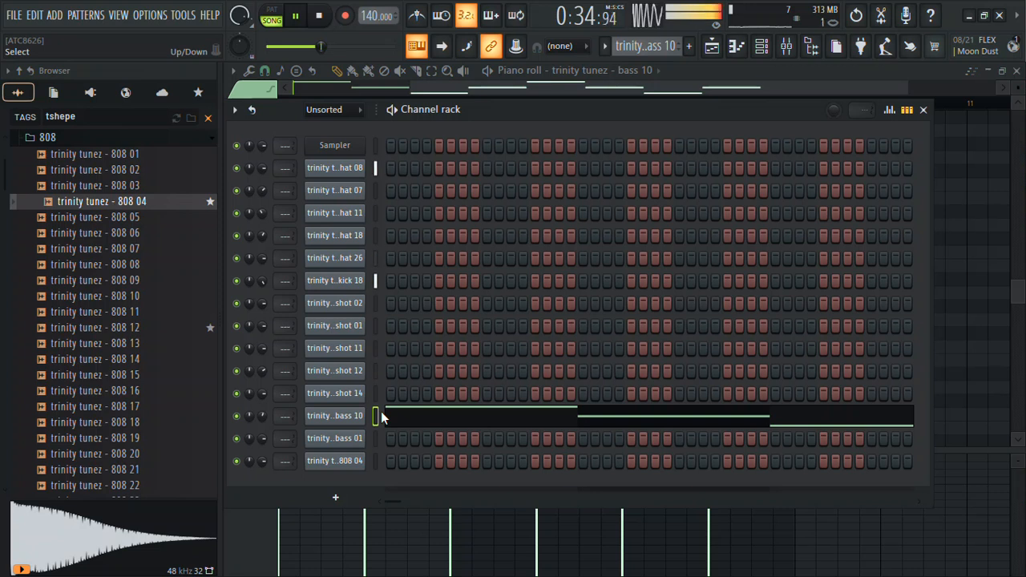
key("F4")
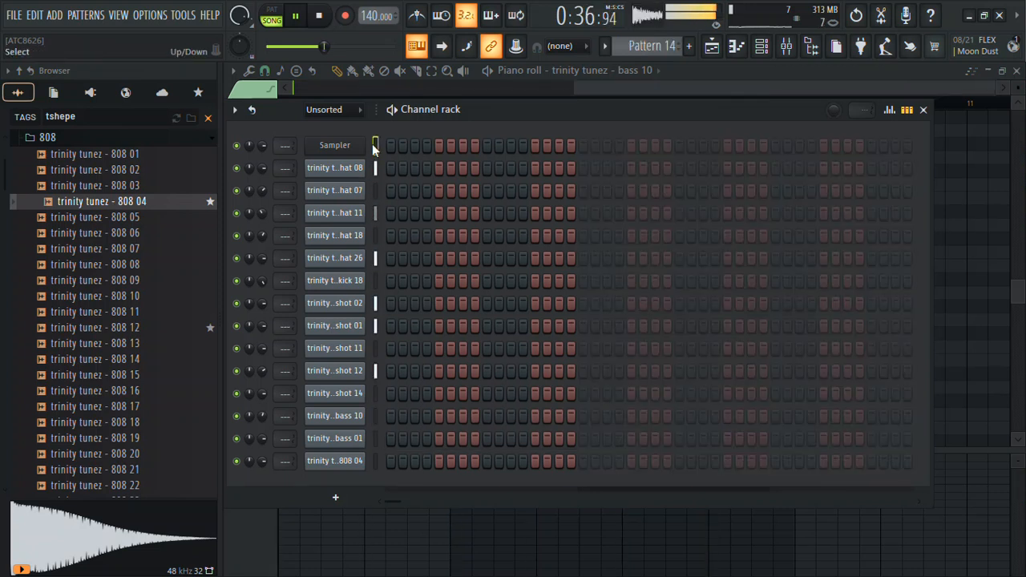
key("ctrl+v")
left_click(714, 46)
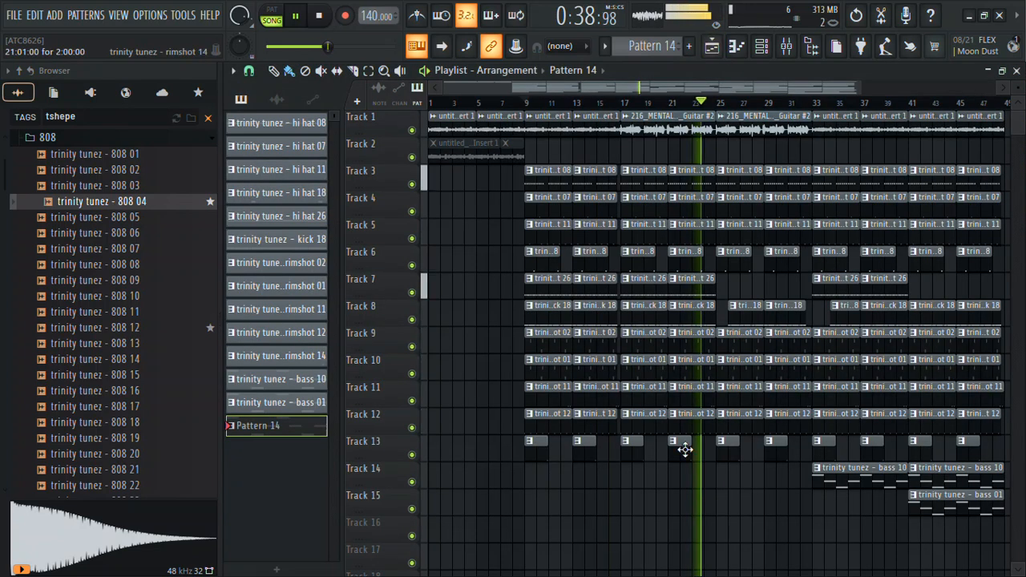
left_click(623, 102)
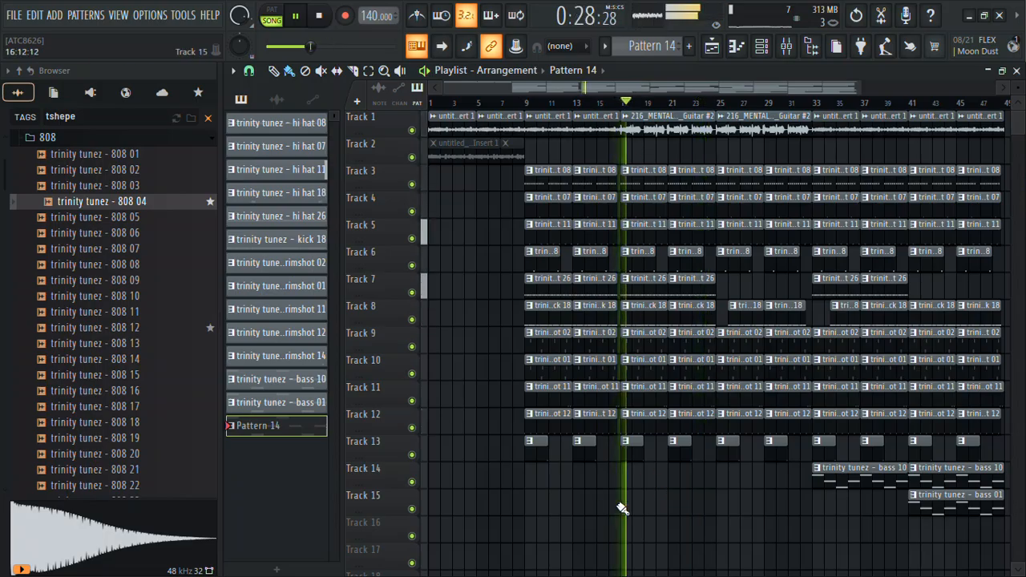
left_click_drag(657, 507, 659, 538)
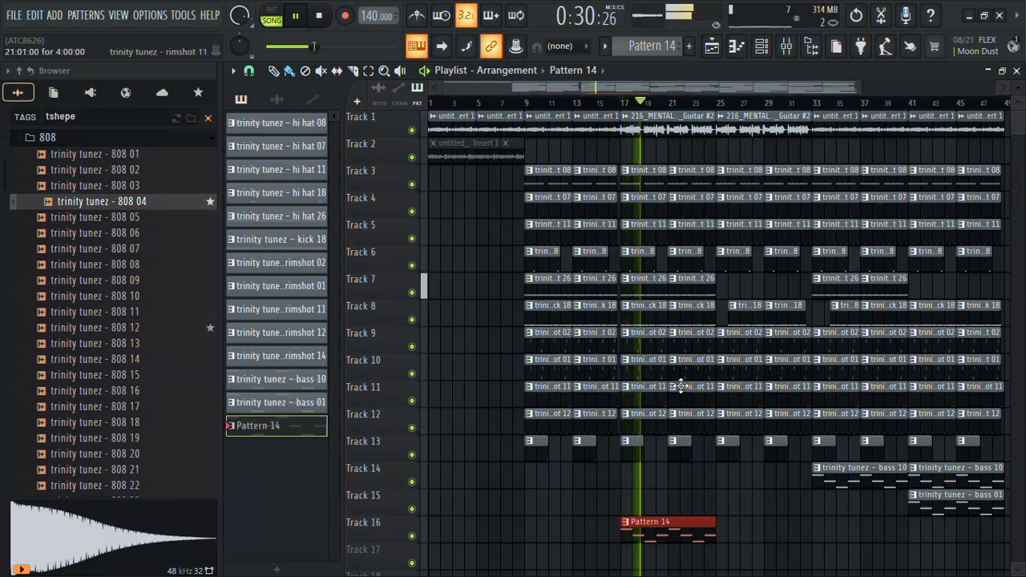
Copy the kick 18 pattern's notes into the 808 04 channel of Pattern 14
double_click(650, 311)
left_click(770, 44)
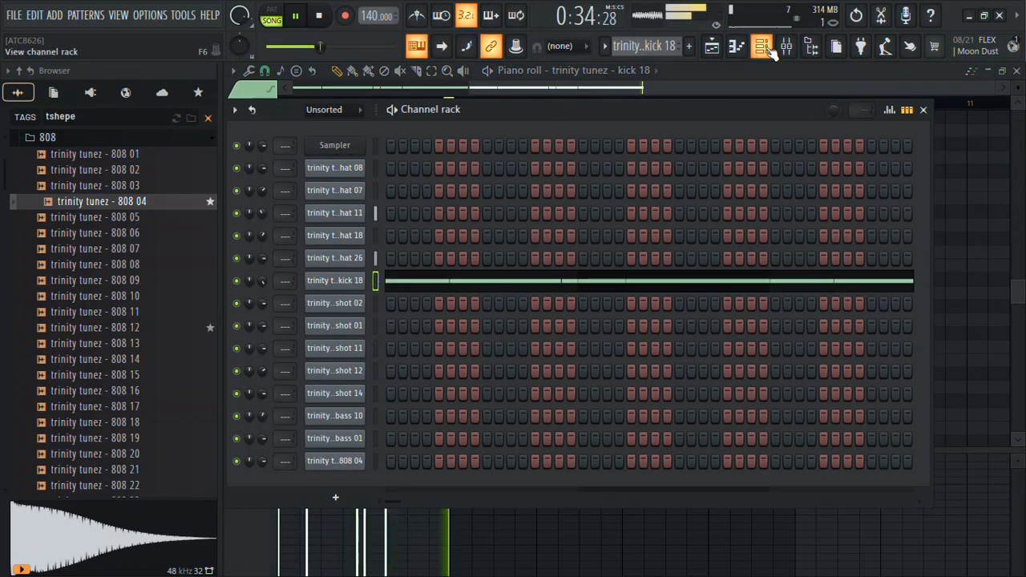
left_click(721, 45)
double_click(658, 530)
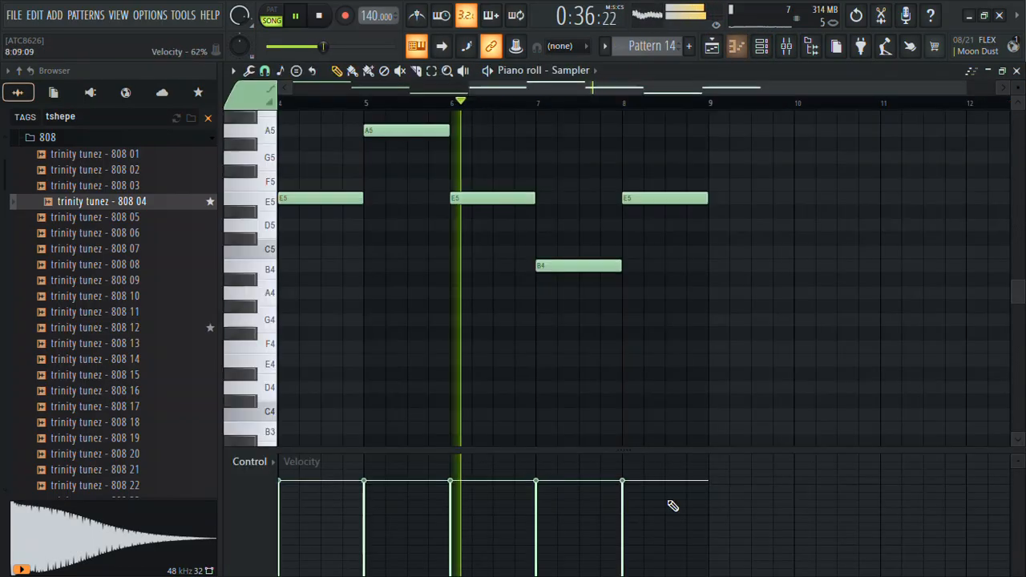
key("F6")
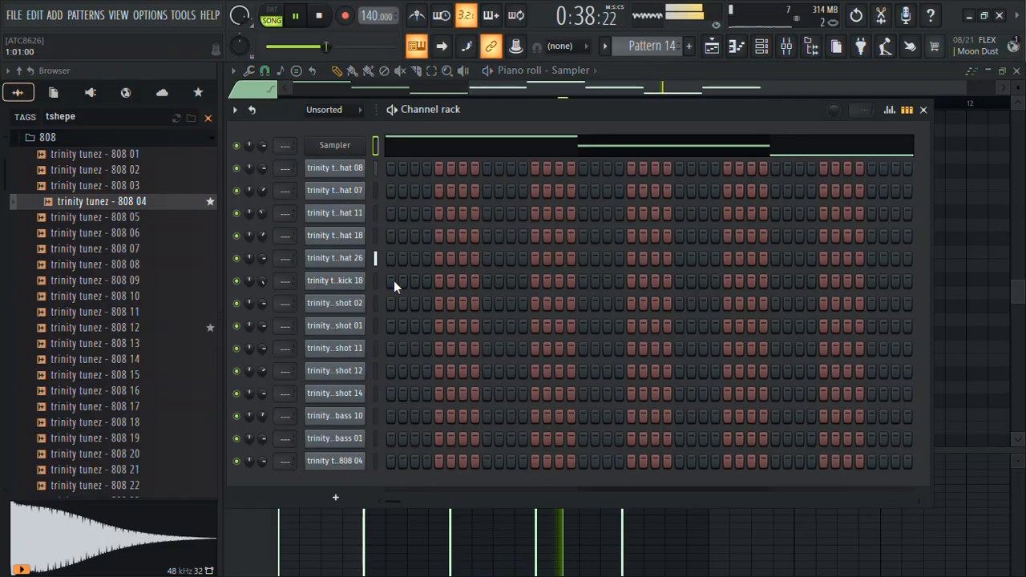
key("ctrl+v")
Open the 808 04 notes in the piano roll and shift them by octaves to C6
left_click(410, 465)
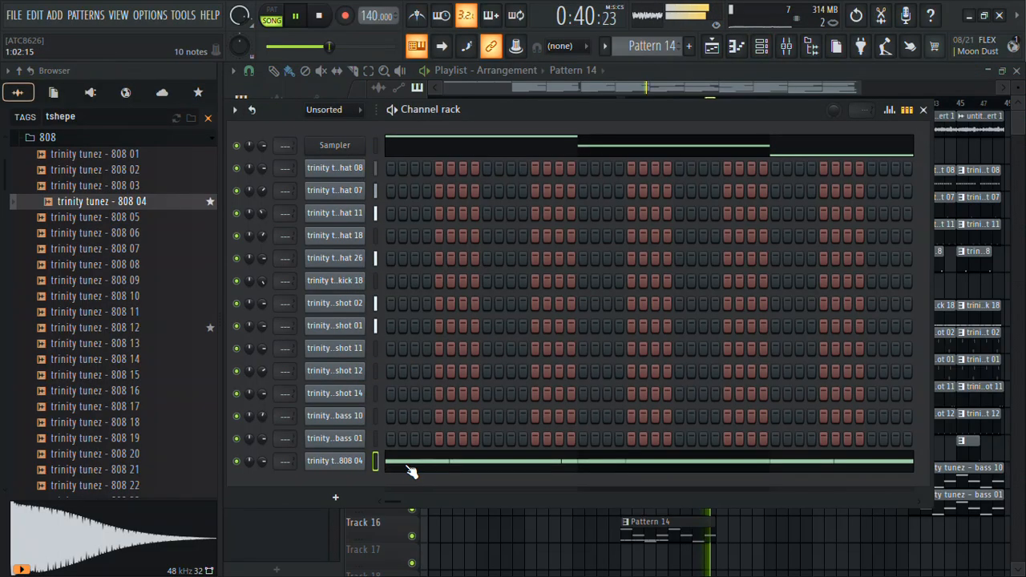
scroll(410, 470, "down", 3)
scroll(410, 470, "up", 1)
key("ctrl+Down")
scroll(519, 447, "up", 2)
scroll(520, 446, "down", 4)
scroll(519, 446, "down", 2)
key("ctrl+Down")
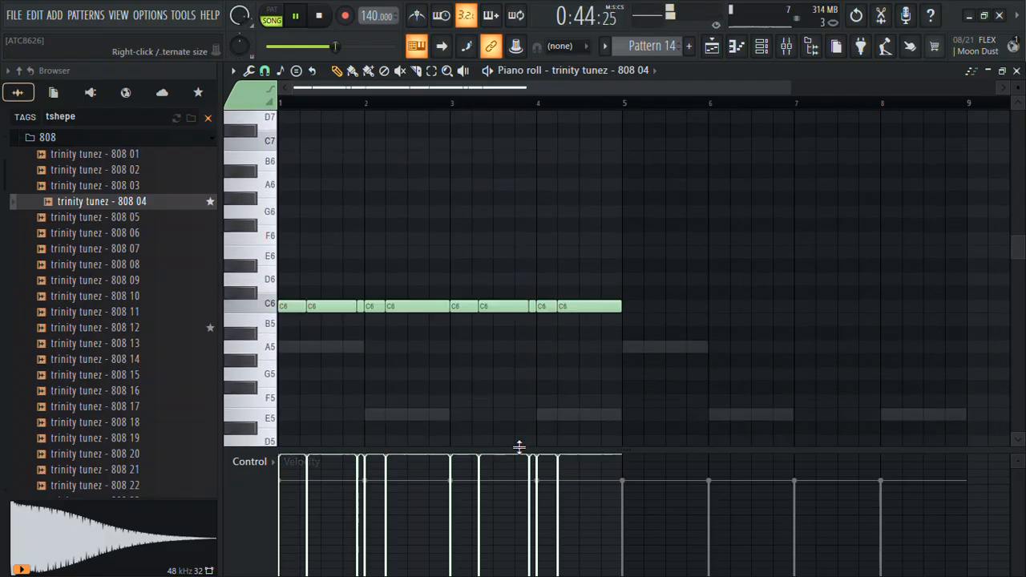
Detect the pitch regions of the 808 04 sample in the audio editor and set the channel's root note to E5
left_click(758, 51)
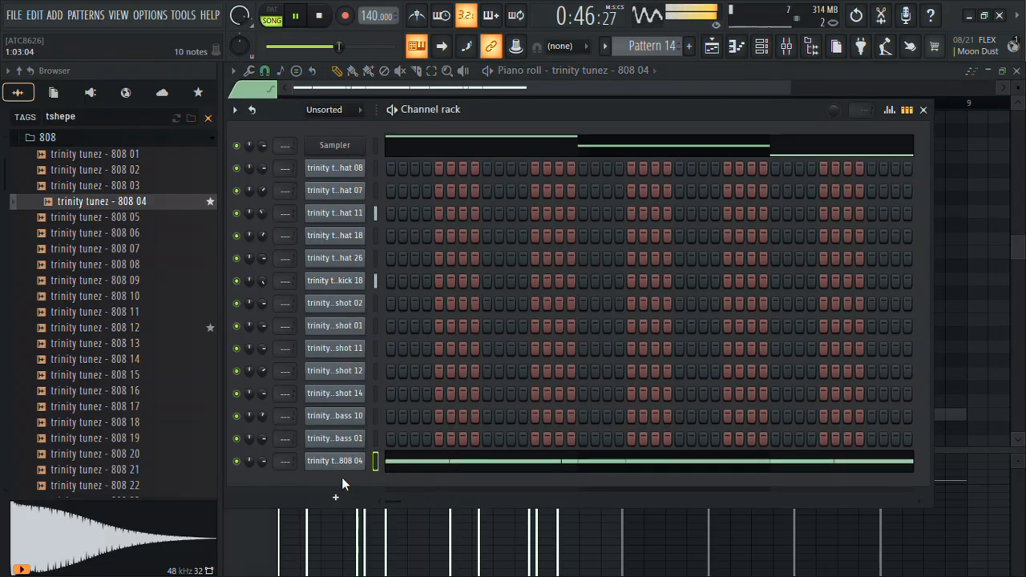
left_click(336, 463)
right_click(171, 407)
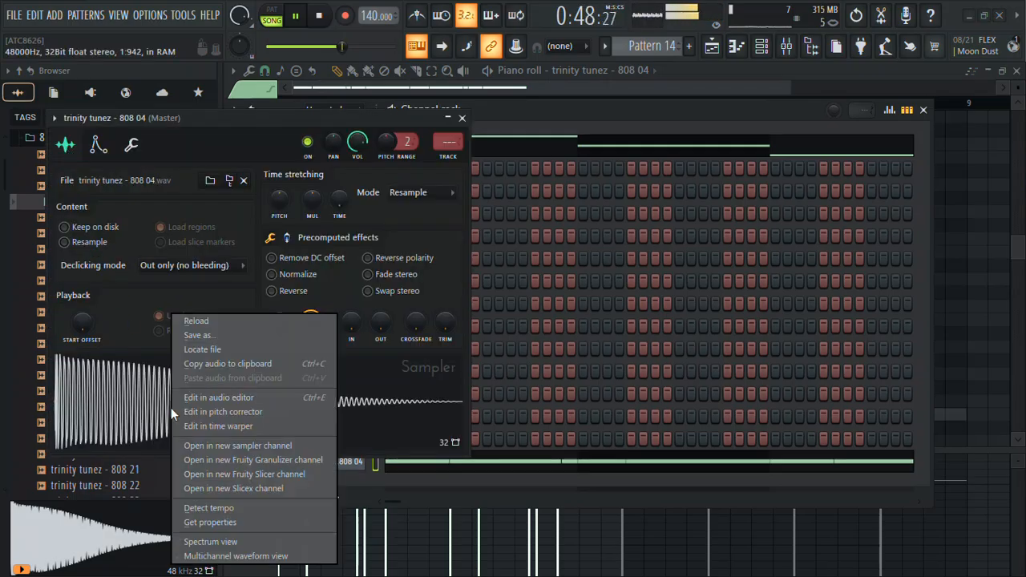
left_click(233, 398)
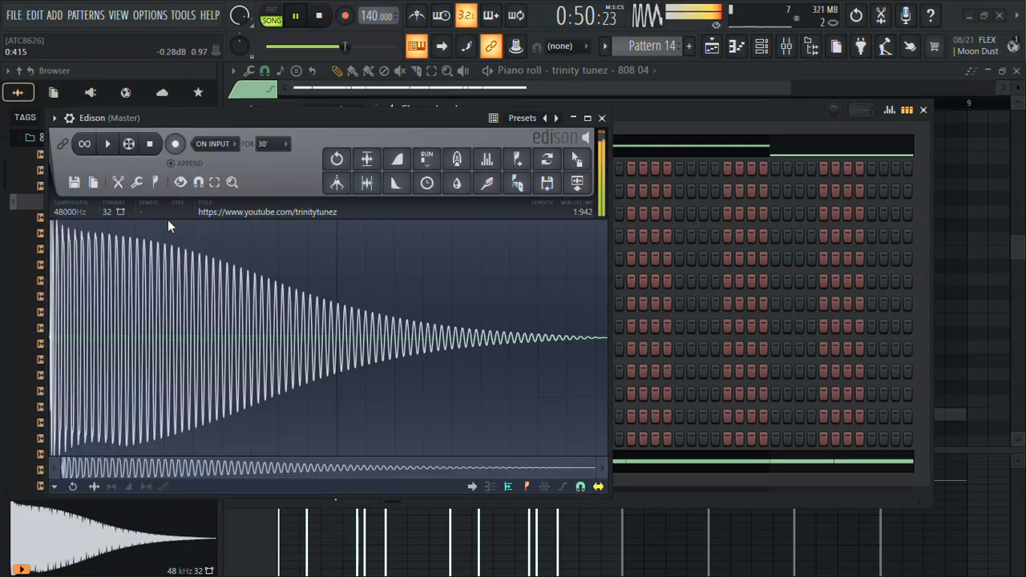
left_click(157, 183)
left_click(183, 395)
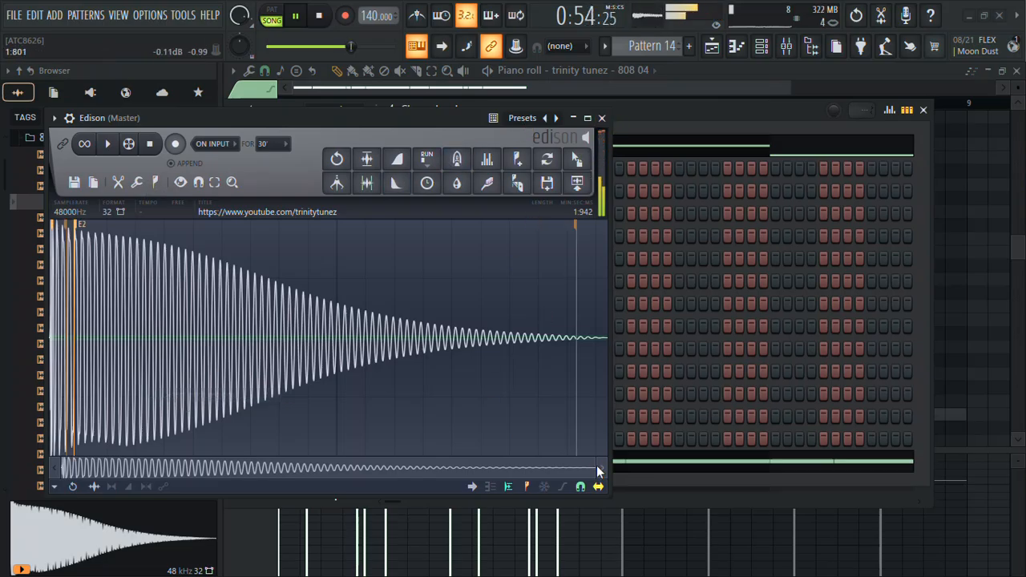
left_click_drag(593, 465, 336, 466)
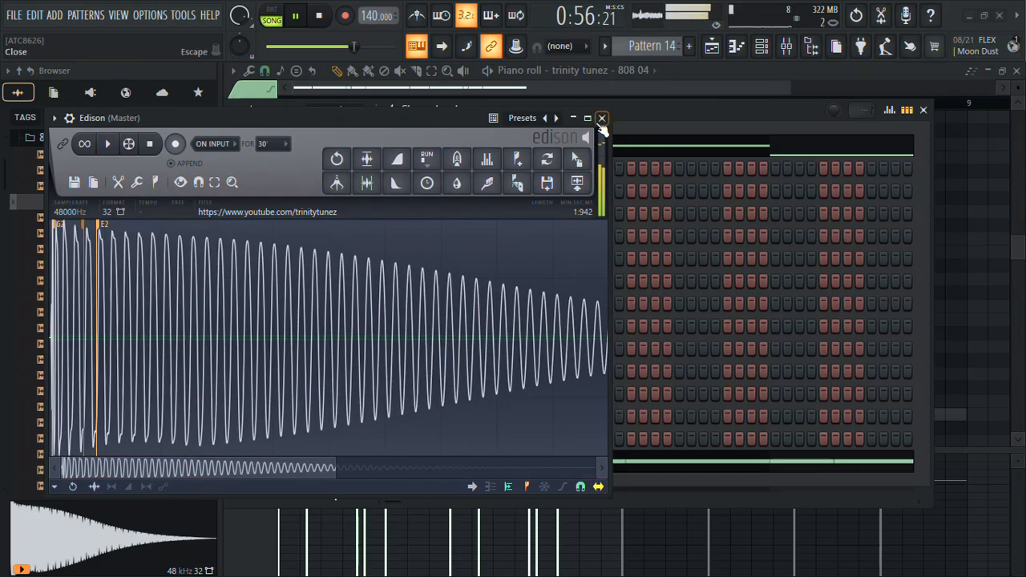
left_click(601, 119)
left_click(133, 145)
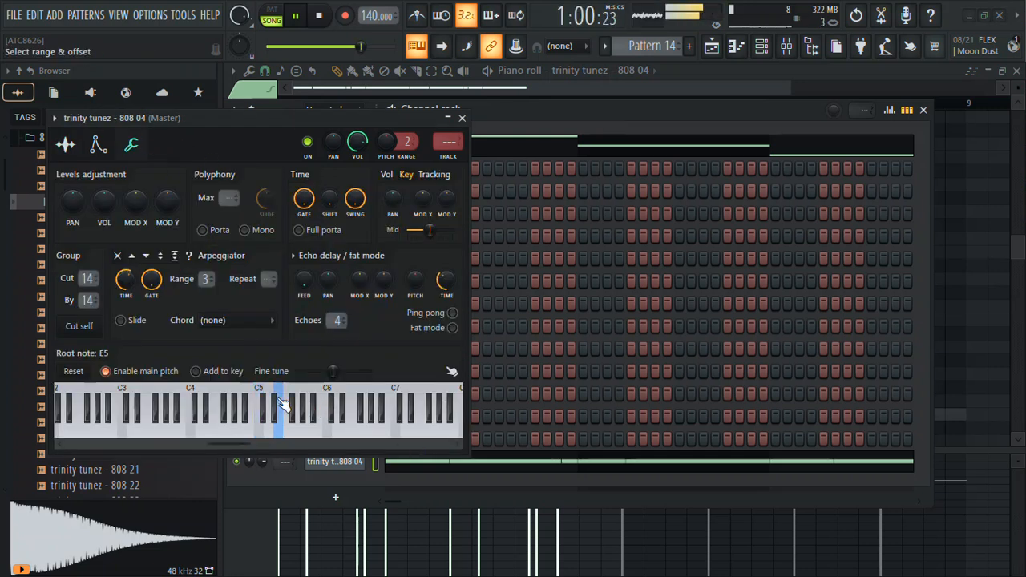
left_click(463, 118)
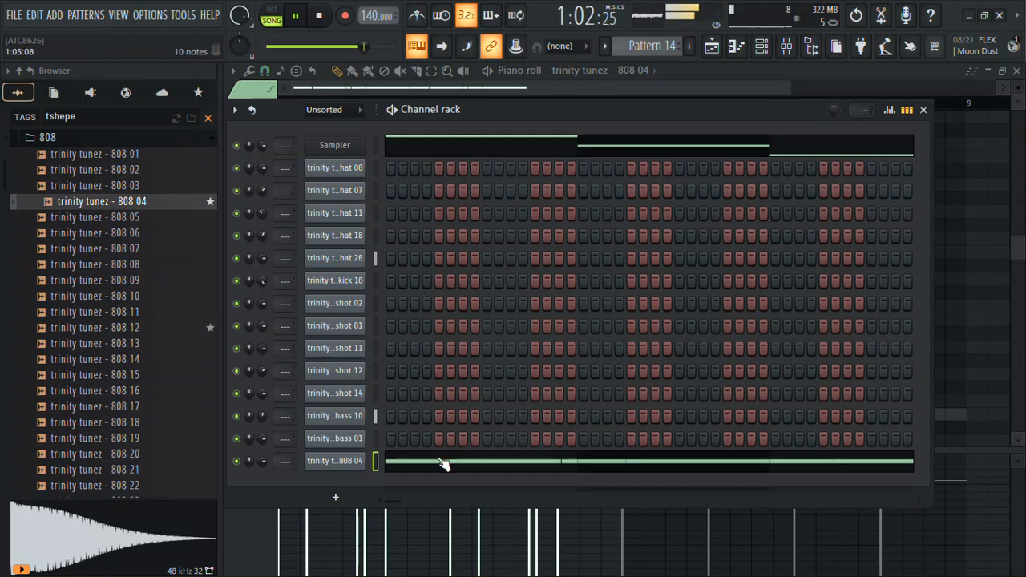
Transpose all 808 04 notes down three semitones to A5 in the piano roll
left_click(443, 464)
key("shift+Down")
key("shift+Down")
key("shift+Down")
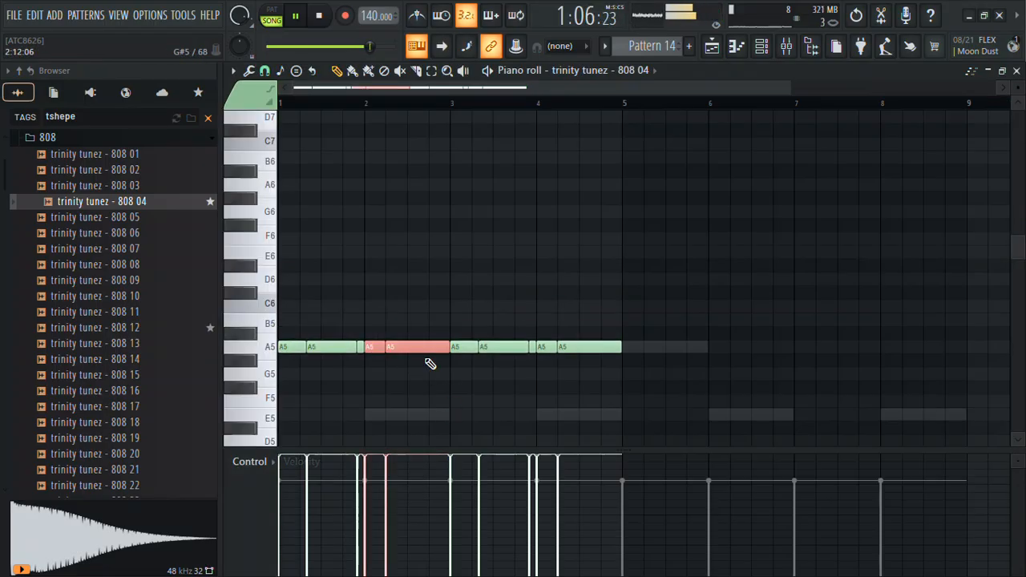
Retune the 808 04 notes to E5 in bars 2 and 4 and to B5 in bar 3
scroll(529, 314, "down", 3)
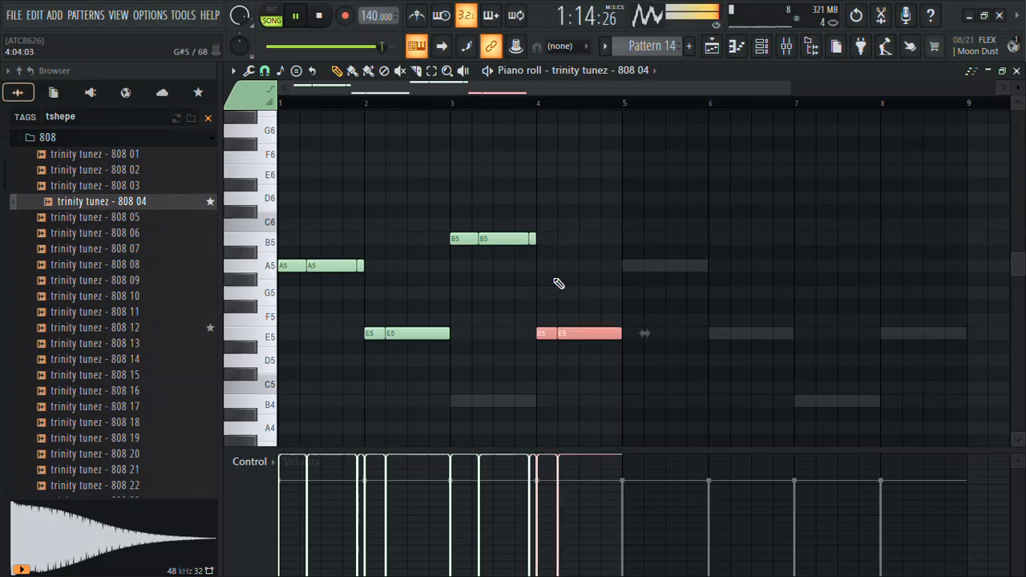
Try the whole 808 04 line two octaves higher during song playback
key("ctrl+Up")
left_click(554, 278)
key("ctrl+Up")
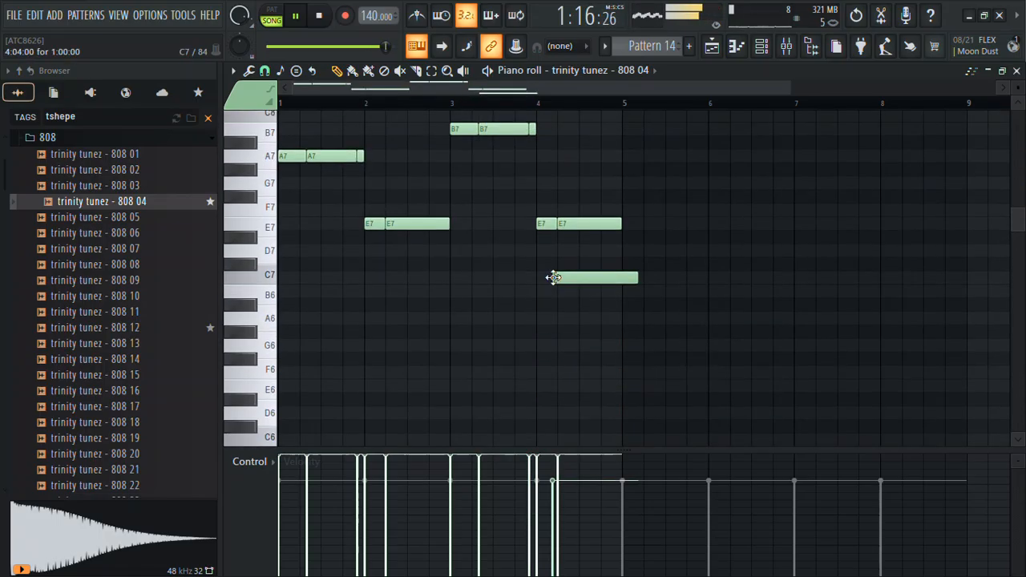
key("space")
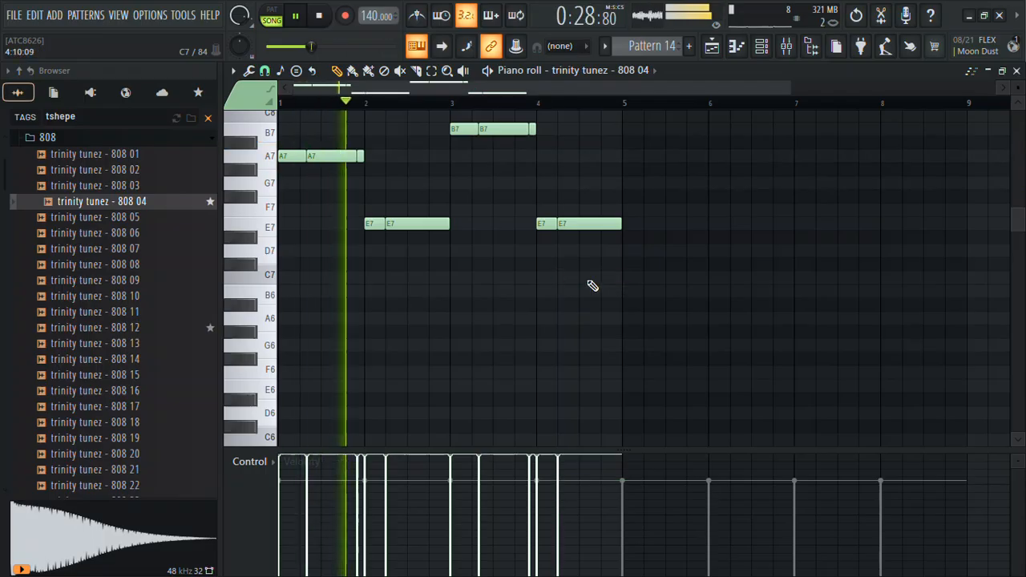
key("ctrl+Down")
key("ctrl+Down")
scroll(592, 286, "down", 3)
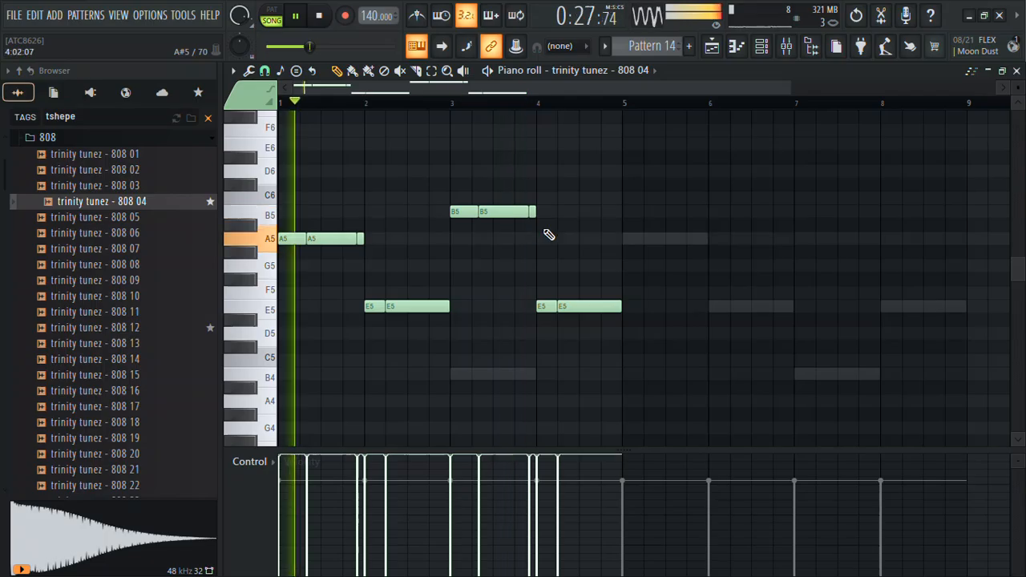
Lower the 808 04 notes in bar 3 to B4 and those in bar 1 to A4
left_click_drag(554, 212, 438, 226)
key("ctrl+Down")
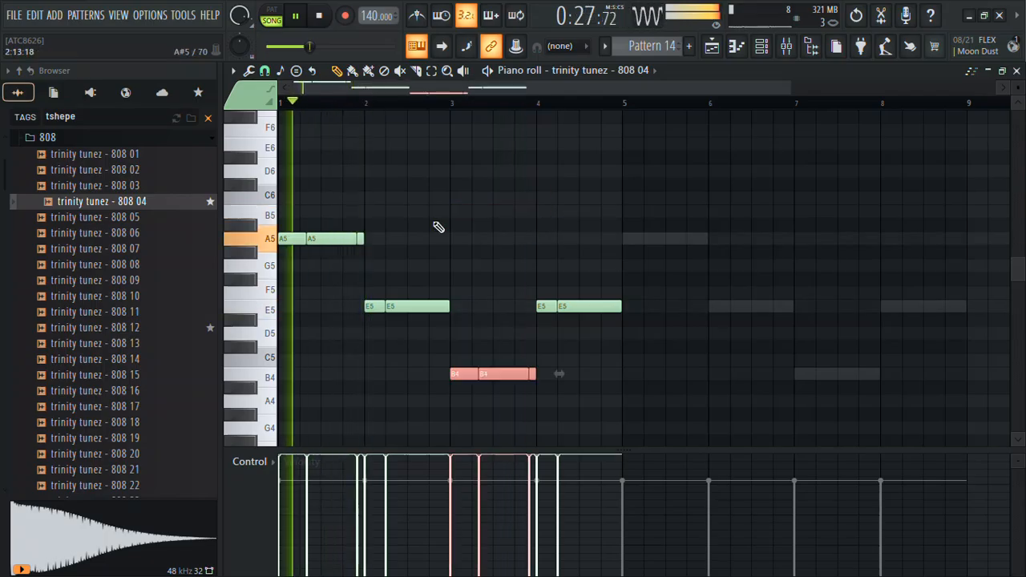
key("ctrl+d")
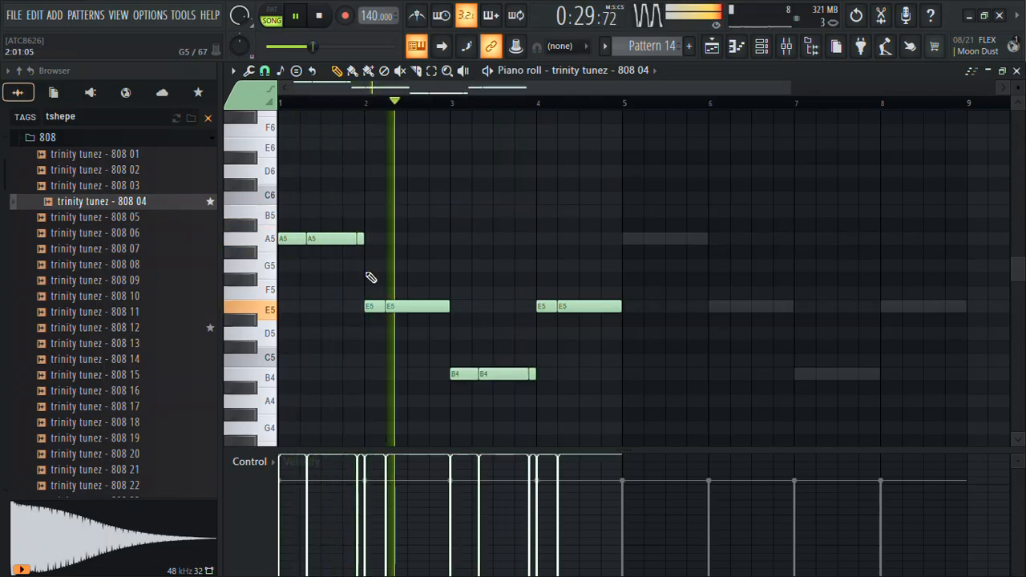
left_click_drag(373, 238, 295, 238)
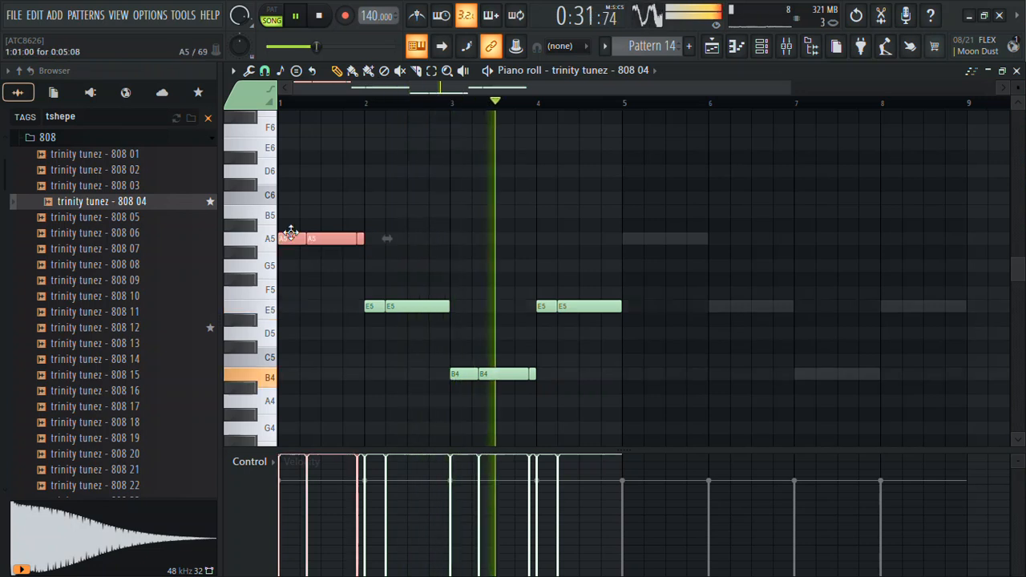
key("ctrl+Down")
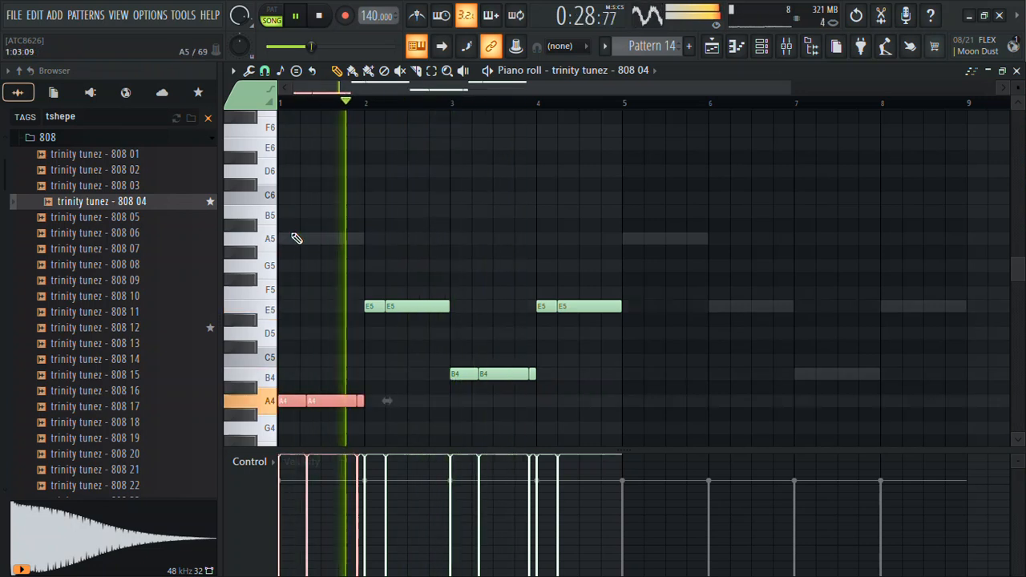
key("ctrl+d")
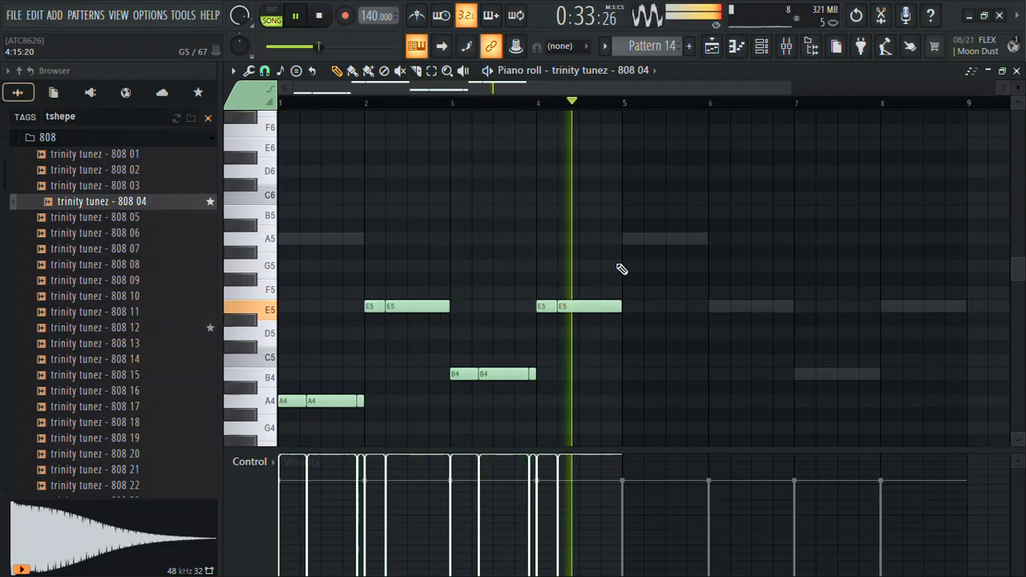
Enable the volume envelope of the 808 04 channel with its release time at 0%
left_click(775, 49)
left_click(352, 463)
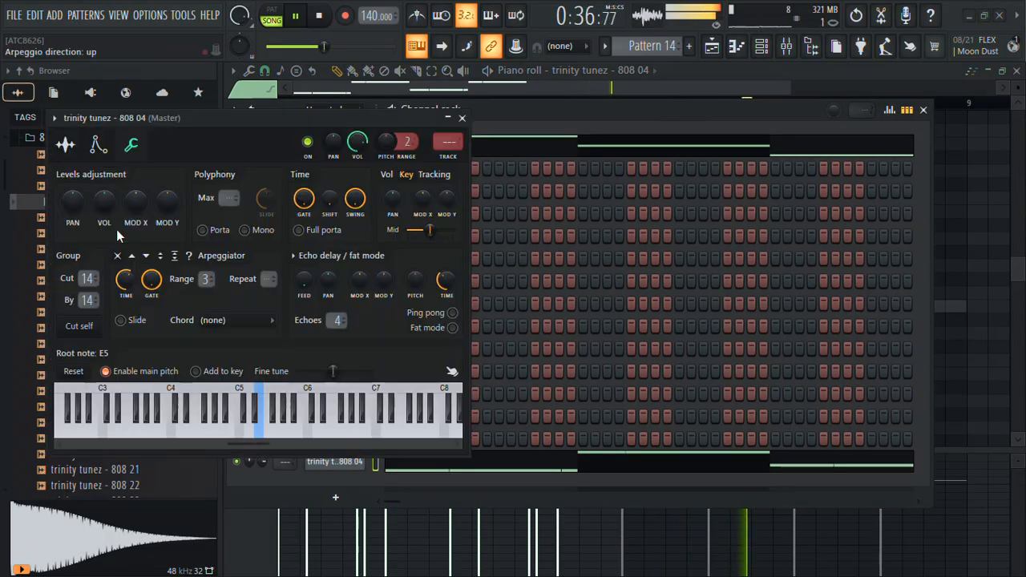
left_click(98, 148)
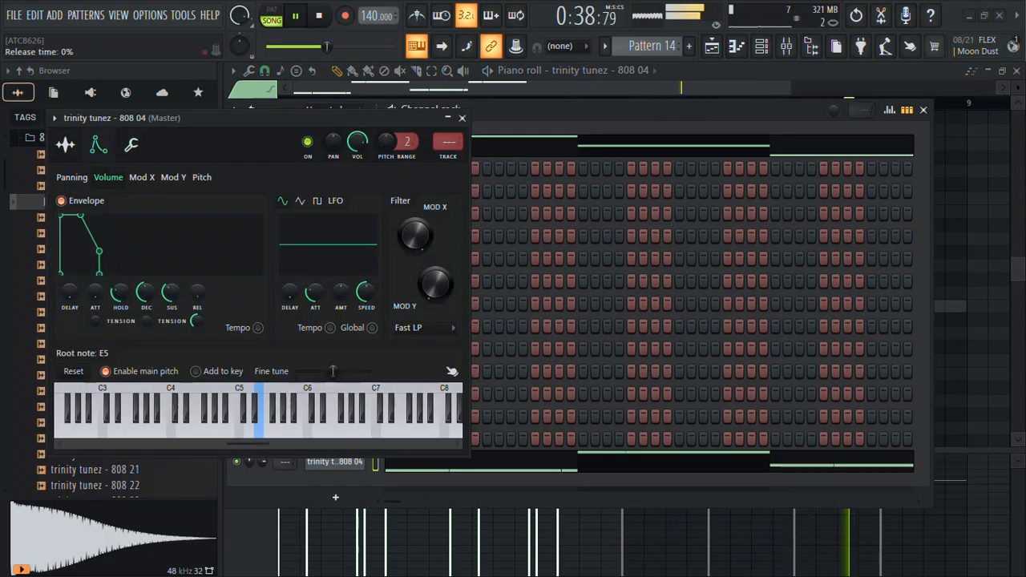
left_click(597, 473)
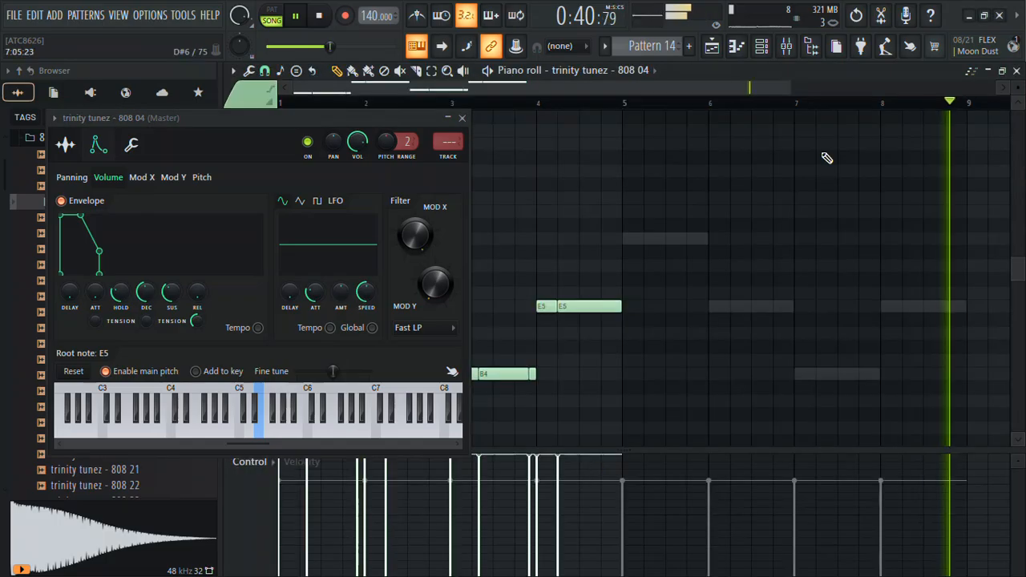
Place a second, seven-bar Pattern 14 clip on playlist track 16, starting at bar 26
left_click(711, 45)
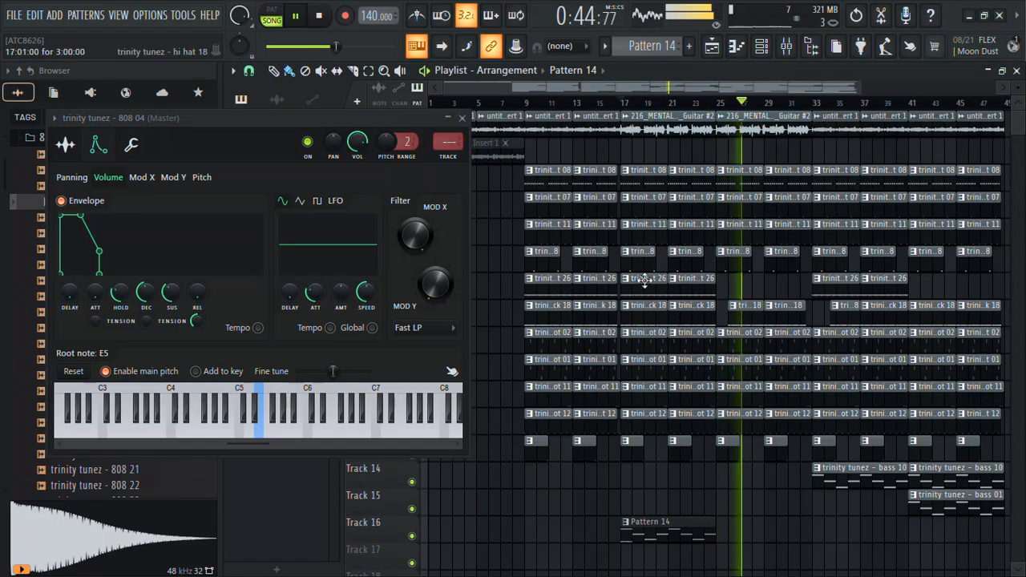
left_click_drag(749, 522, 759, 514)
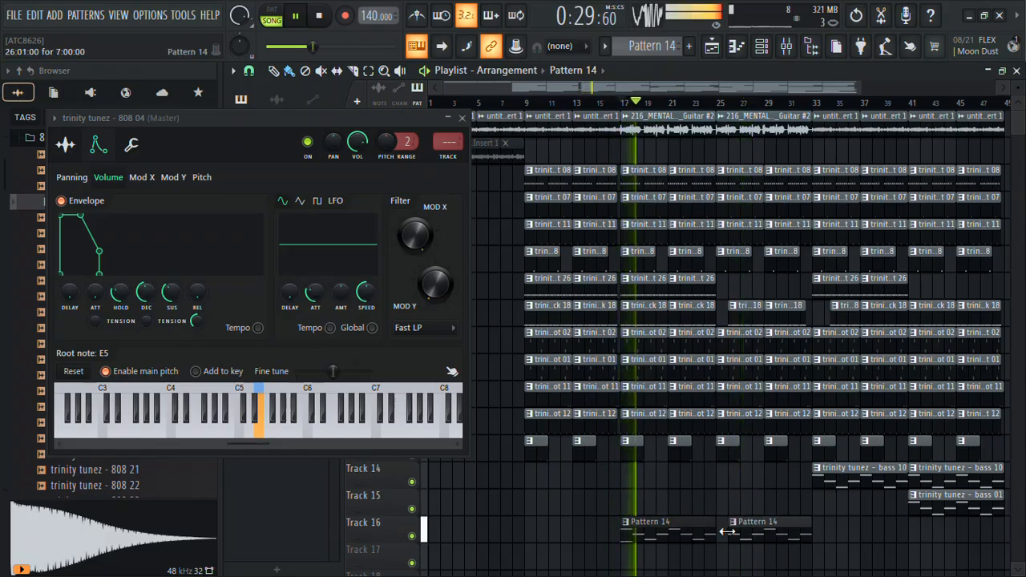
Close the 808 04 settings and try to duplicate the Sampler channel's notes in Pattern 14's piano roll
double_click(747, 534)
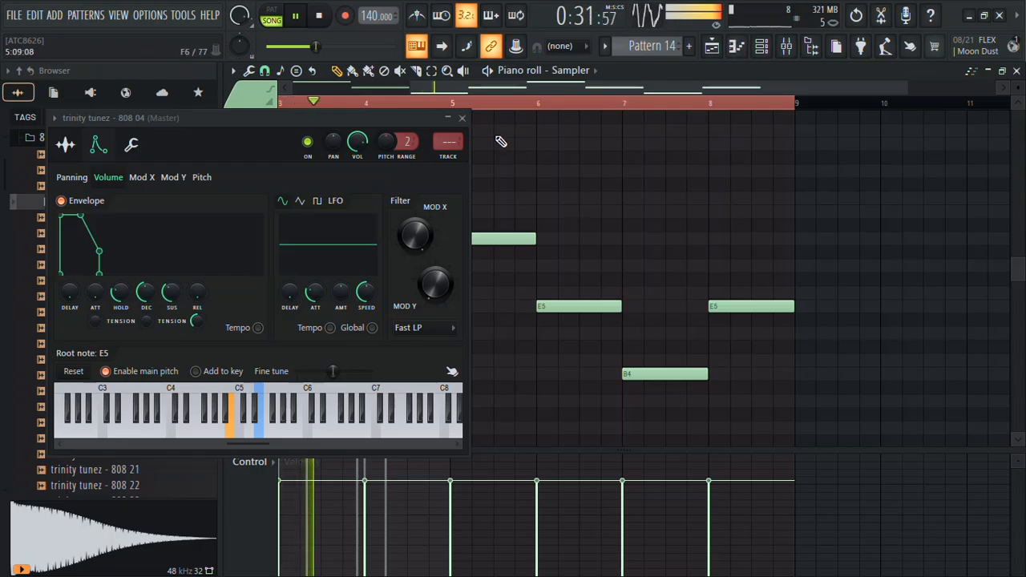
left_click(462, 118)
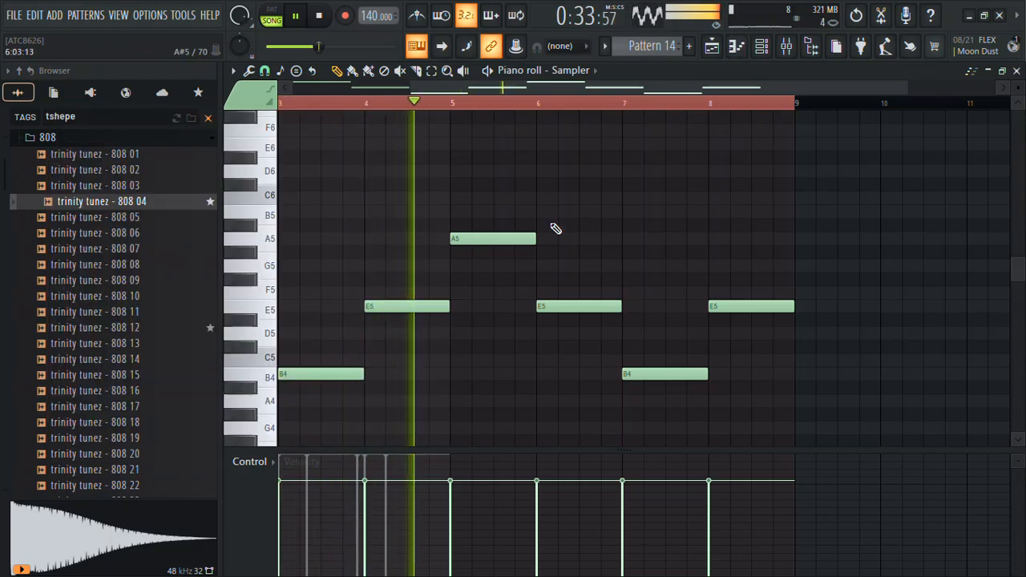
key("ctrl+d")
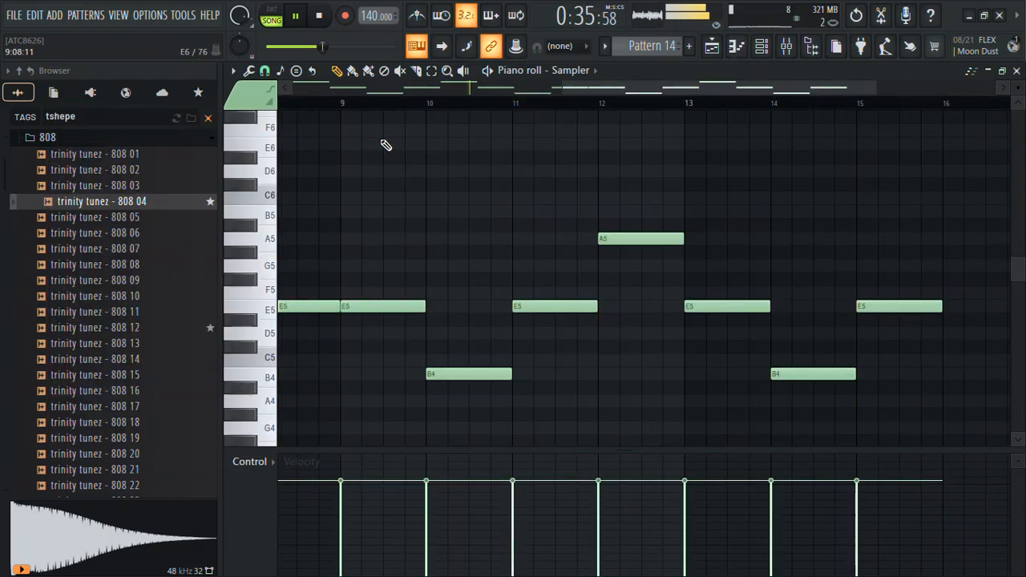
key("ctrl+z")
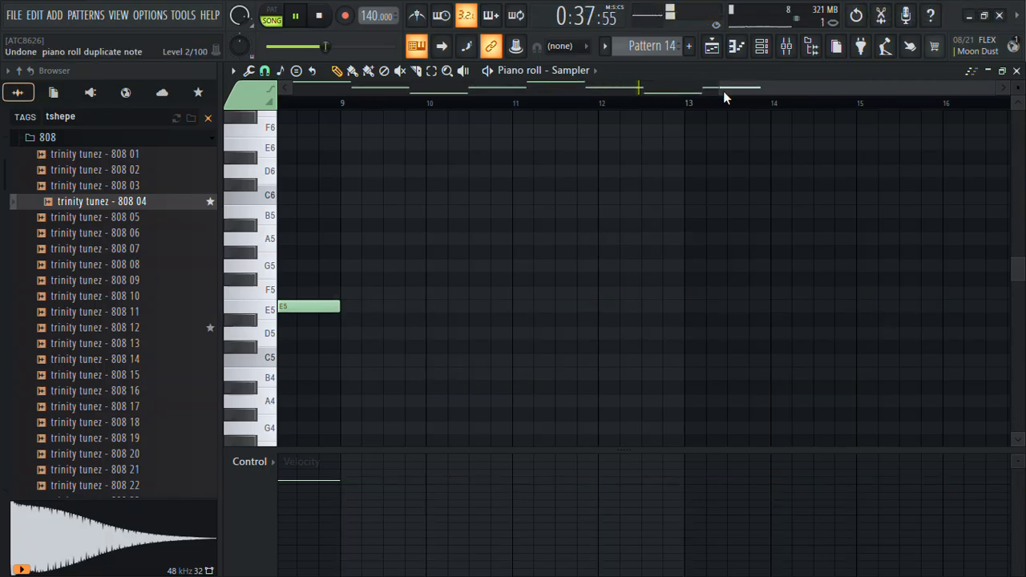
Remove the Sampler channel's notes from Pattern 14 and duplicate the four bars of 808 04 notes into bars 5 to 8
left_click(762, 48)
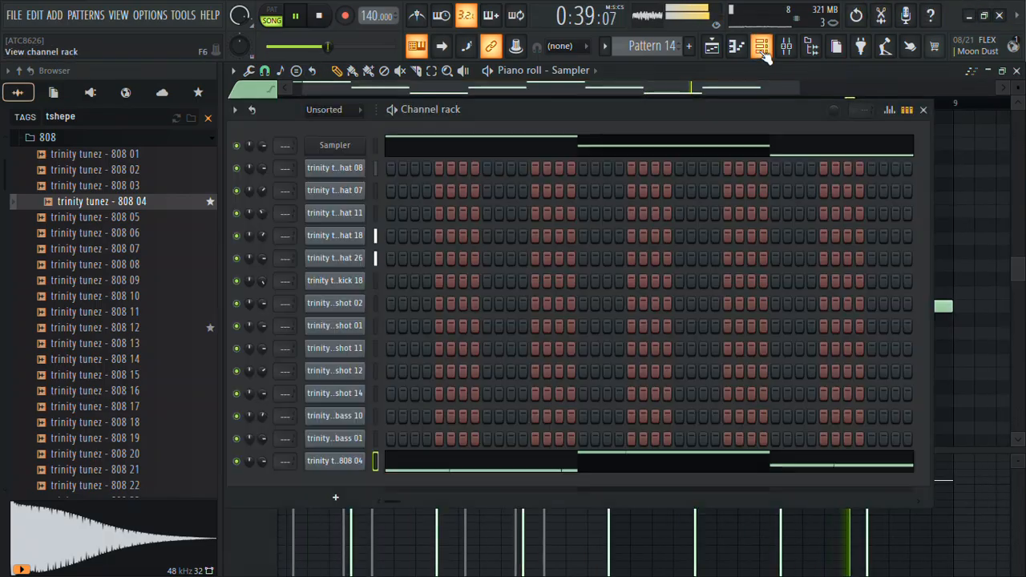
right_click(347, 145)
left_click(376, 319)
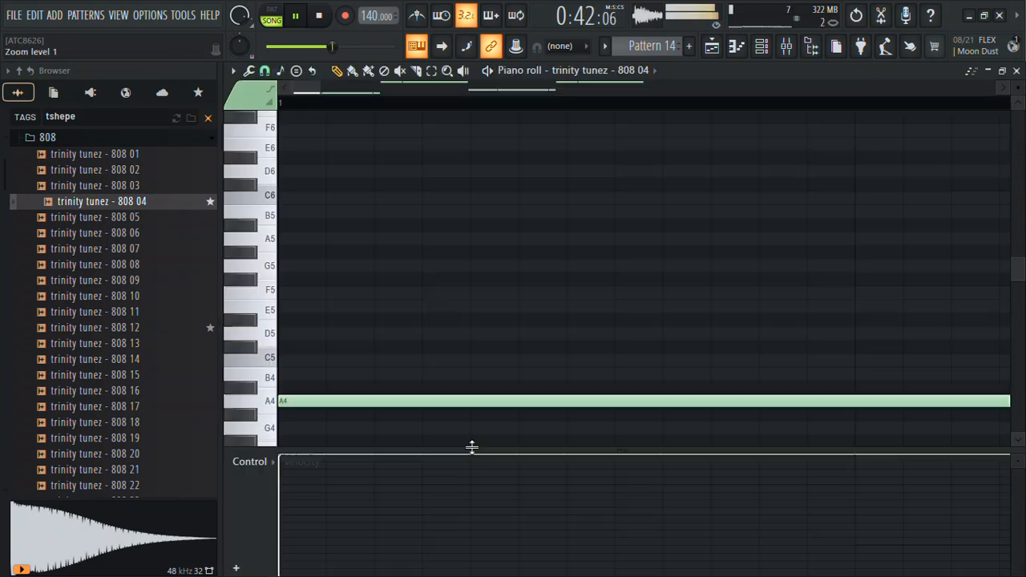
left_click(477, 454)
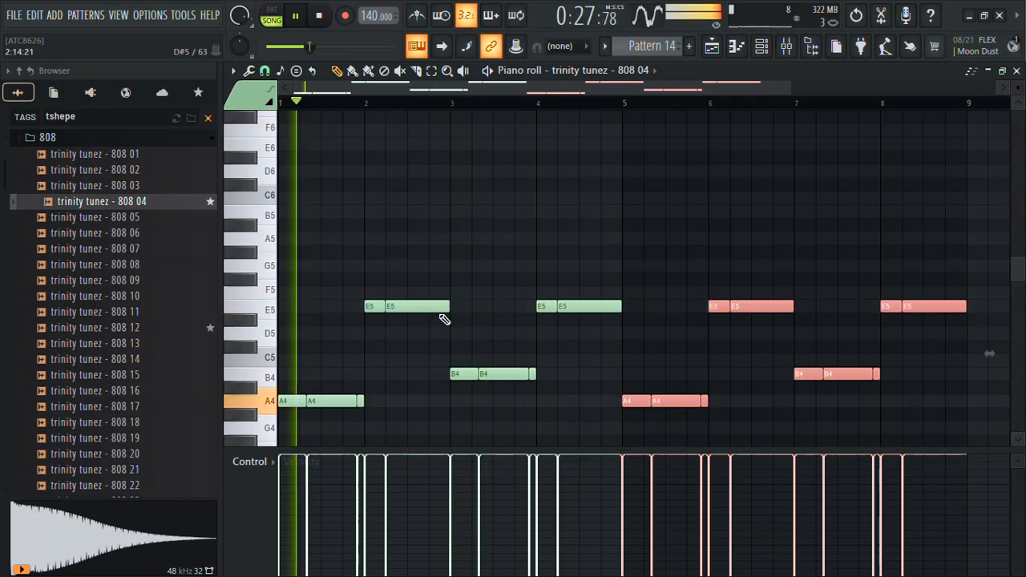
Shorten the E5 notes in bars 2 and 4 to end mid-bar, and add a quarter-bar E5 note at the end of bar 4
left_click_drag(447, 307, 405, 310)
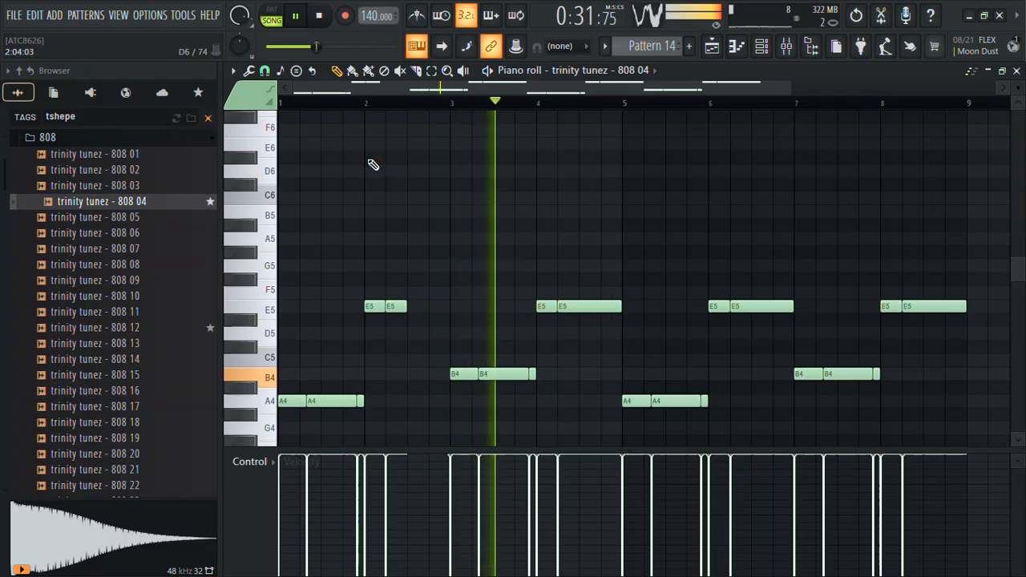
left_click_drag(295, 87, 474, 143)
key("space")
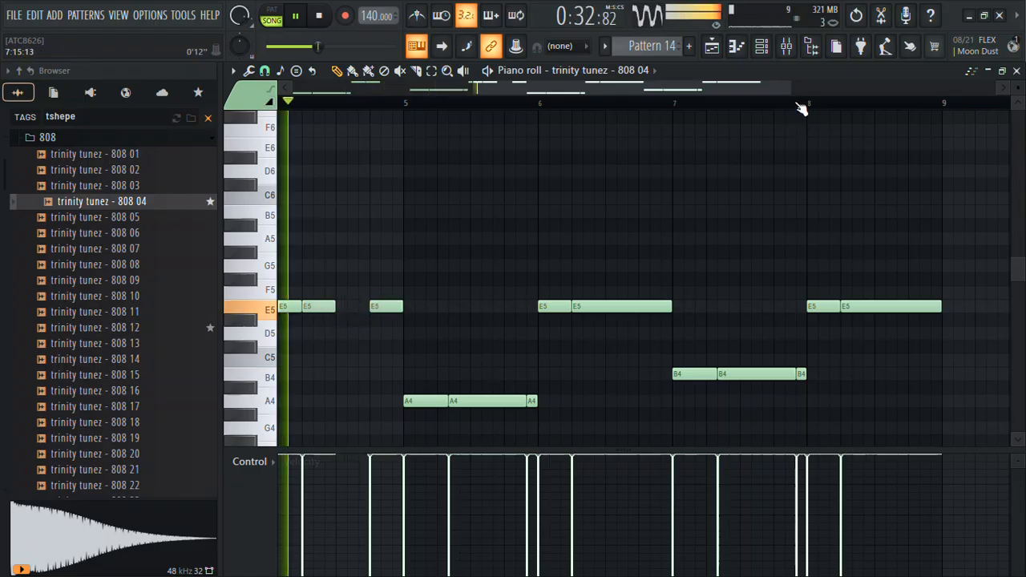
Move the added E5 note to 4:11:00 and try a normal E6 note of equal length above it
left_click_drag(790, 88, 611, 115)
key("space")
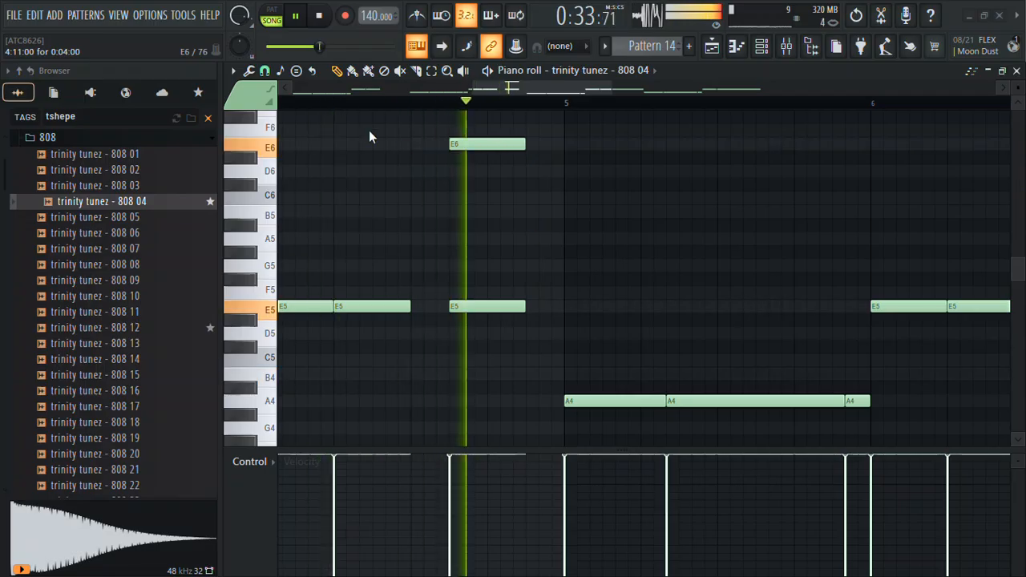
right_click(497, 148)
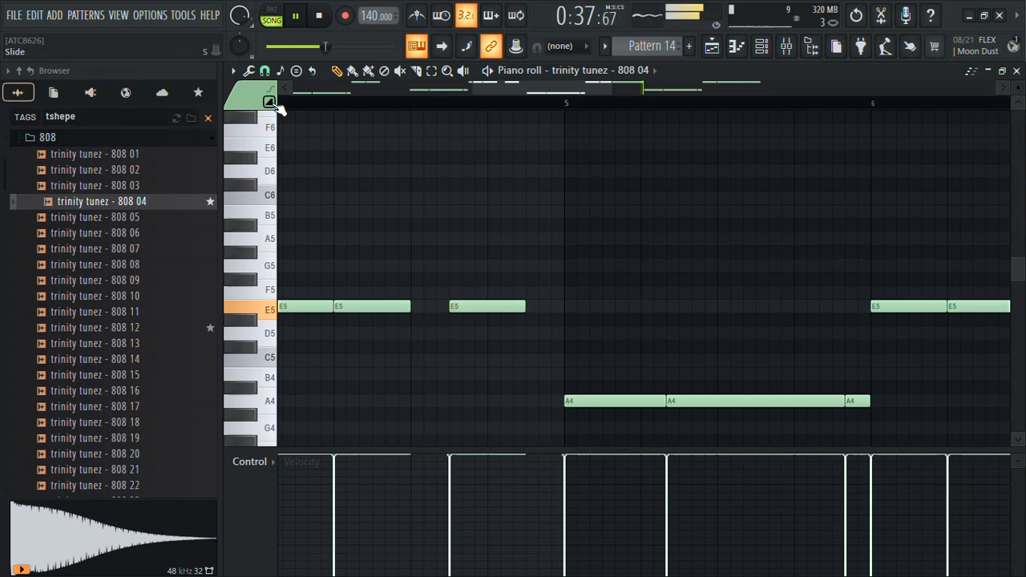
Draw an E6 slide note above the added E5 note and shift both to start at 4:11:16
left_click_drag(487, 184, 451, 150)
key("space")
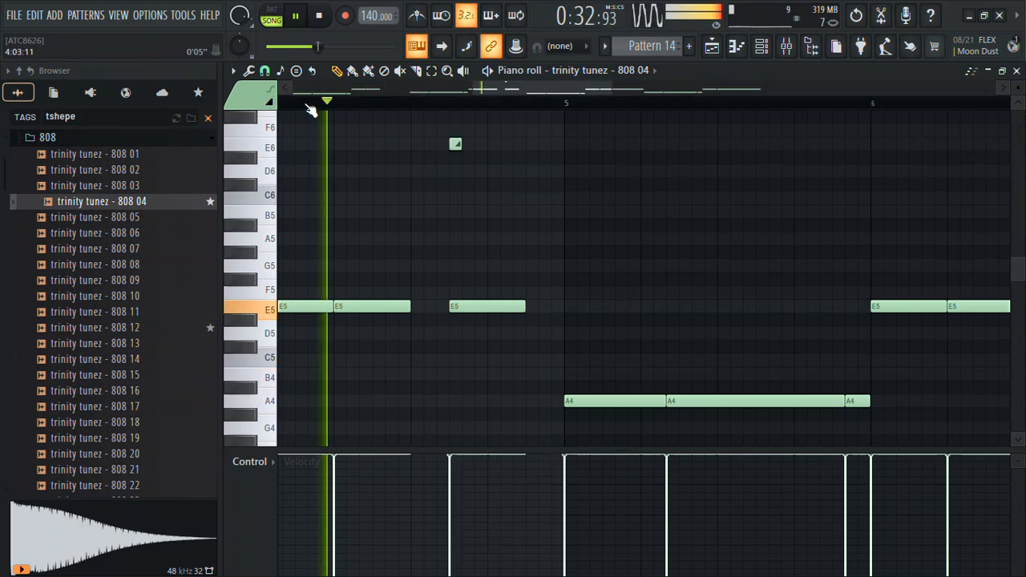
key("space")
left_click_drag(459, 144, 482, 307)
key("space")
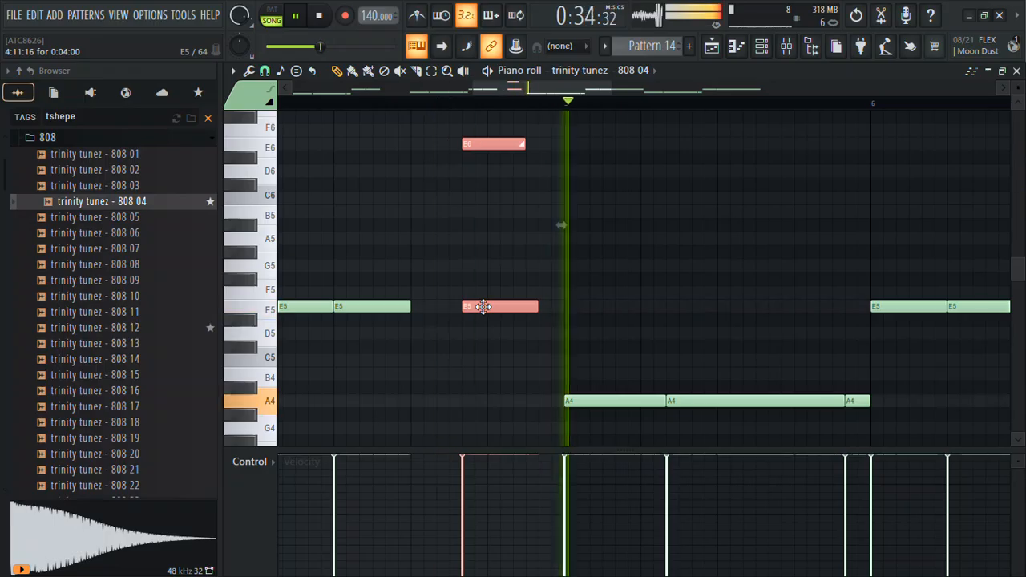
Shorten the E6 slide note to 0:01:08 and extend the E5 note beneath it to the start of bar 5
left_click(538, 222)
left_click_drag(525, 145, 487, 144)
left_click_drag(538, 309, 564, 308)
Try the slide note one octave lower at E5
left_click(480, 143, "ctrl")
key("ctrl+Down")
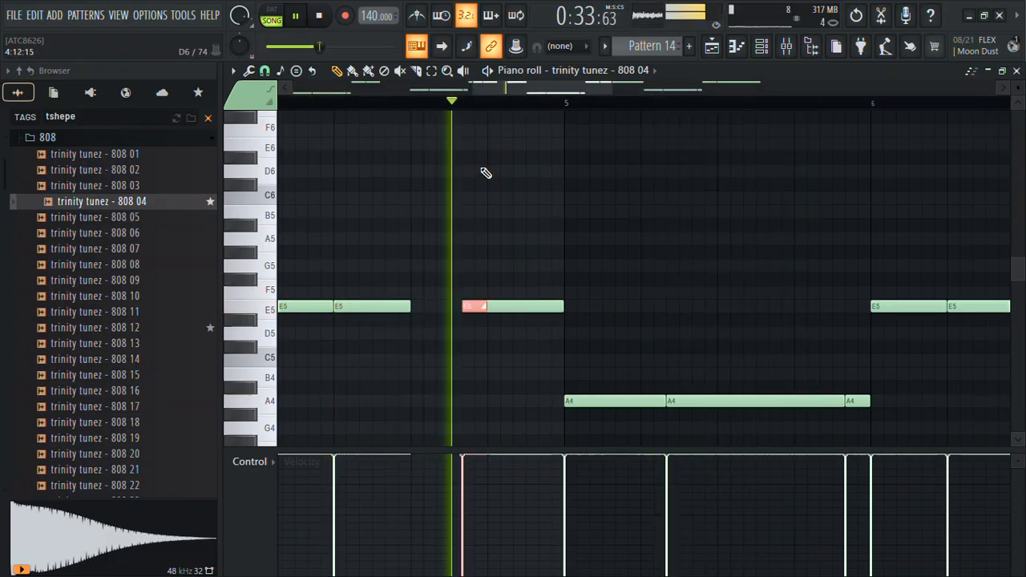
key("ctrl+Up")
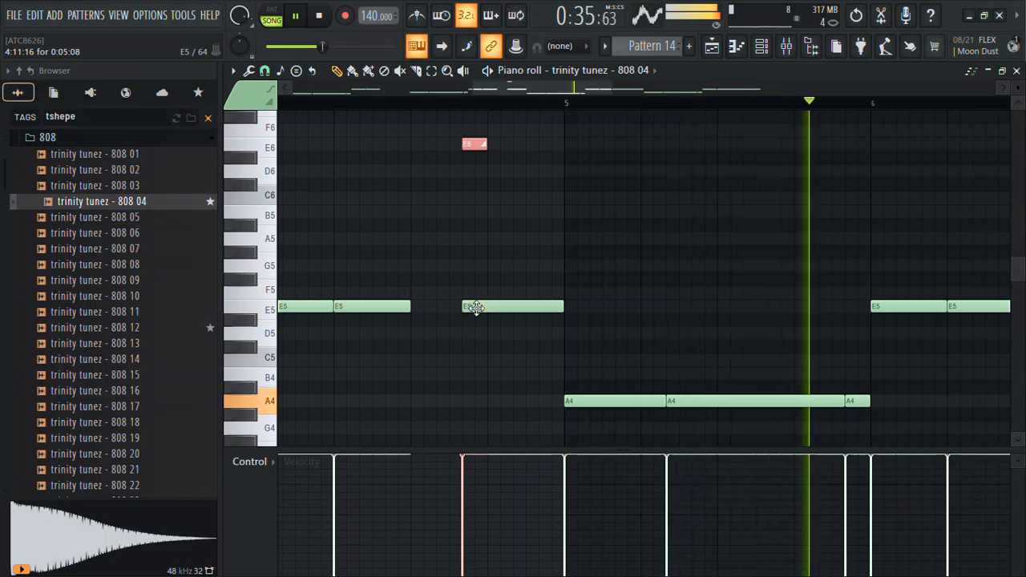
Copy the slide note to 4:14:08, lower the copy to E5, and trim the underlying E5 note to end just before bar 5
left_click_drag(474, 147, 529, 143)
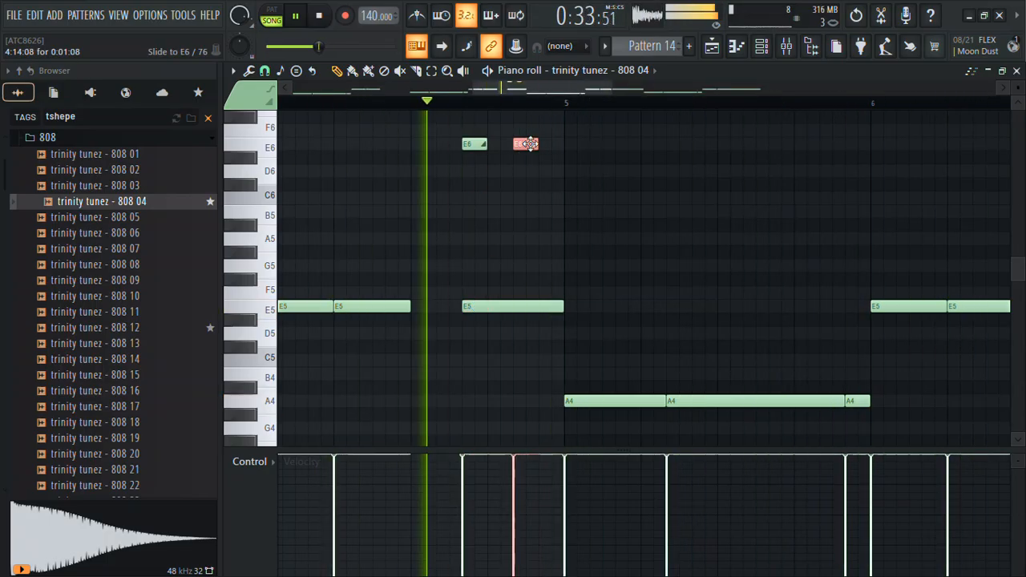
key("ctrl+Down")
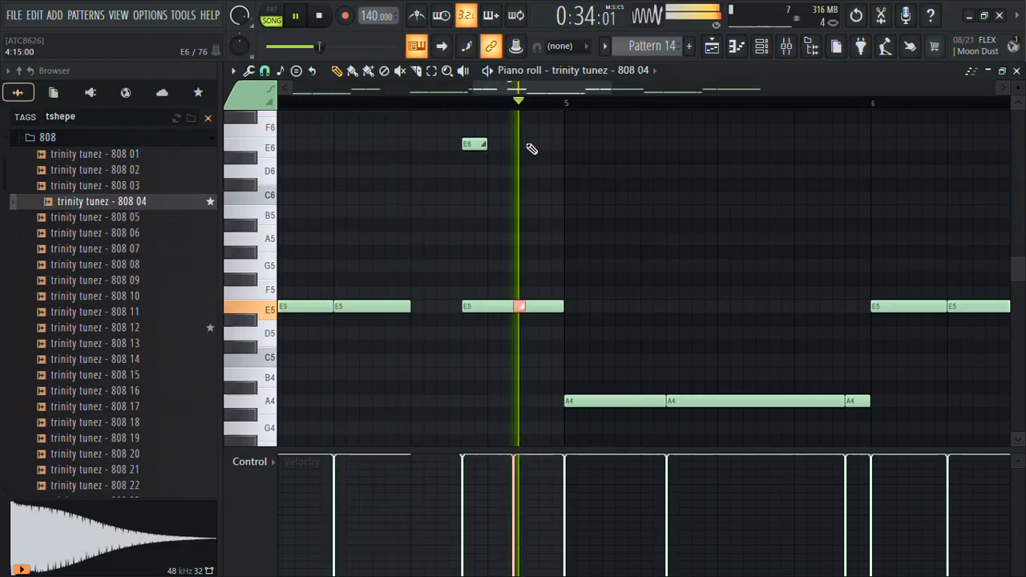
left_click_drag(564, 306, 550, 306)
Try the first slide note one octave higher at E7
key("ctrl+Up")
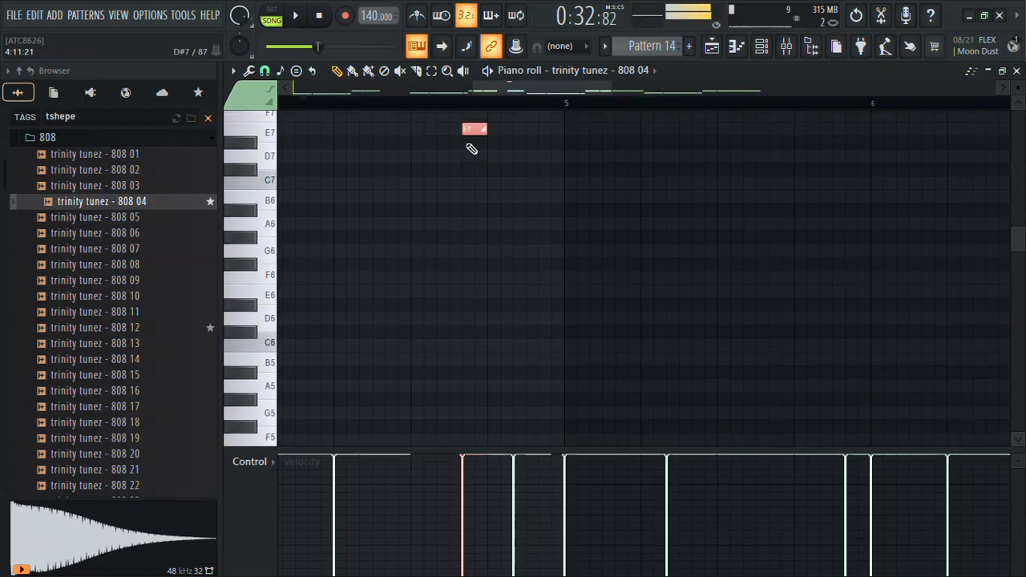
scroll(467, 145, "down", 3)
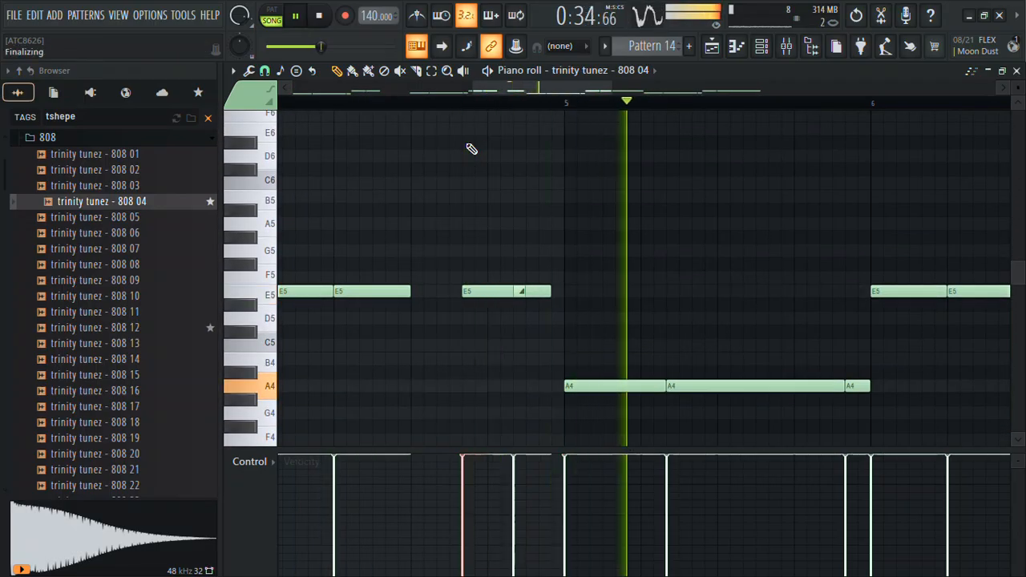
key("ctrl+Down")
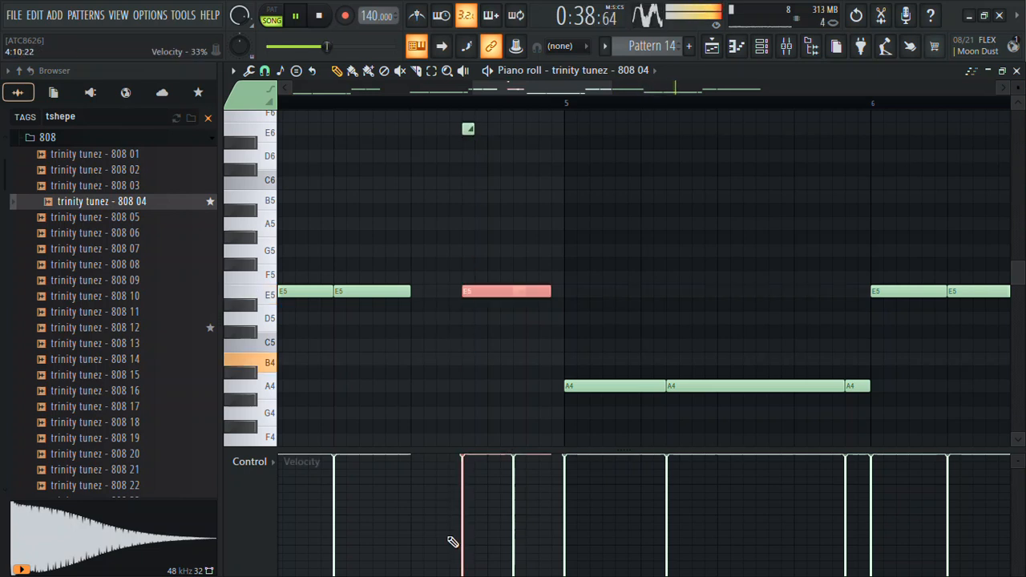
Reduce the velocity of the E5 note under the slides and shorten the E6 slide note to 0:00:08
key("space")
left_click(680, 314, "ctrl")
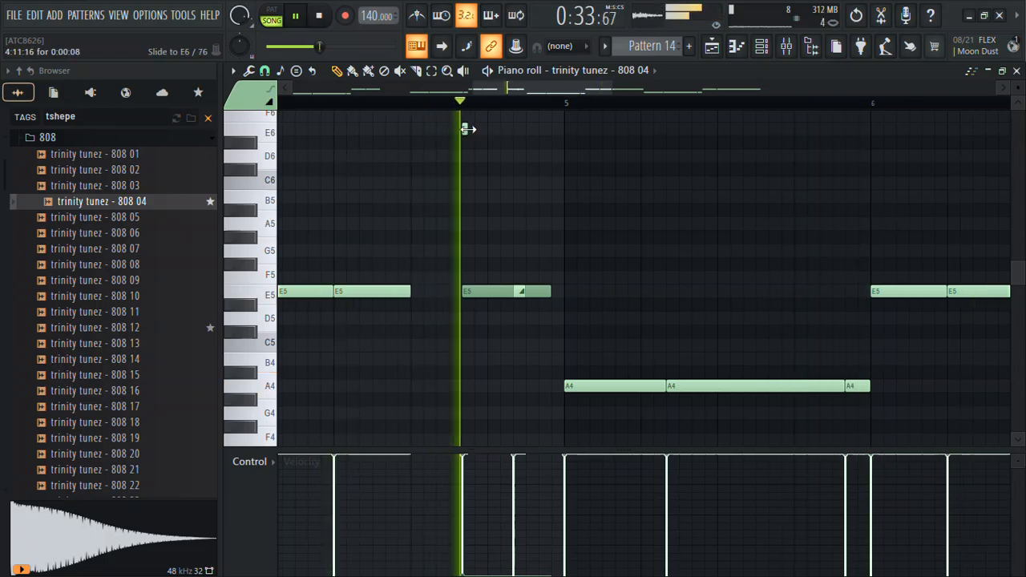
Lengthen the short E6 slide note at 4:11:16 and play back the passage into bar 5
left_click_drag(468, 129, 491, 129)
key("space")
key("space")
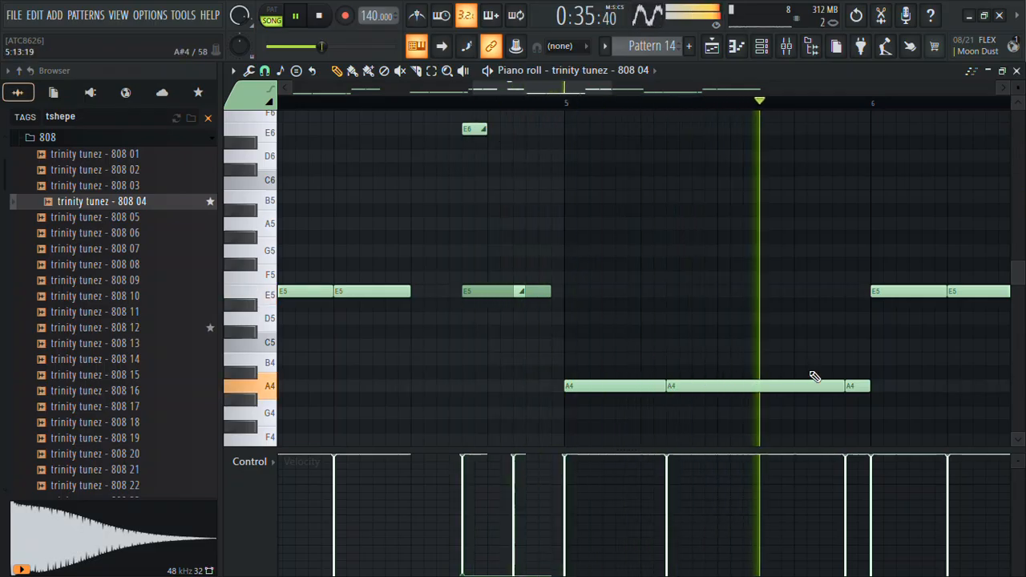
Trim the second A4 note in bar 5 to end at about 5:13, leaving a gap before the last A4 note
key("space")
left_click_drag(845, 385, 716, 385)
key("space")
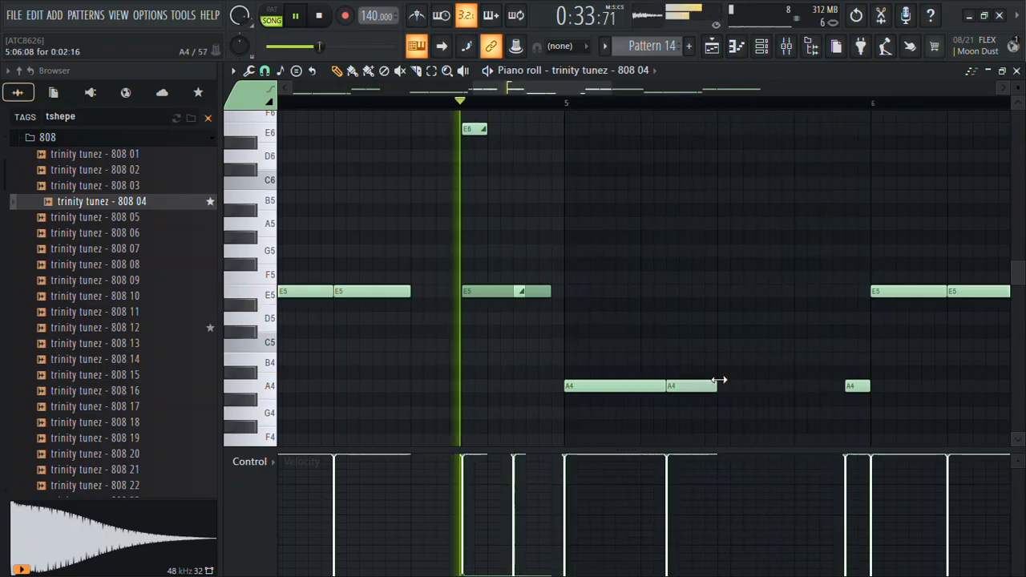
left_click_drag(594, 94, 662, 130)
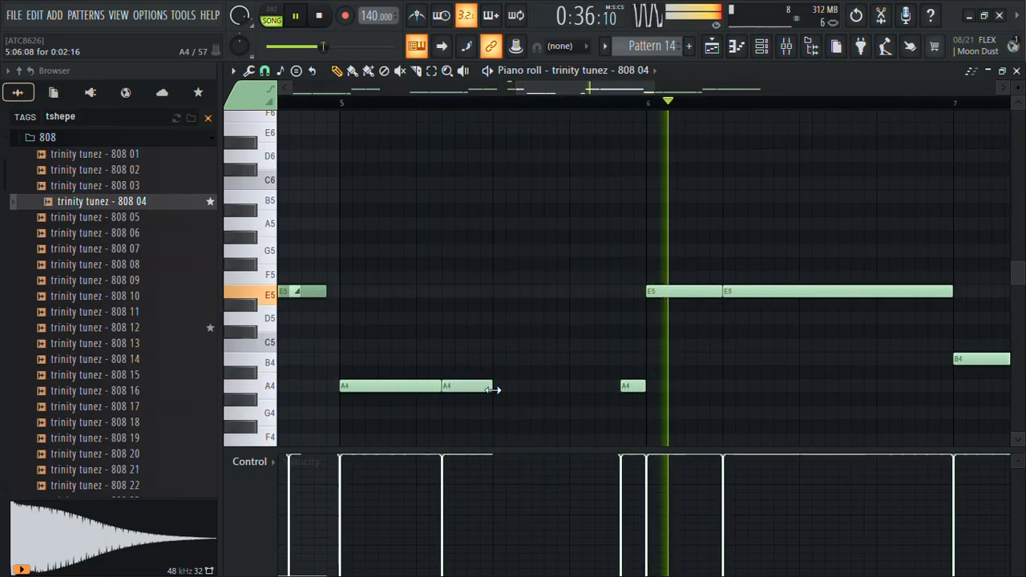
left_click_drag(491, 387, 554, 386)
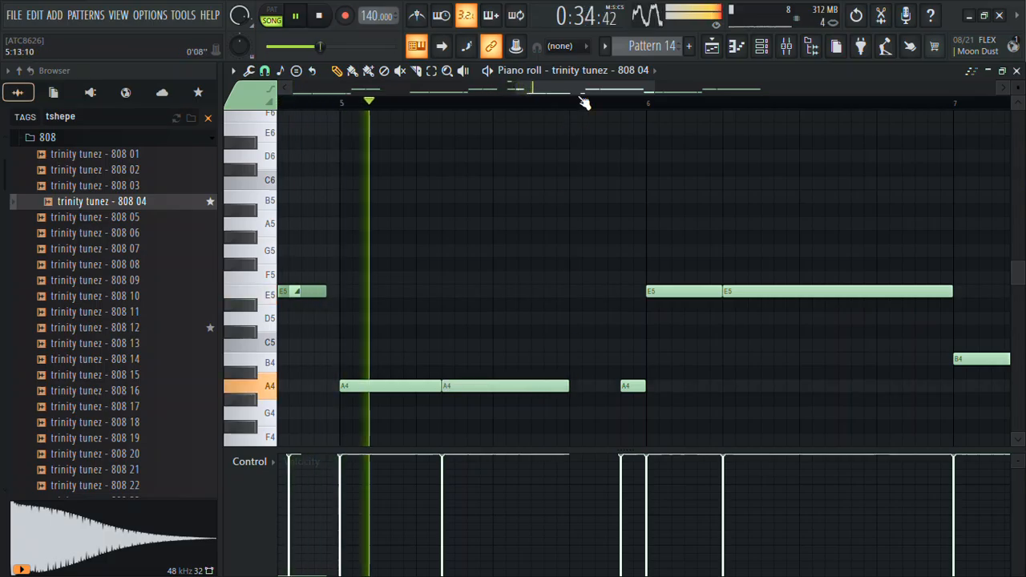
Add an A4 slide note in the middle of bar 6 and shorten the long E5 note to end with it
left_click_drag(580, 86, 618, 98)
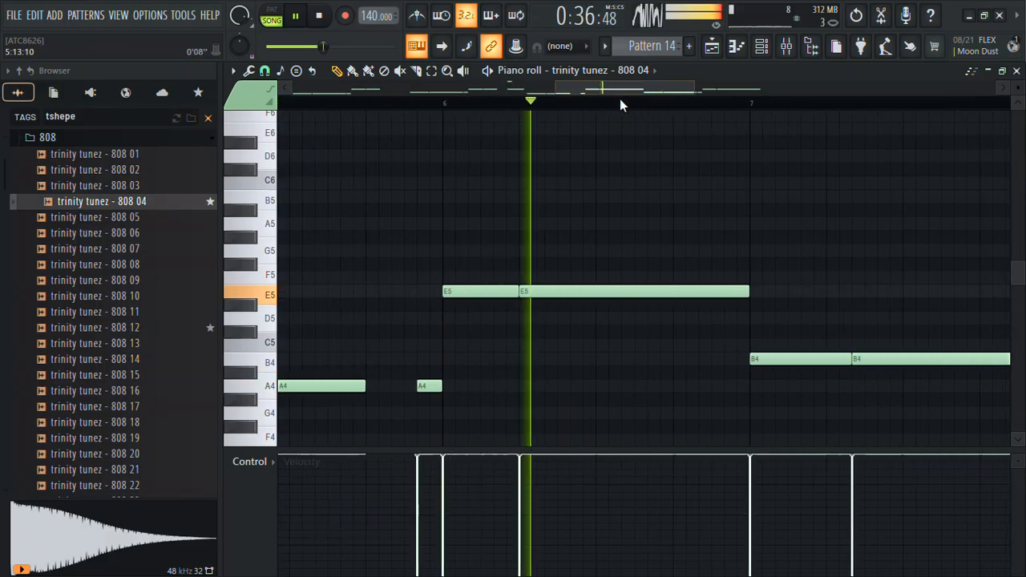
left_click_drag(581, 373, 581, 386)
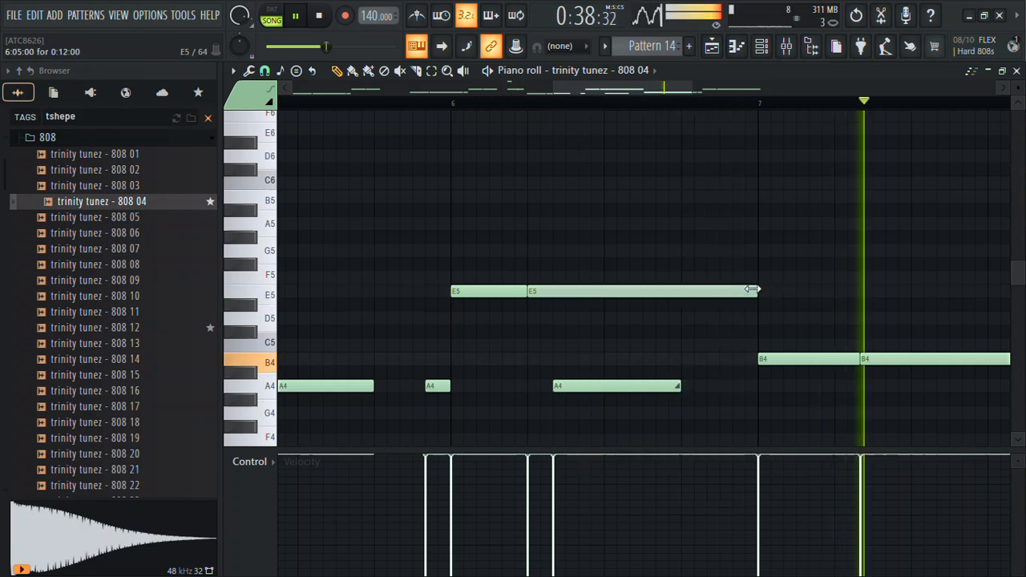
left_click_drag(755, 291, 686, 290)
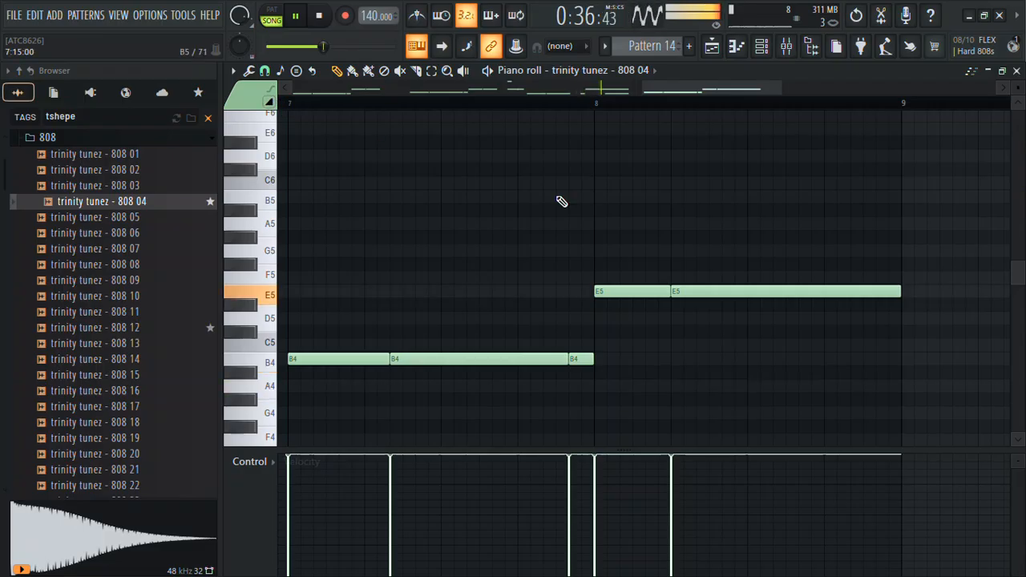
Add a very short B5 slide note near the end of bar 7 and shorten the second E5 note in bar 8 by about half a bar
mouse_move(561, 201)
left_mouse_down()
mouse_move(614, 160)
mouse_move(572, 144)
mouse_move(563, 199)
left_mouse_up()
left_click_drag(724, 200, 575, 195)
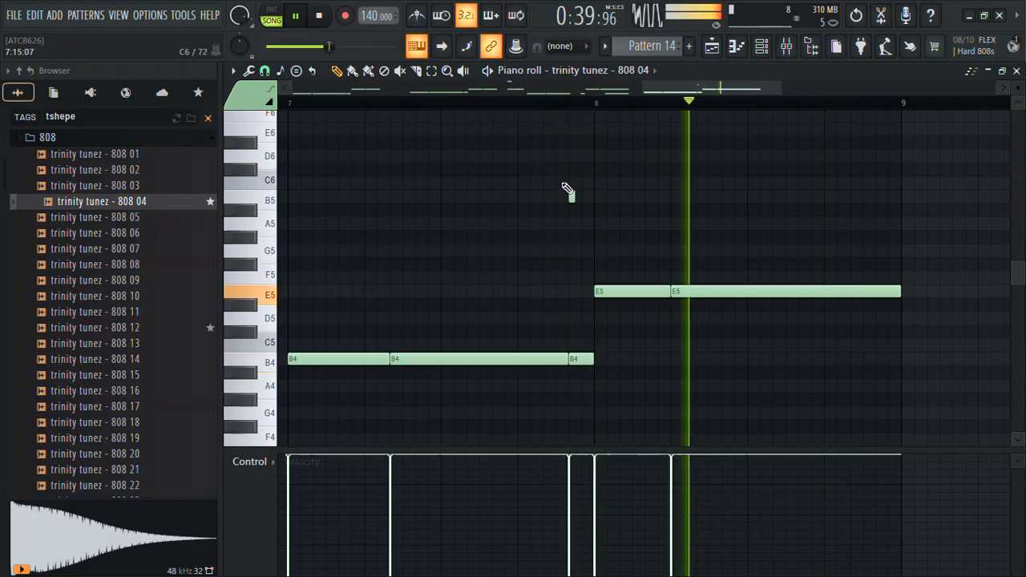
left_click_drag(900, 290, 747, 291)
key("space")
Add two short E5 notes in the last part of bar 8
left_click_drag(831, 294, 792, 296)
key("space")
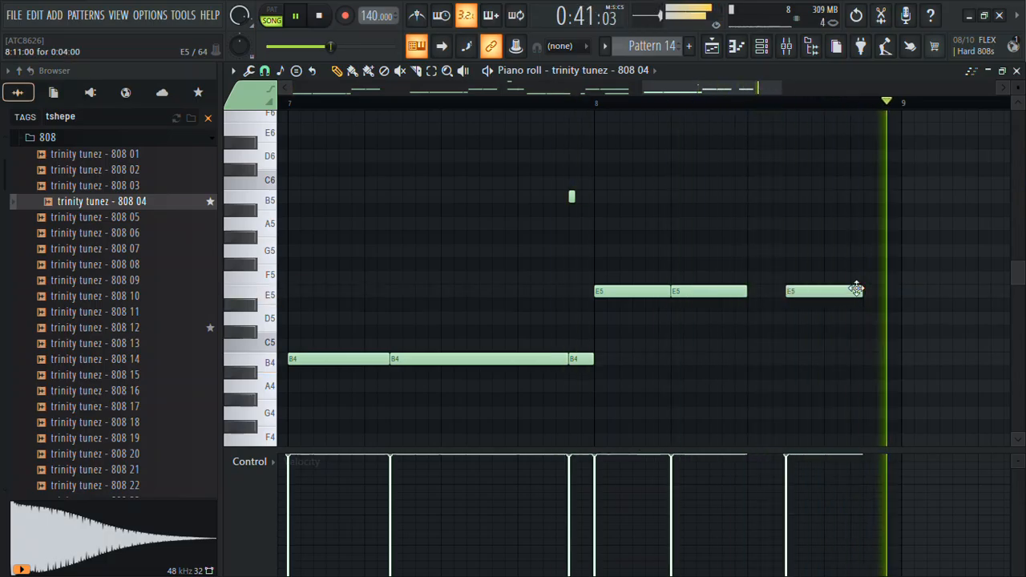
left_click_drag(854, 289, 828, 284)
Add a 0:00:08 E6 slide note over each of the last two E5 notes in bar 8, each slightly after its note's start
key("space")
key("space")
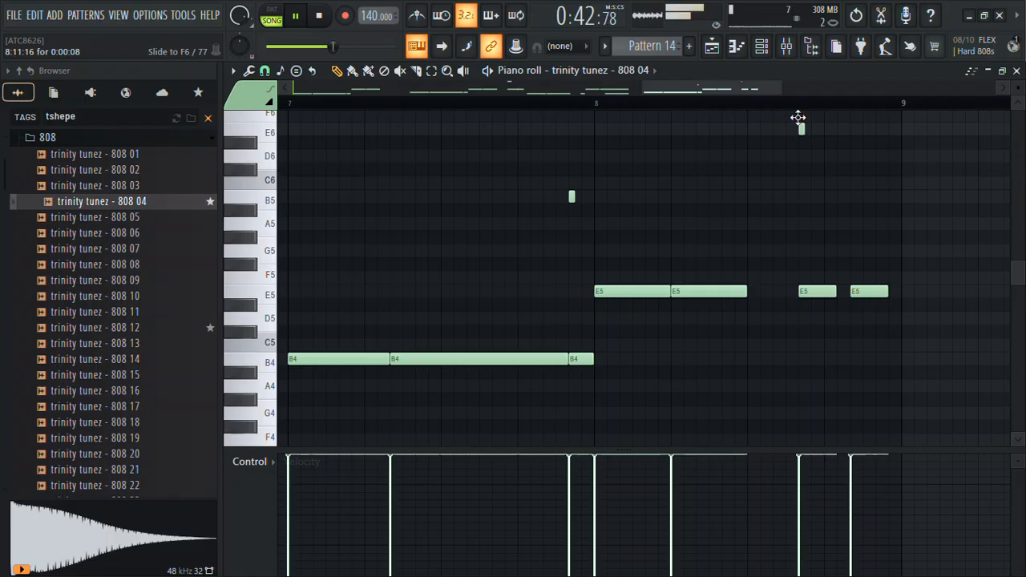
key("space")
key("space")
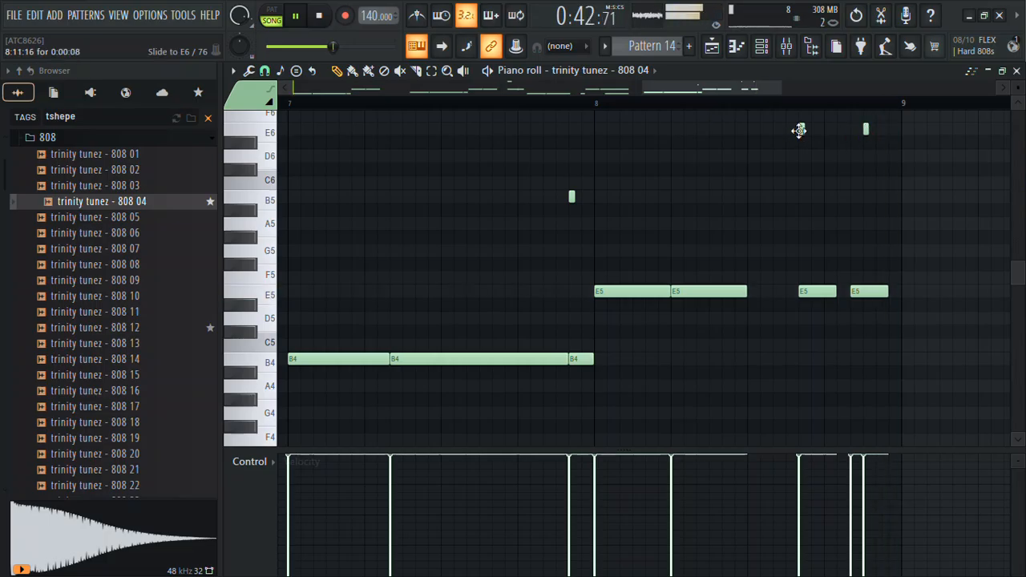
key("space")
key("space")
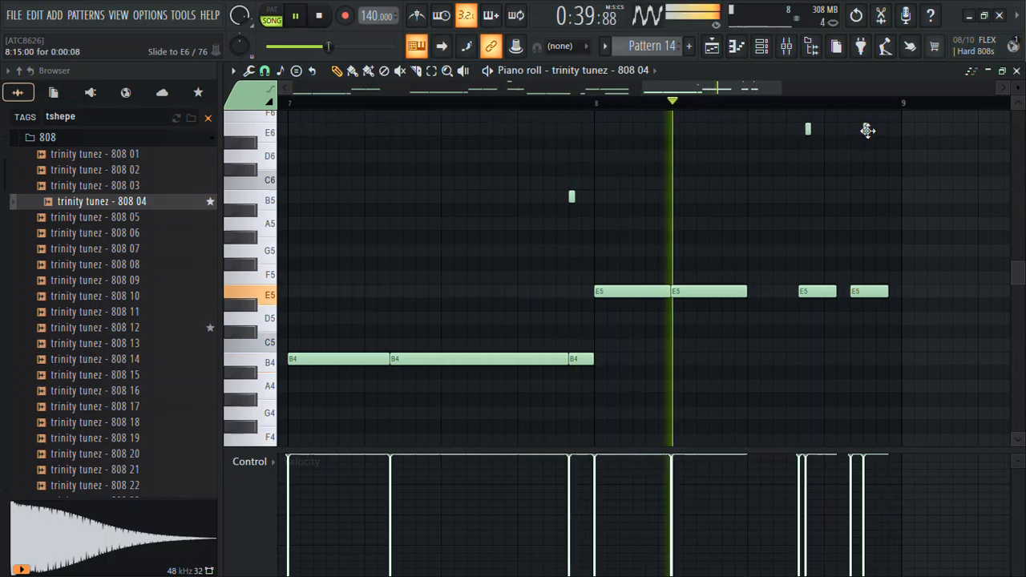
left_click_drag(867, 131, 861, 132)
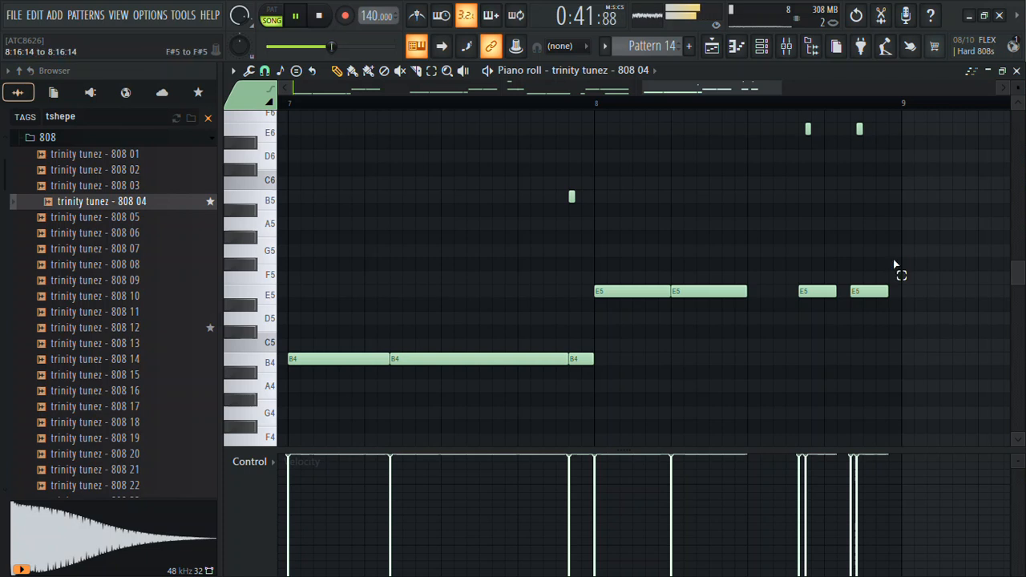
Extend the last two E5 notes to fill the phrase up to bar 9 and lengthen their E6 slide notes to 0:00:16
left_click_drag(895, 265, 802, 307)
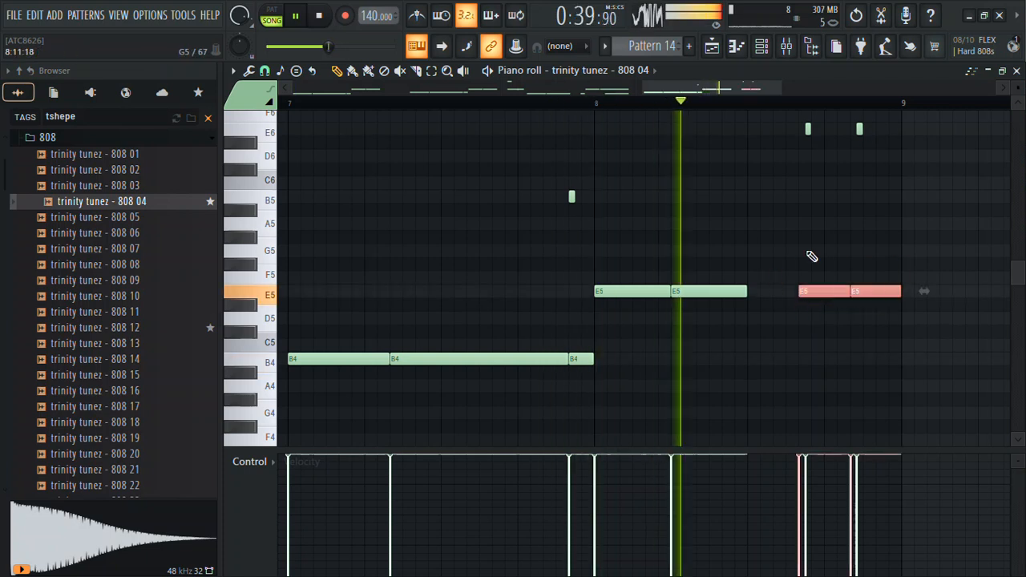
left_click_drag(867, 148, 816, 129)
key("space")
key("space")
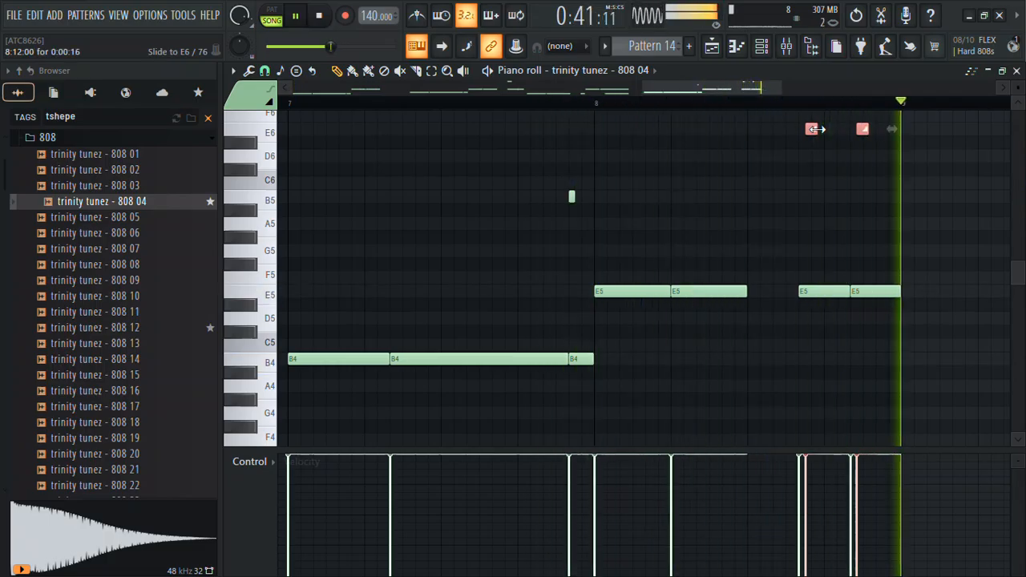
Audition the two bar 8 slide notes at other pitches and leave them at A6
key("ctrl+Down")
left_click(780, 106)
key("ctrl+Up")
left_click(780, 107)
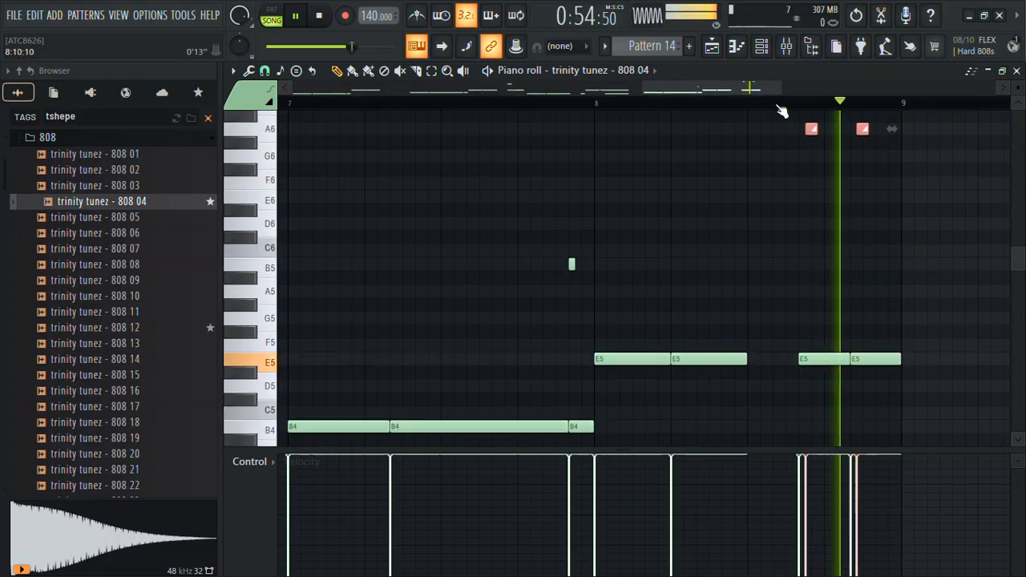
Play the arrangement in the playlist from bar 17 and review the 808 pattern against the other tracks
left_click(711, 50)
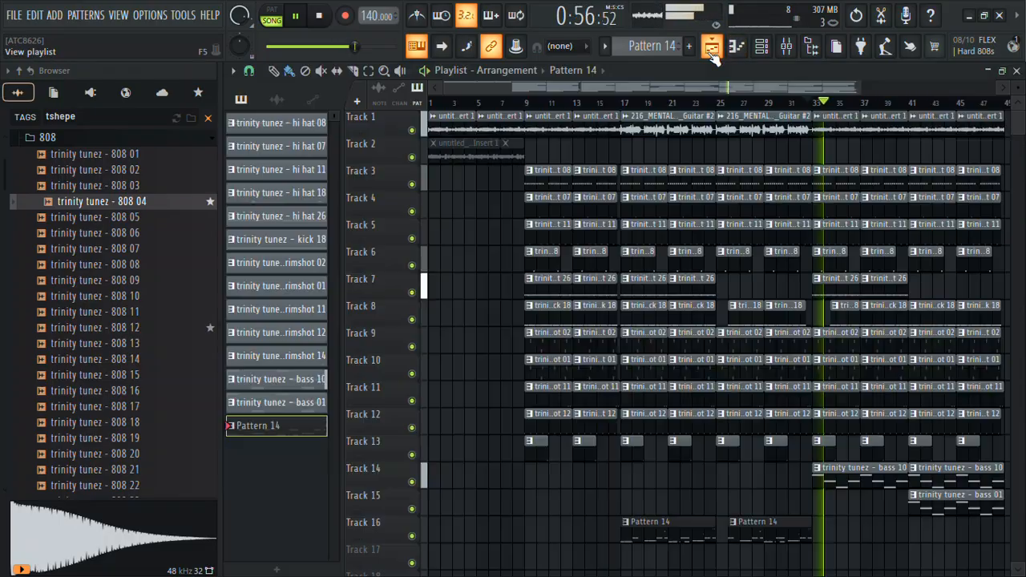
left_click(528, 102)
left_click(626, 102)
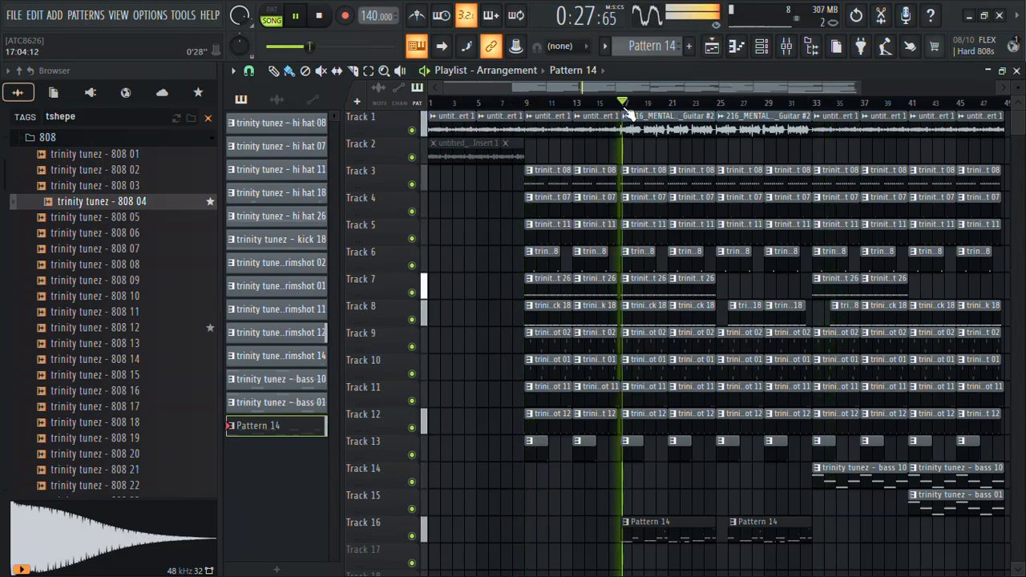
scroll(779, 238, "down", 3)
scroll(780, 238, "down", 1)
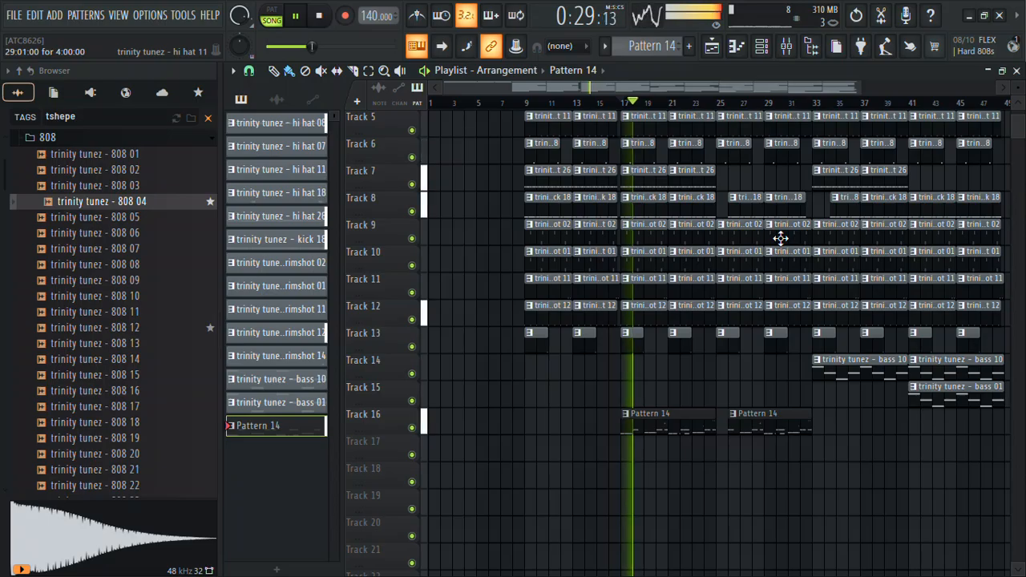
left_click(812, 49)
scroll(562, 91, "up", 3)
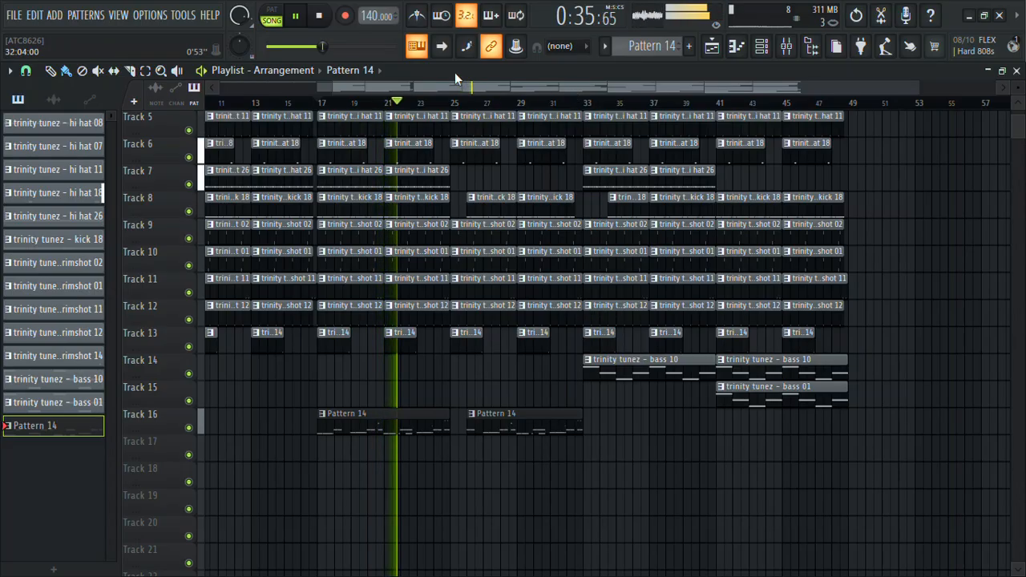
scroll(340, 90, "down", 2)
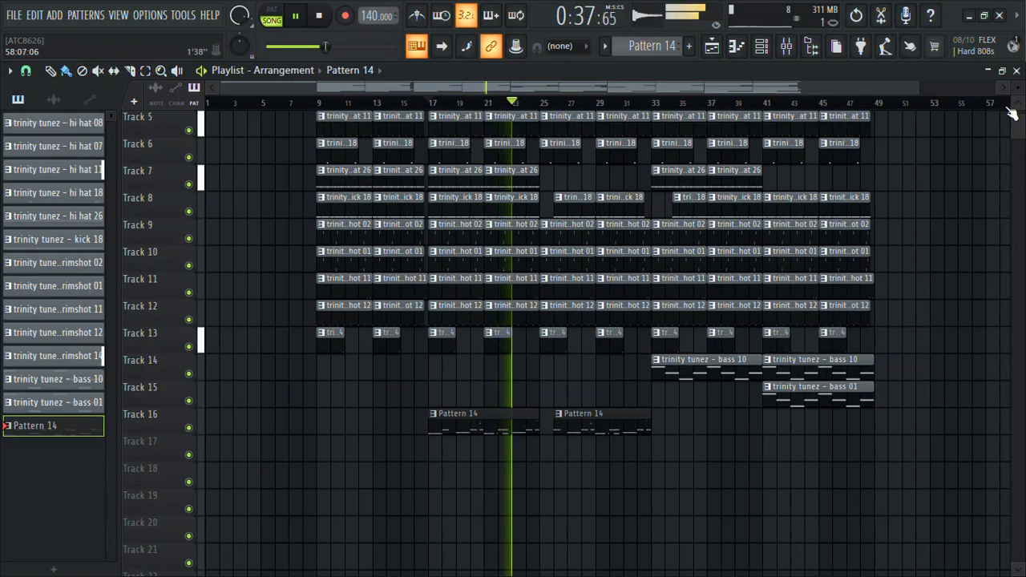
Route the kick 18 and 808 04 channels to mixer inserts 11 and 12
left_click(772, 48)
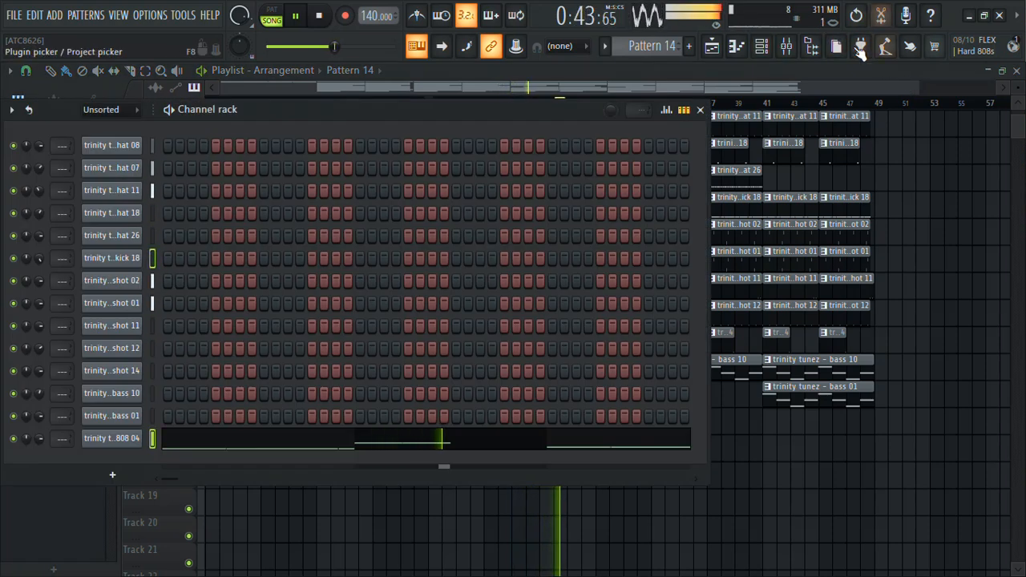
left_click(786, 47)
left_click(475, 162)
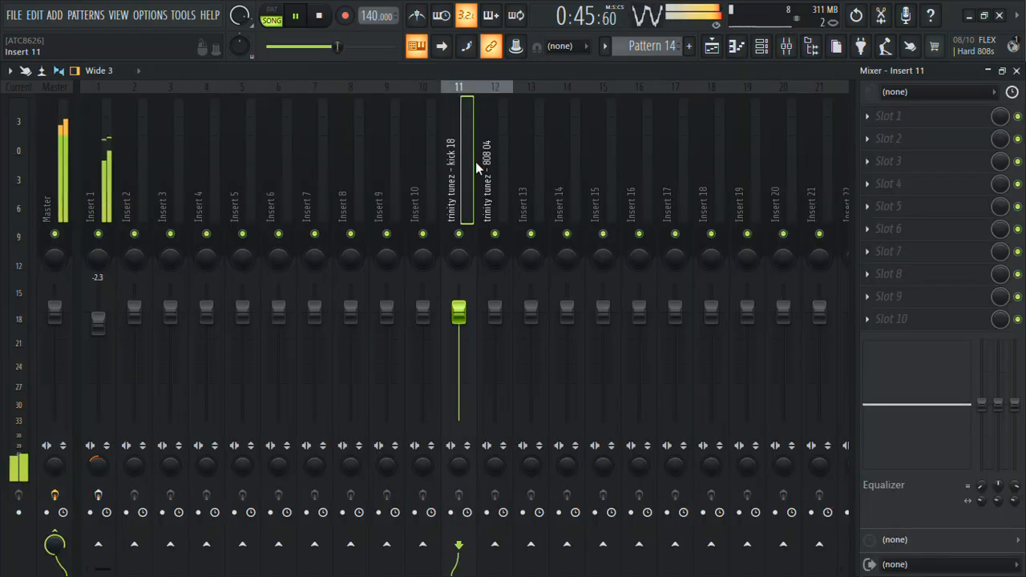
Route the bass 10 and bass 01 channels to mixer inserts 13 and 14
left_click(761, 46)
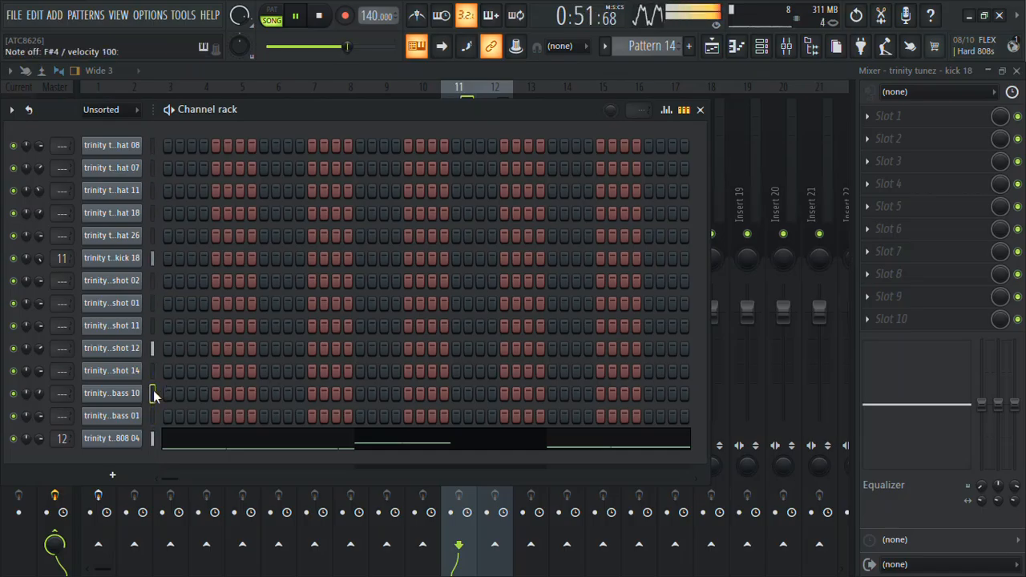
right_click(151, 416)
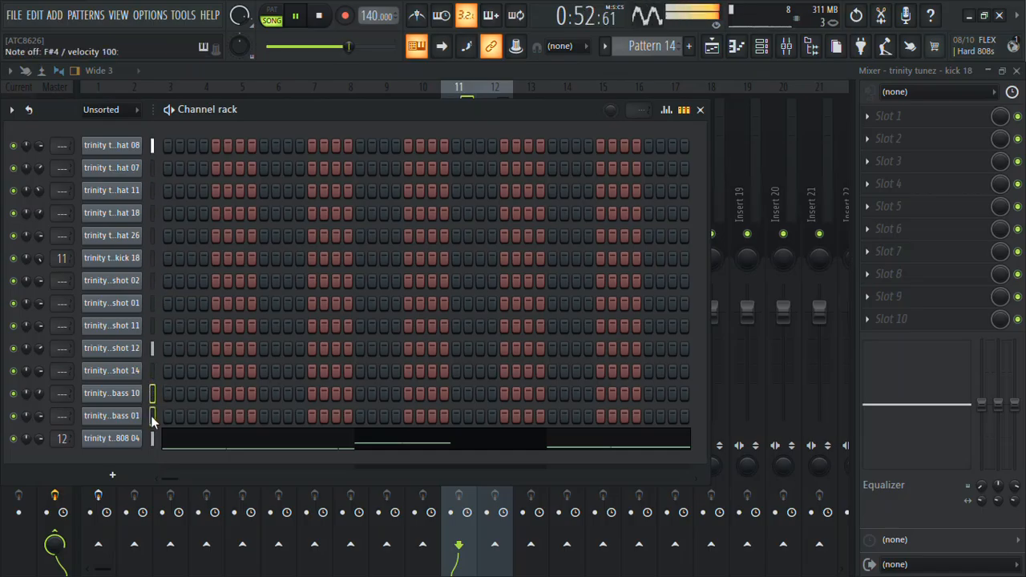
left_click(804, 42)
left_click(531, 180)
key("ctrl+l")
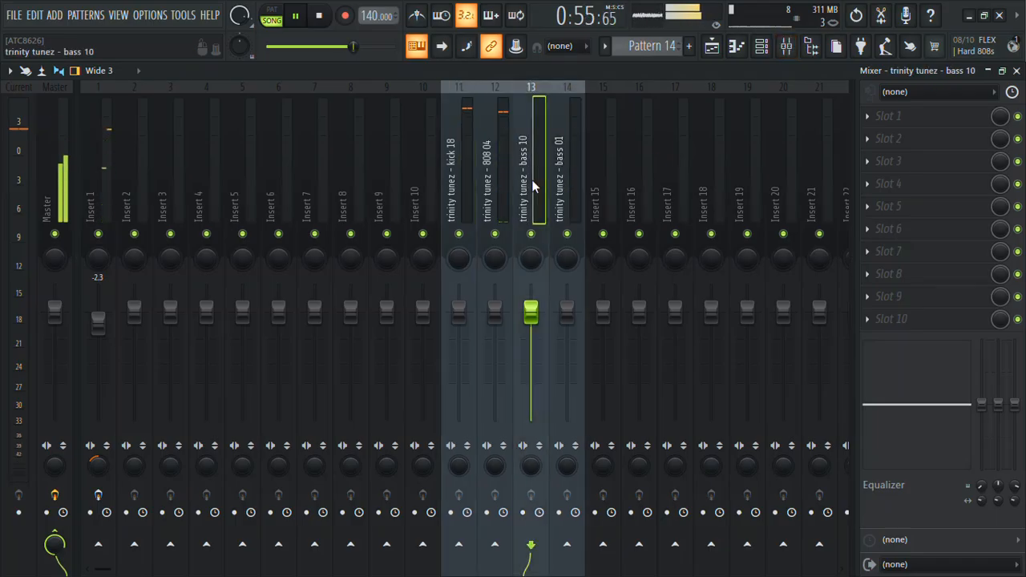
Sidechain the kick 18 mixer track to the 808 04, bass 10 and bass 01 tracks
left_click(452, 165)
left_click(492, 545)
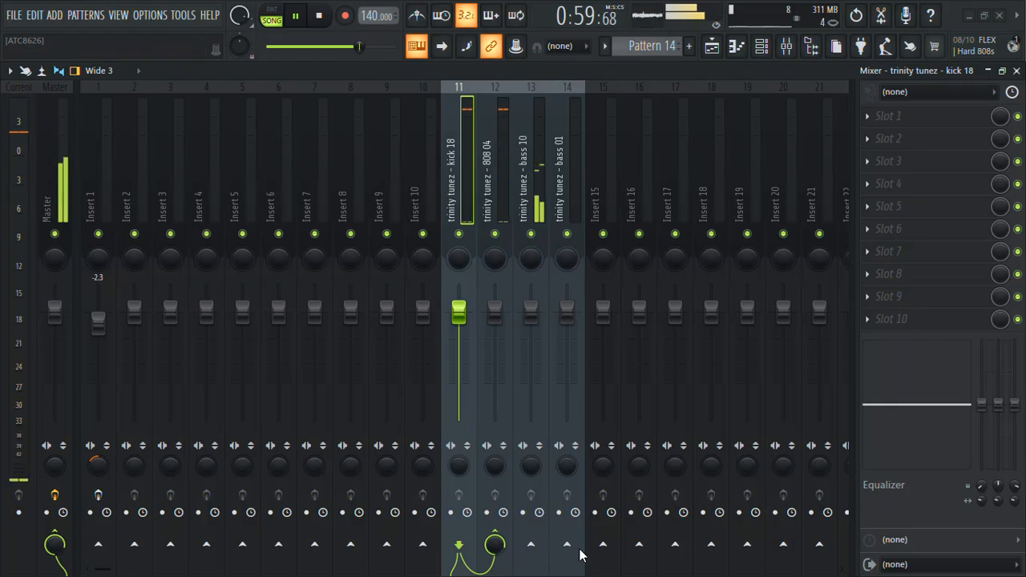
left_click(494, 545)
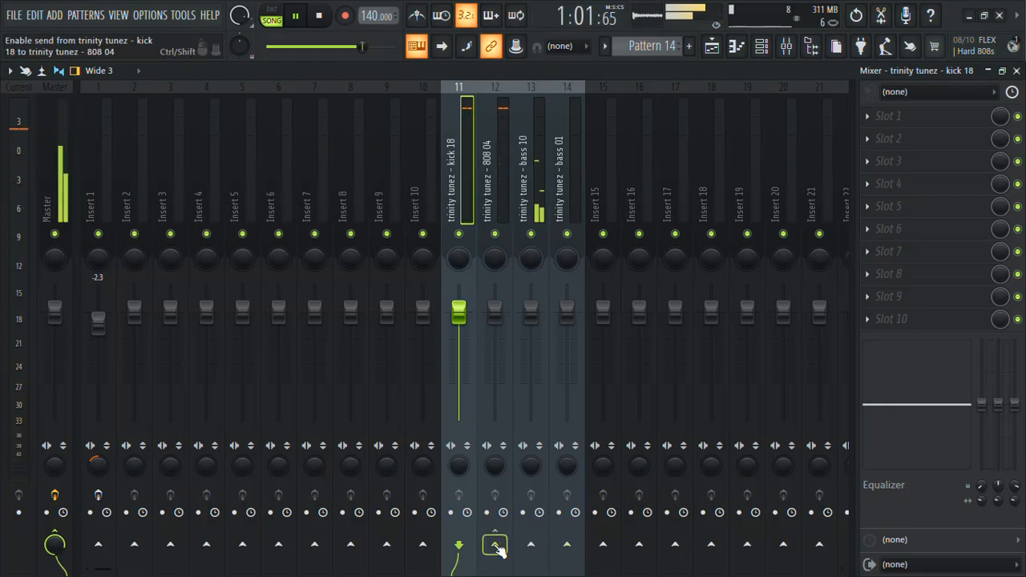
left_click(494, 545)
left_click(532, 545)
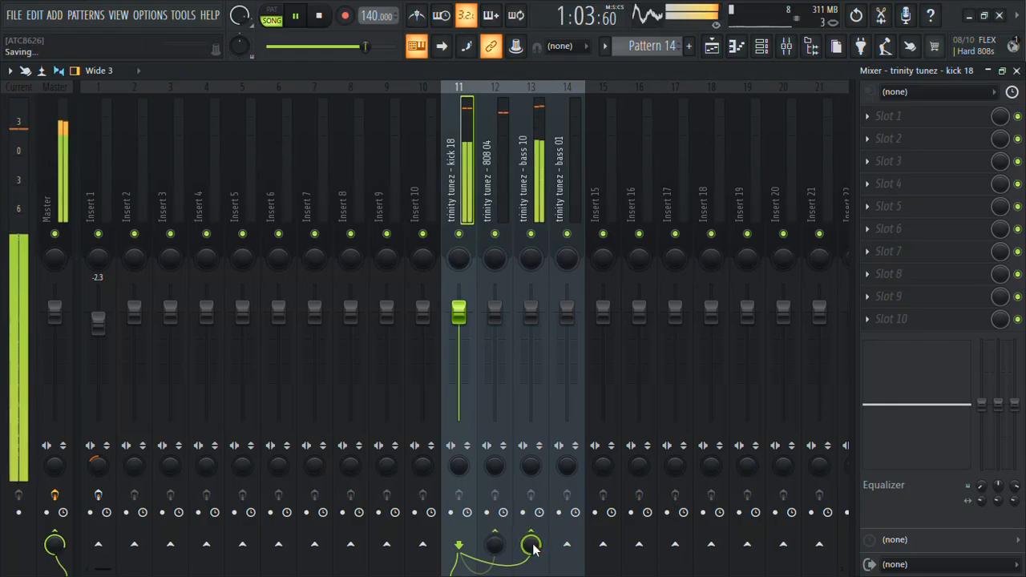
left_click(566, 545)
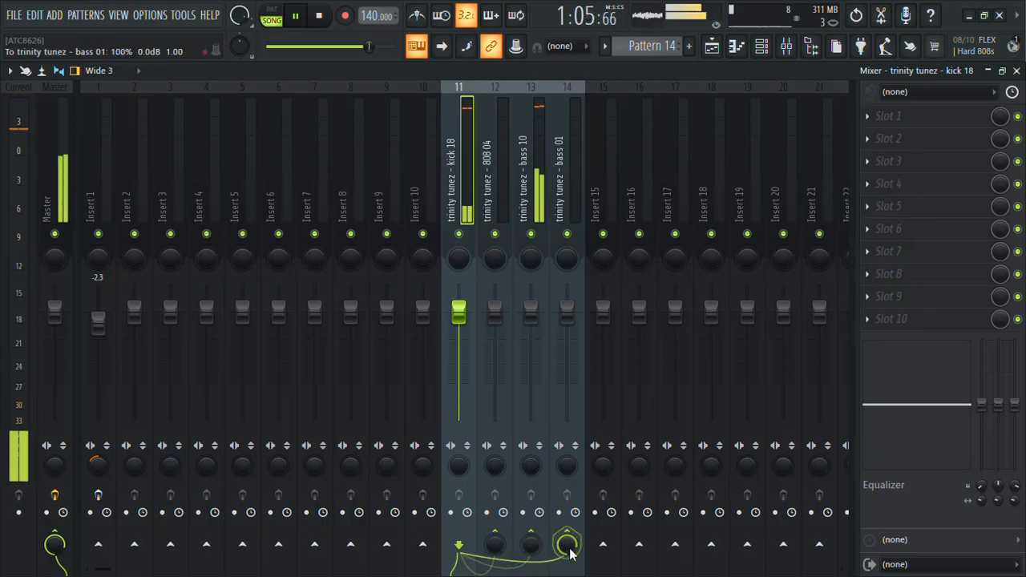
Load Fruity Limiter into effect slot 6 of the bass 01 mixer track
left_click(559, 207)
left_click(942, 229)
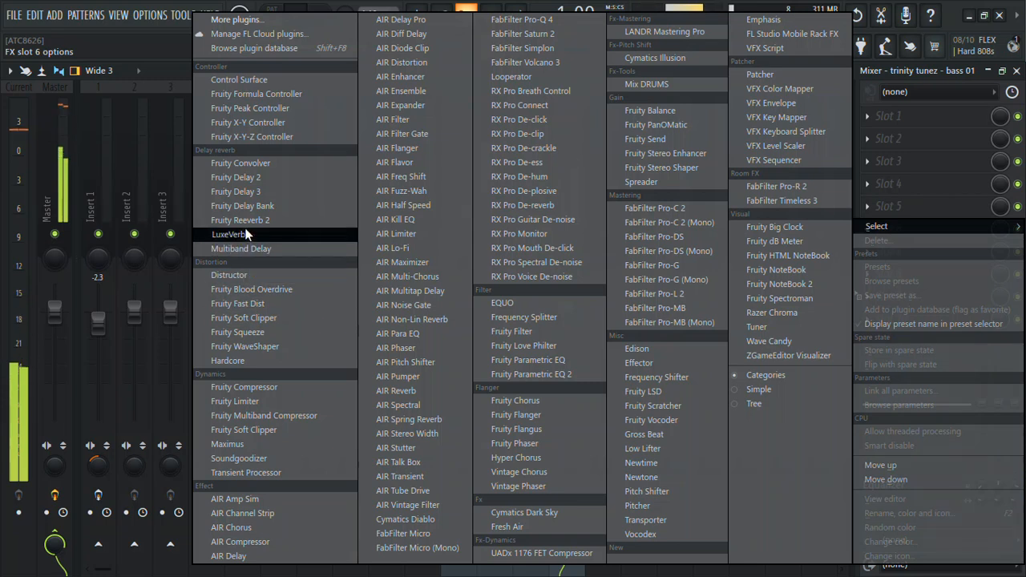
left_click(237, 401)
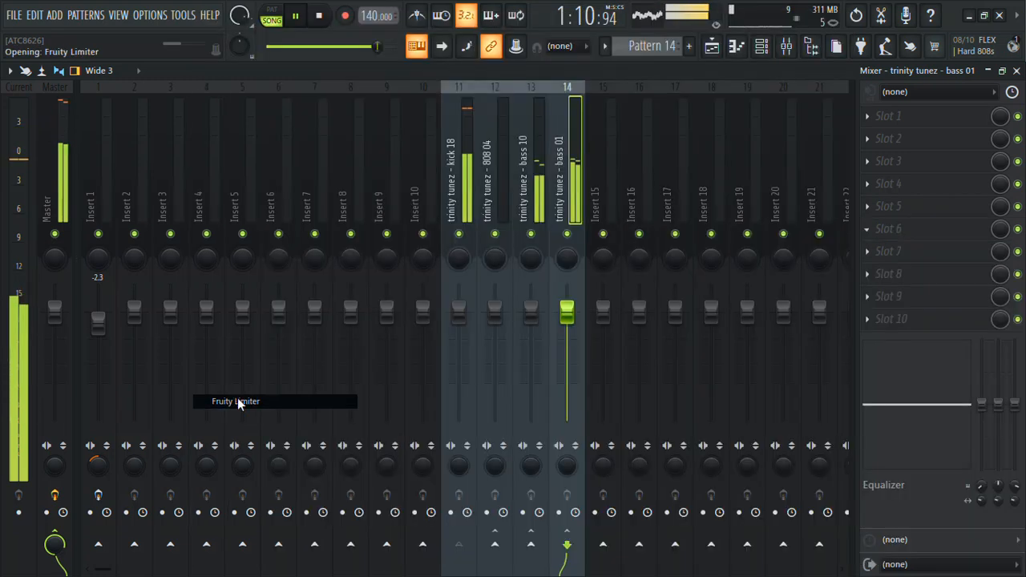
Set the bass 01 limiter to compressor mode with sidechain input 1, lowering the threshold and raising the ratio so the kick ducks the bass
left_click(198, 365)
left_click_drag(345, 360, 345, 352)
left_click_drag(258, 302, 258, 290)
left_click_drag(178, 302, 177, 373)
left_click_drag(303, 299, 303, 284)
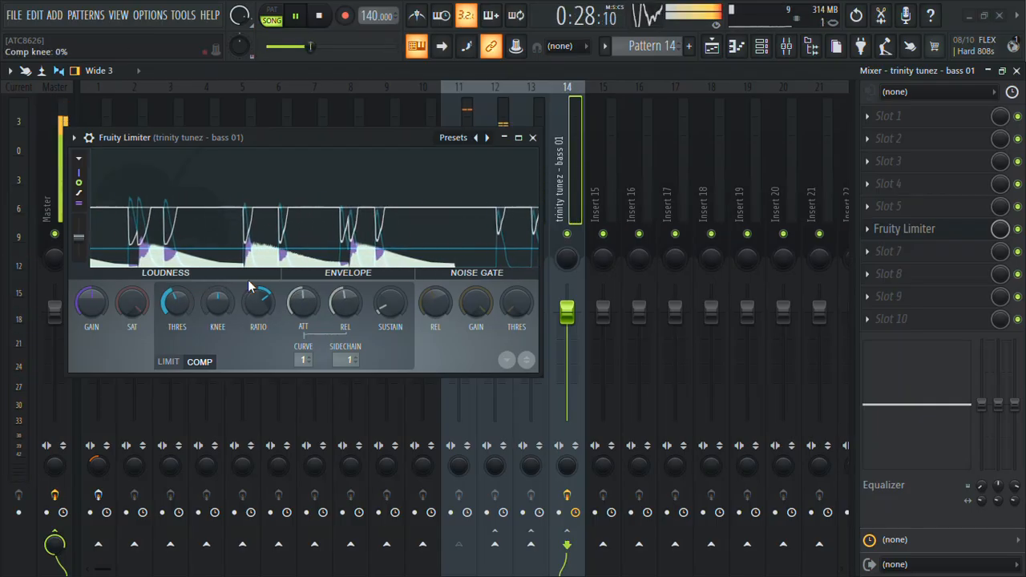
Copy the Fruity Limiter with its settings from bass 01 to the first effect slot of the 808 04 mixer track
left_click(533, 137)
right_click(882, 228)
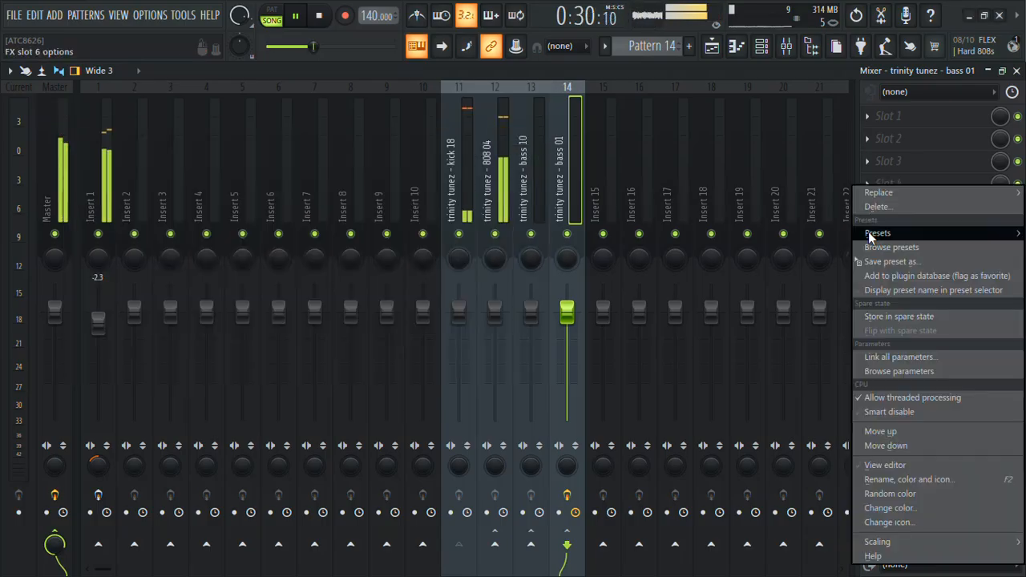
left_click_drag(877, 260, 498, 210)
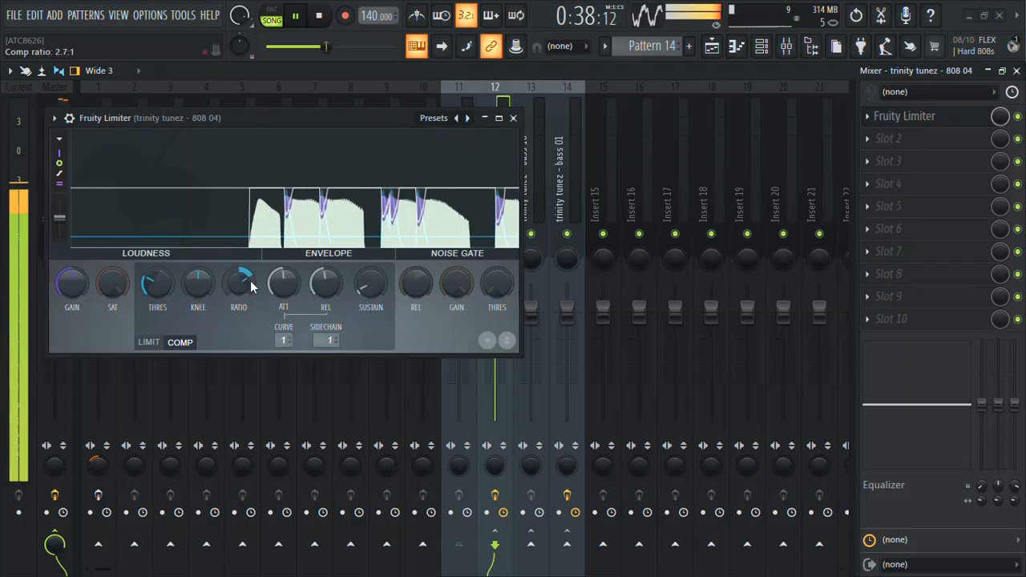
Raise the compressor threshold in the 808 04 track's Fruity Limiter and close the plugin
left_click_drag(158, 286, 158, 269)
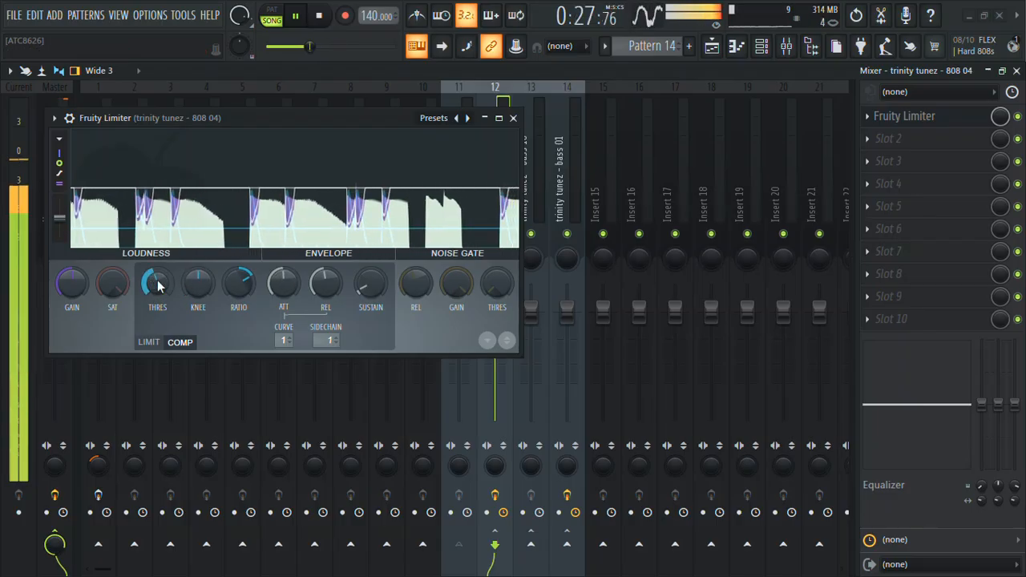
left_click(513, 118)
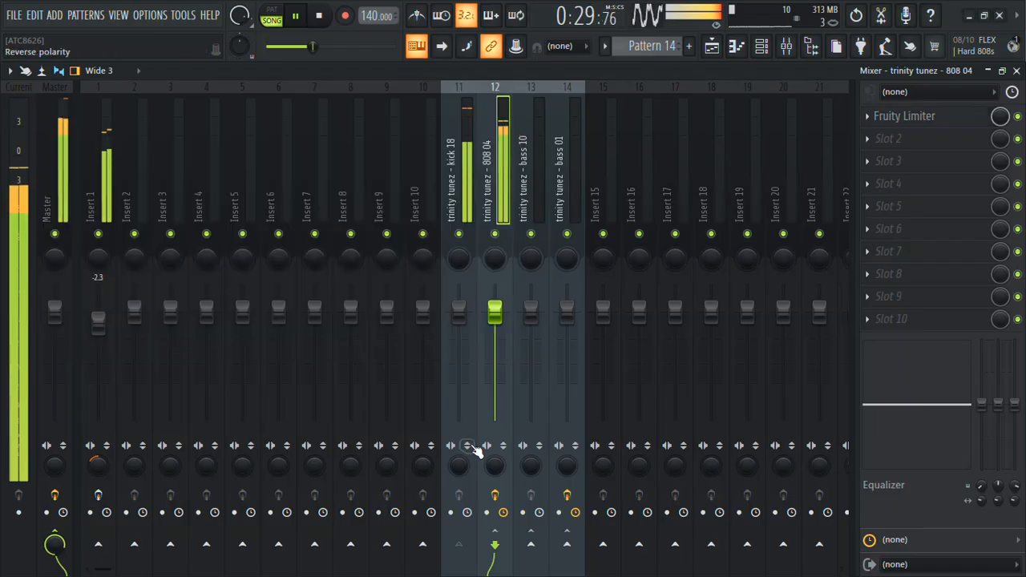
Merge the kick 18 mixer track's stereo separation and raise its volume to 0.6 dB
left_click(451, 457)
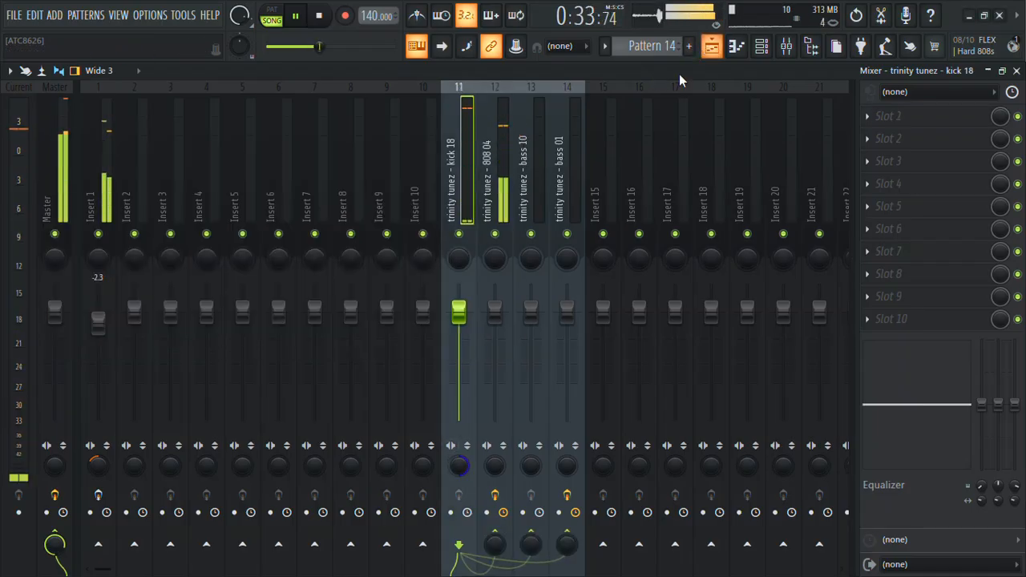
left_click_drag(458, 313, 459, 310)
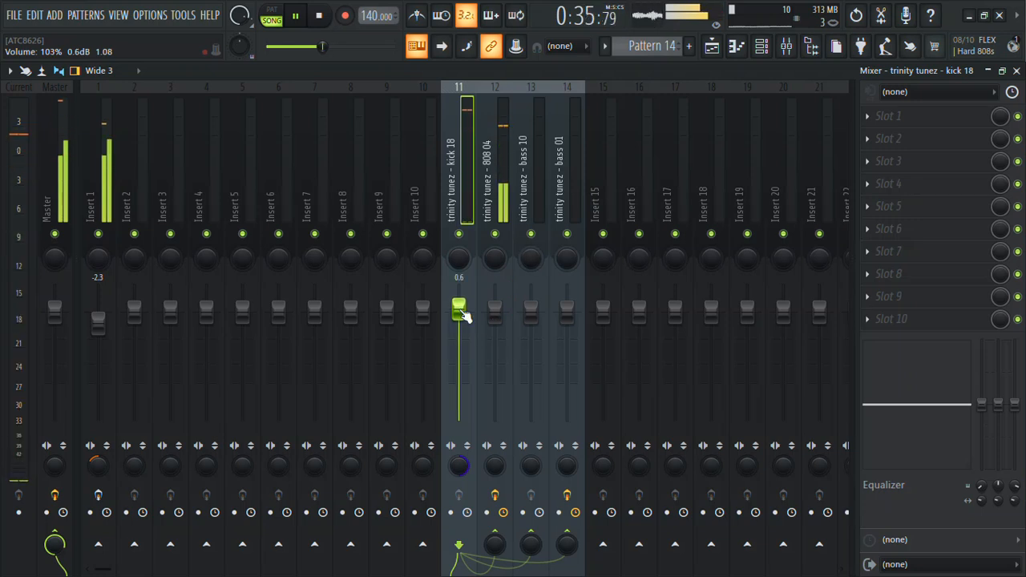
Play the song from bar 41 and check the bass 01 limiter's response to the kick
key("F5")
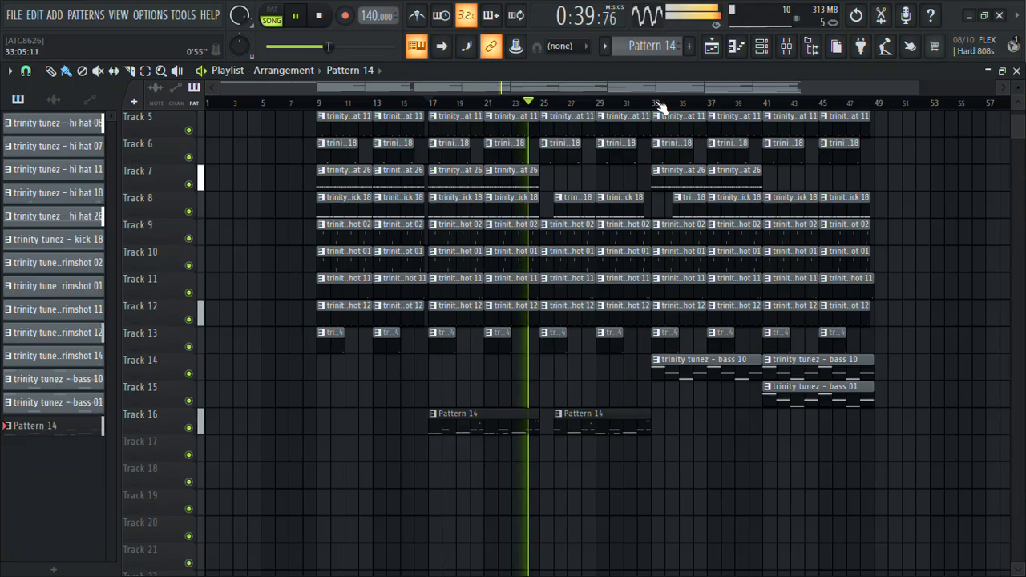
left_click(767, 103)
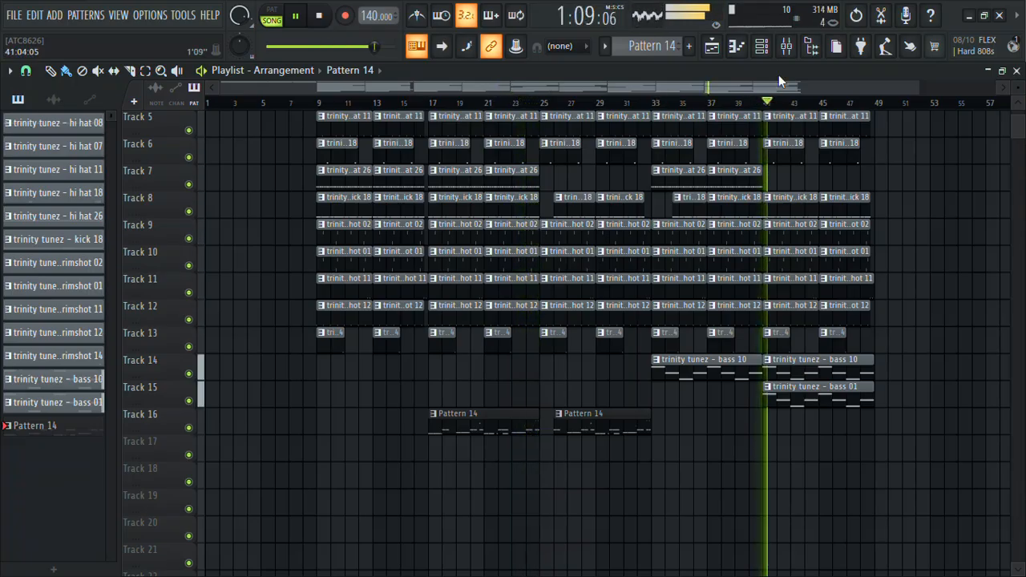
left_click(786, 48)
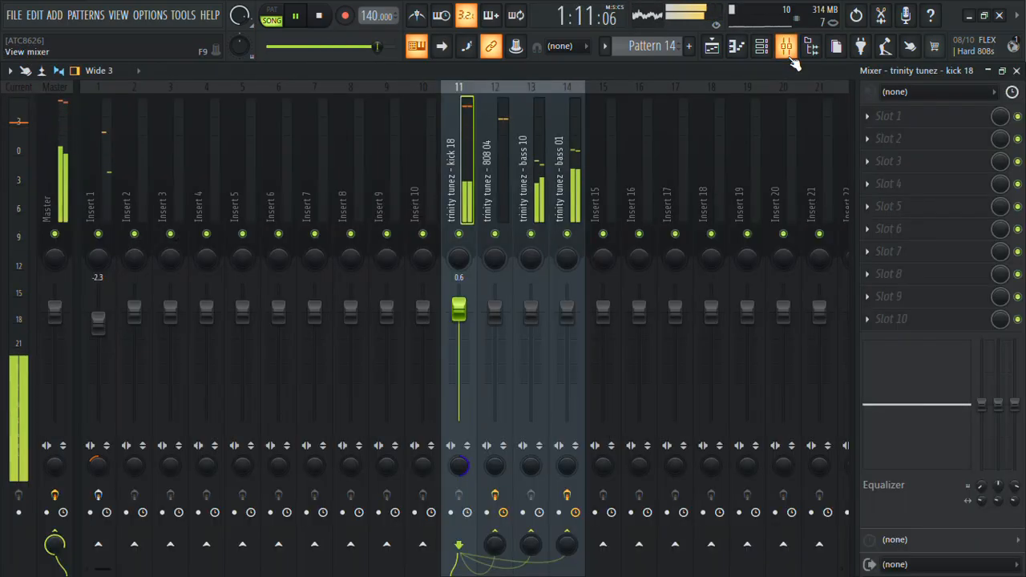
left_click(567, 184)
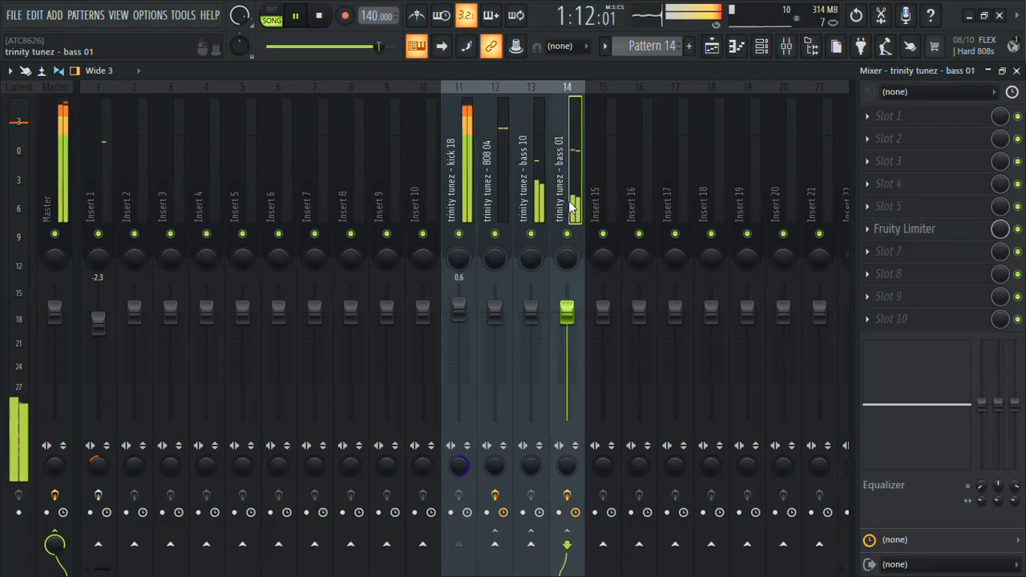
left_click(904, 228)
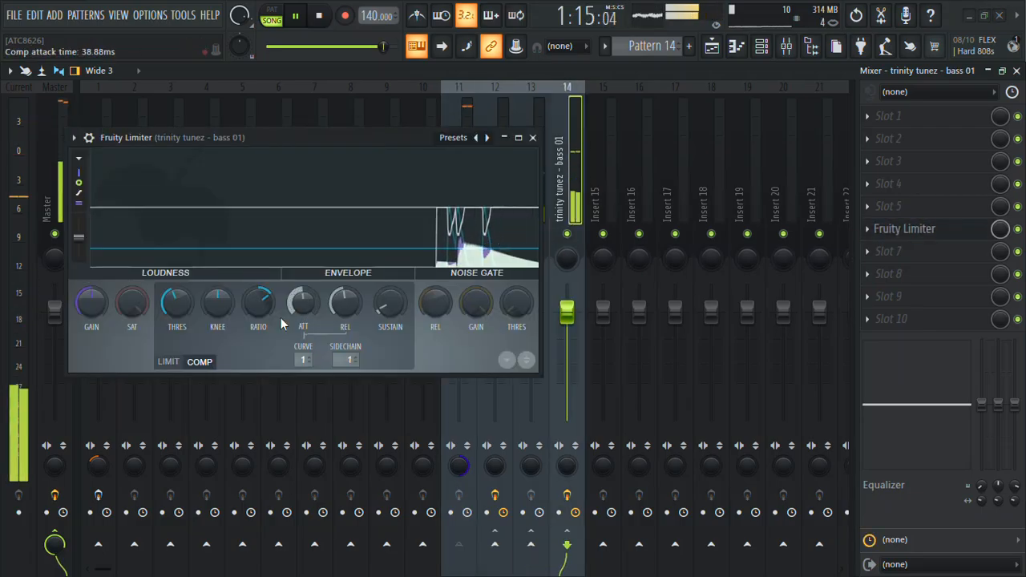
left_click(532, 138)
Copy the Fruity Limiter with its settings from bass 01 to the first effect slot of the bass 10 mixer track
left_click(530, 139)
left_click(893, 230)
left_click(921, 145)
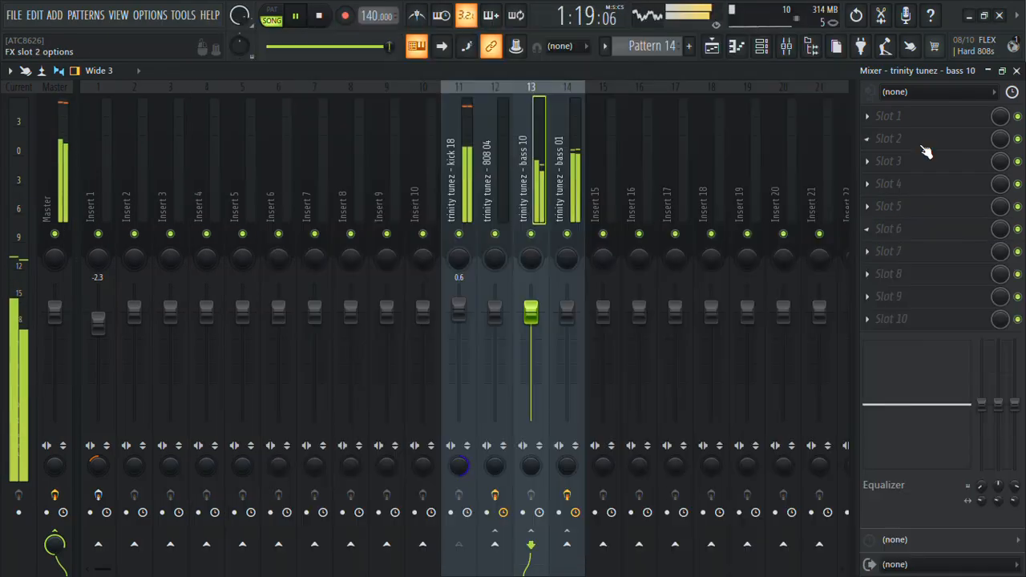
left_click(558, 203)
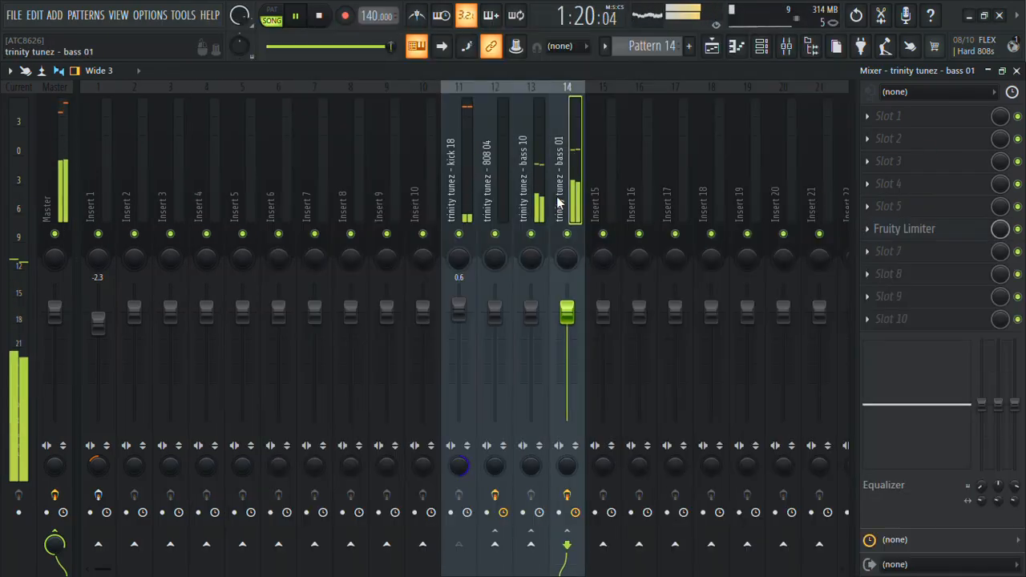
left_click(866, 227)
left_click_drag(874, 261, 536, 165)
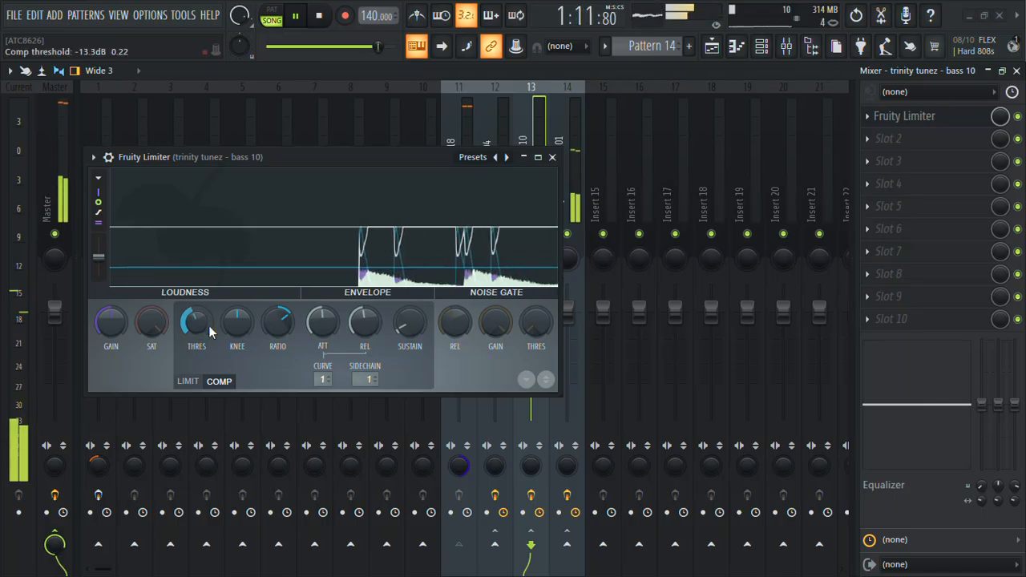
left_click(553, 157)
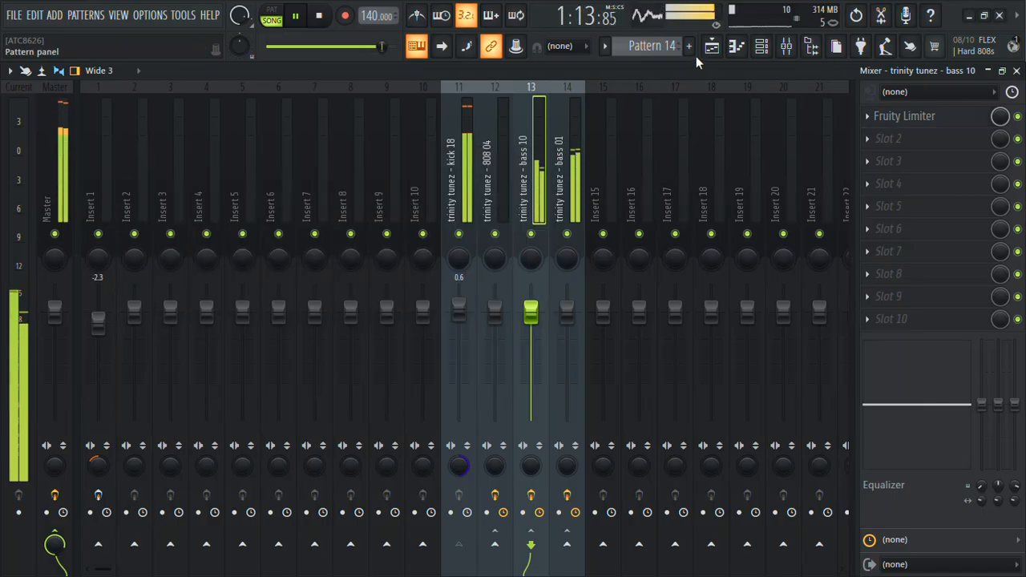
Duplicate the playlist section from bars 17 to 48 so the copies start at bar 49, and play from there
left_click(713, 46)
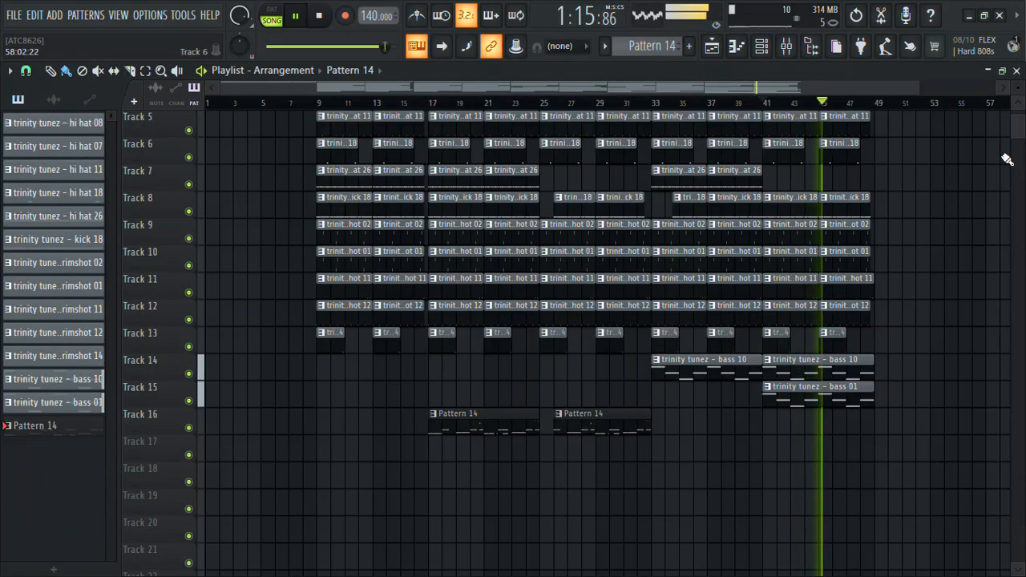
left_click_drag(1021, 129, 1018, 82)
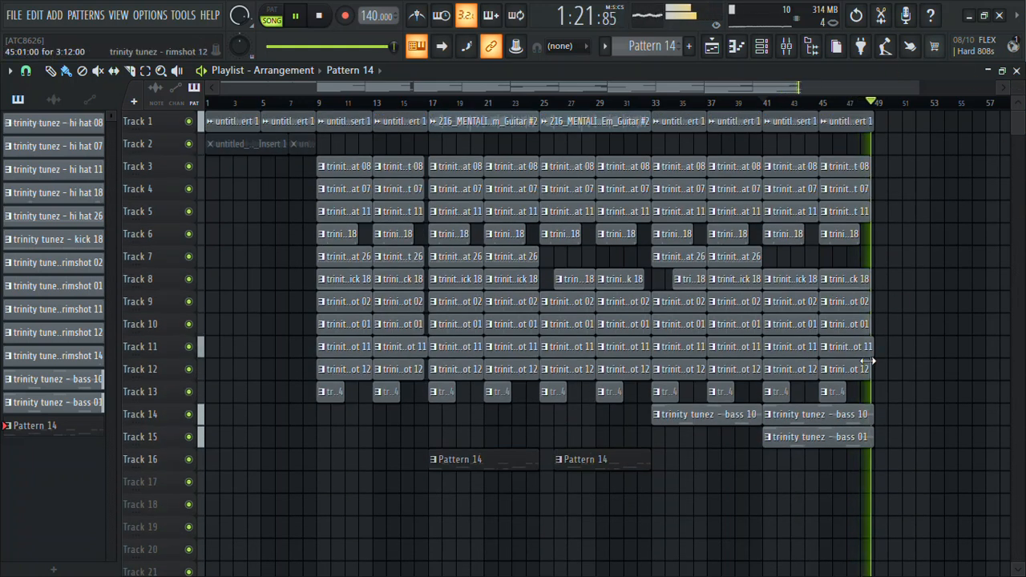
left_click_drag(877, 471, 908, 122)
left_click(879, 104)
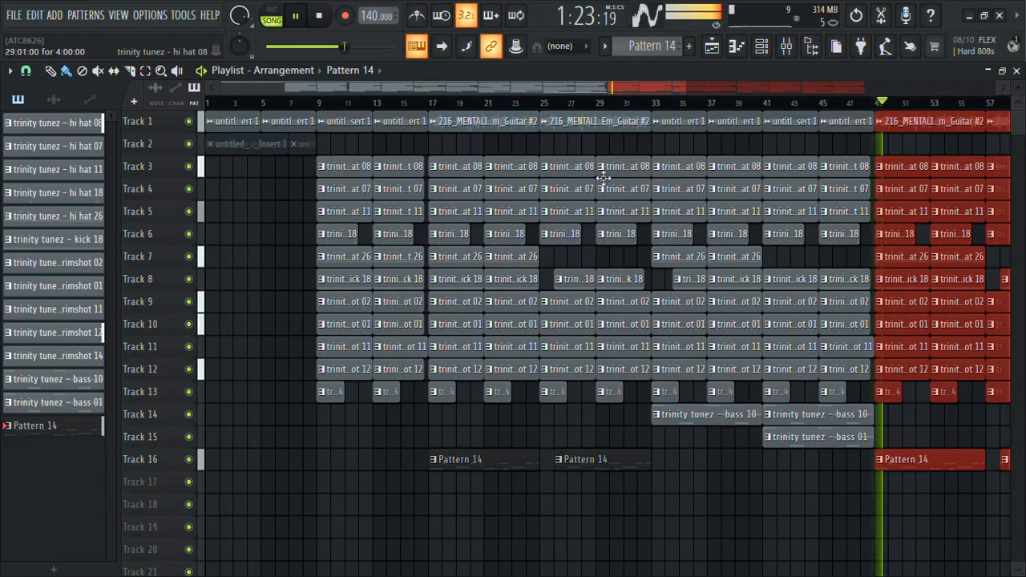
key("ctrl+d")
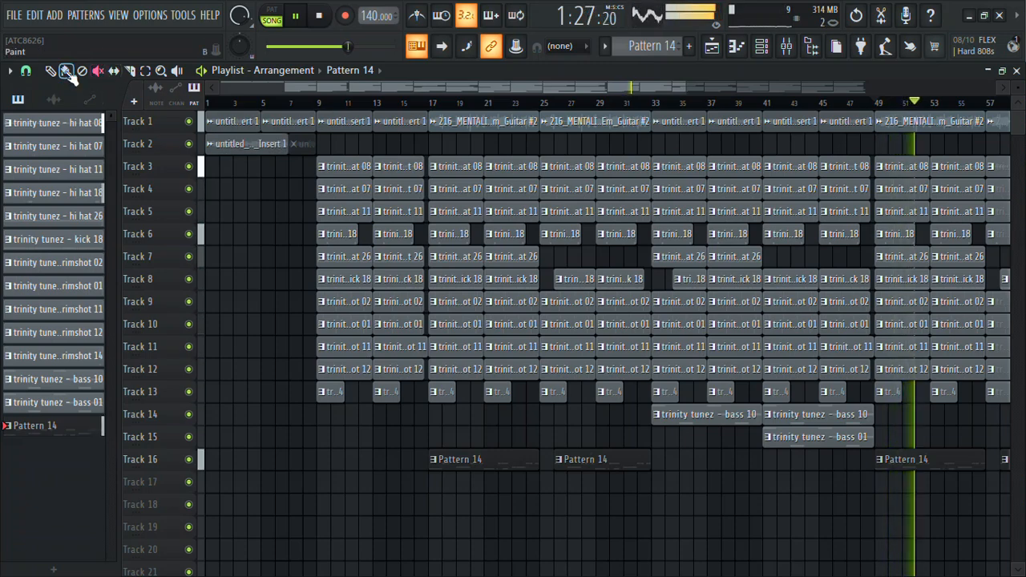
Unmute the untitled Insert 1 clip on track 2 and move it to bar 49 in place of the guitar clip
left_click_drag(244, 150, 802, 166)
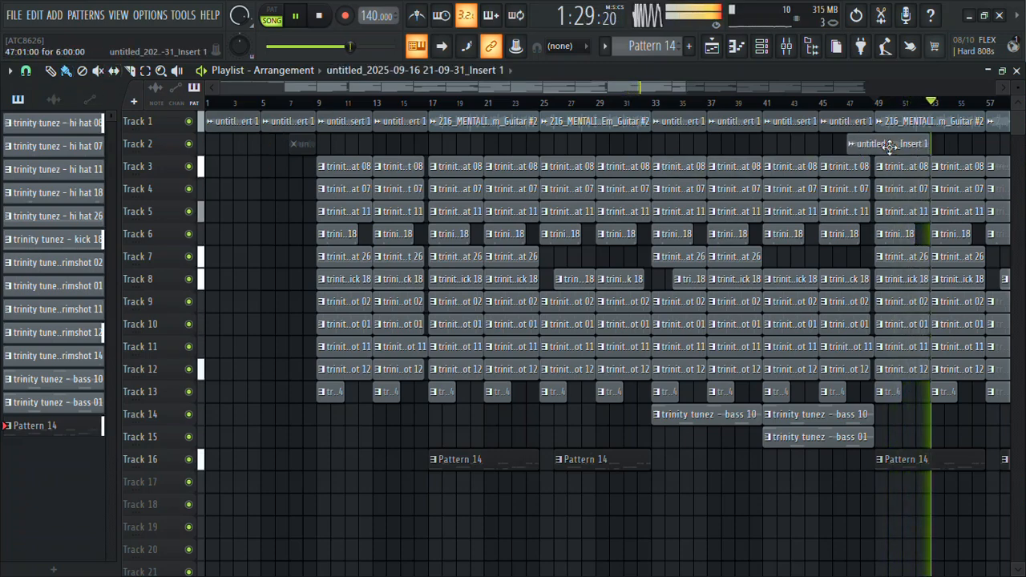
left_click(906, 145)
key("space")
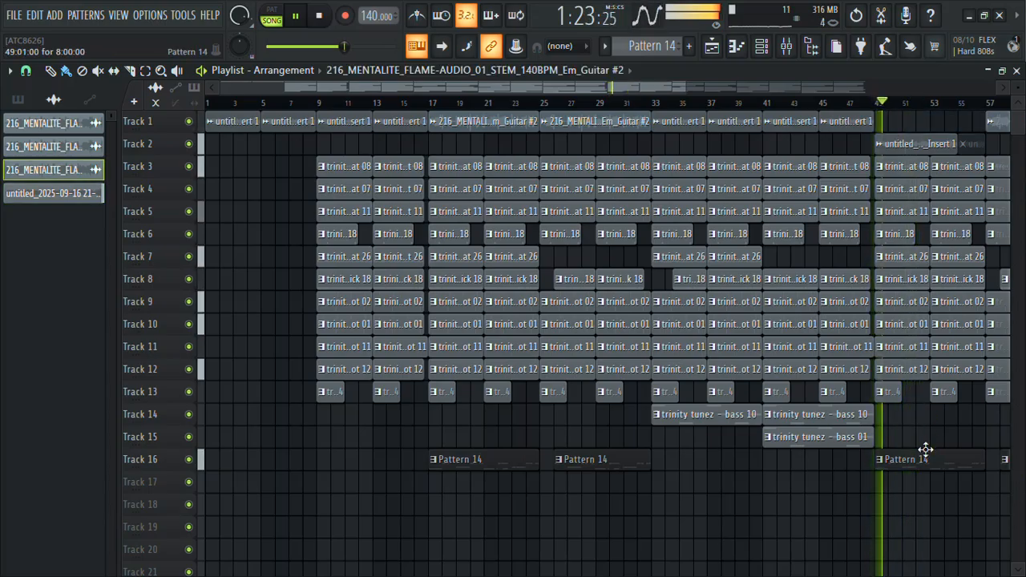
Try the section at bar 49 without its kick 18 clips, undo that, and delete its Pattern 14 clip instead
right_click(956, 283)
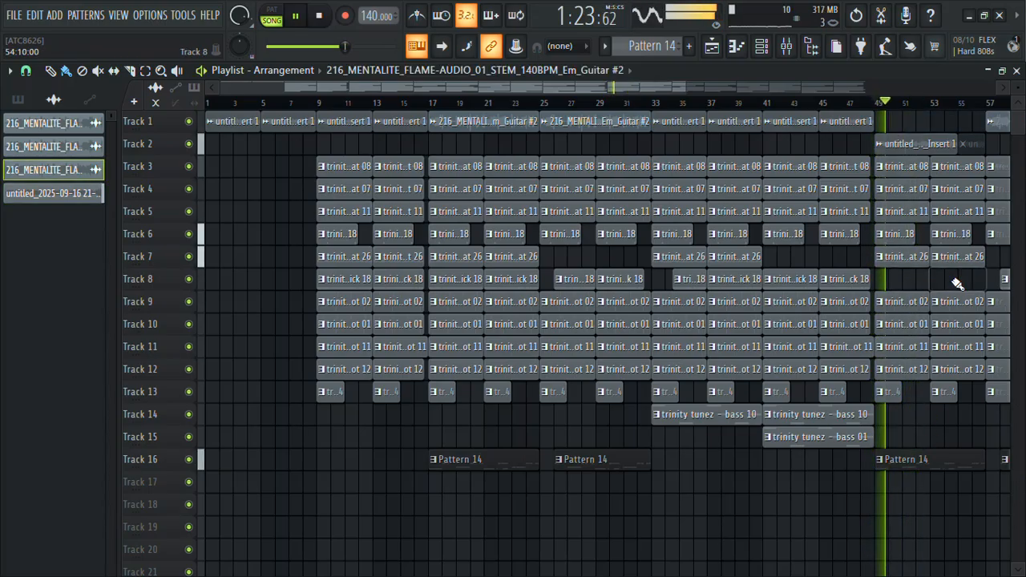
key("ctrl+z")
right_click(895, 451)
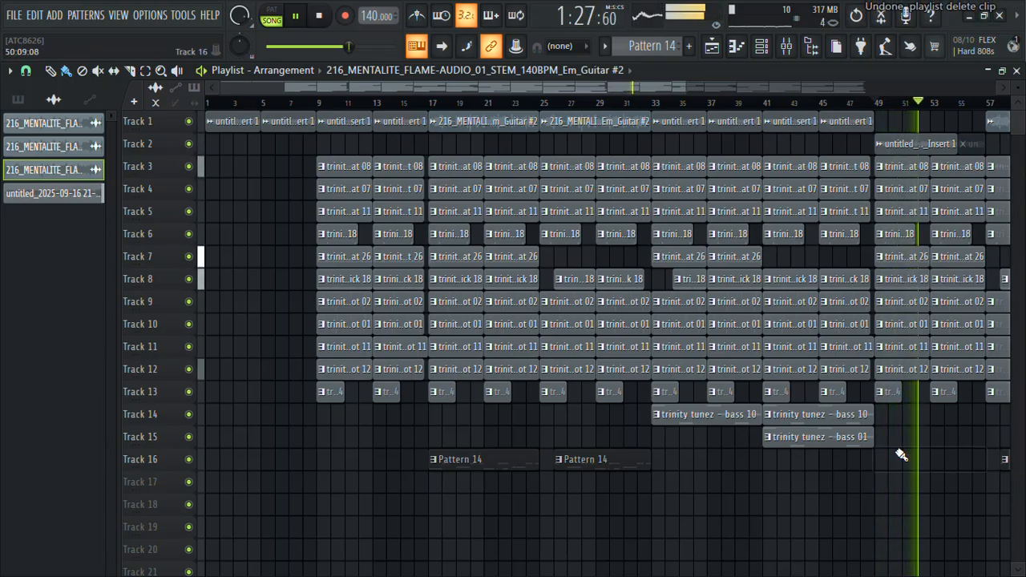
Copy the bass 01 clip on track 15 from bar 41 to bar 49 and play the section
left_click_drag(222, 88, 340, 88)
mouse_move(775, 430)
left_mouse_down()
mouse_move(918, 427)
mouse_move(884, 441)
left_mouse_up()
key("space")
key("space")
key("space")
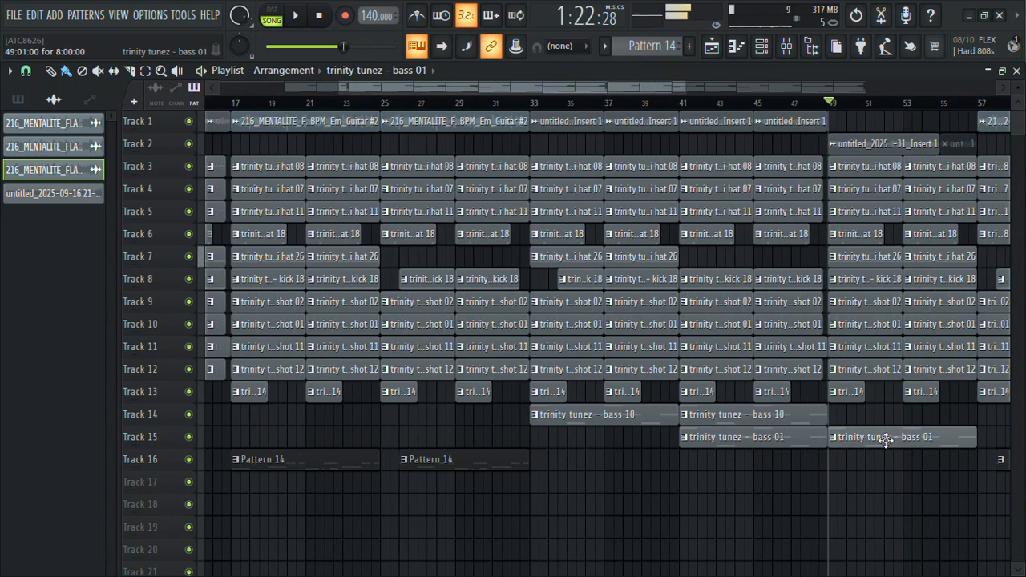
left_click(883, 439)
key("space")
Trim the drum clips starting at bar 53 on tracks 3 to 12 so they end at bar 56
left_click_drag(475, 86, 625, 88)
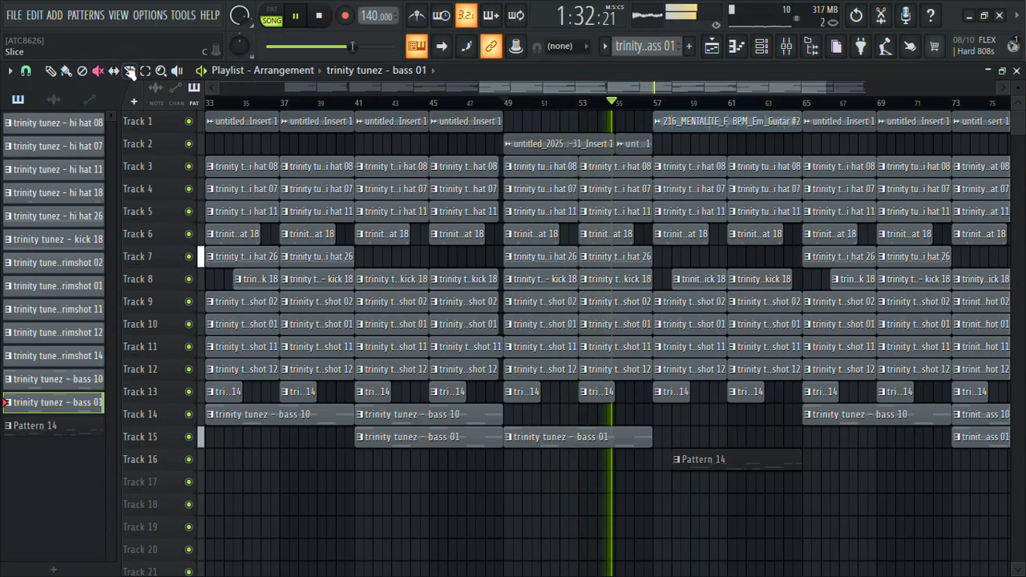
left_click_drag(581, 376, 627, 166)
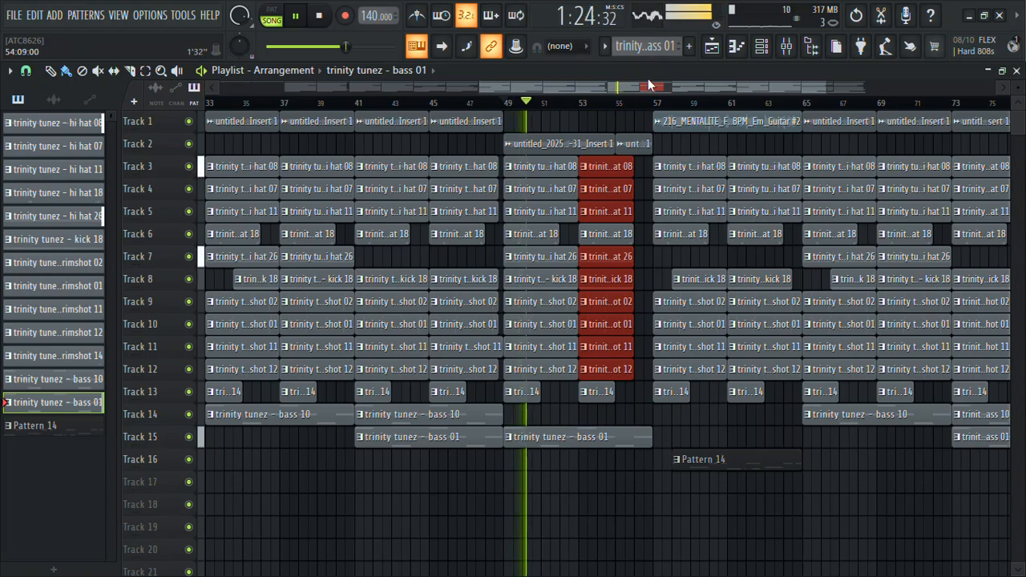
Move all clips from bar 65 onward to bar 73, leaving an eight-bar gap
left_click_drag(827, 87, 954, 87)
left_click_drag(883, 441, 760, 124)
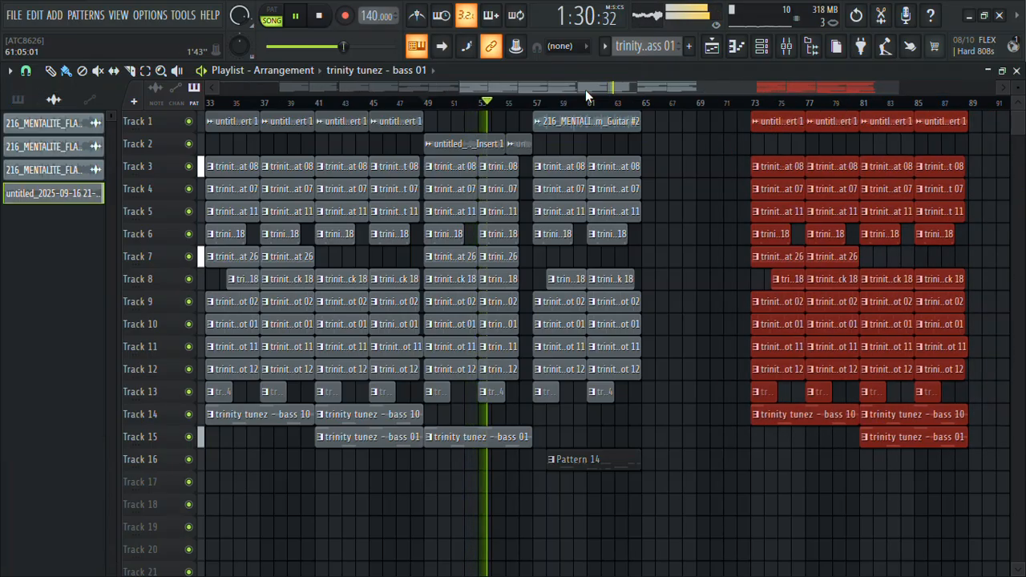
Add two copies of the hi hat 26 clip on track 7 starting at bar 57
left_click_drag(459, 87, 322, 82)
left_click_drag(639, 261, 669, 257)
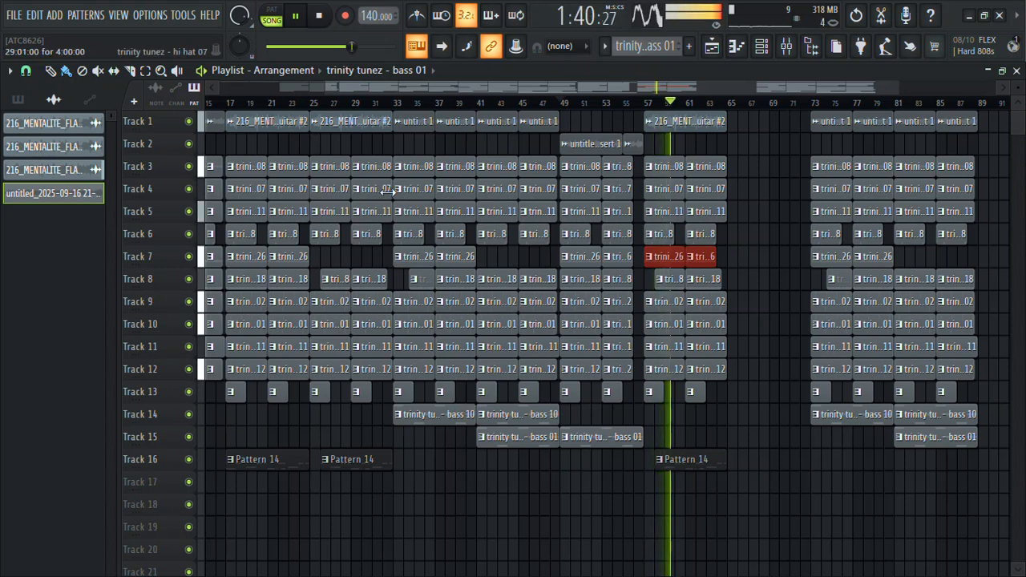
Copy the section from bars 17 to 24 to bar 65, and lengthen the hi hat 18 and hi hat 26 clips at bar 61 to four bars
left_click_drag(297, 451, 742, 129)
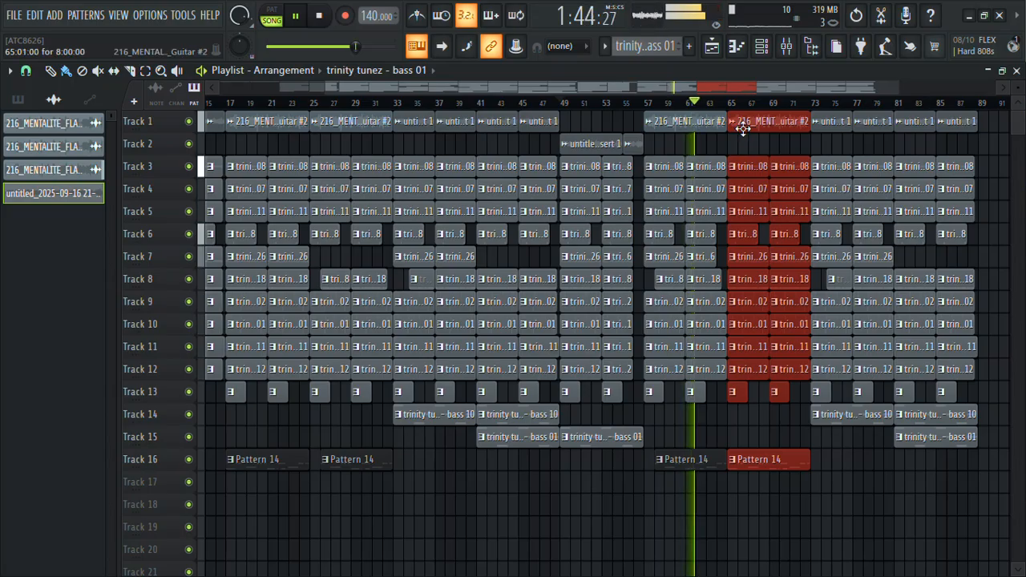
left_click_drag(725, 234, 721, 257)
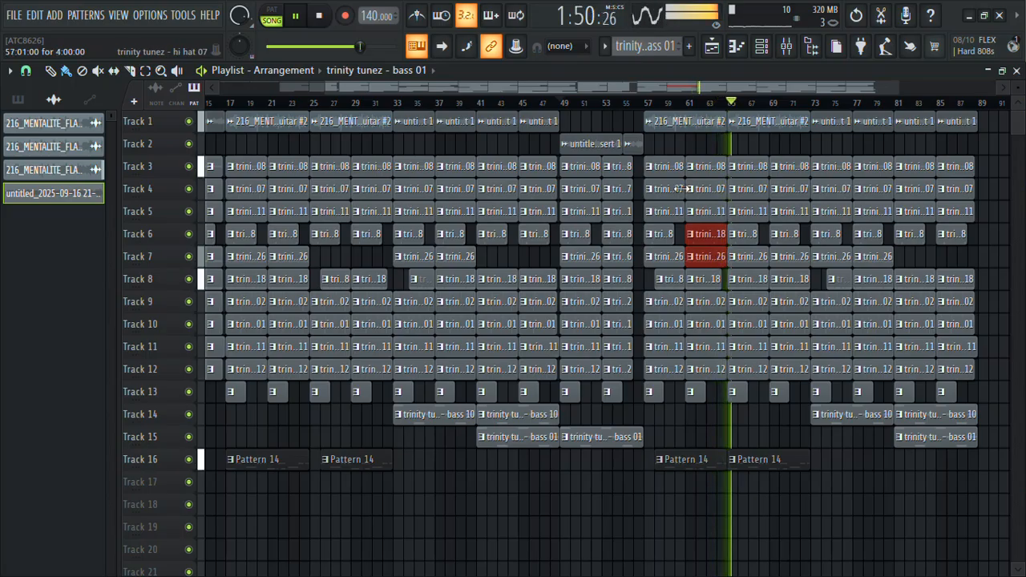
Shorten the last Pattern 14 clip to end just before bar 73, and delete the short kick 18 clip that follows on track 8
left_click_drag(678, 79, 716, 85)
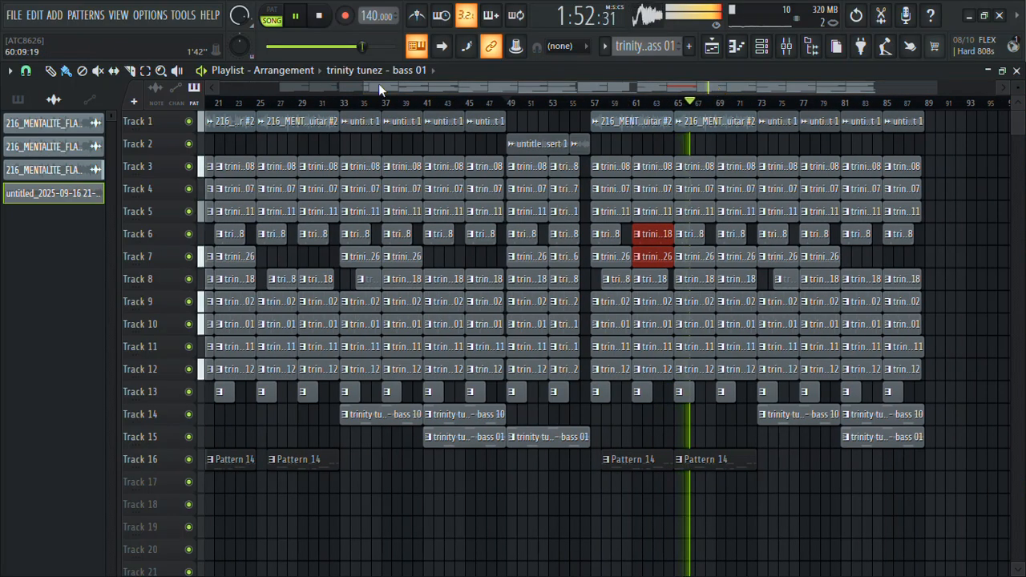
left_click_drag(341, 82, 503, 458)
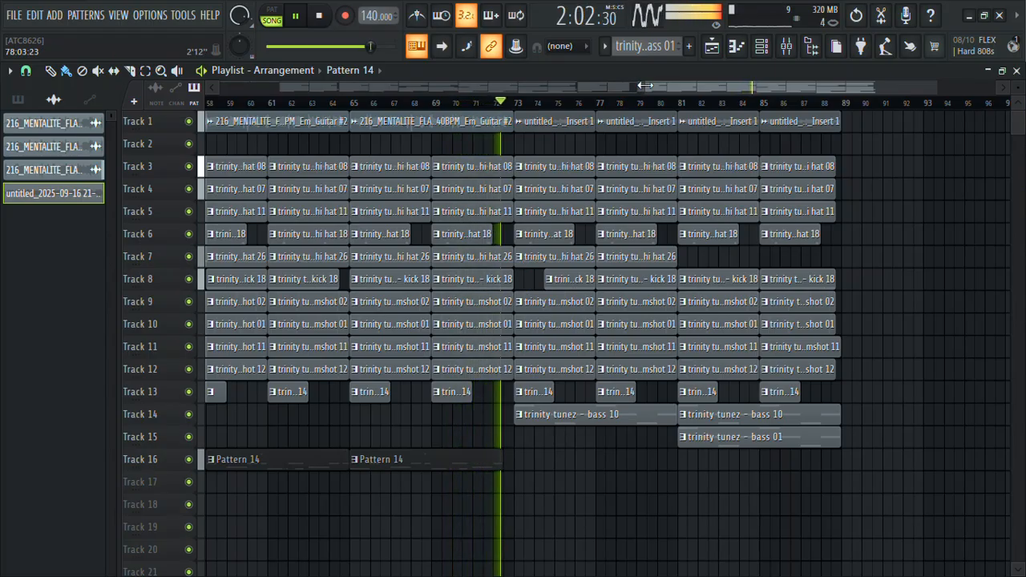
right_click(565, 279)
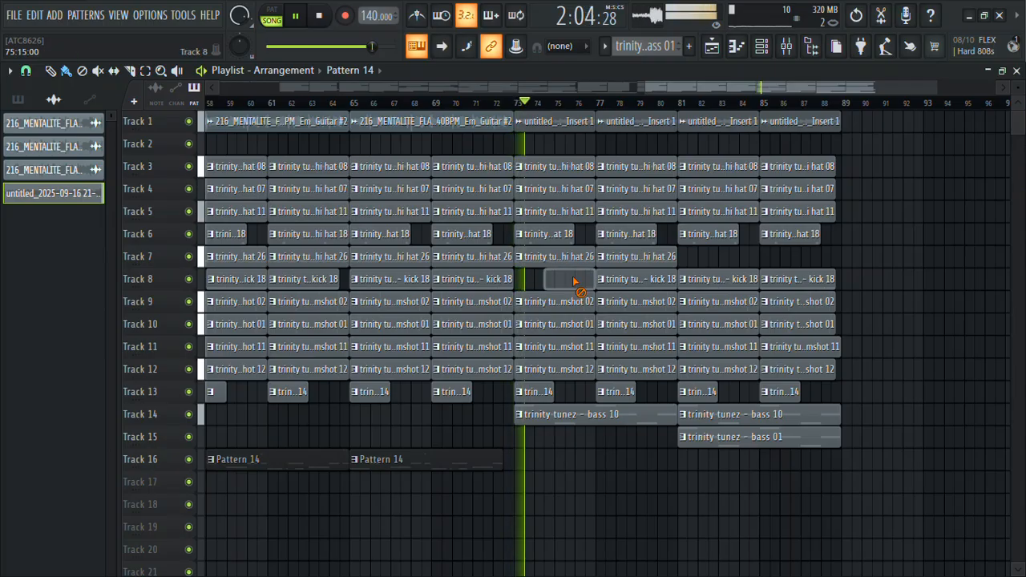
Try extending the last bass 01 clip on track 15 to ten bars, and undo the change
left_click_drag(646, 88, 124, 80)
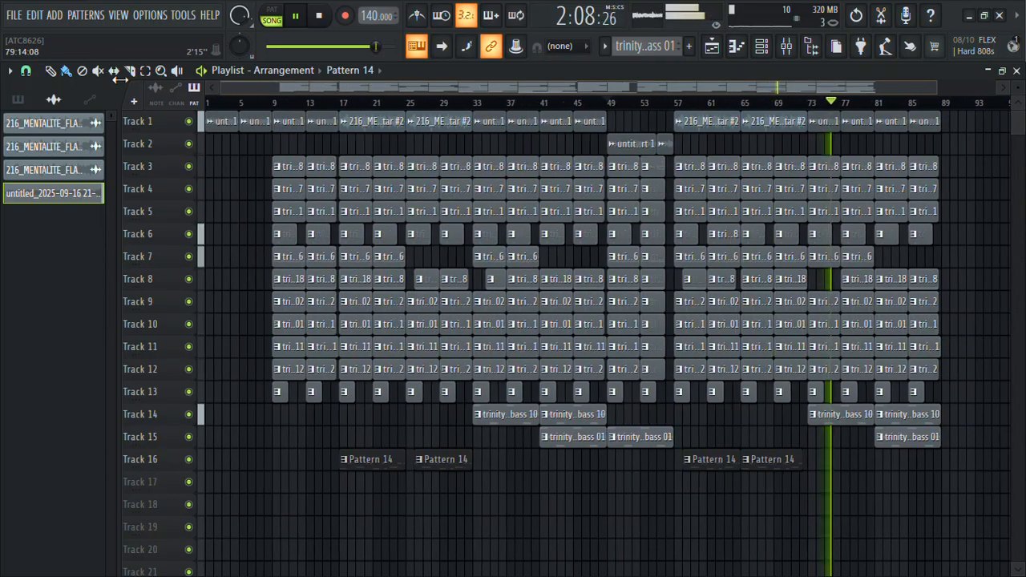
left_click_drag(938, 440, 968, 437)
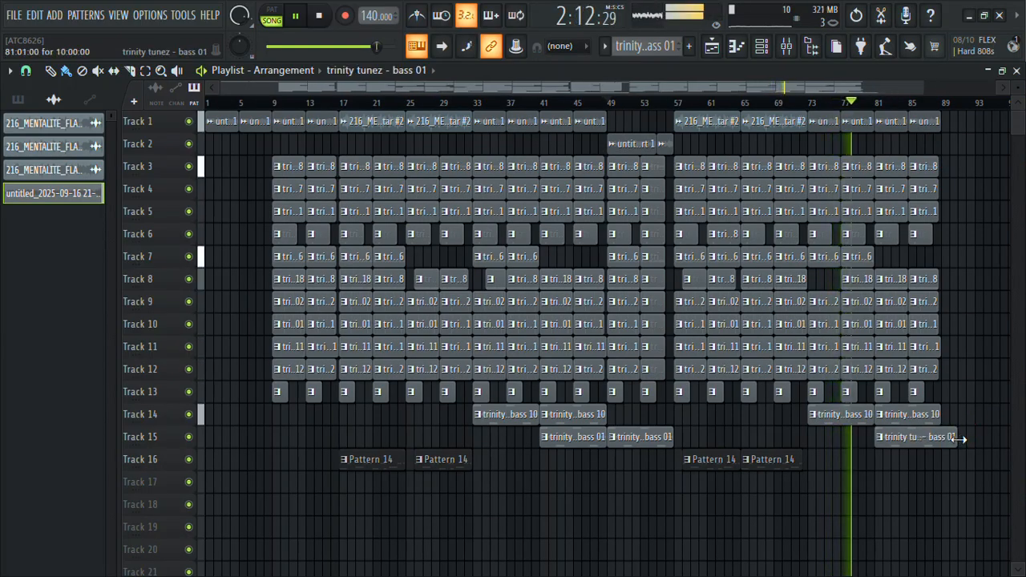
left_click(946, 440, "ctrl")
key("ctrl+z")
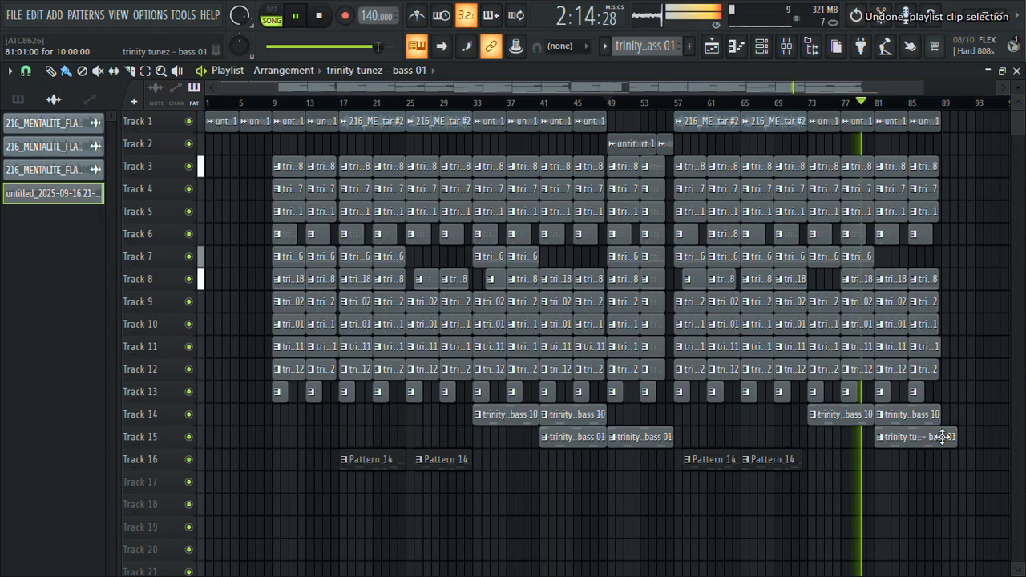
key("ctrl+z")
Duplicate the last bass 10 and bass 01 clips on tracks 14 and 15 to bar 89
left_click_drag(947, 440, 922, 414)
key("ctrl+b")
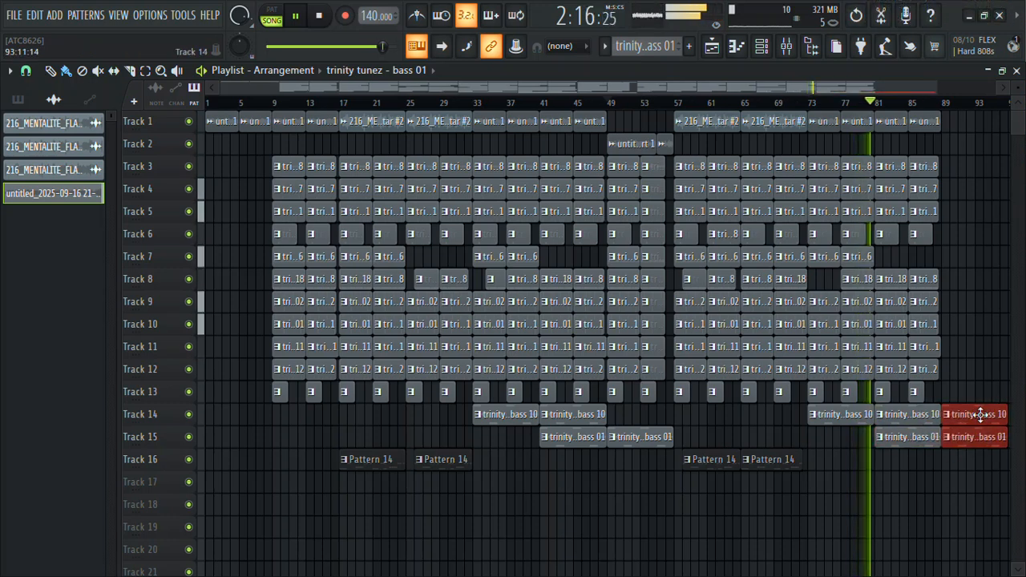
Undo the duplication of the bass 10 and bass 01 clips at bar 89 on tracks 14 and 15
left_click_drag(950, 129, 892, 122)
key("ctrl+b")
left_click_drag(740, 88, 807, 89)
key("ctrl+z")
key("ctrl+z")
key("ctrl+z")
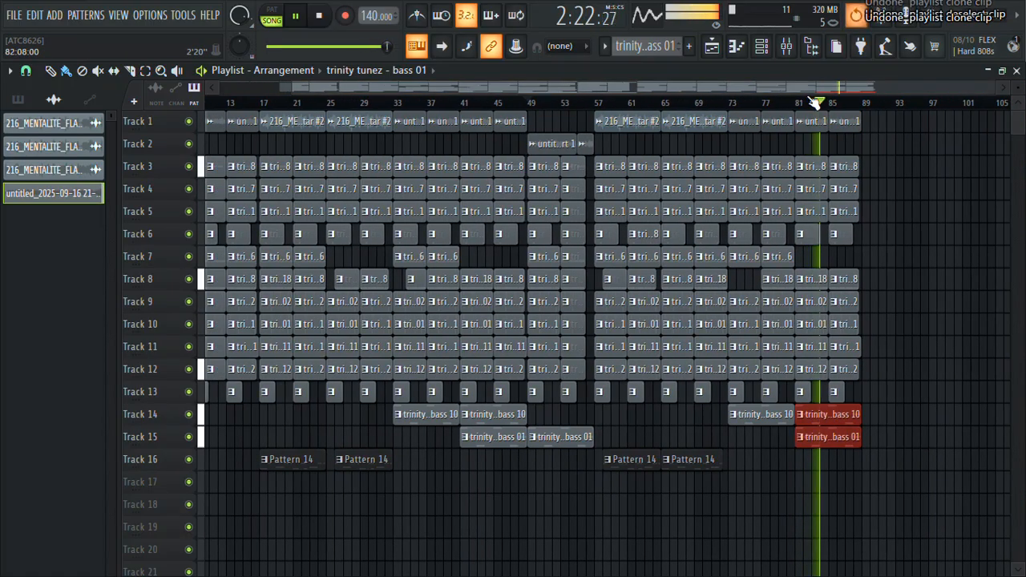
Extend the last bass 01 clip on track 15 to ten bars, and restart playback from the beginning of the song
left_click(873, 421, "ctrl")
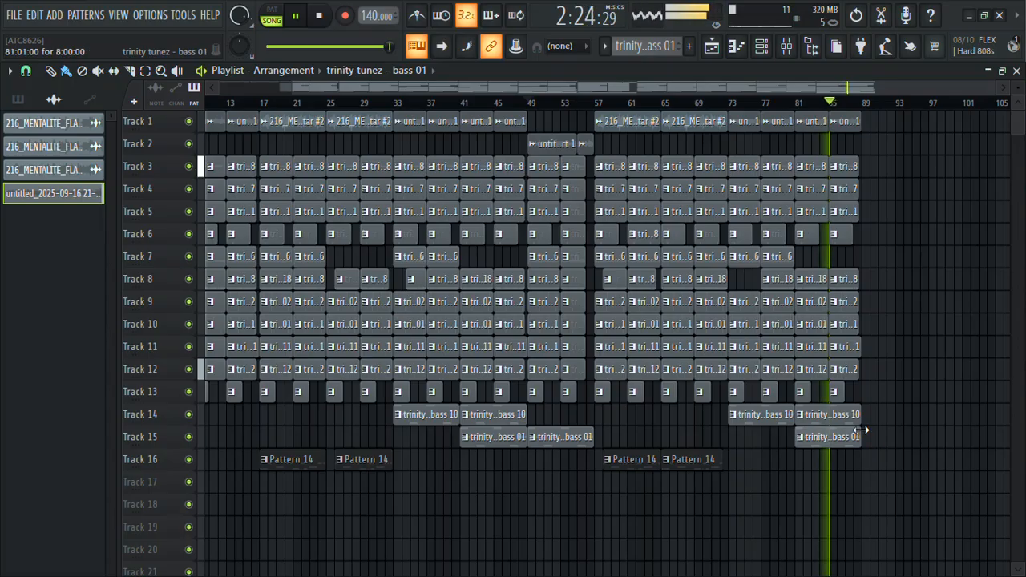
left_click_drag(883, 428, 877, 429)
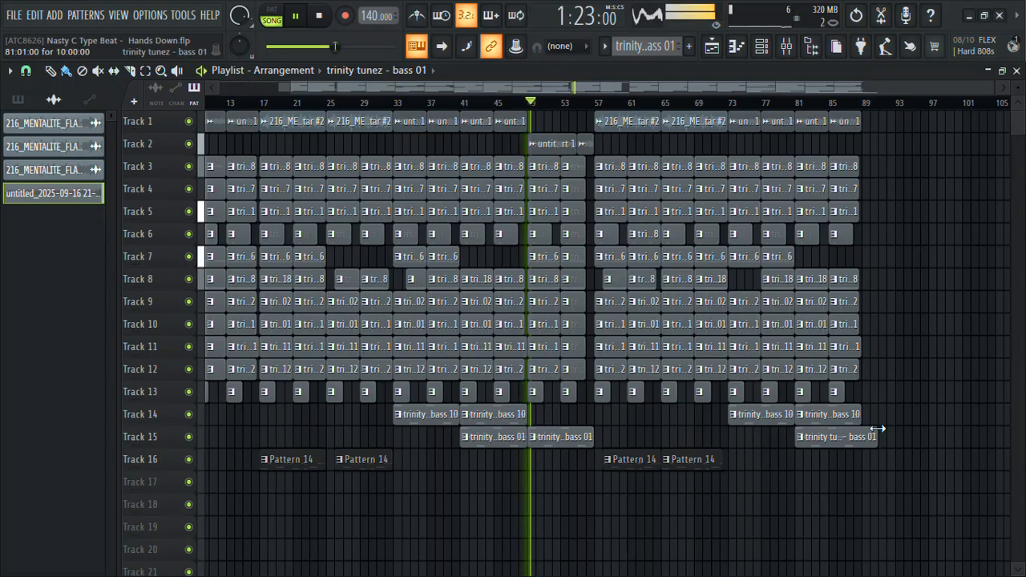
key("space")
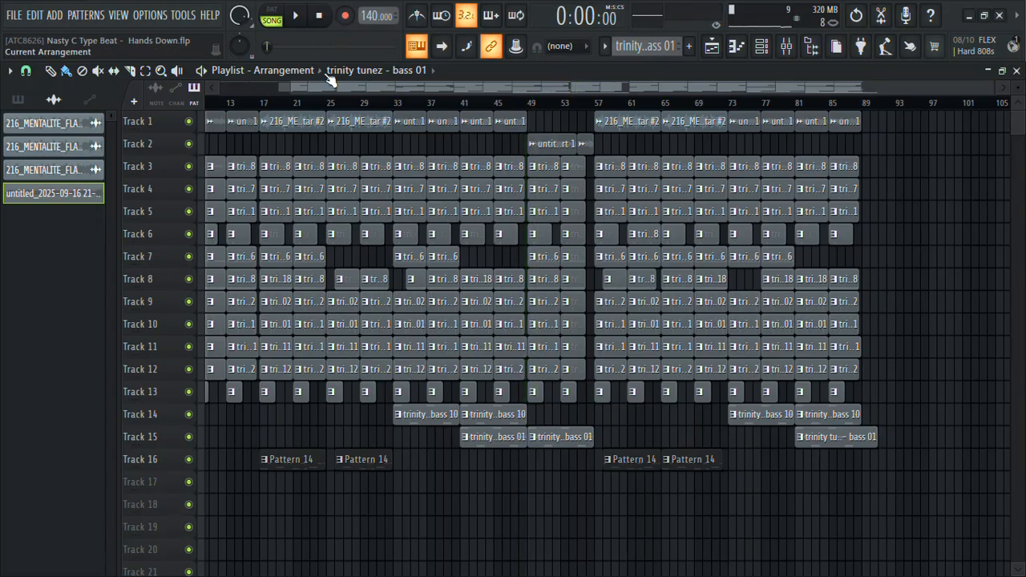
left_click_drag(293, 88, 226, 88)
key("space")
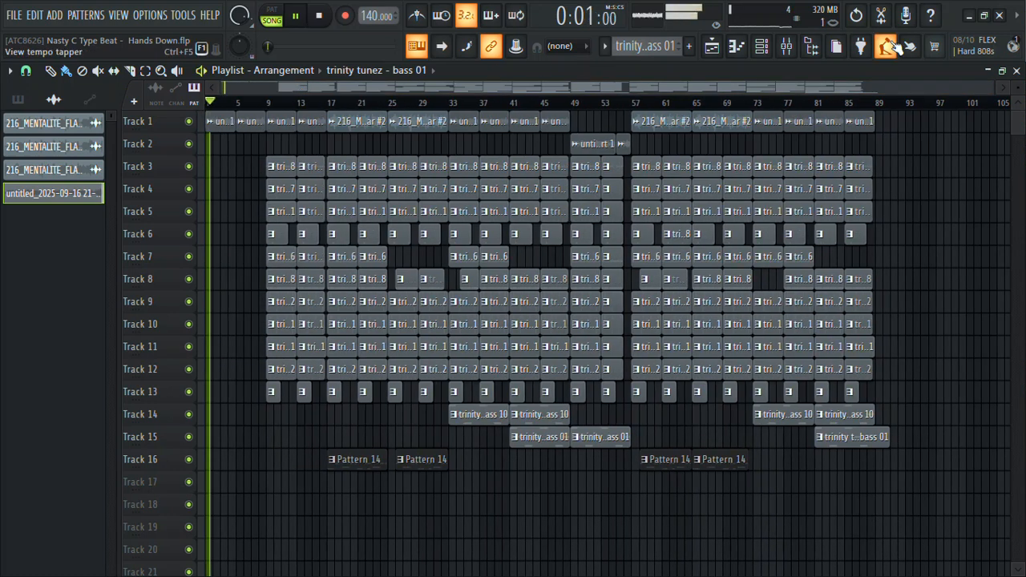
Load Fruity Soft Clipper into slot 10 of the Master mixer track
left_click(786, 46)
left_click(64, 145)
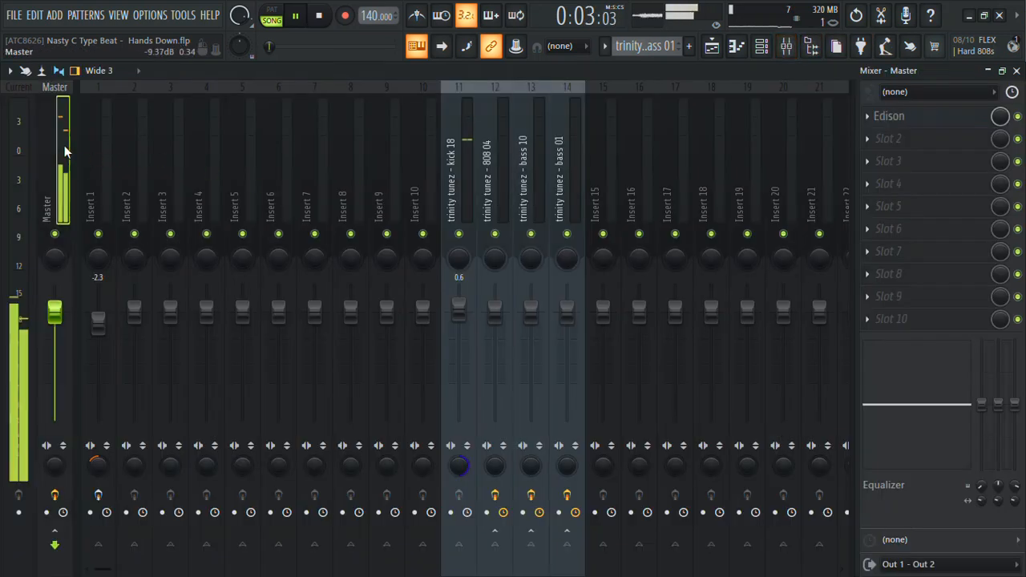
left_click(916, 317)
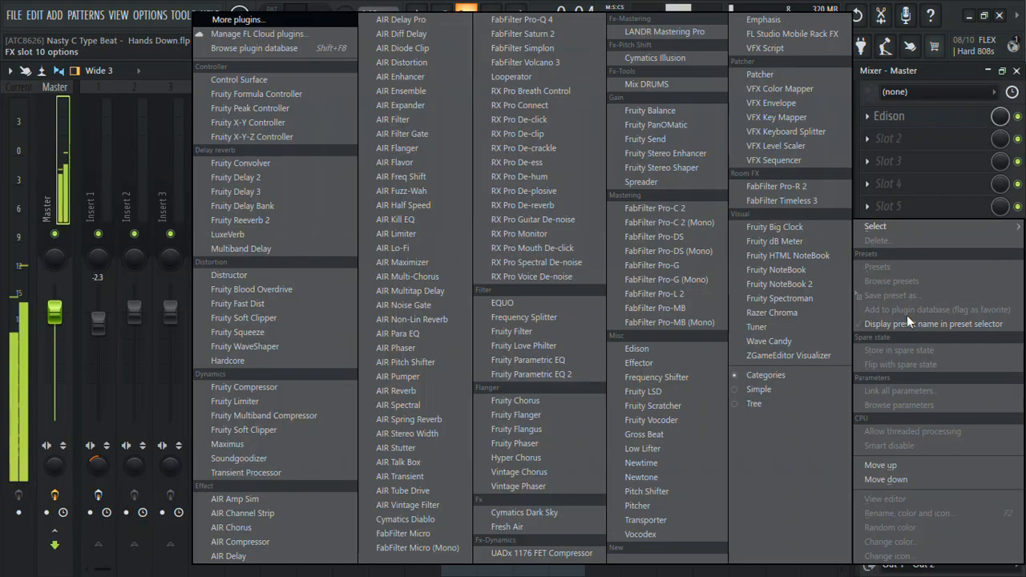
left_click(286, 315)
Load Fresh Air into slot 7 of the Master track with the Mixbus Sparkle preset, and close its window
left_click(891, 251)
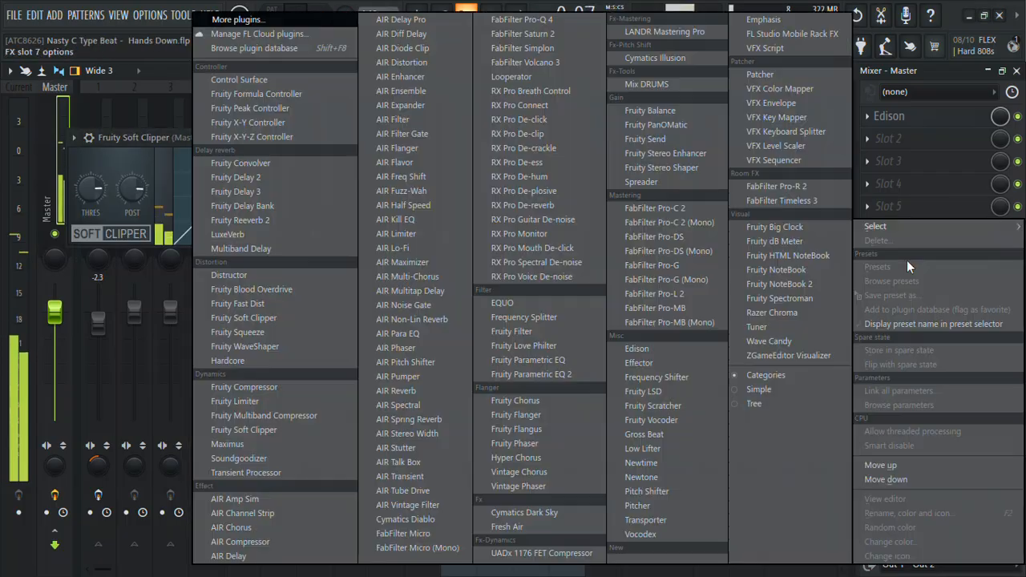
left_click(516, 527)
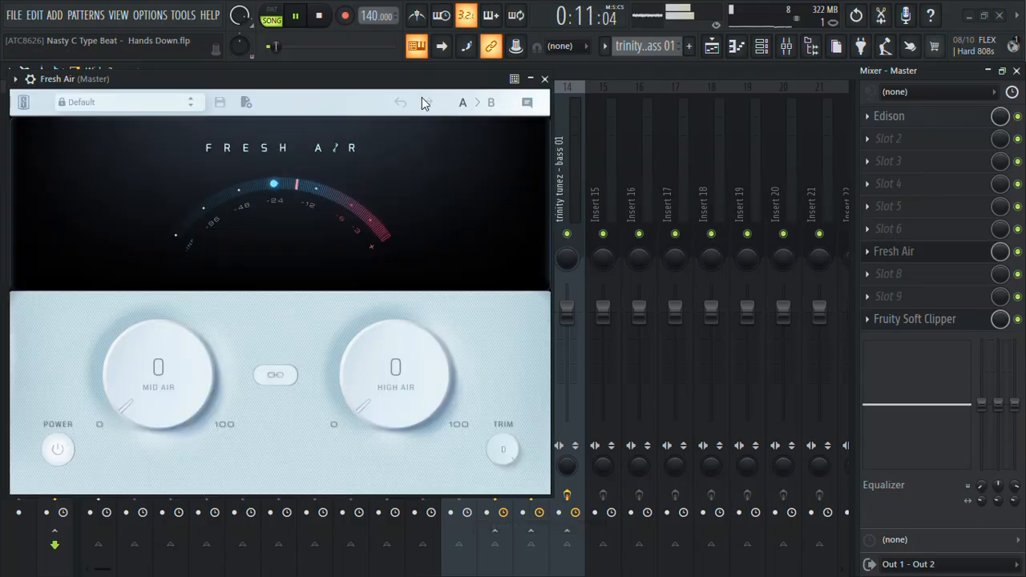
left_click(179, 96)
left_click(127, 191)
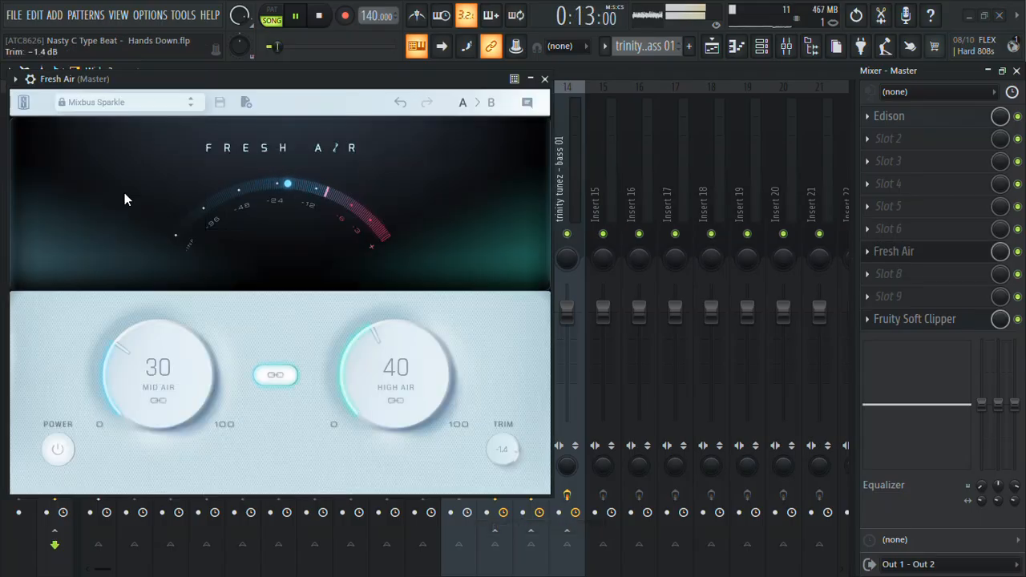
left_click(544, 78)
Normalize the untitled Insert 1 audio clip from playlist track 1, and route its channel to mixer track 1
left_click(711, 46)
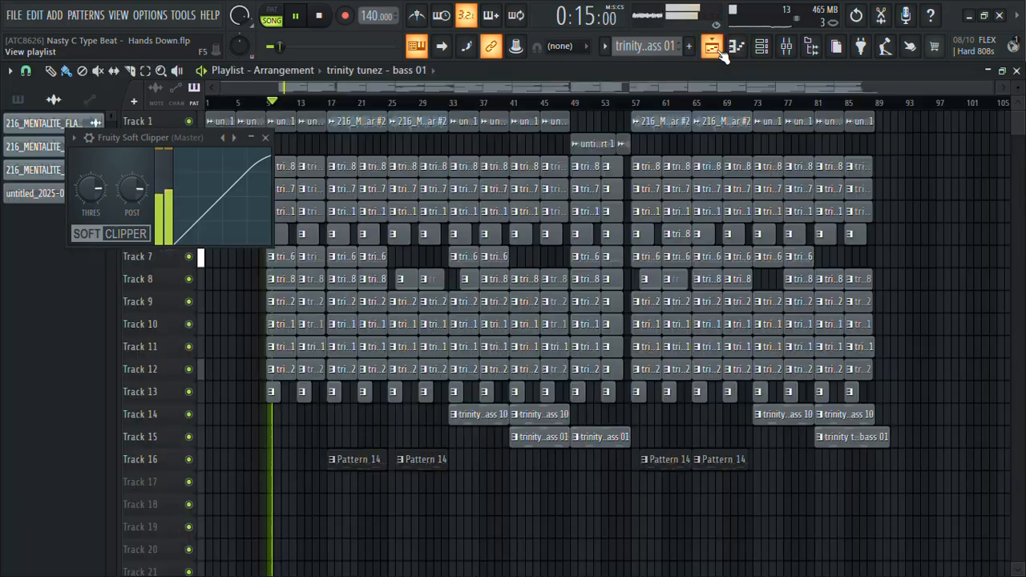
double_click(315, 129)
left_click(310, 313)
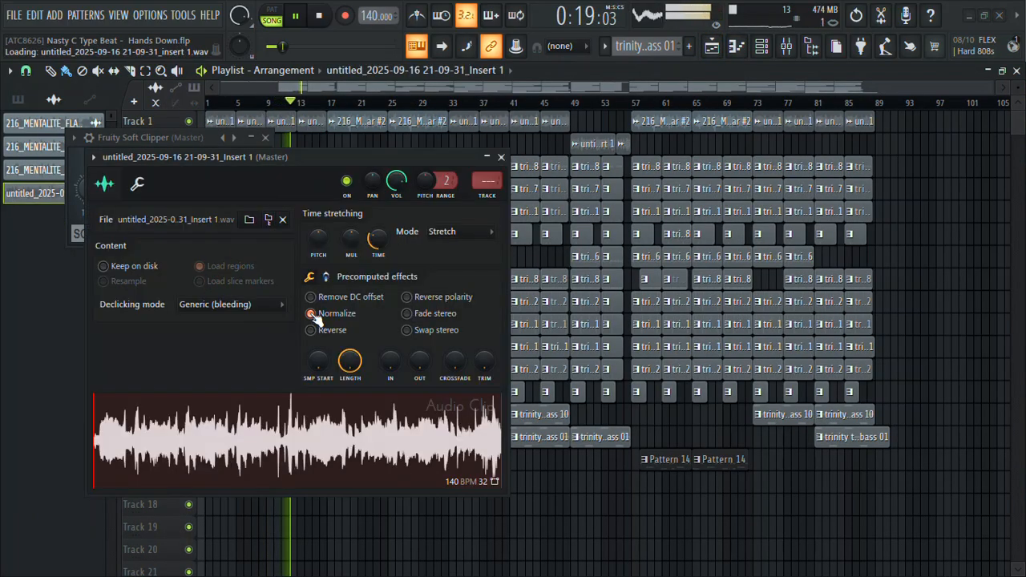
left_click(501, 157)
double_click(606, 145)
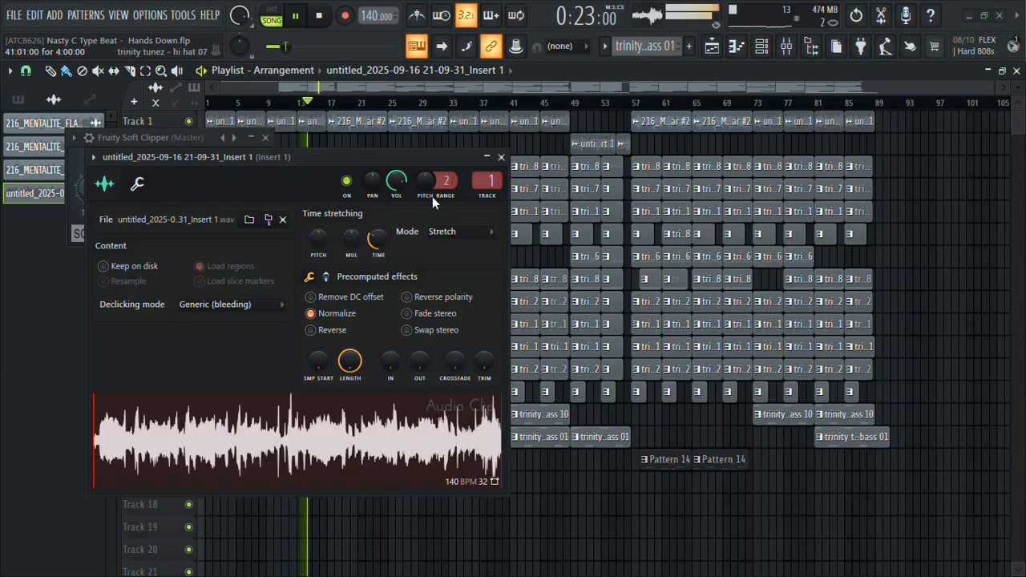
left_click(501, 157)
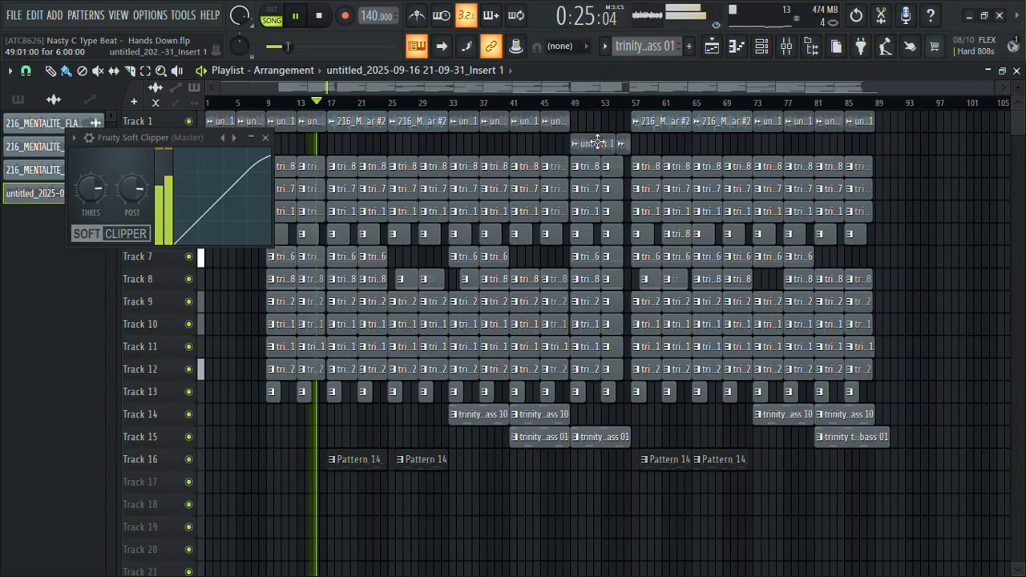
double_click(593, 144)
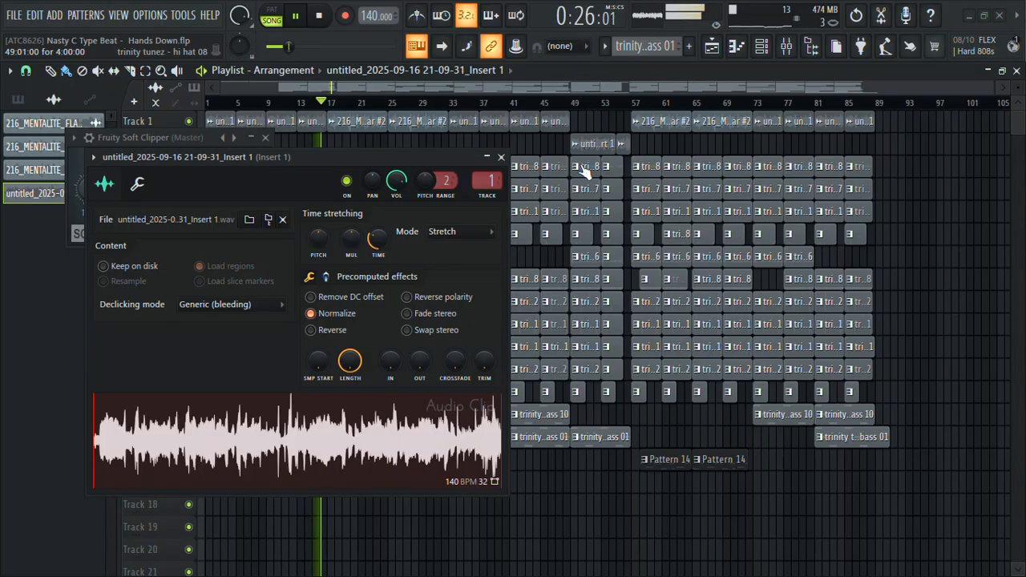
Lower the Insert 1 volume to -2.7 dB in the mixer, and bypass its Cymatics Illusion effect
left_click(785, 47)
left_click(501, 157)
left_click(266, 138)
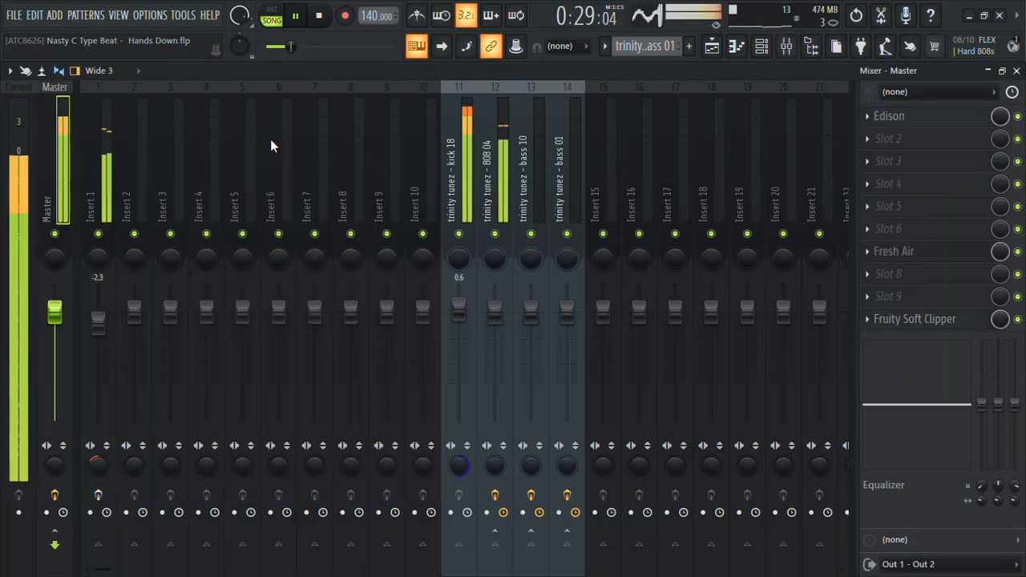
left_click_drag(98, 331, 98, 337)
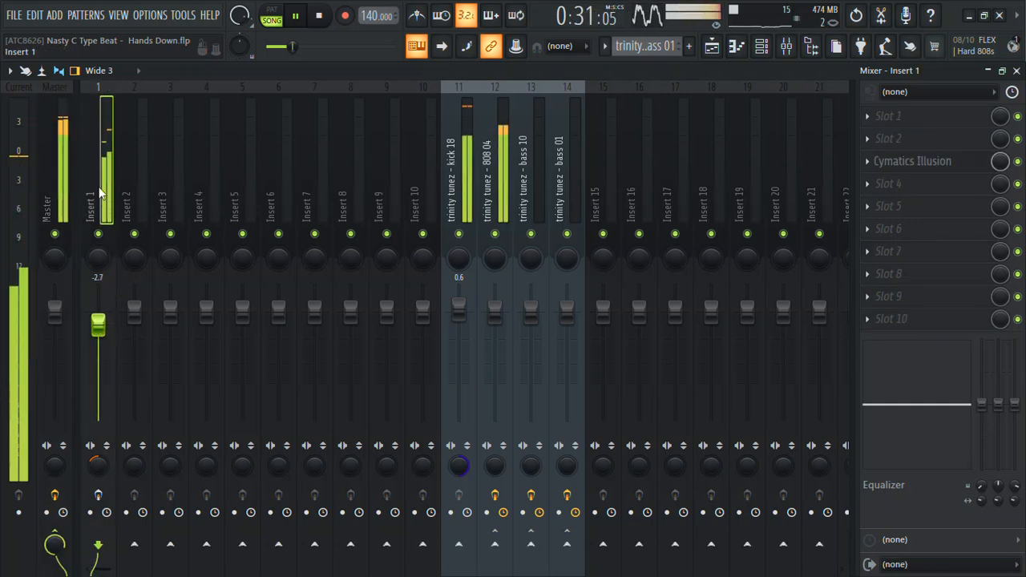
left_click(1018, 161)
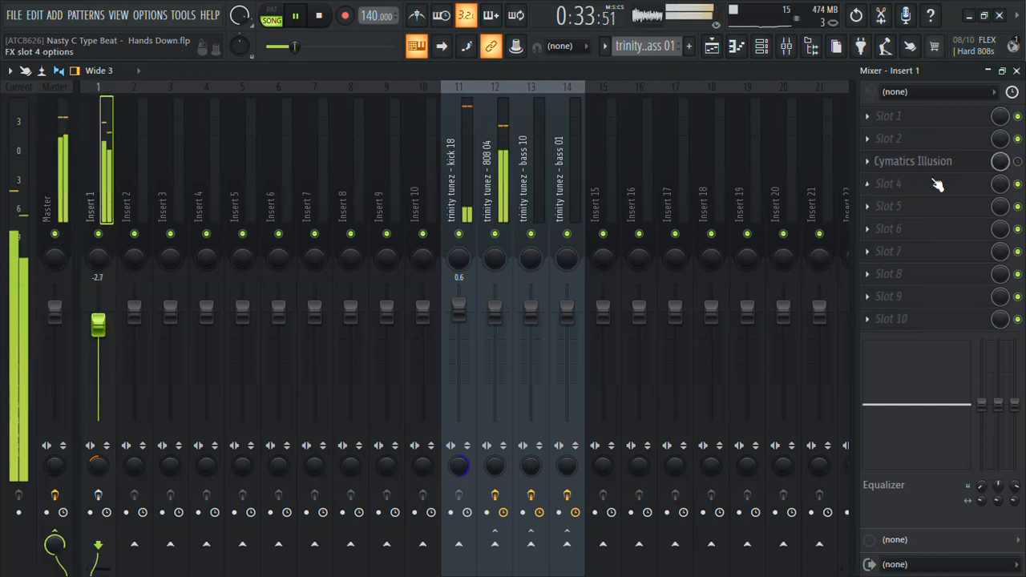
Load FabFilter Pro-Q 4 into slot 6 of Insert 1, and reposition its window to view the whole EQ display
left_click(910, 230)
left_click(535, 29)
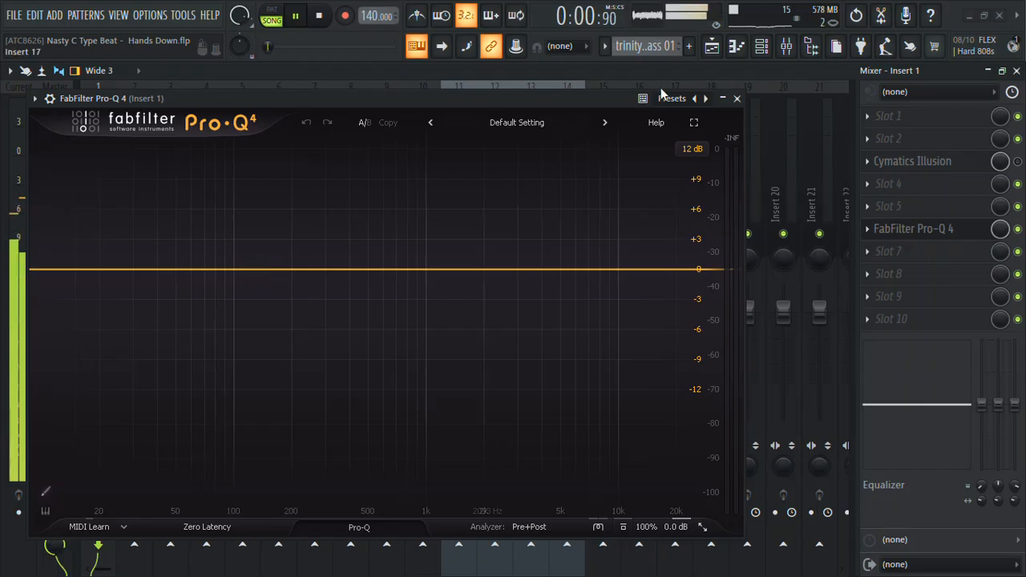
left_click_drag(592, 98, 642, 74)
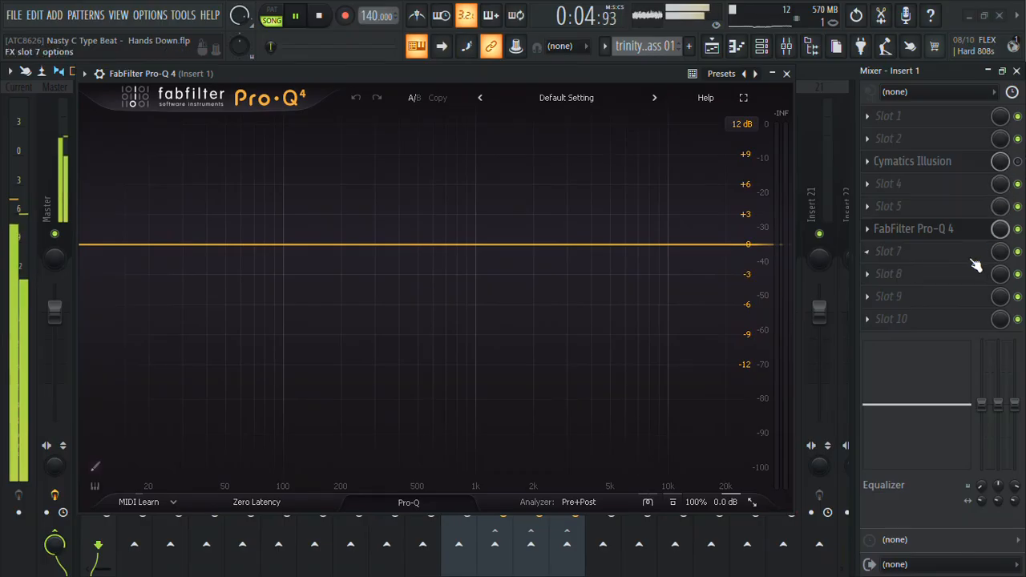
left_click_drag(262, 70, 344, 49)
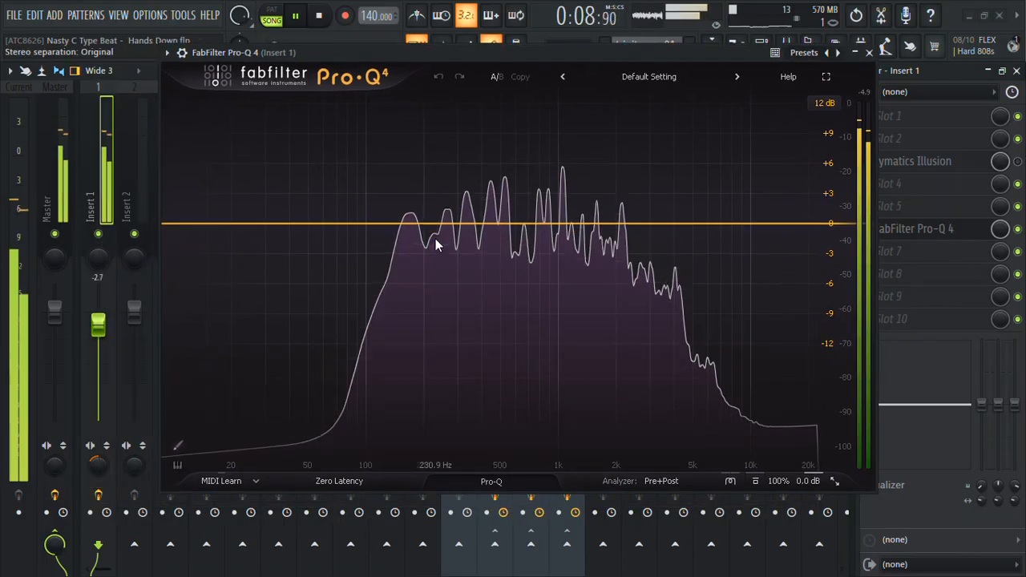
Cut the lows of Insert 1 with bell bands at about 150 Hz (-2.55 dB) and about 32 Hz, and close the EQ
left_click_drag(407, 240, 399, 266)
left_click_drag(295, 239, 271, 303)
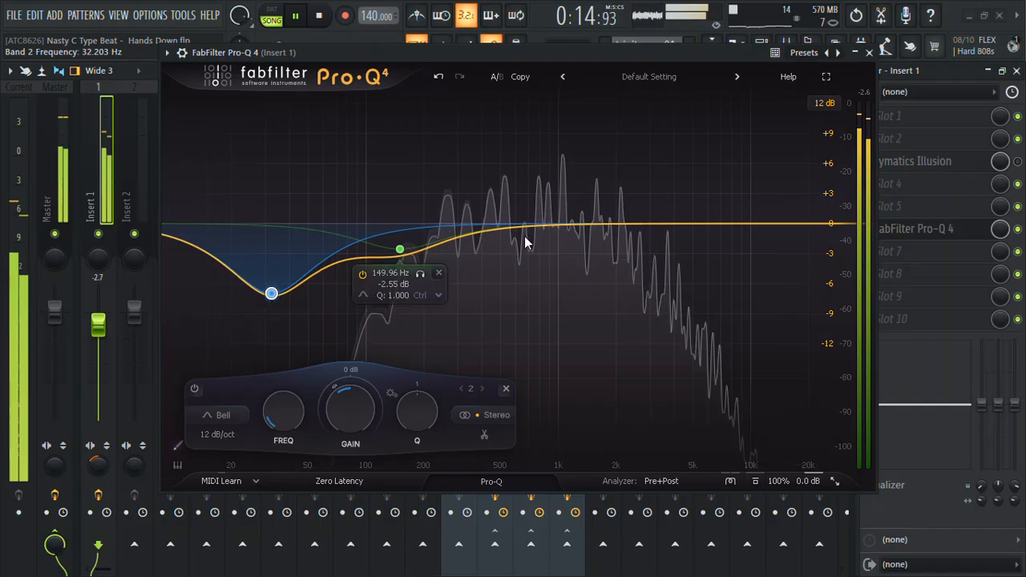
left_click(870, 53)
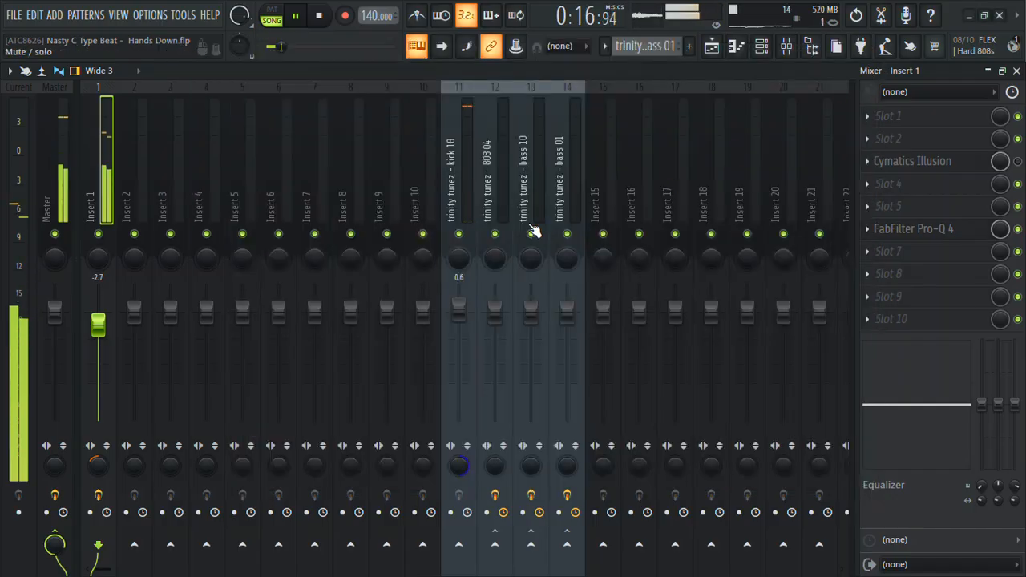
Add Fruity Reeverb 2 in slot 7 of Insert 1 with a 65% wet level, adjusted stereo separation and an 833 Hz low cut
left_click(930, 215)
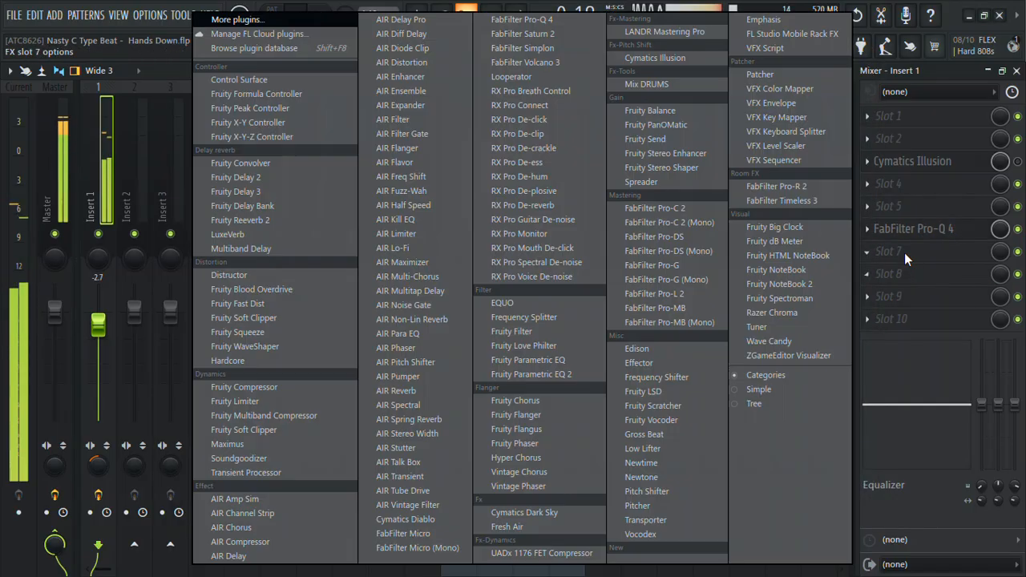
left_click(284, 216)
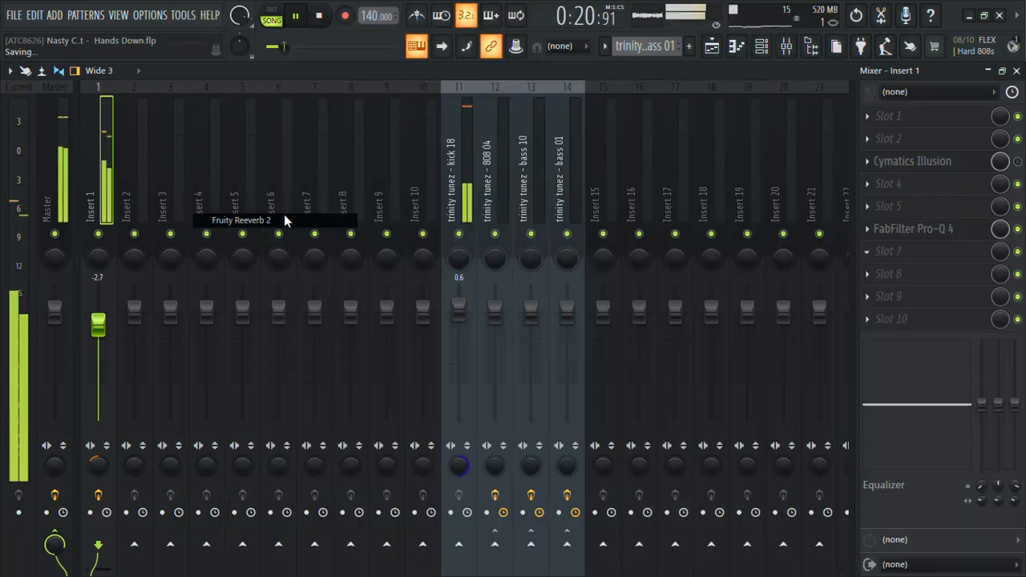
left_click_drag(433, 175, 434, 163)
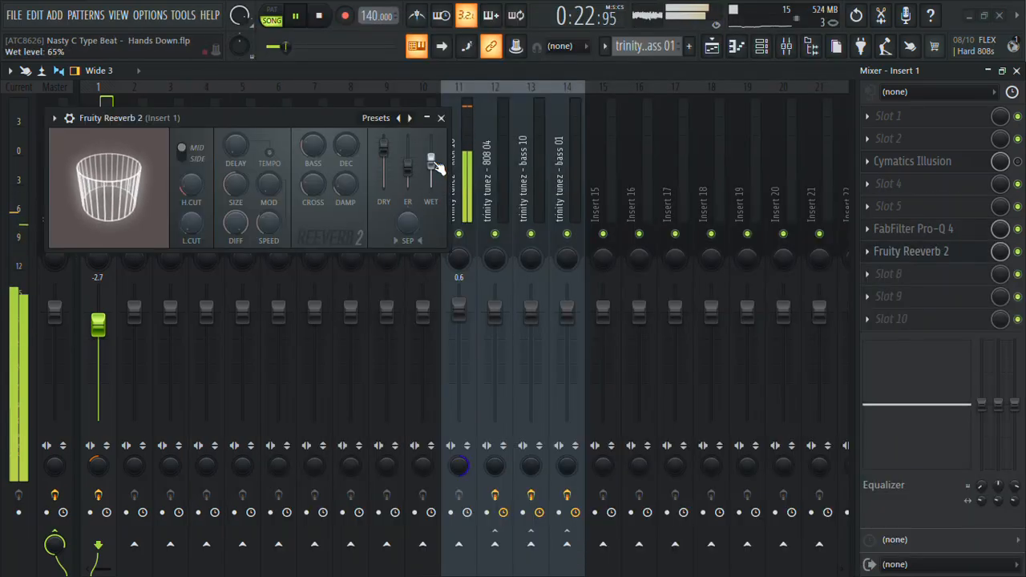
left_click_drag(409, 219, 409, 237)
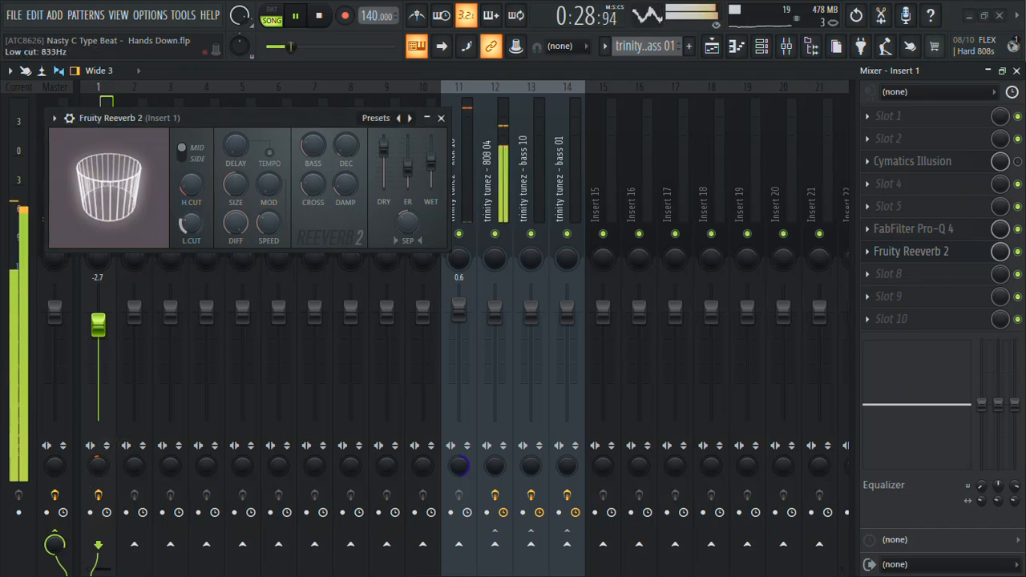
left_click(441, 118)
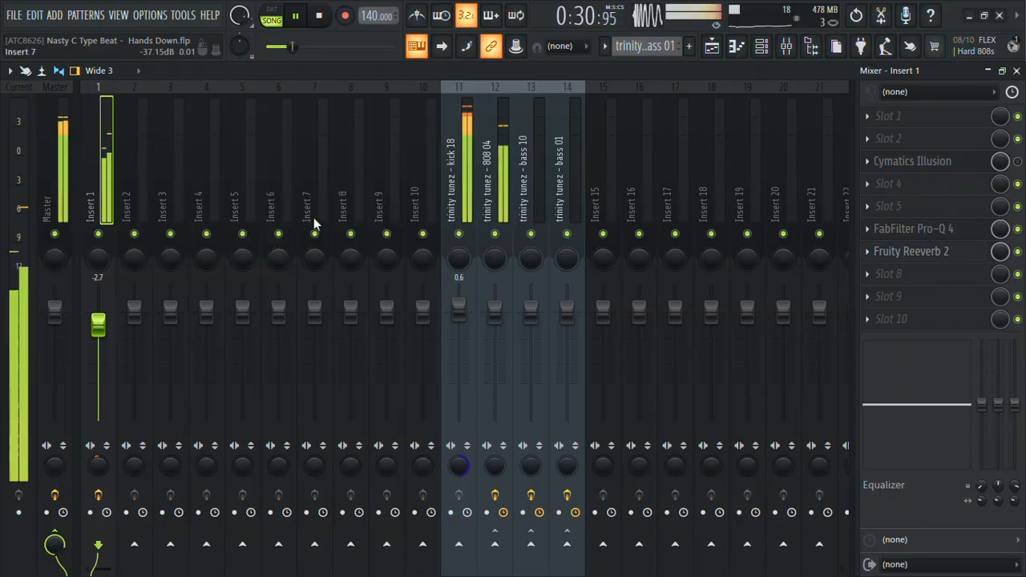
Raise the Insert 1 volume to -2.1 dB and select the Master track
left_click(61, 200)
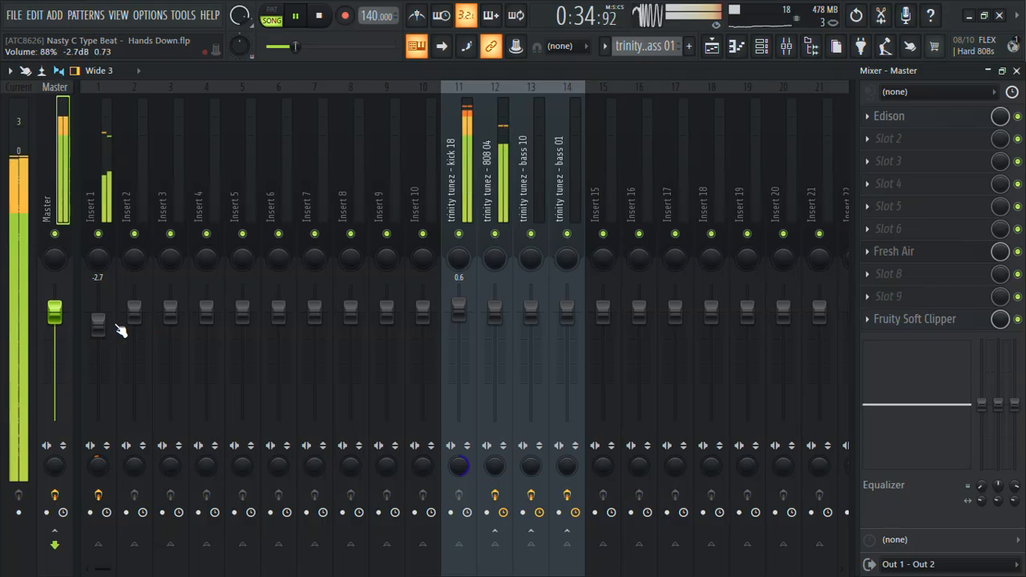
left_click_drag(98, 324, 101, 325)
left_click(48, 166)
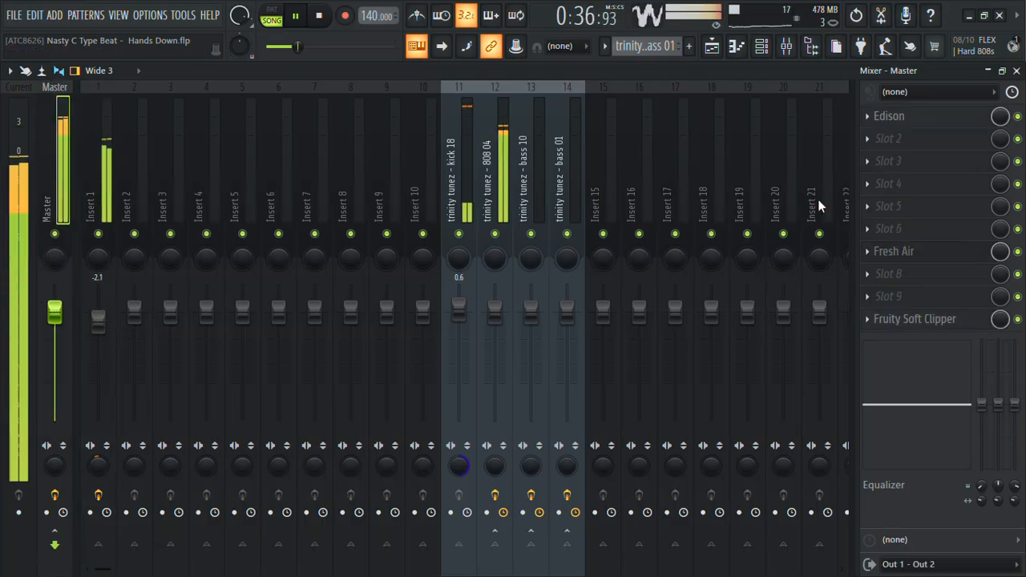
Load Cymatics Diablo into slot 5 of the Master track, and move its window so all controls are reachable
left_click(914, 222)
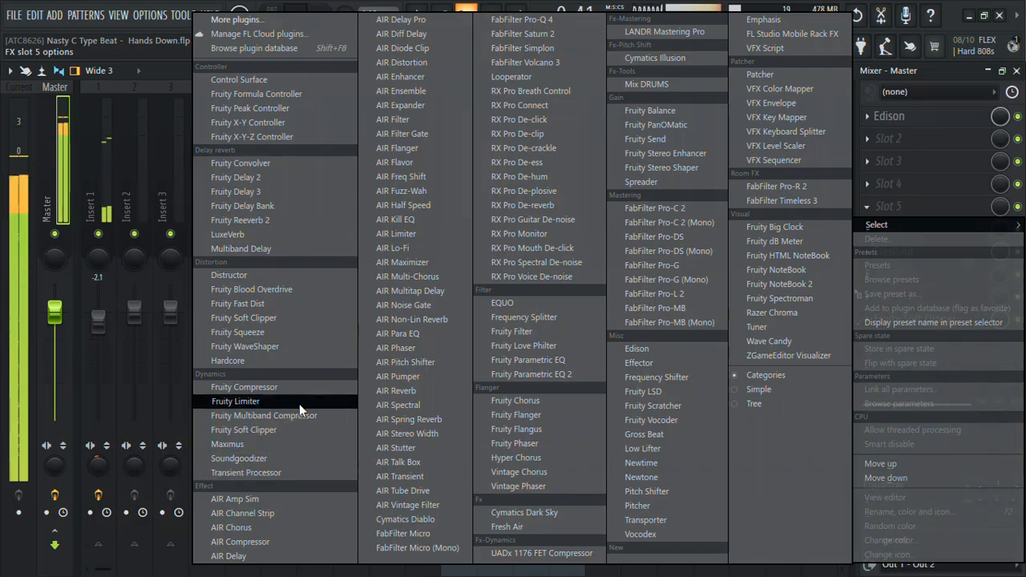
left_click(420, 519)
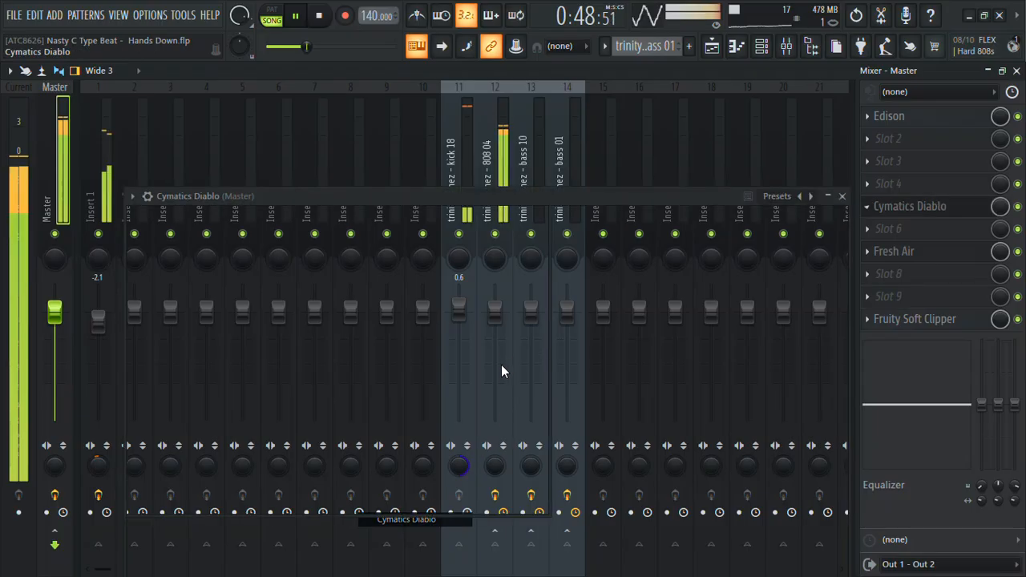
left_click_drag(454, 196, 429, 88)
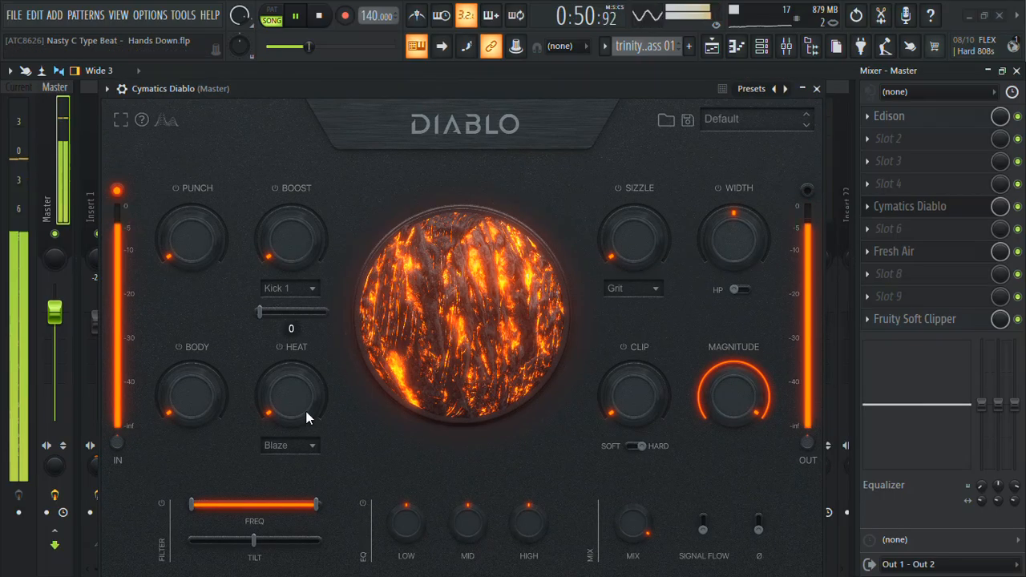
Set Punch to 7% in Cymatics Diablo, keep Body at 0%, and switch the Clip mode to Soft
scroll(197, 385, "down", 3)
left_click_drag(196, 383, 193, 402)
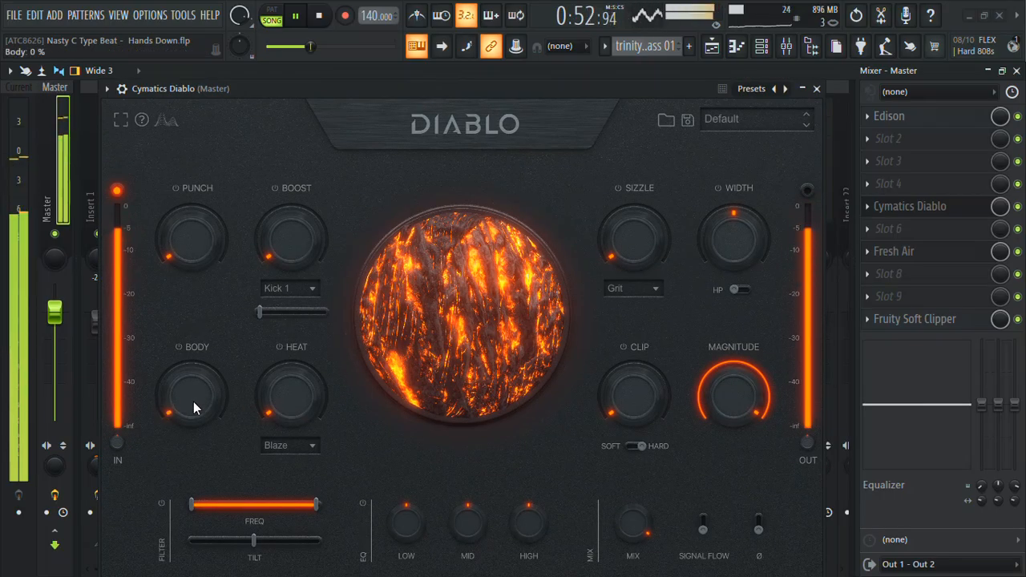
left_click_drag(190, 234, 194, 230)
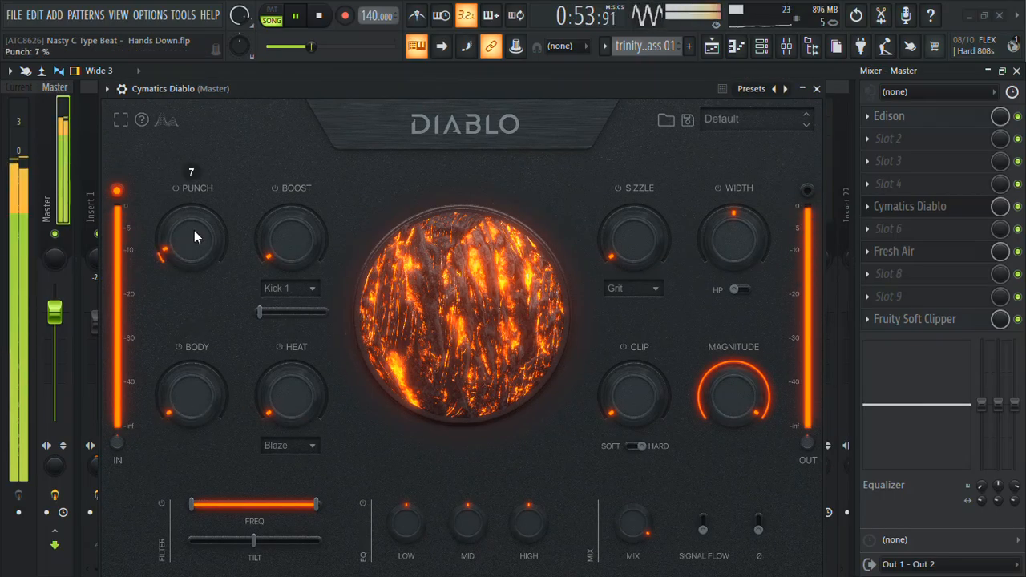
left_click(628, 442)
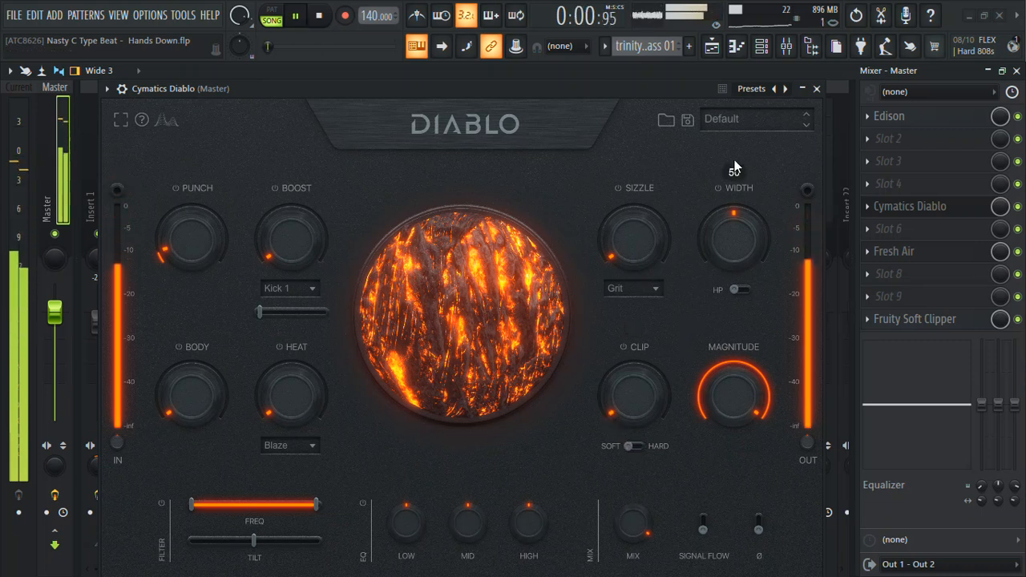
Show the playlist, move the Diablo window clear of the timeline to start playback from bar 25, and move it back up
left_click(712, 46)
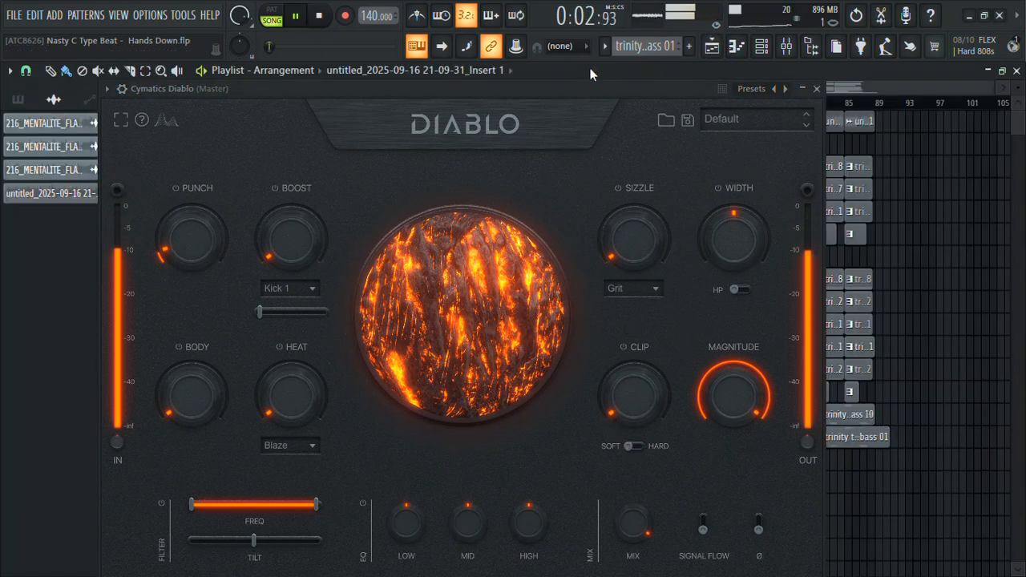
left_click_drag(527, 93, 482, 241)
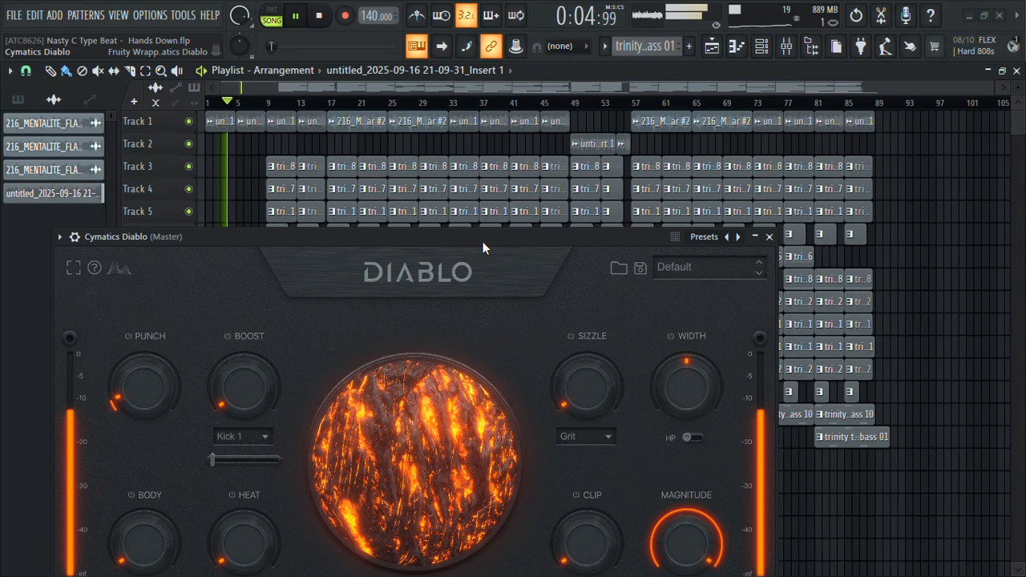
left_click(397, 106)
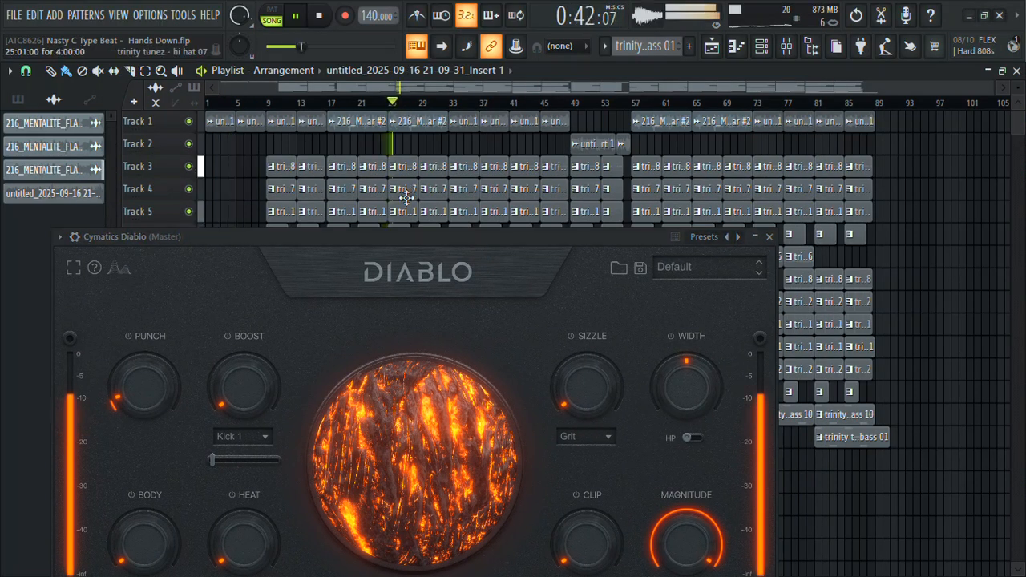
left_click_drag(409, 234, 397, 94)
Switch Diablo's Clip mode to Hard and set the Clip amount to 3%
left_click_drag(572, 401, 571, 377)
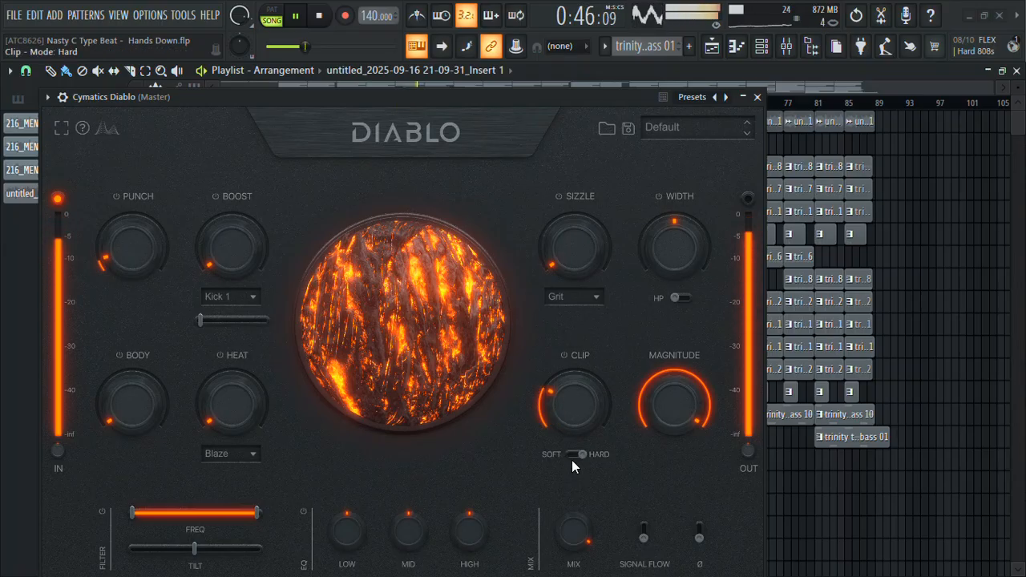
scroll(558, 421, "down", 5)
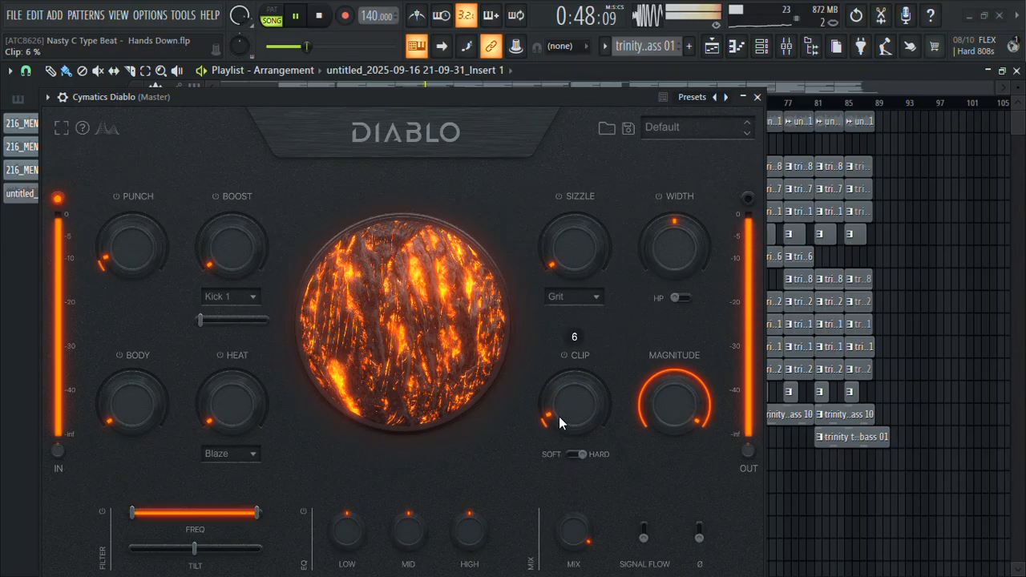
scroll(559, 417, "down", 1)
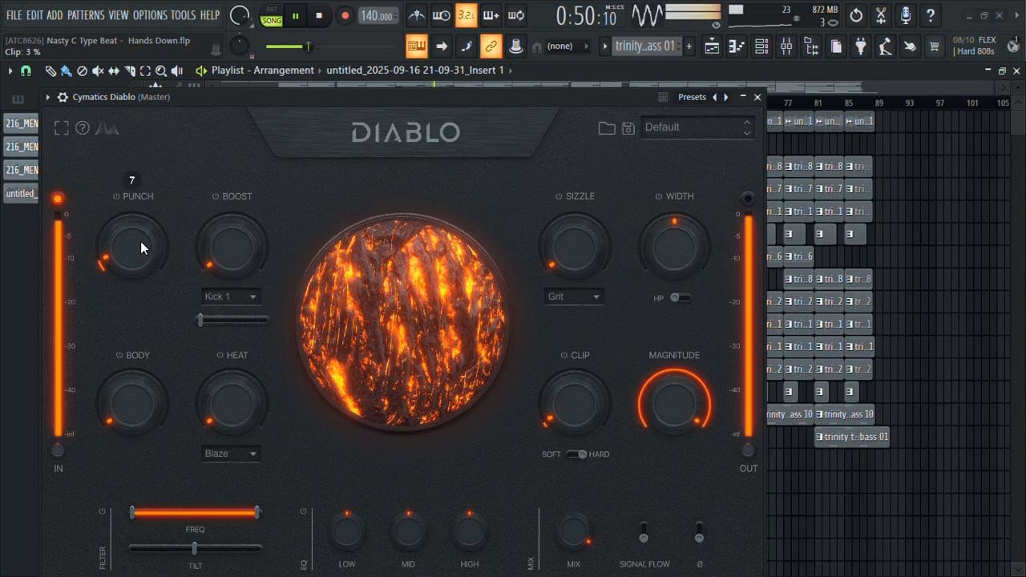
Lower Diablo's Punch slightly, raise Width a little, set Sizzle to 1%, and close the plugin window
scroll(140, 243, "down", 3)
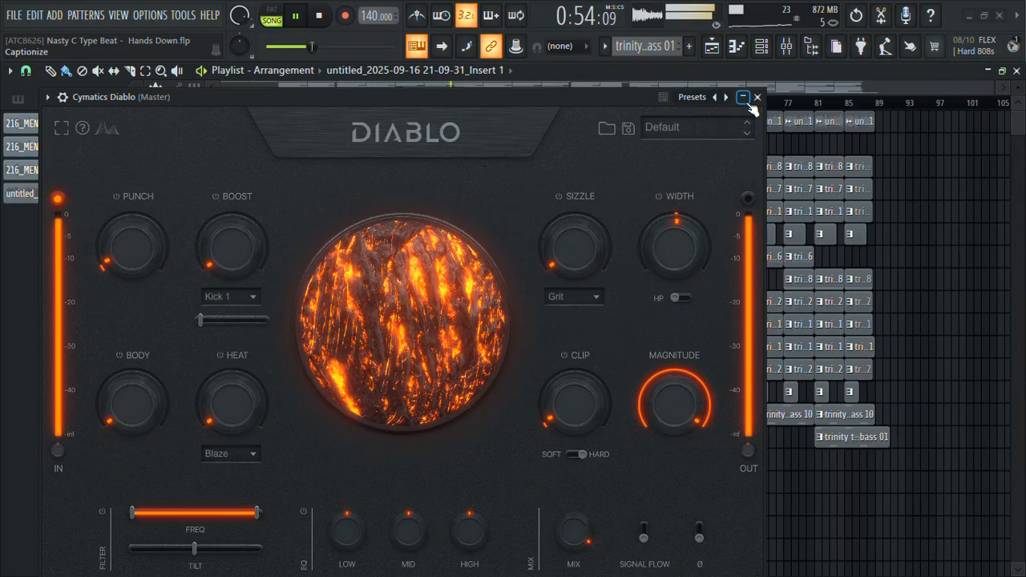
scroll(563, 245, "down", 4)
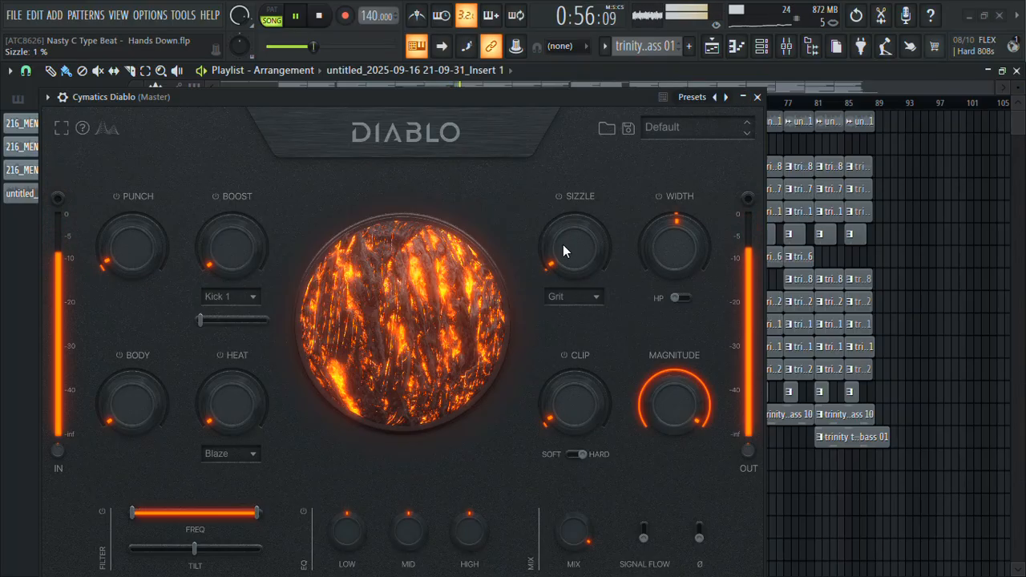
left_click(756, 97)
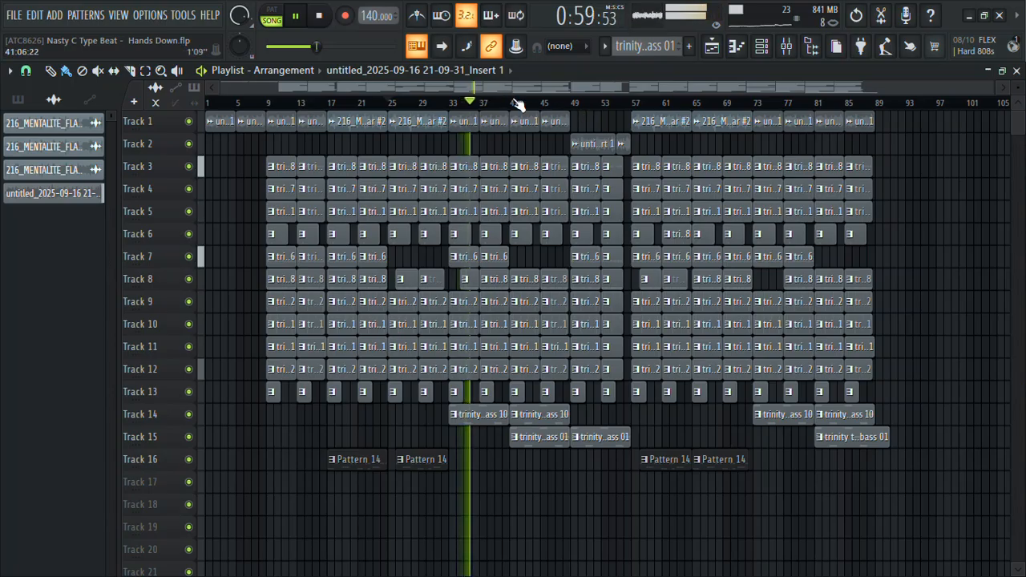
Play the arrangement from bar 41 and from bar 57 to check the master sound
left_click(513, 103)
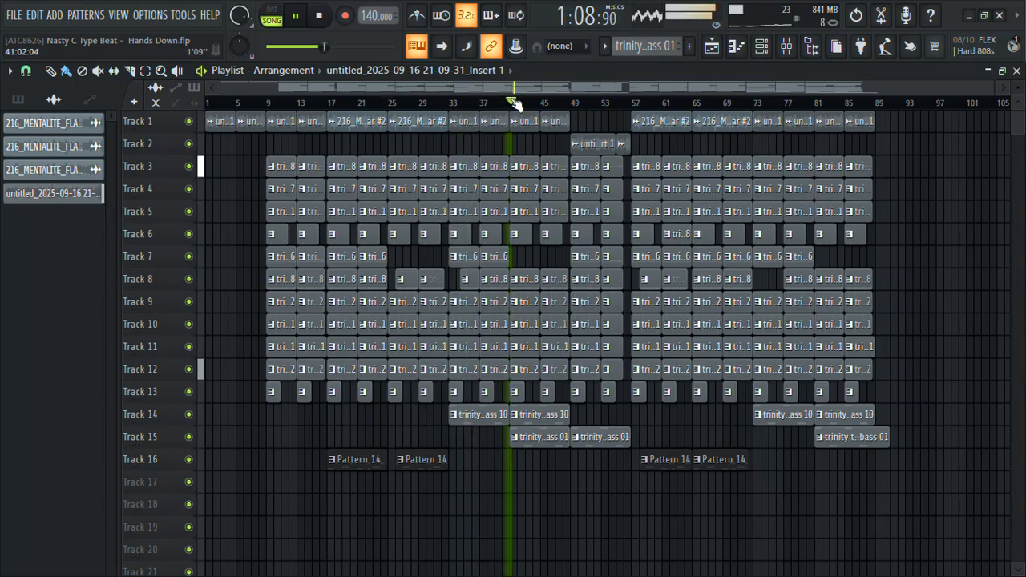
left_click(636, 103)
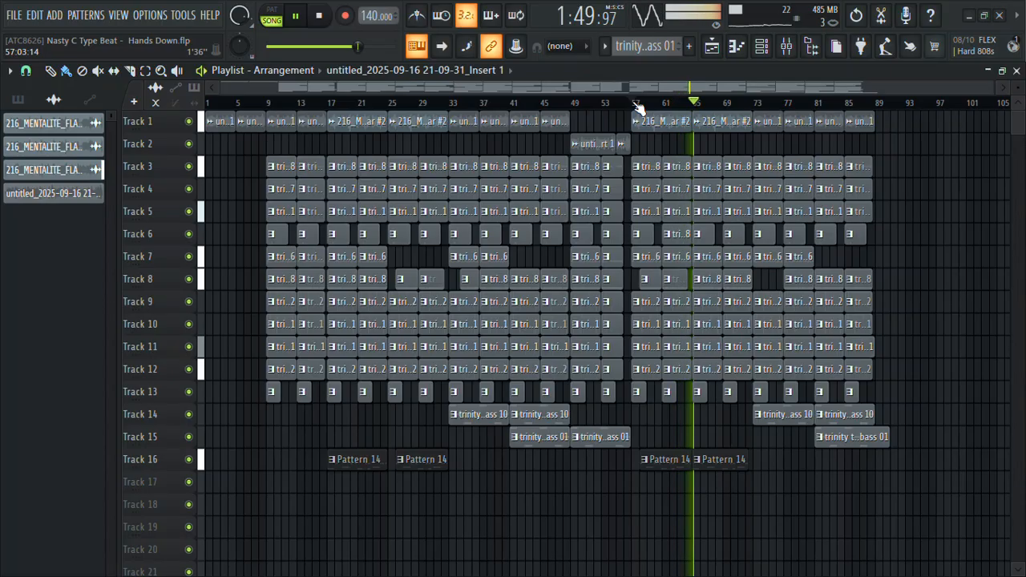
key("super")
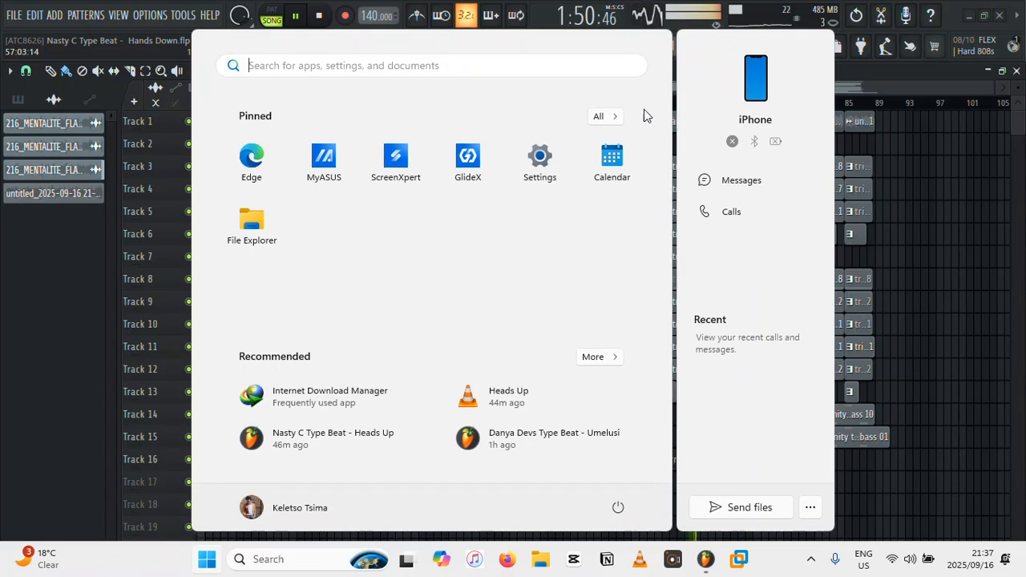
left_click(675, 563)
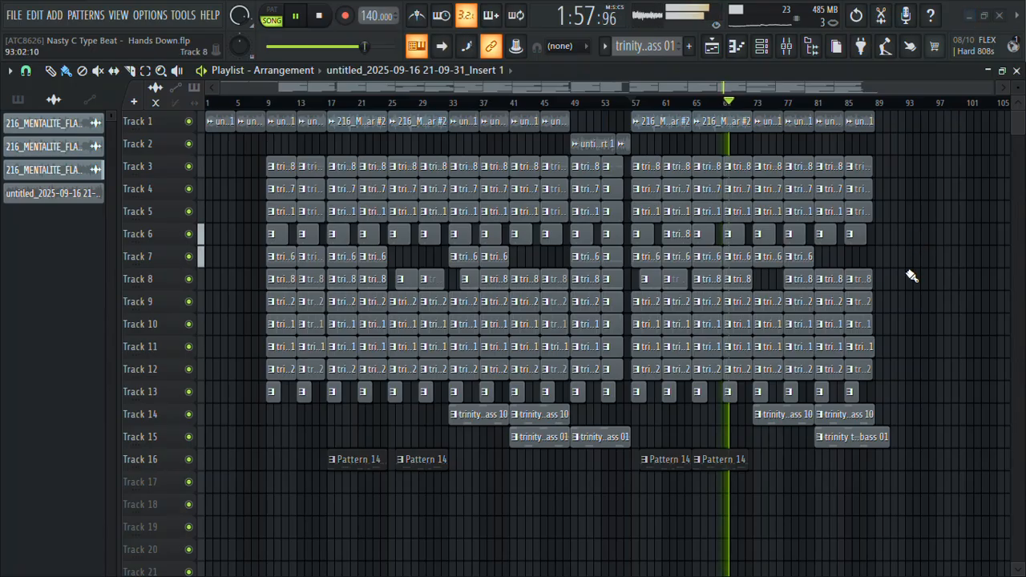
key("super")
left_click(811, 558)
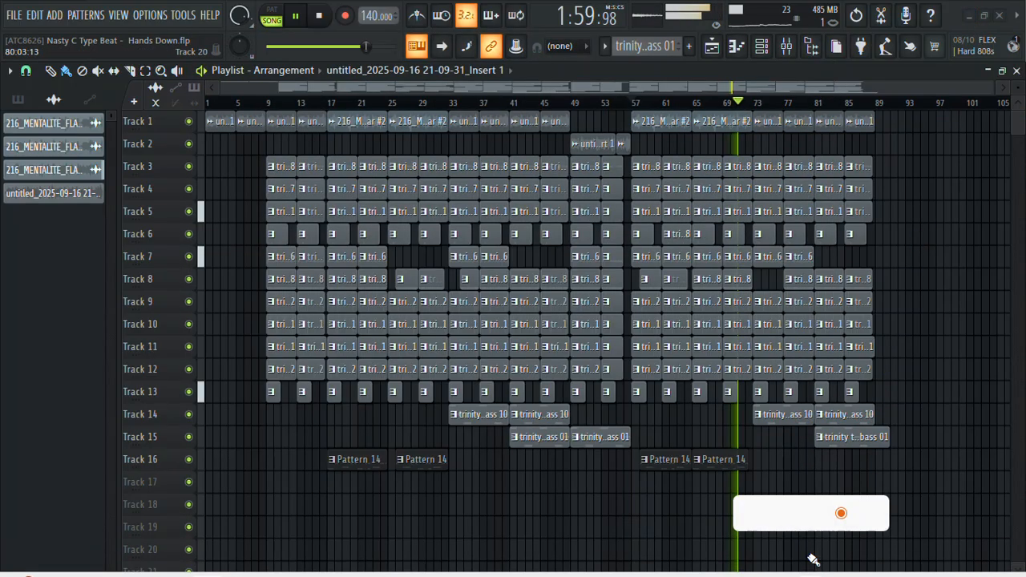